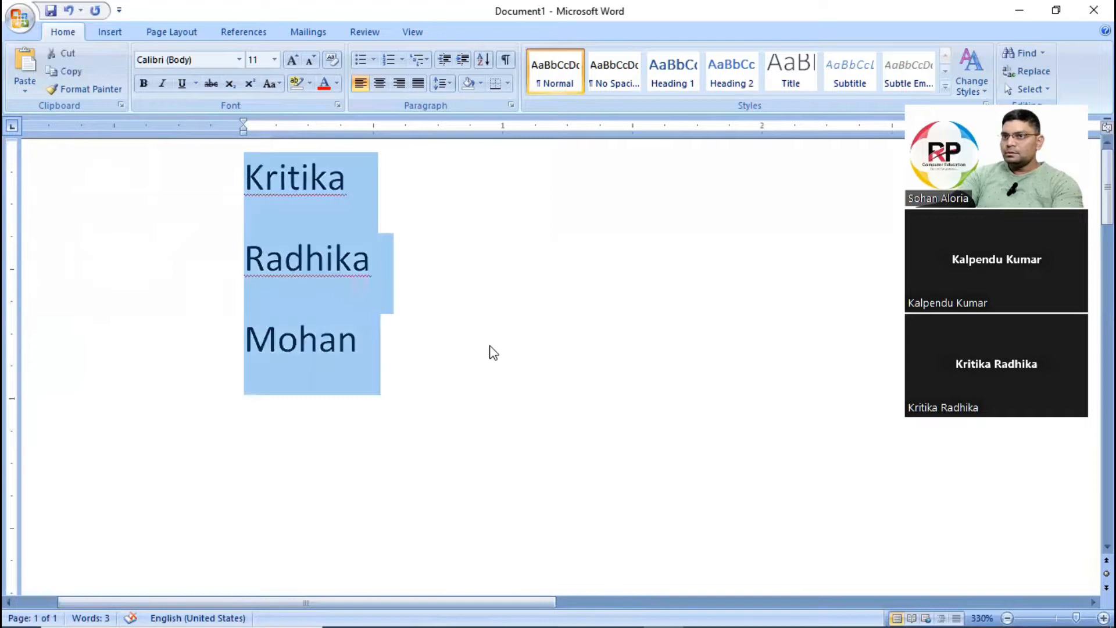
Apply the solid round bullet to the three-line list, and set the list back to no bullets.
left_click(375, 62)
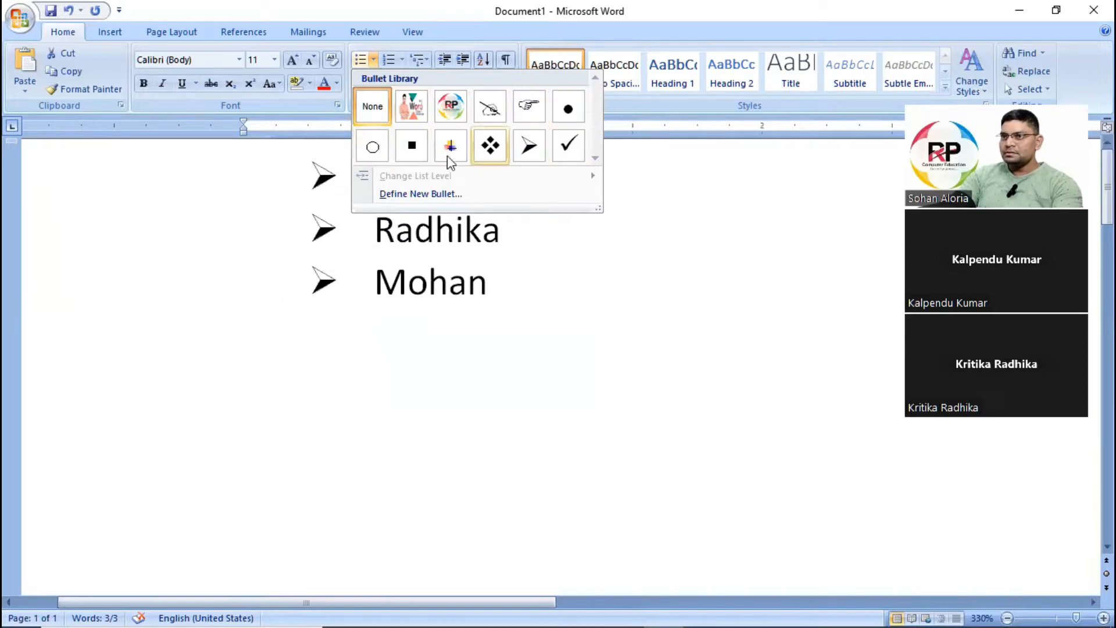
left_click(564, 119)
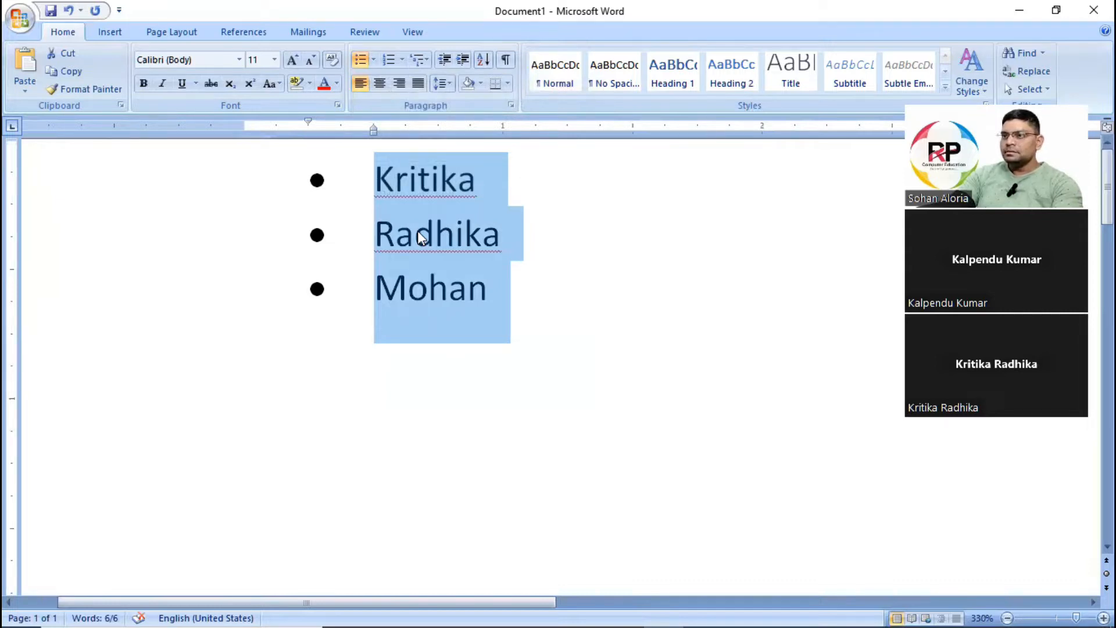
left_click(374, 61)
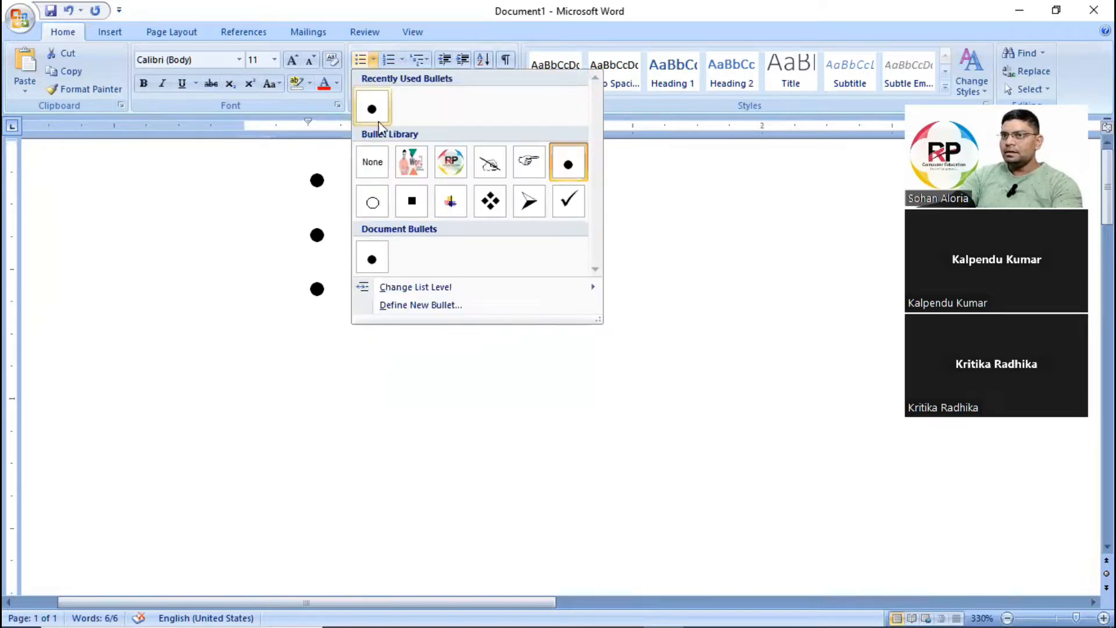
left_click(372, 168)
Start defining a new picture bullet for the three list lines and import logo.png from the Pictures folder.
left_click_drag(261, 174, 368, 314)
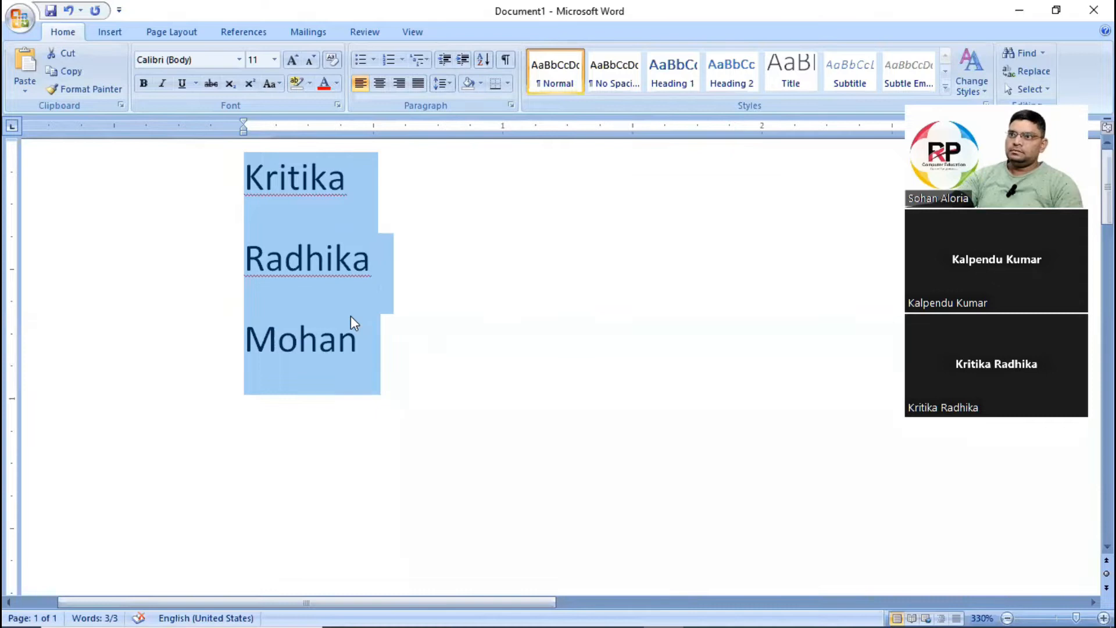
left_click(705, 149)
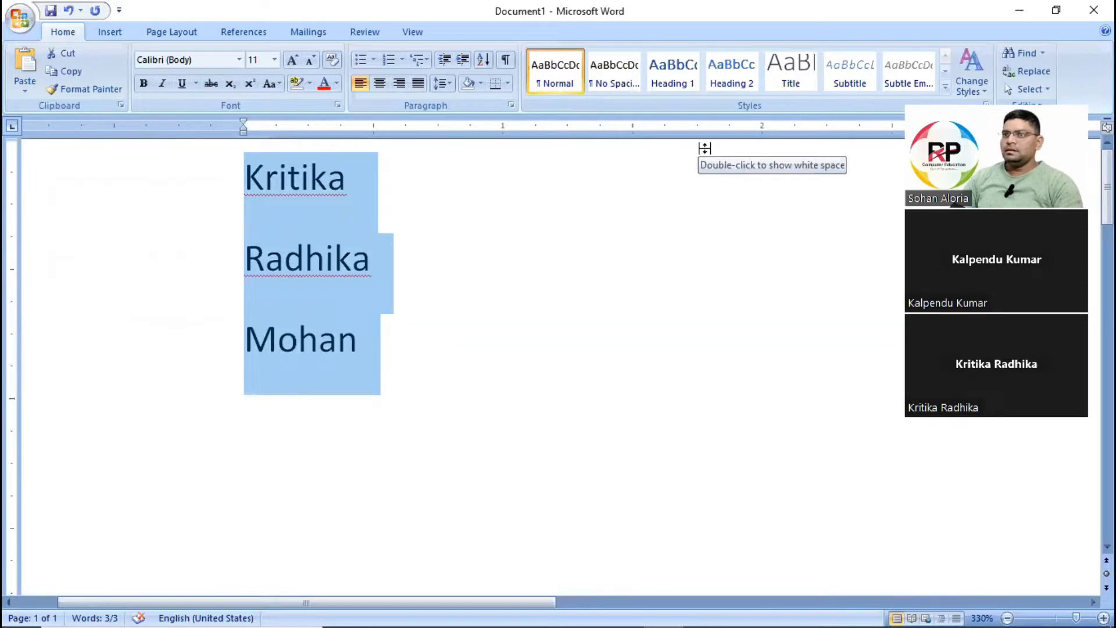
left_click(379, 67)
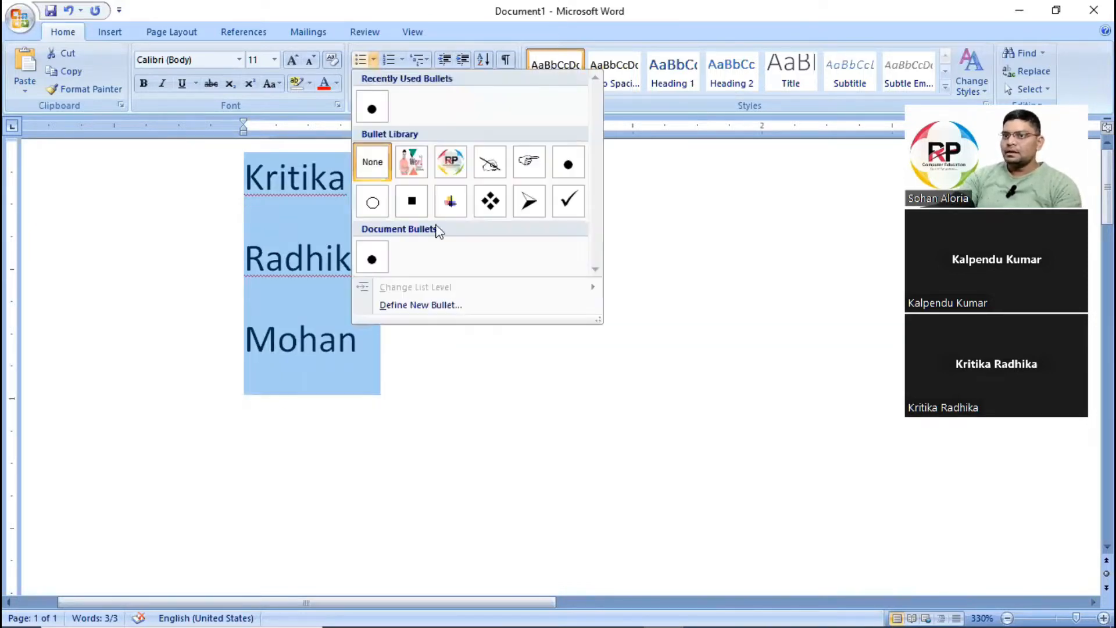
left_click(472, 306)
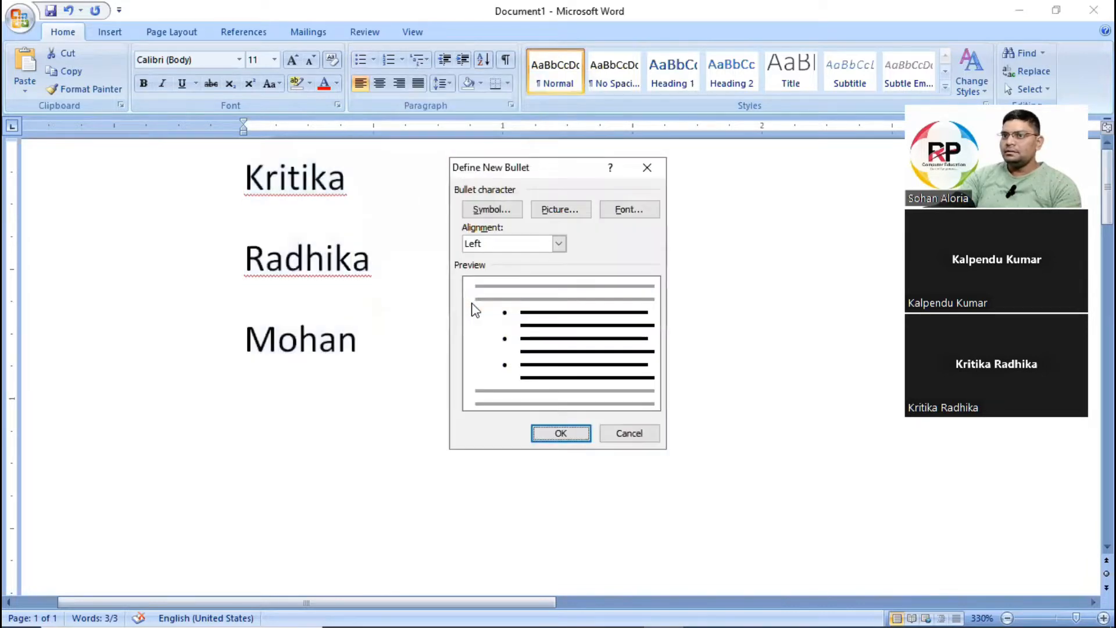
left_click(557, 210)
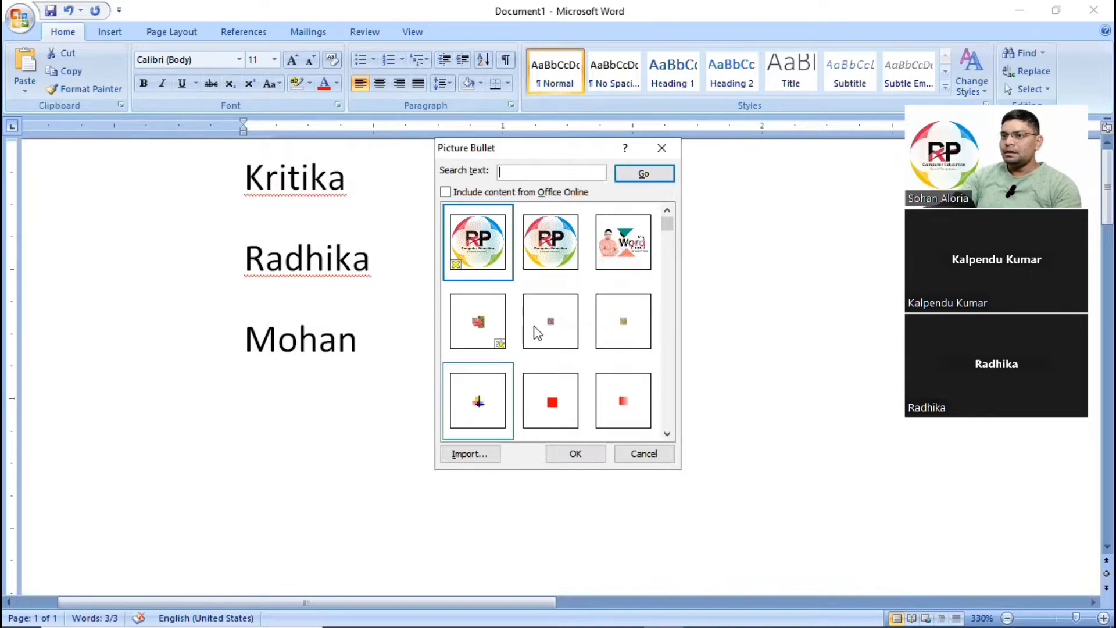
left_click(468, 455)
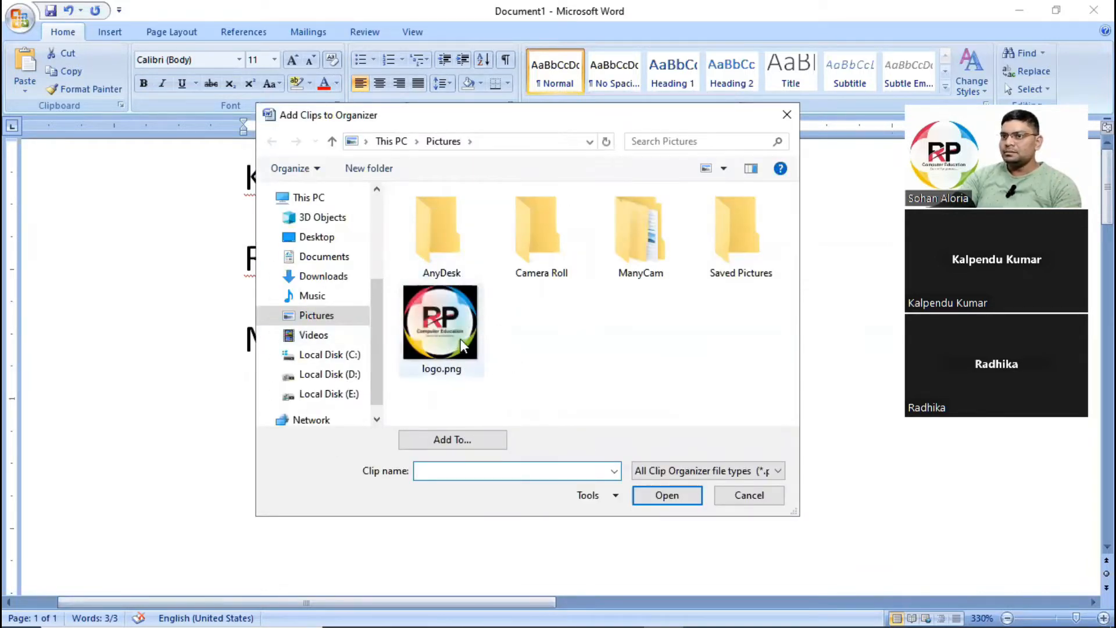
left_click(446, 334)
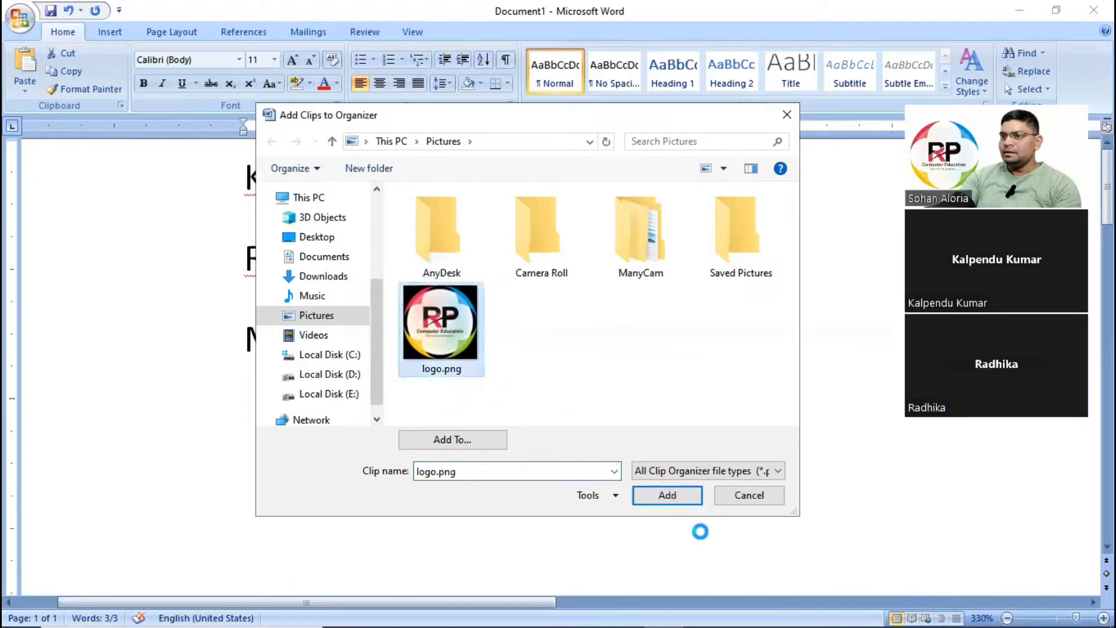
left_click(667, 495)
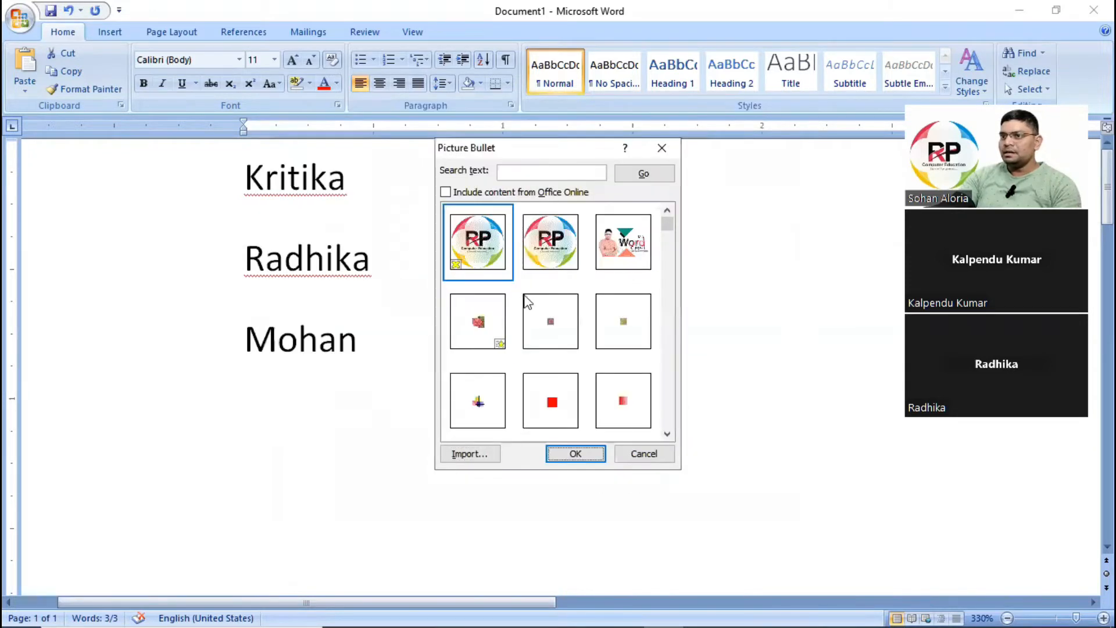
Choose the RP logo picture and apply it as the new bullet for the three list lines.
left_click(589, 464)
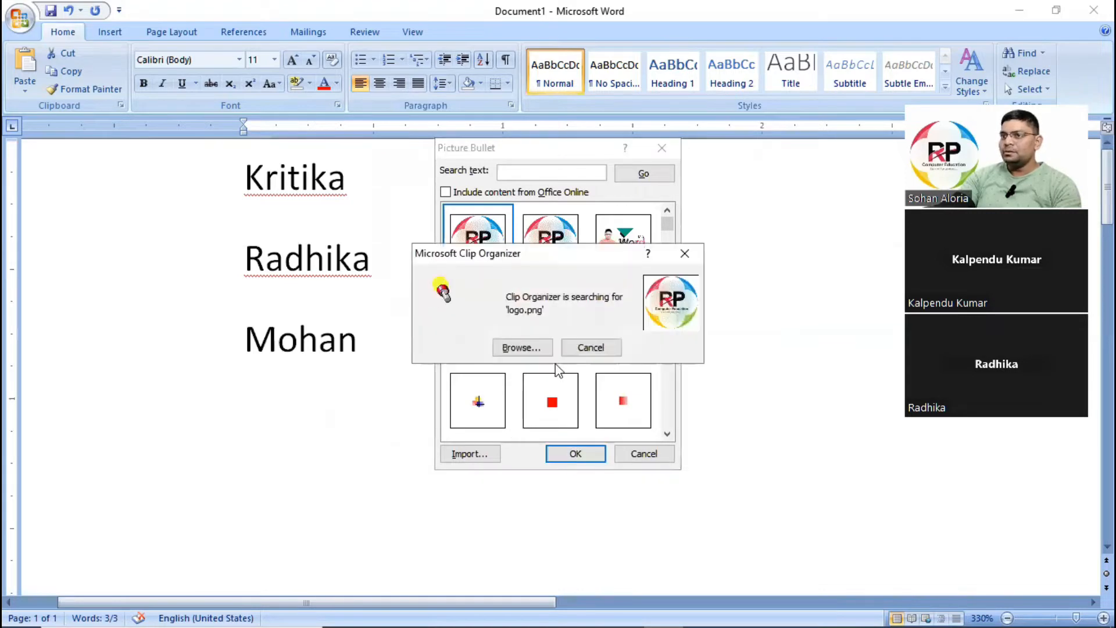
left_click(588, 349)
left_click(554, 250)
left_click(575, 455)
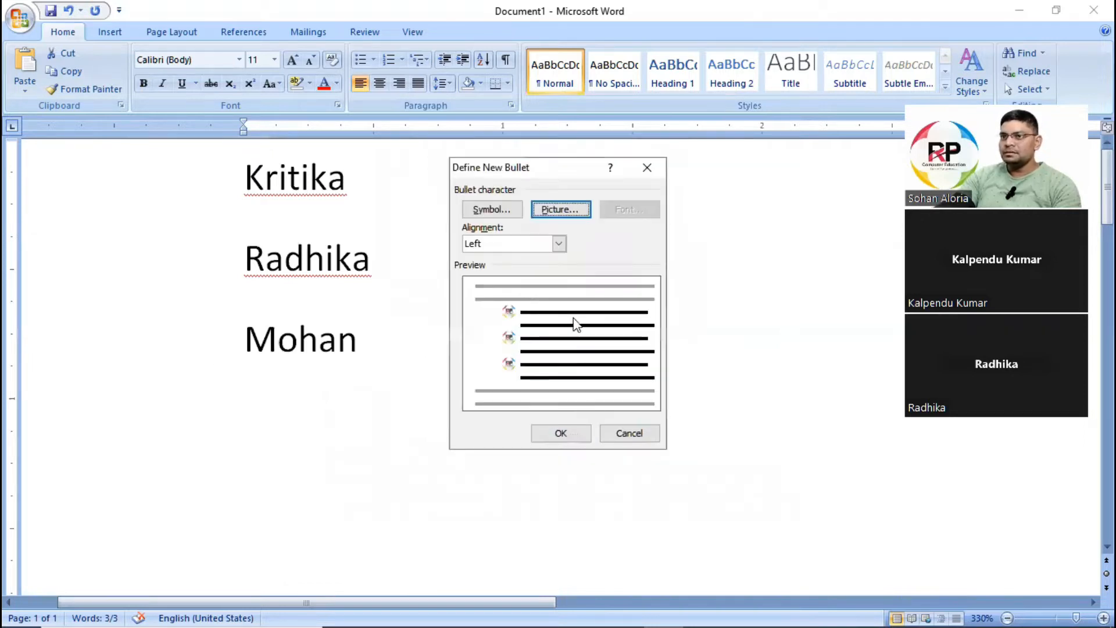
left_click(562, 434)
left_click(454, 229)
left_click(381, 185)
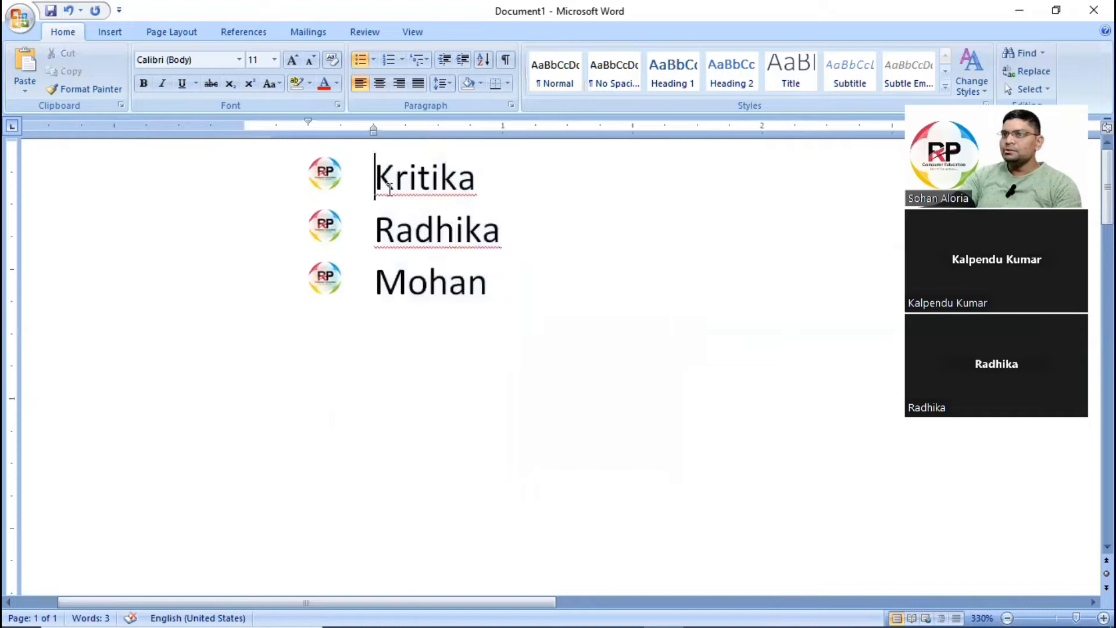
Define another picture bullet for the three list lines and import Word Live Class-1.jpg from the Desktop.
left_click_drag(389, 188, 496, 284)
left_click(415, 177)
left_click_drag(415, 177, 471, 278)
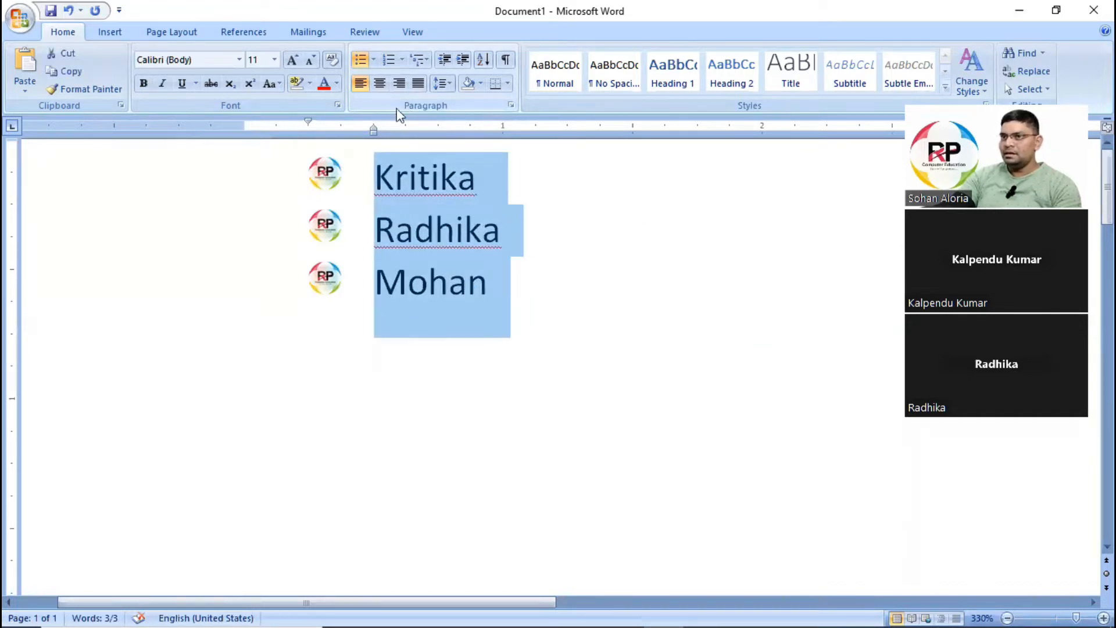
left_click(373, 60)
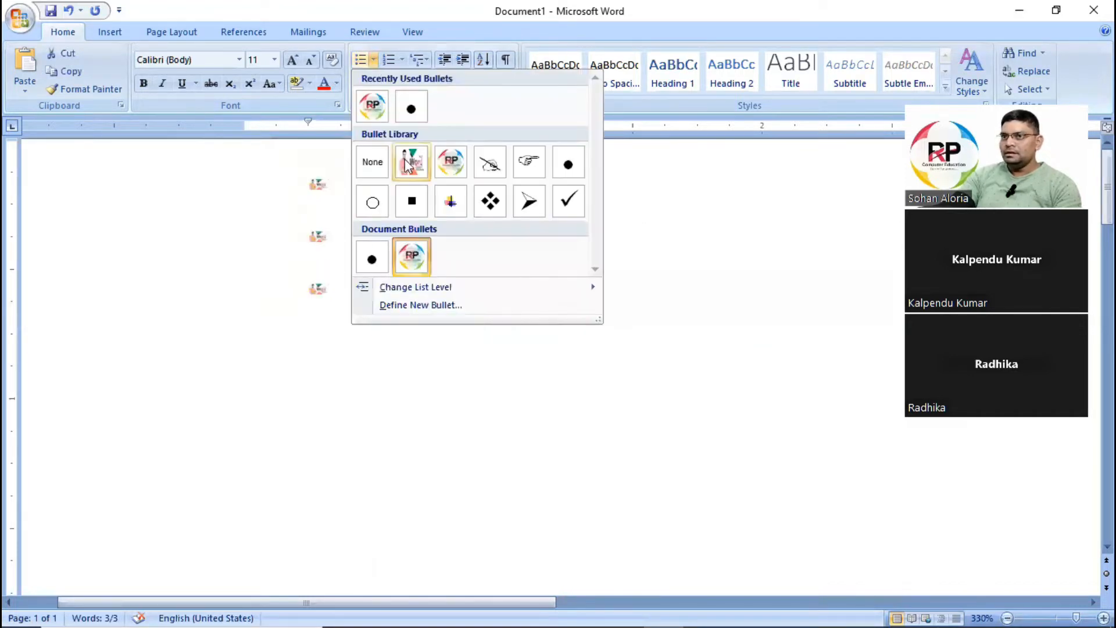
left_click(405, 305)
left_click(559, 209)
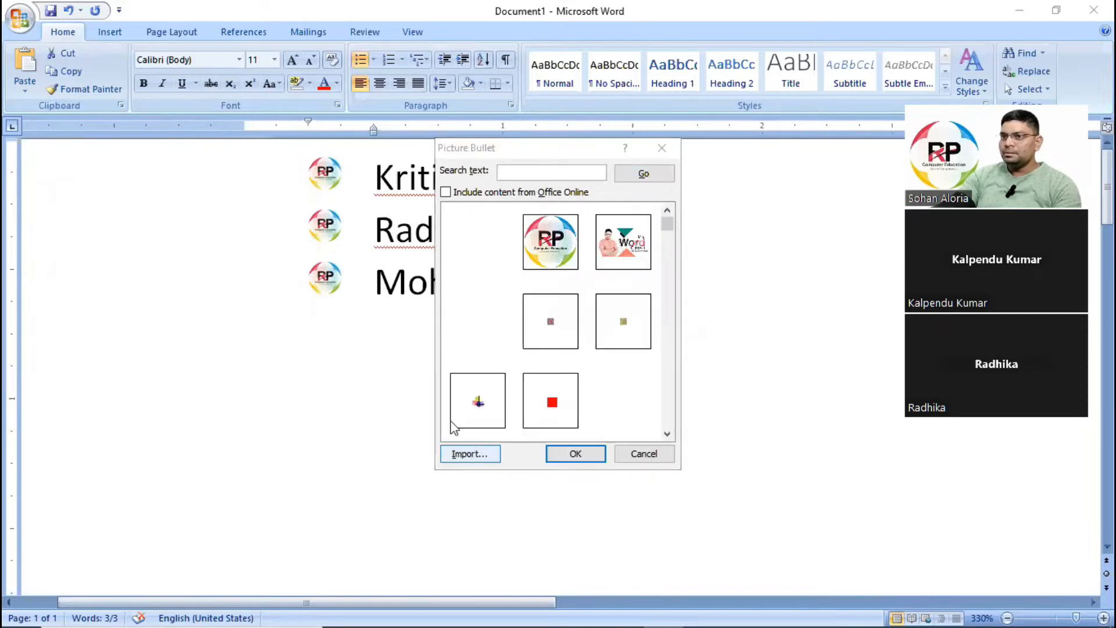
left_click(468, 453)
left_click(317, 236)
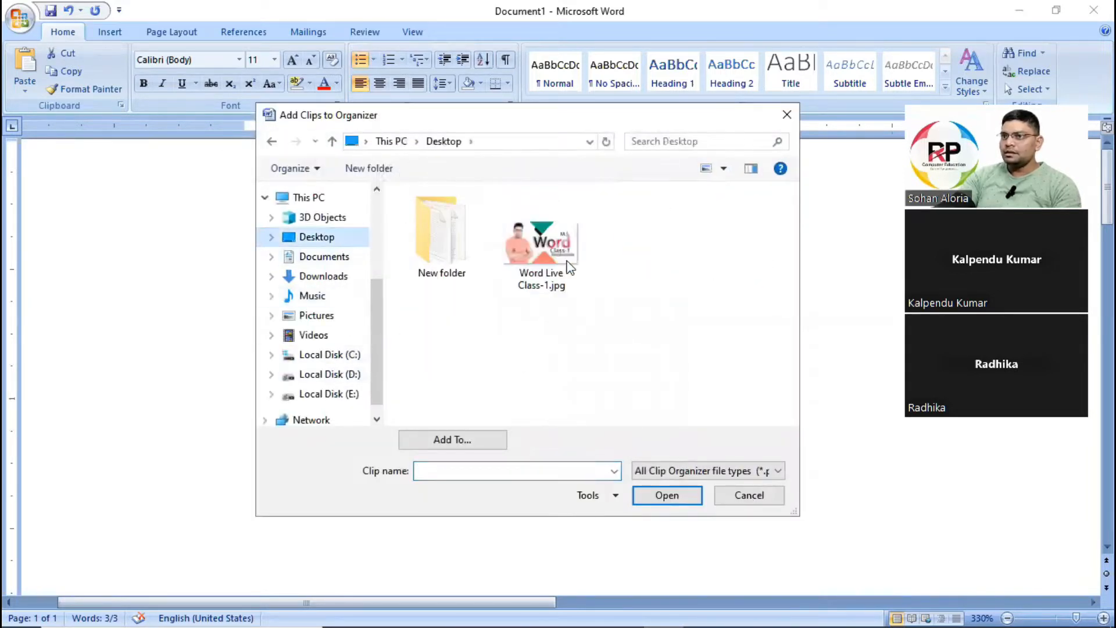
left_click(553, 240)
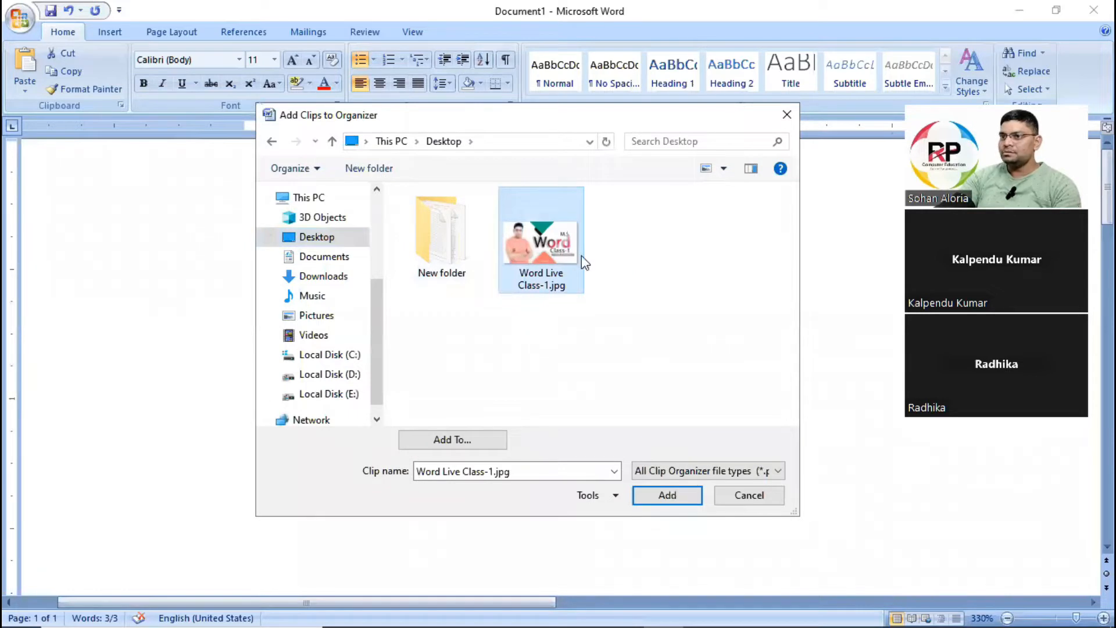
left_click(667, 496)
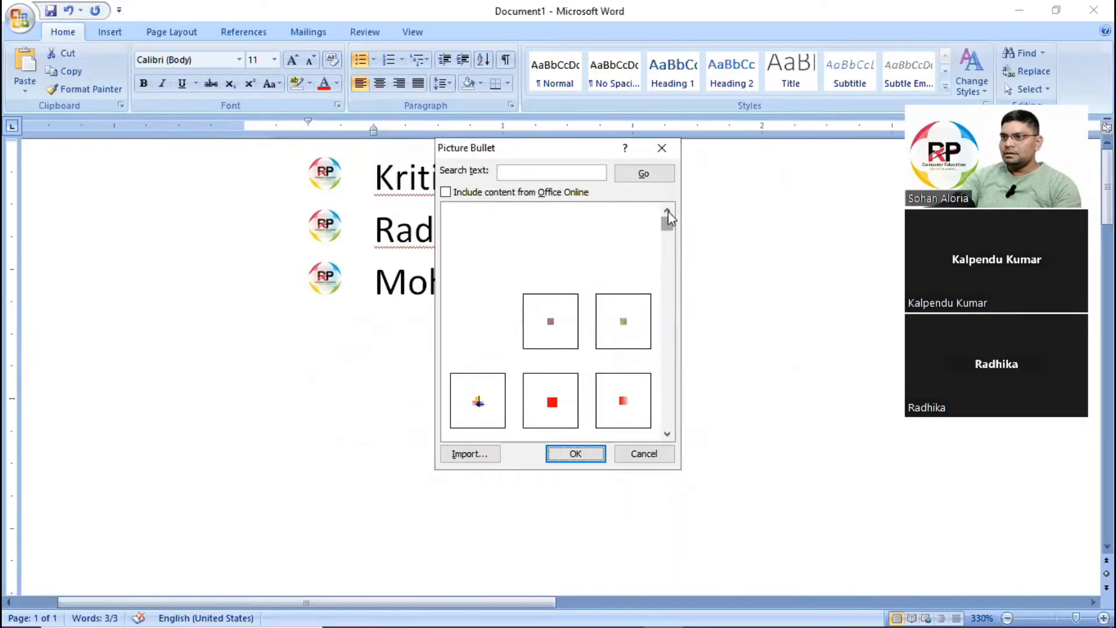
Choose the Word Live Class-1 picture and apply it as the bullet for the whole list.
left_click(642, 254)
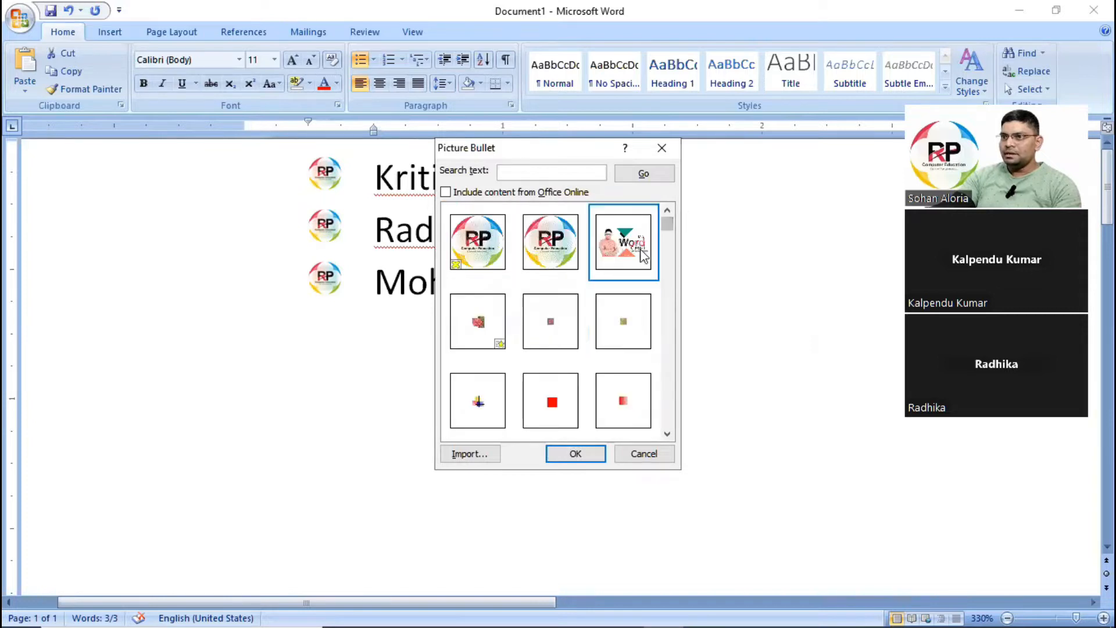
left_click(576, 454)
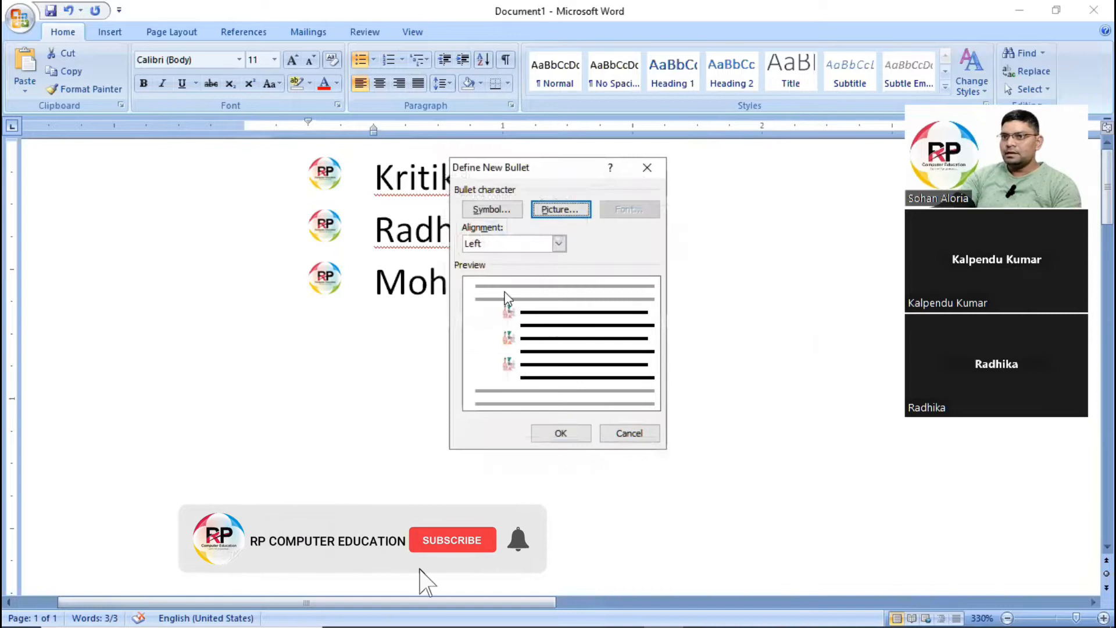
left_click(566, 433)
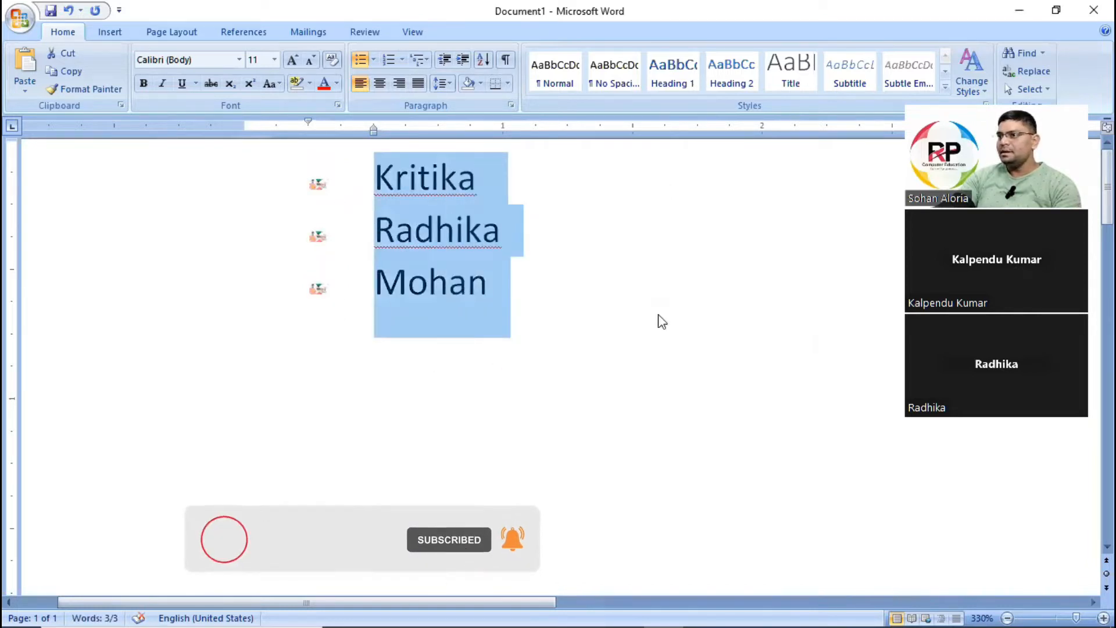
Remove the picture bullets from the three list lines by setting the bullet style to None.
left_click(374, 60)
left_click(372, 160)
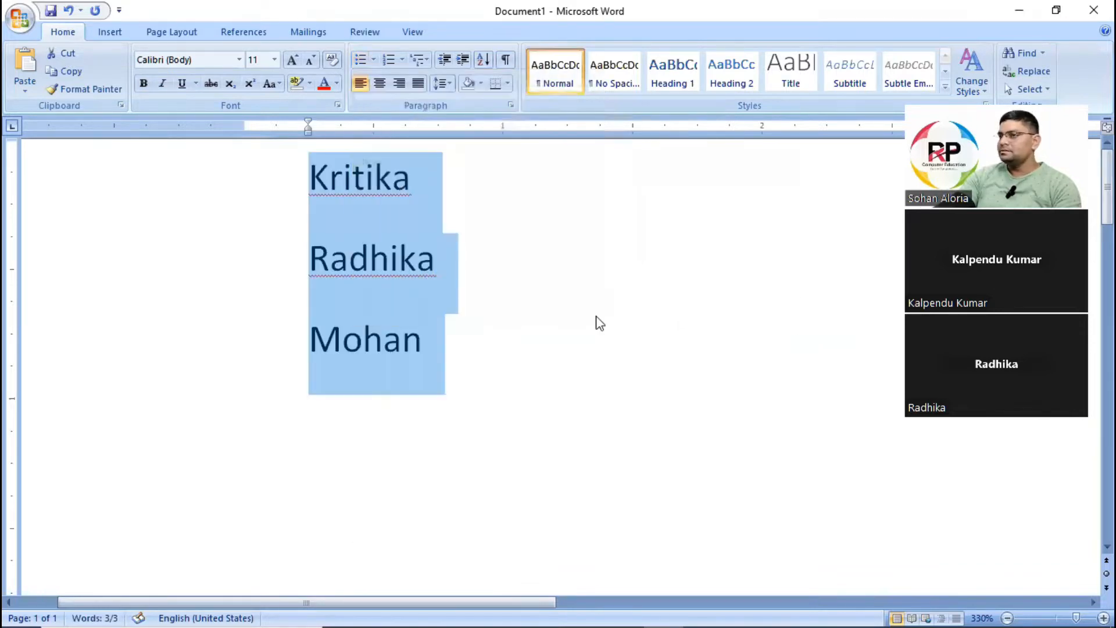
left_click(595, 317)
Apply the right-pointing hand bullet from the bullet library to the three list lines.
left_click_drag(308, 174, 460, 340)
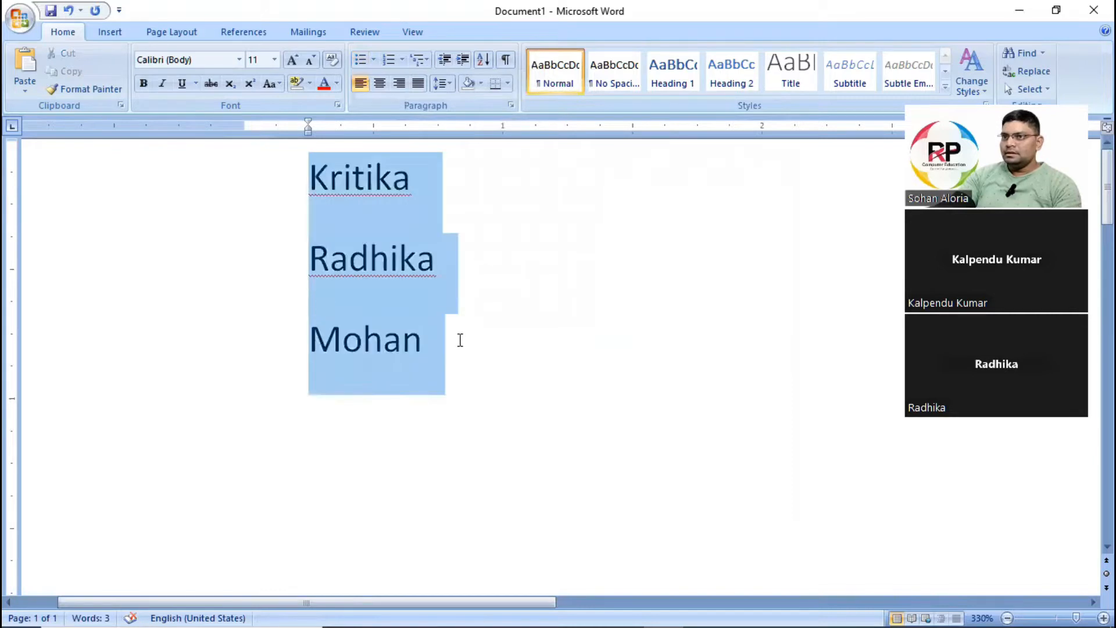
left_click(374, 60)
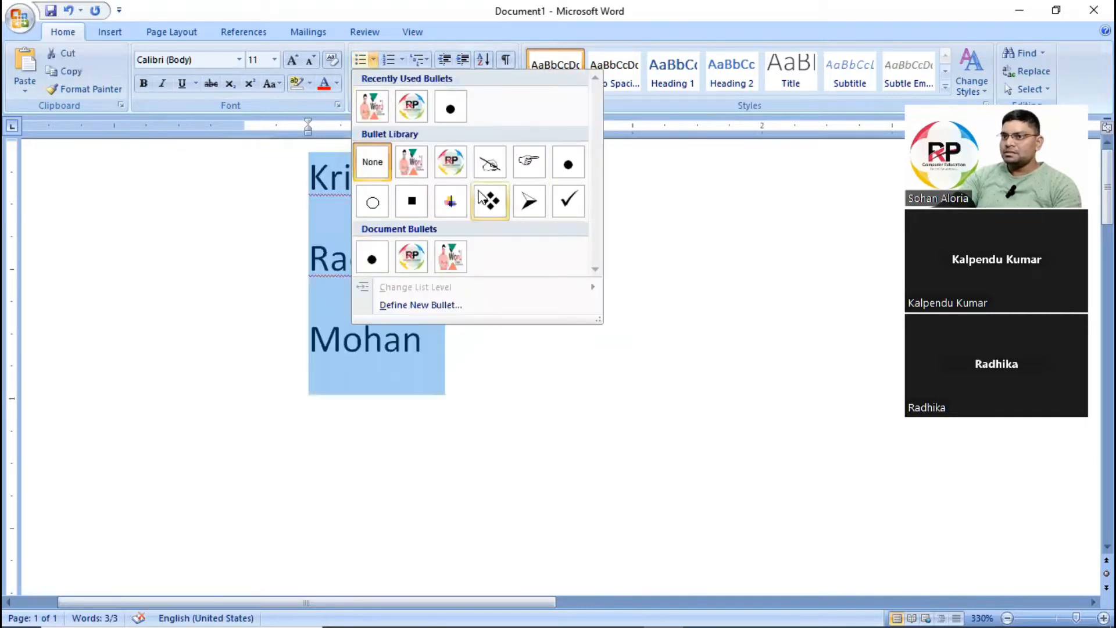
left_click(533, 167)
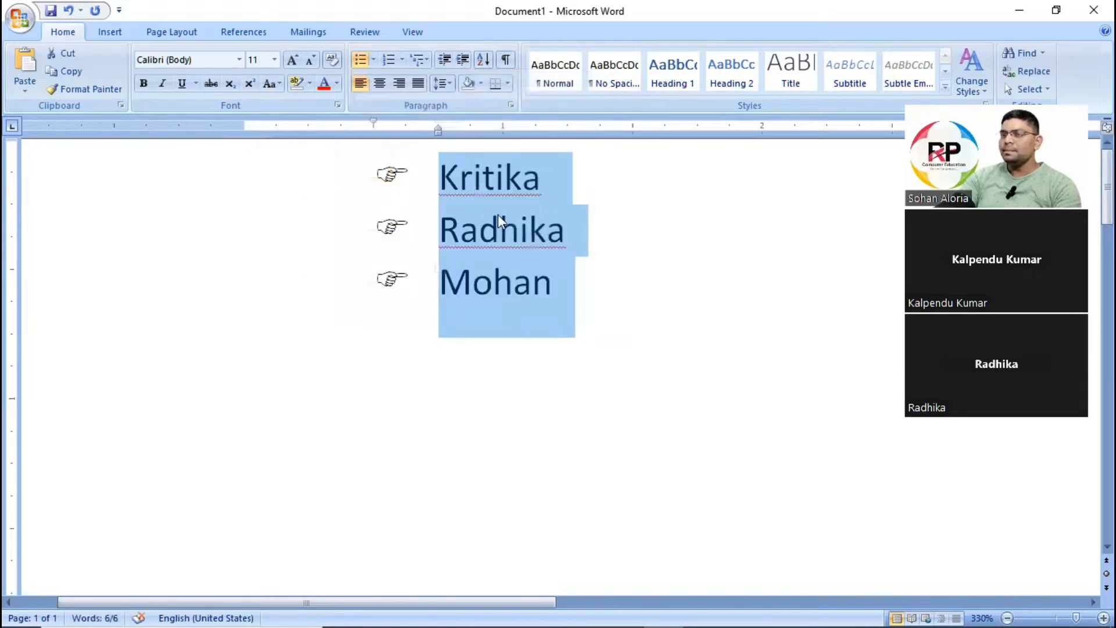
Define a new symbol bullet for the list using the bold right arrow, Wingdings character 232.
left_click(374, 59)
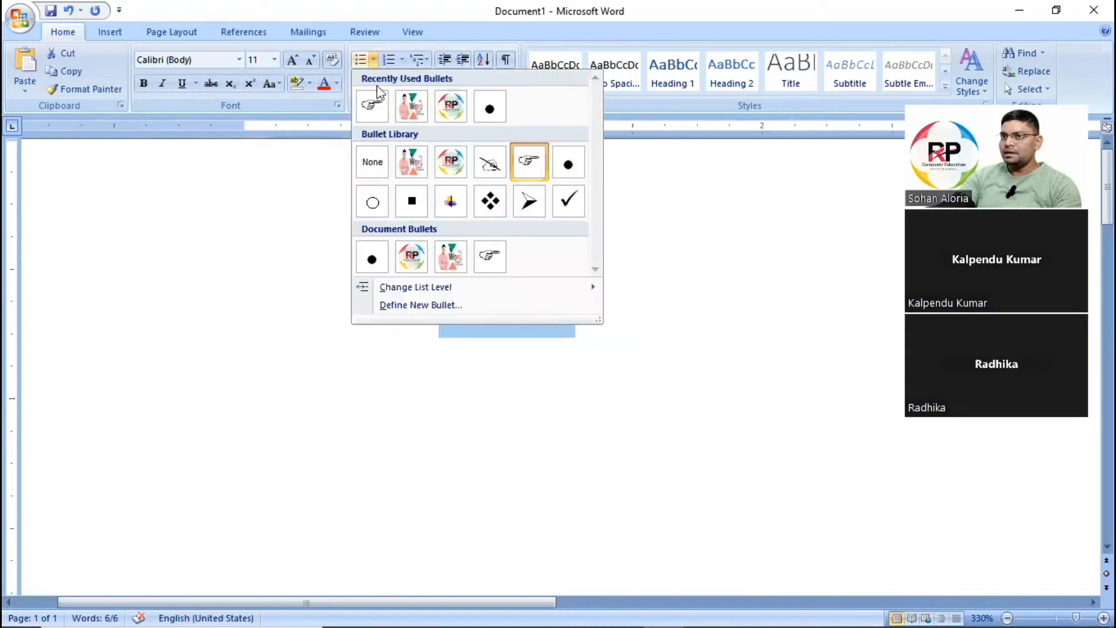
left_click(403, 306)
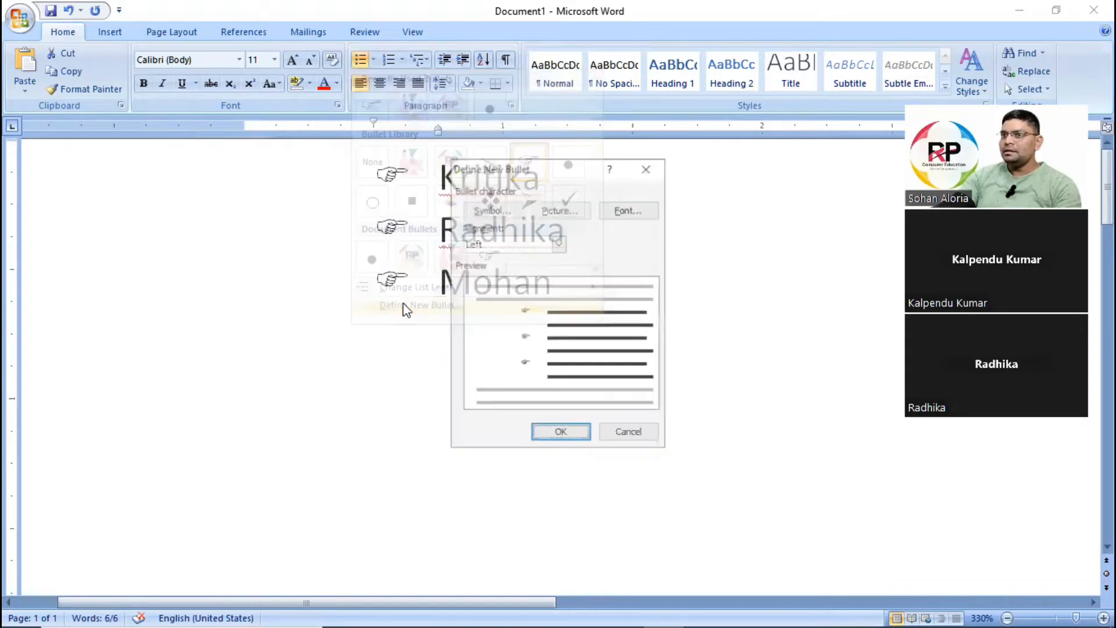
left_click(494, 209)
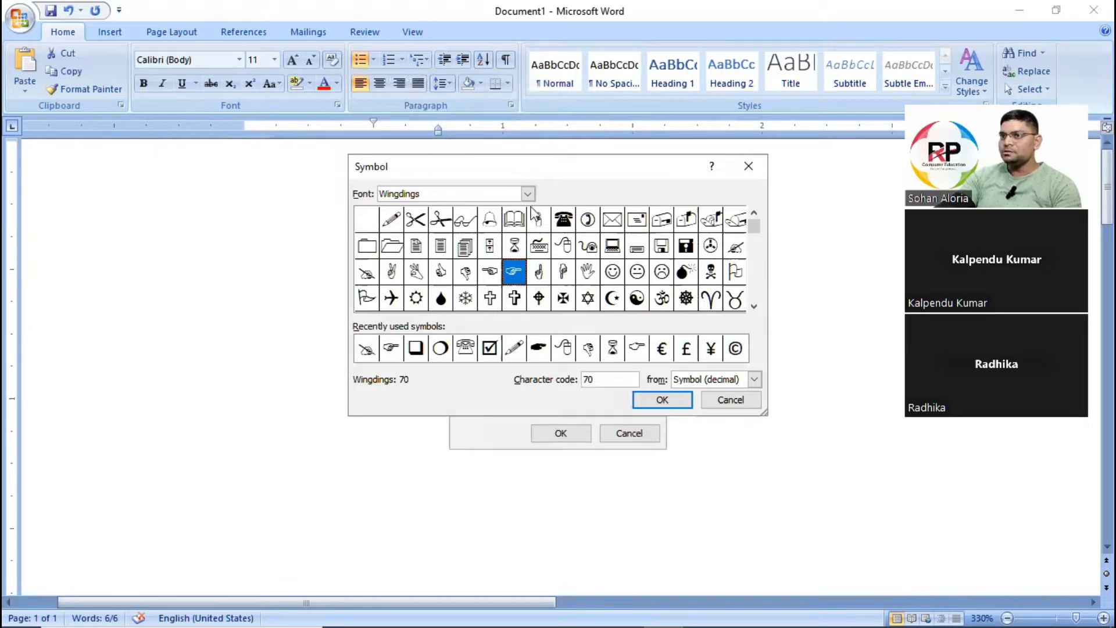
left_click(756, 268)
scroll(759, 289, "down", 2)
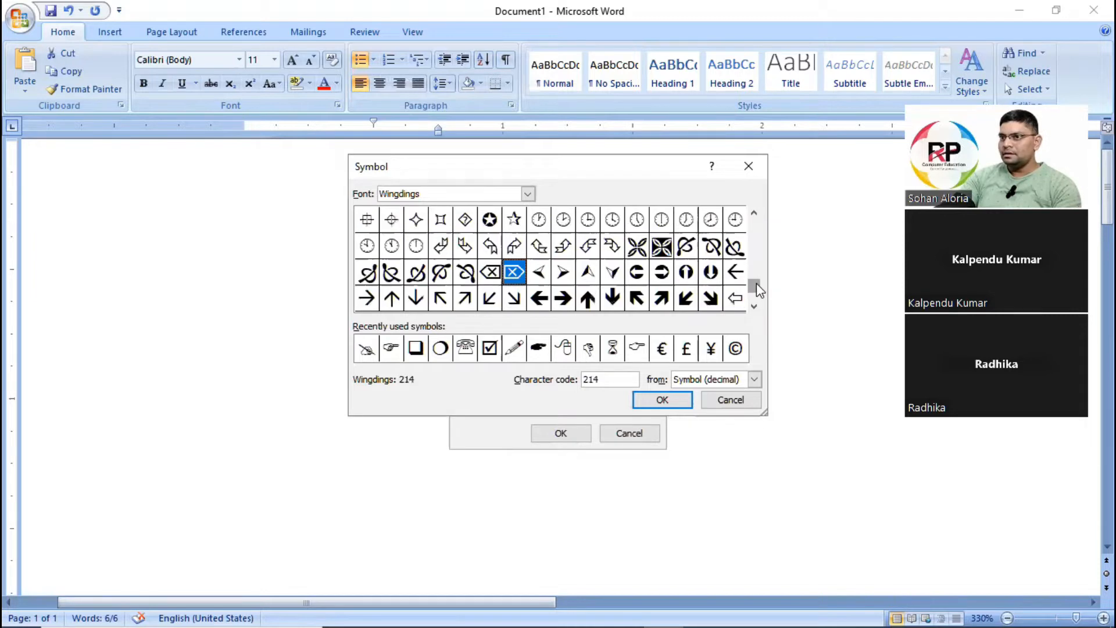
left_click(588, 299)
left_click(564, 300)
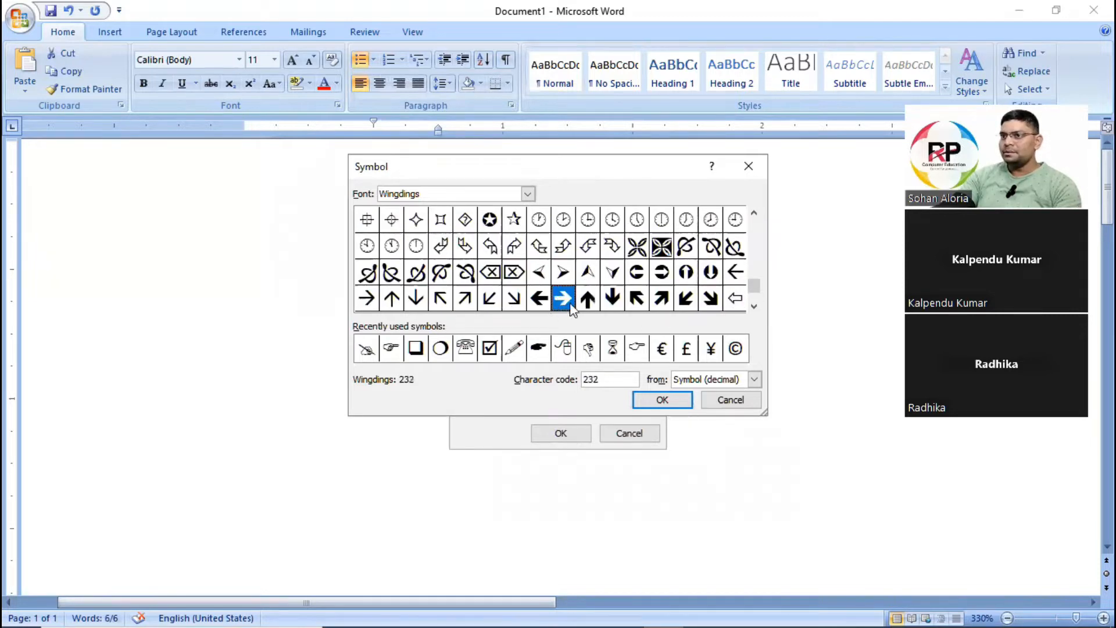
left_click(662, 400)
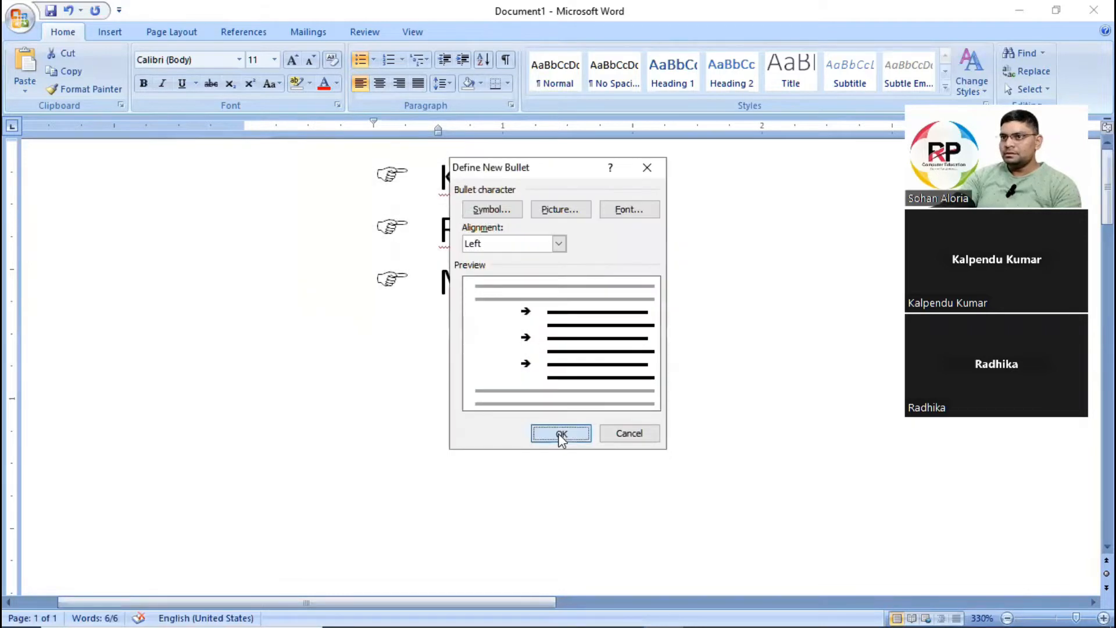
left_click(561, 433)
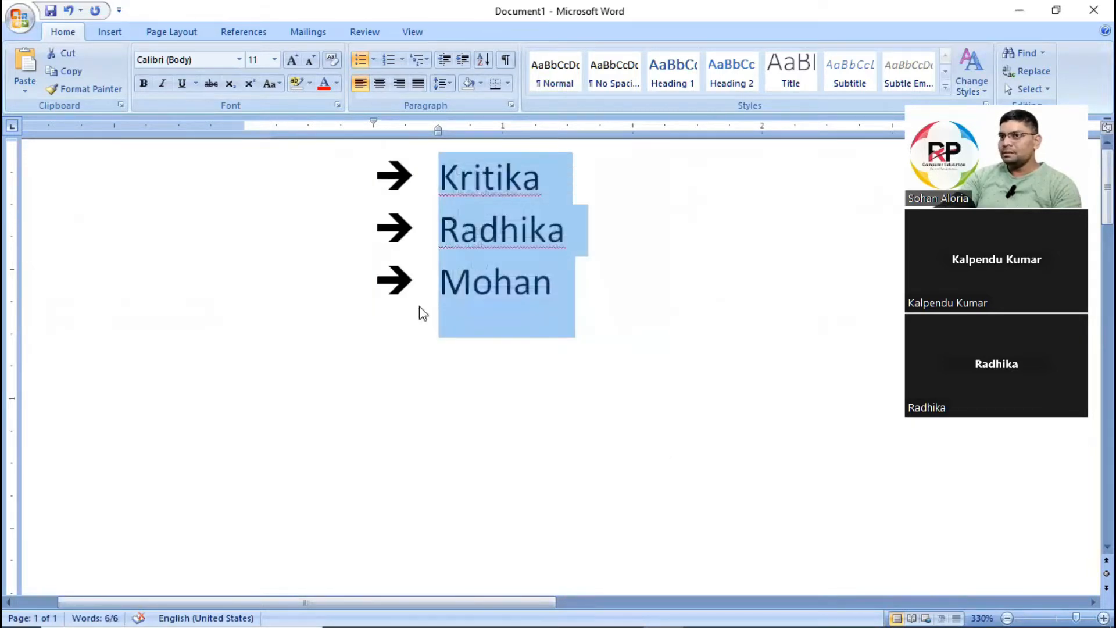
Remove the arrow bullets from the three list lines by setting the bullet style to None.
left_click(374, 59)
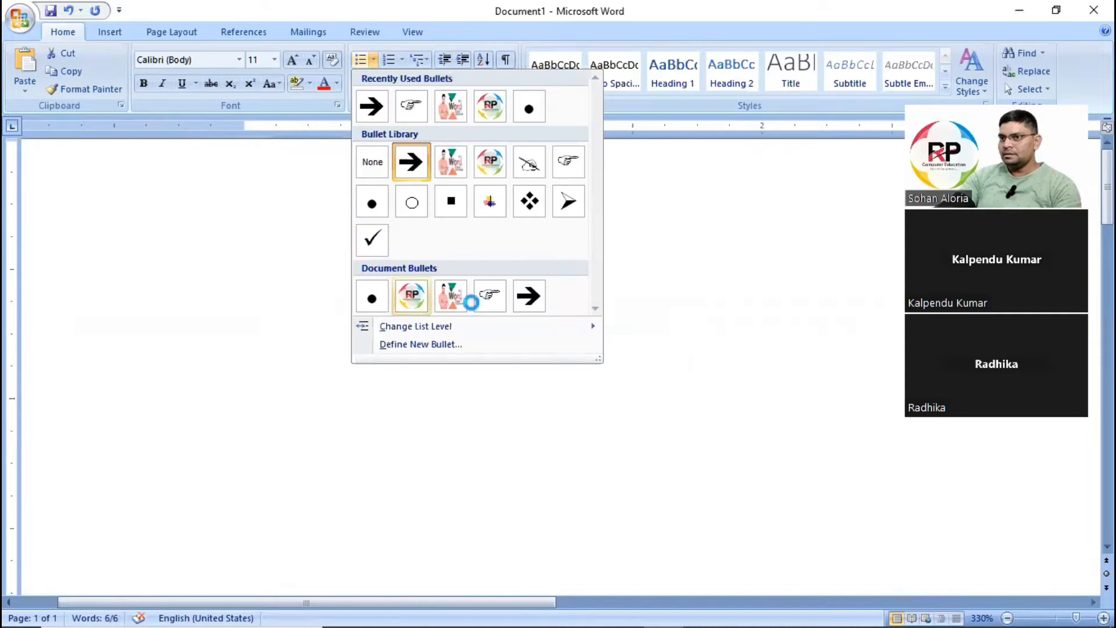
left_click(372, 162)
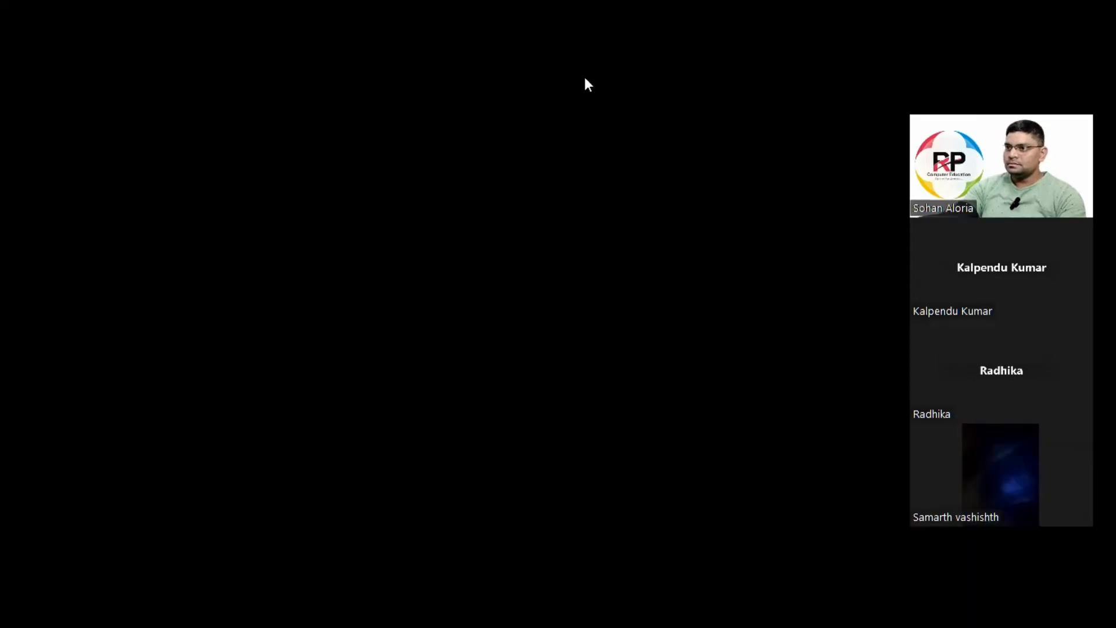
left_click(510, 345)
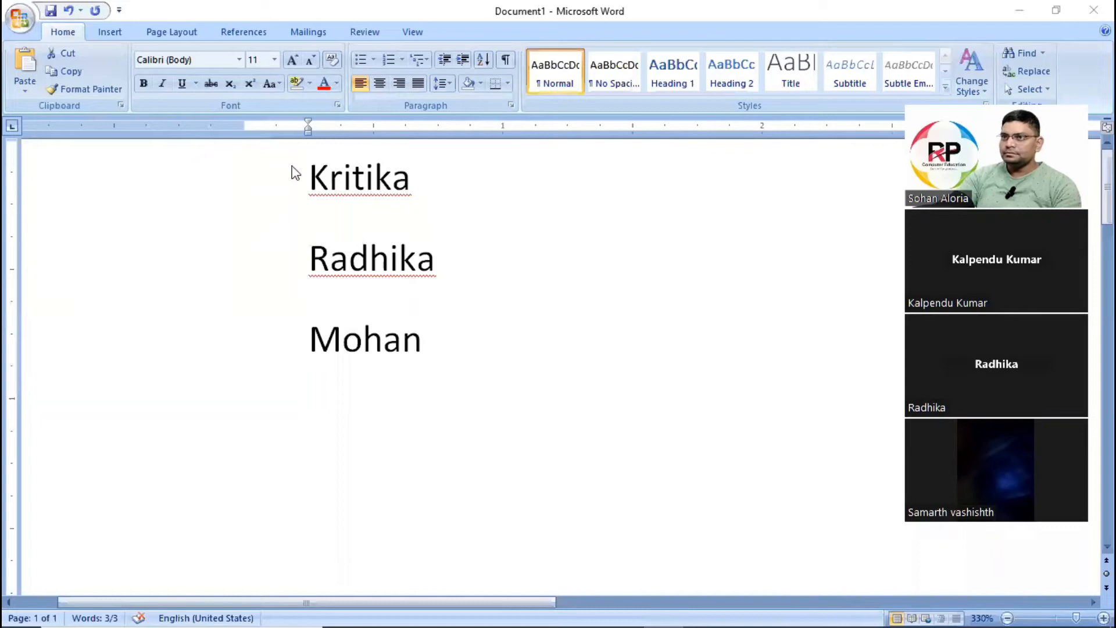
Apply the 1., 2., 3. numbering to the three list lines, and switch it to the I., II., III. format.
key("ctrl+a")
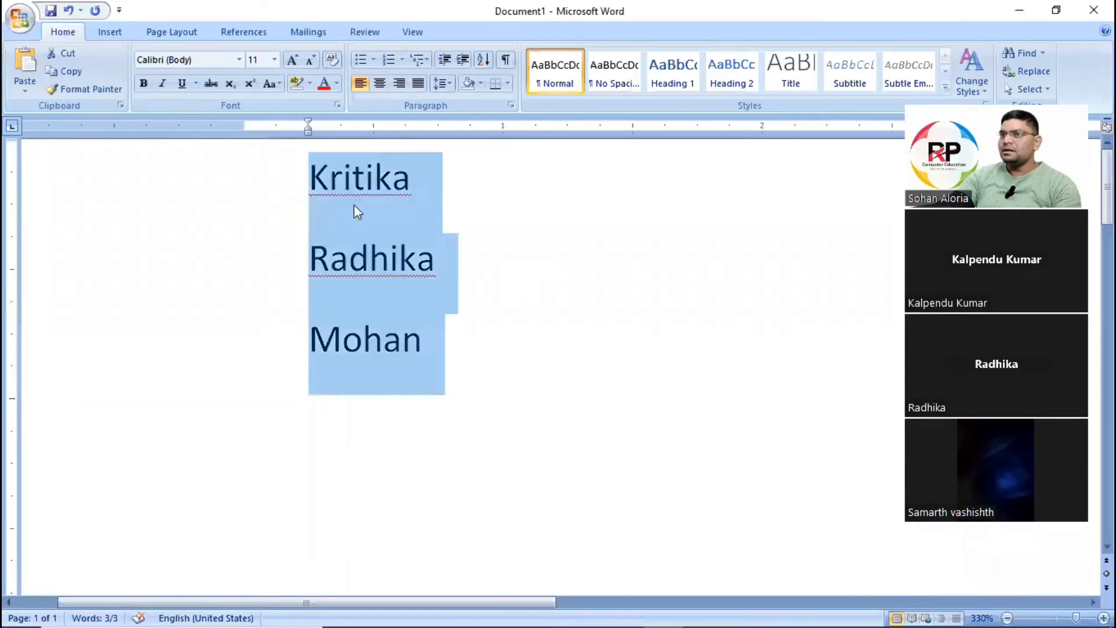
left_click_drag(310, 176, 449, 330)
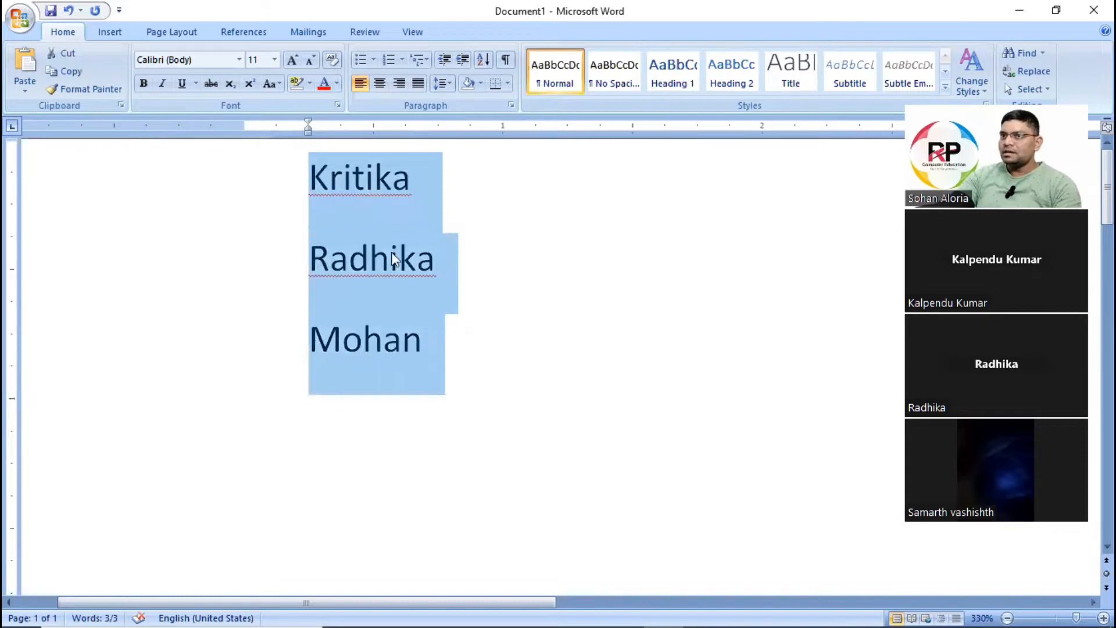
left_click(405, 62)
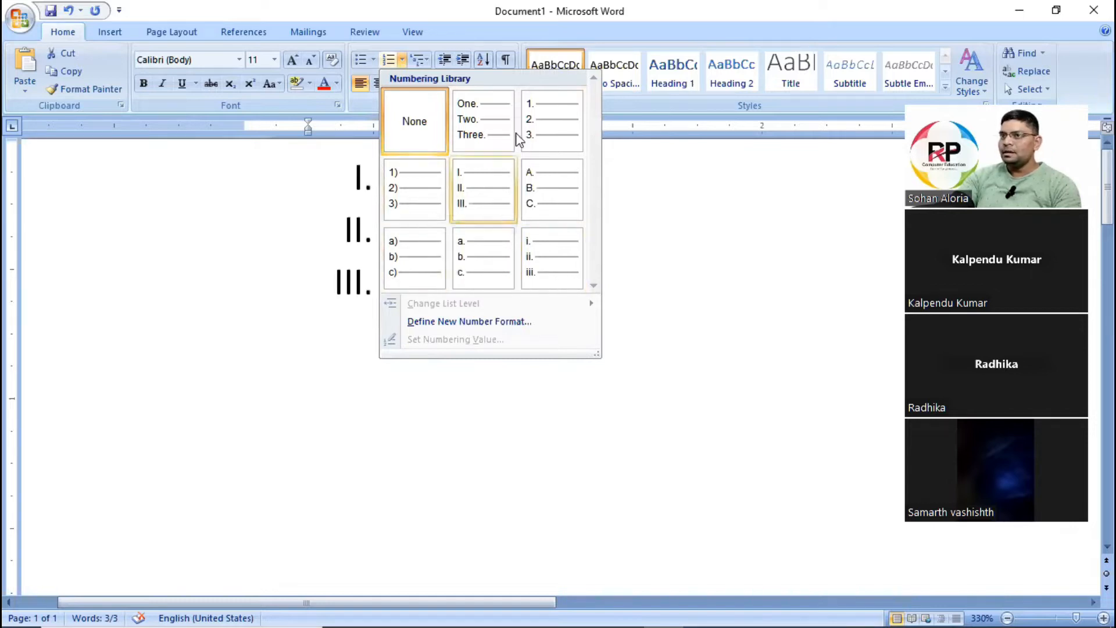
left_click(542, 128)
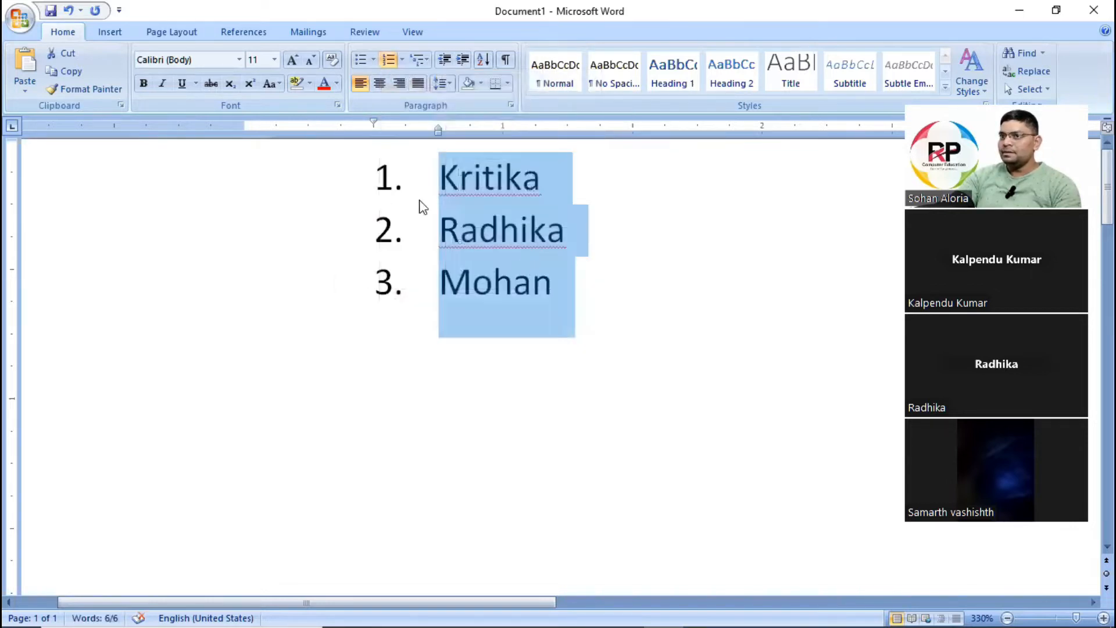
left_click(402, 60)
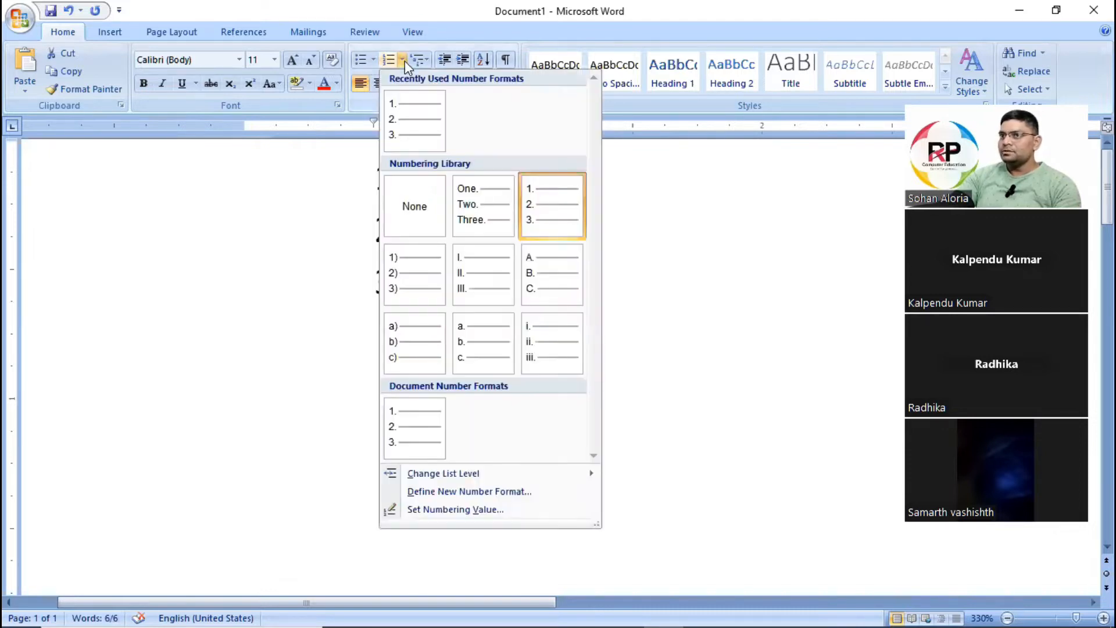
left_click(488, 286)
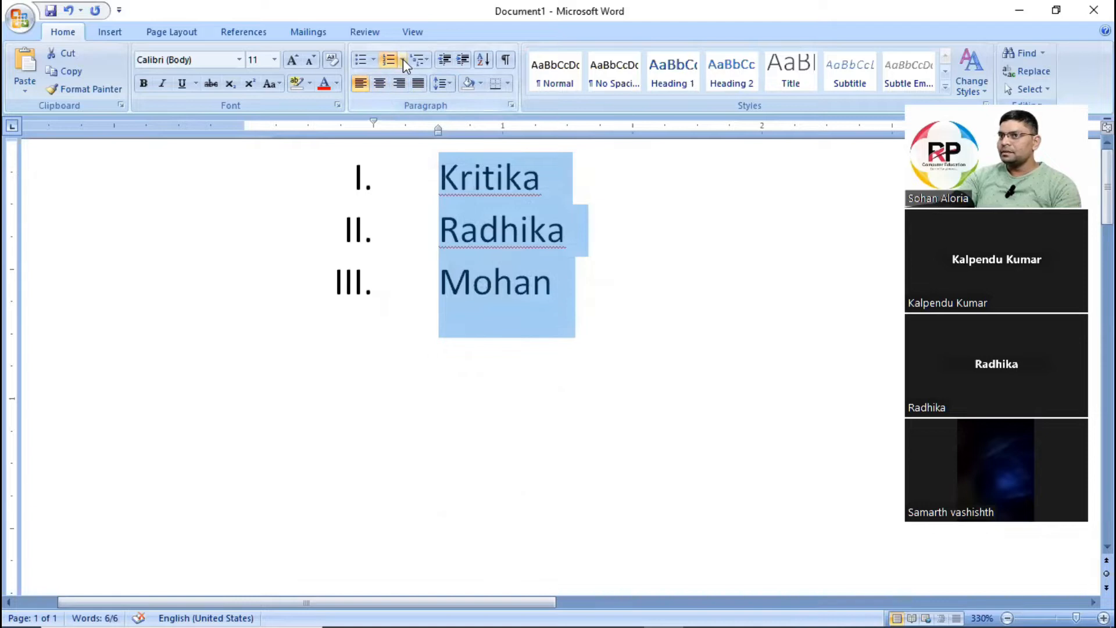
Define a new number format for the list using the First, Second, Third number style.
left_click(402, 59)
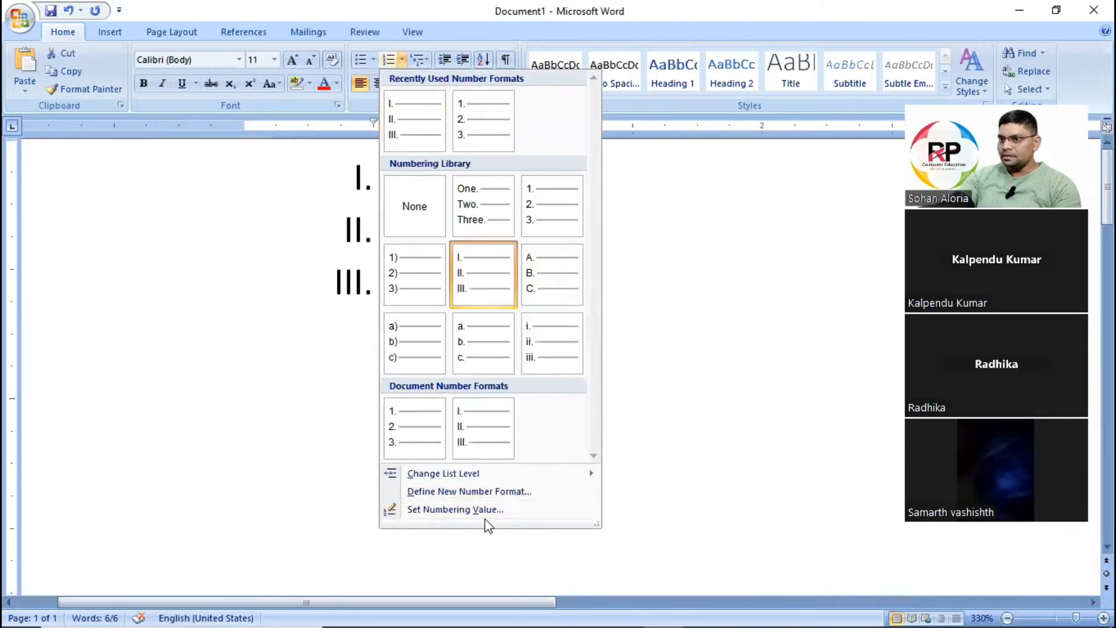
left_click(504, 493)
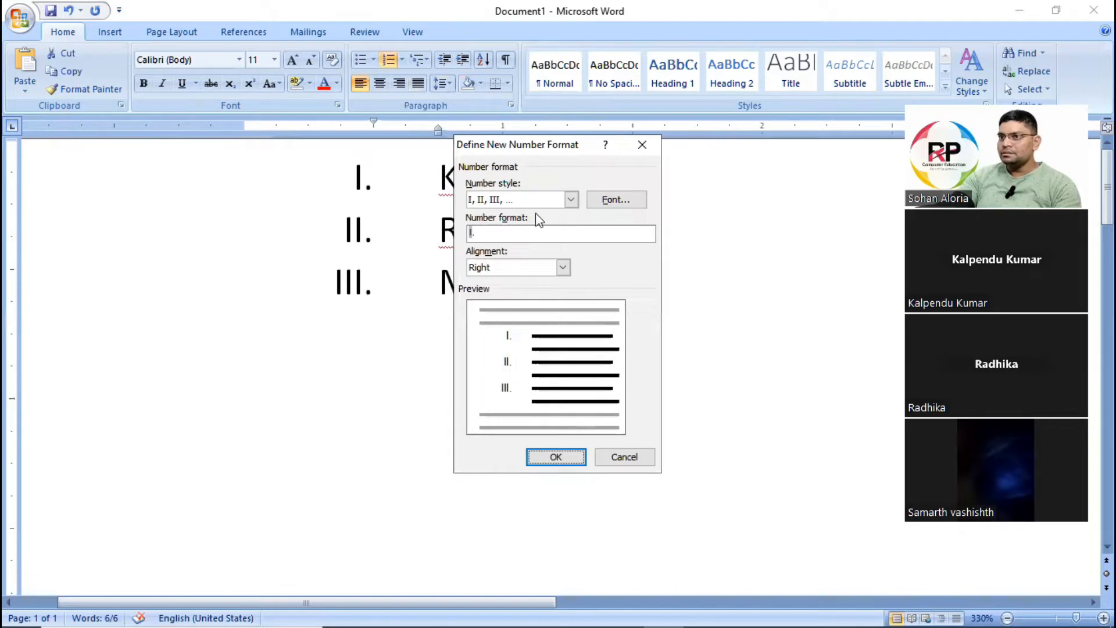
left_click(572, 200)
left_click_drag(575, 240, 574, 270)
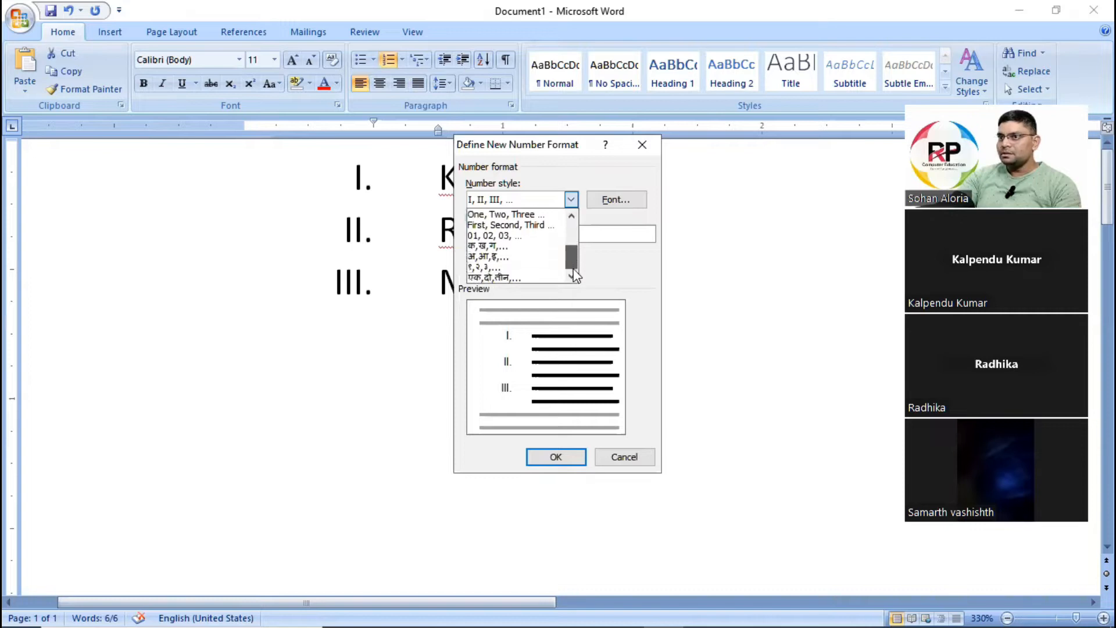
left_click(523, 227)
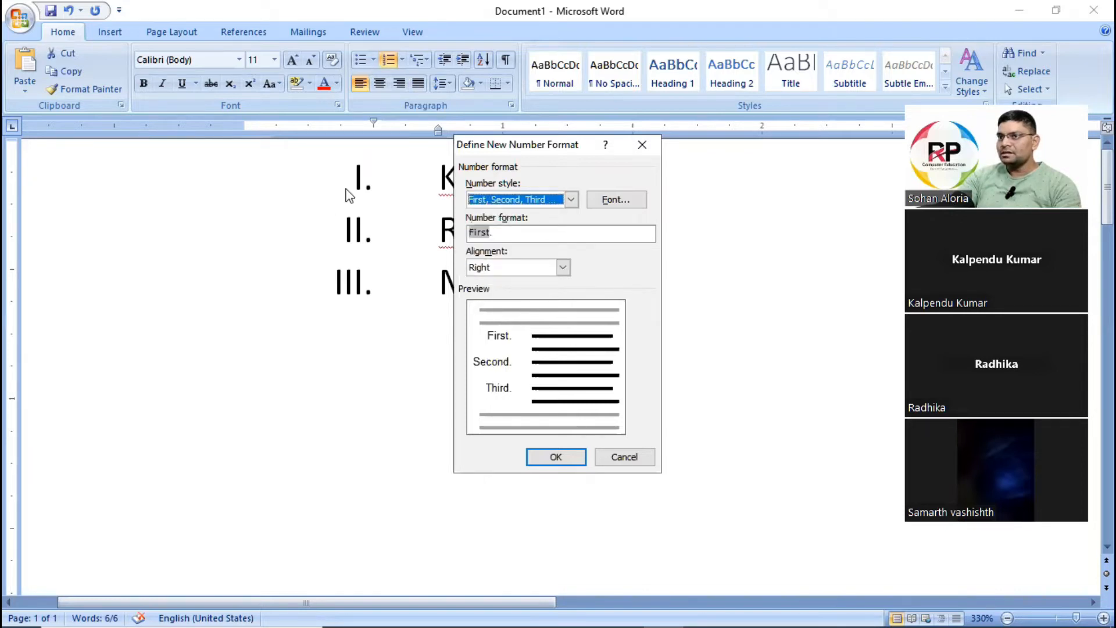
left_click(561, 458)
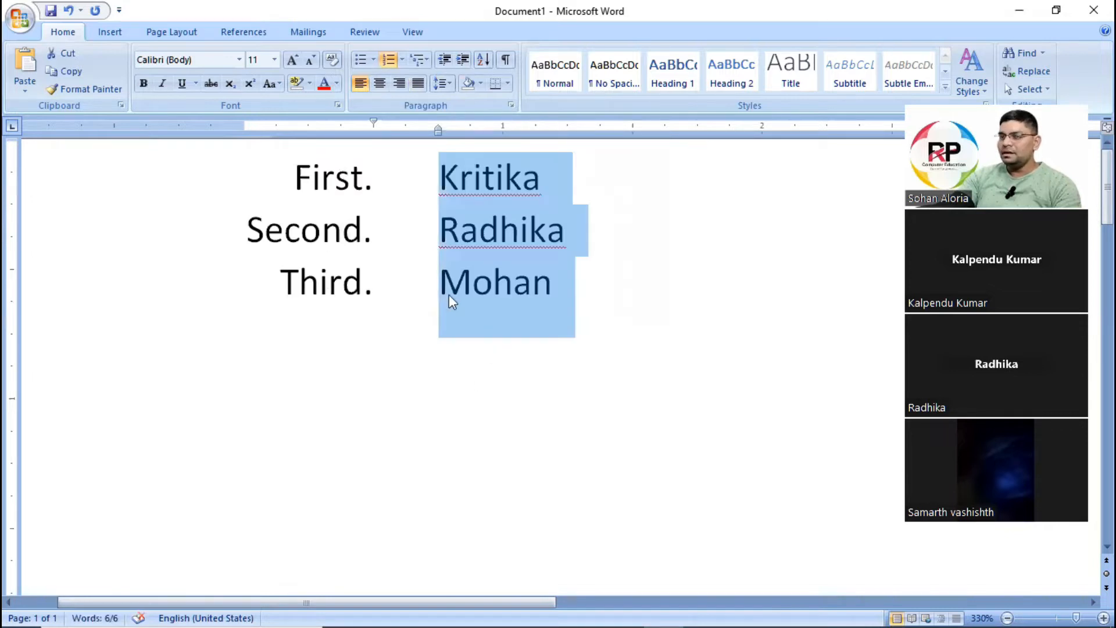
Remove the numbering from the three list lines by choosing None from the numbering library.
left_click(402, 60)
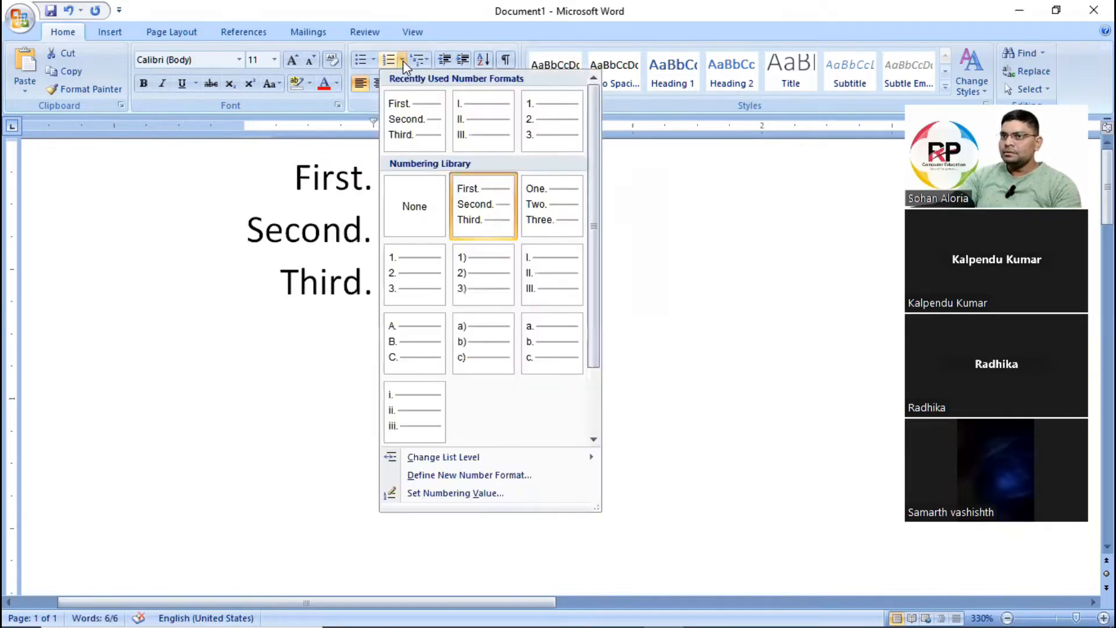
left_click(424, 215)
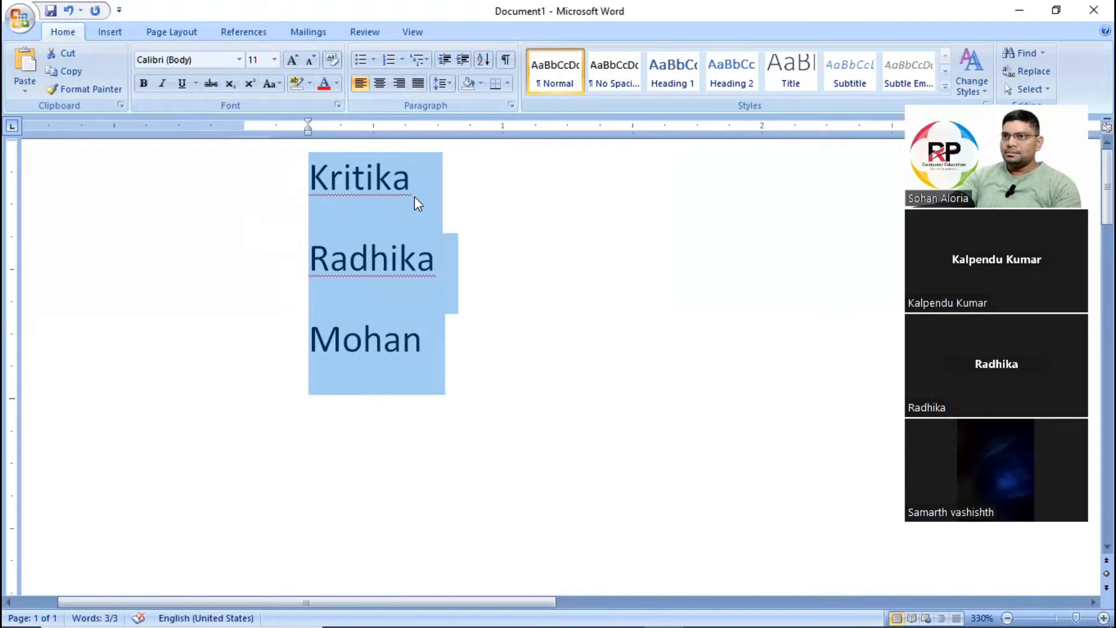
left_click(370, 257)
Define a new number format for the three list lines using the 1, 2, 3 number style.
left_click_drag(368, 216, 447, 329)
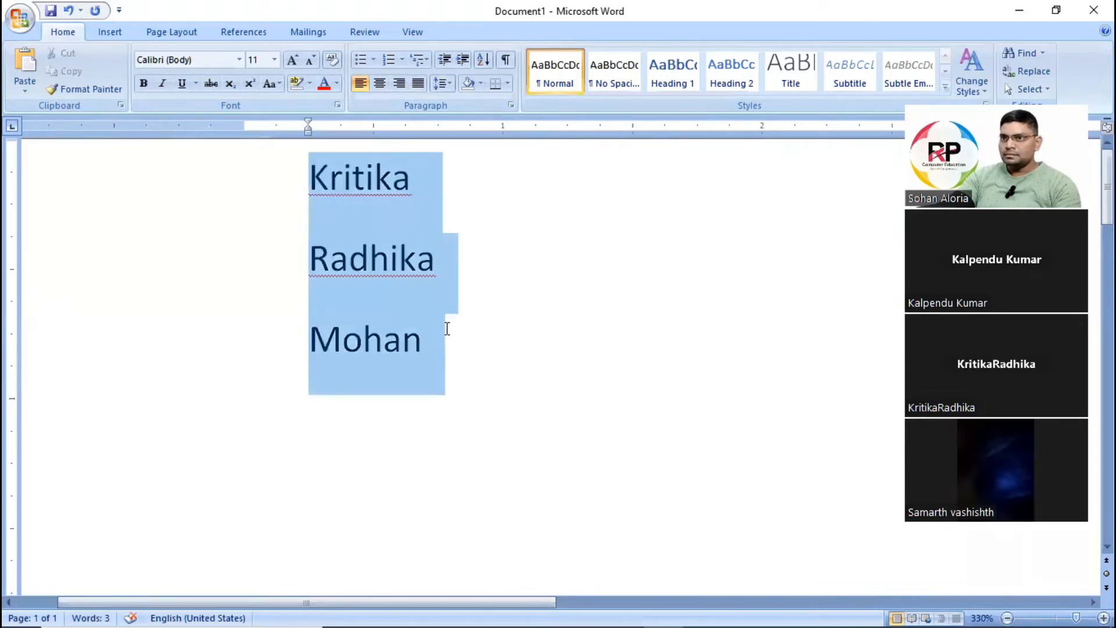
left_click(401, 60)
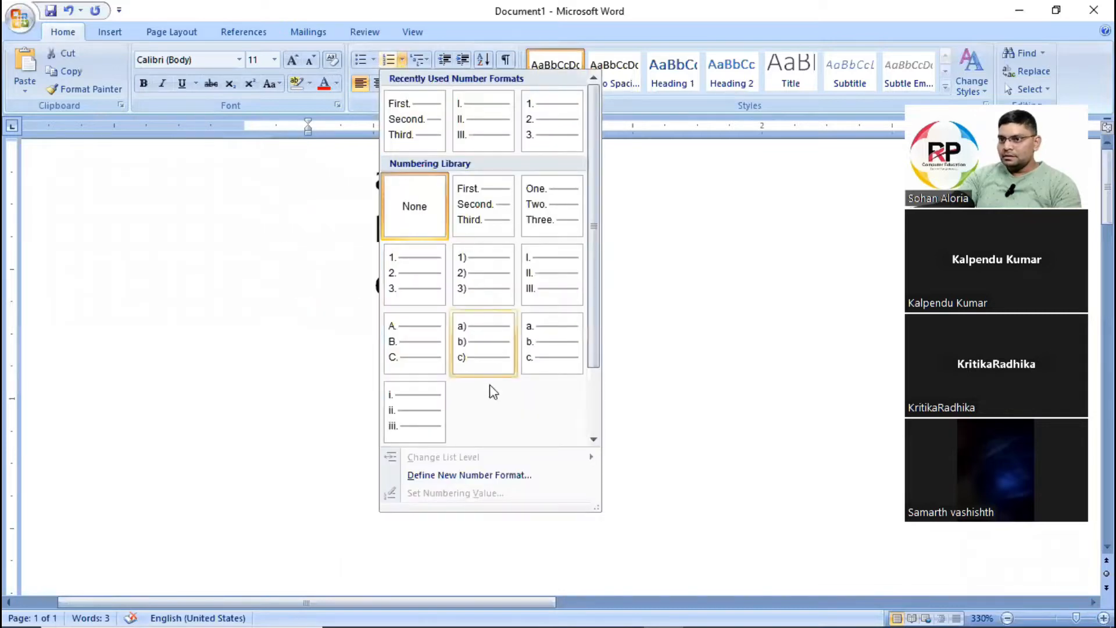
left_click(490, 473)
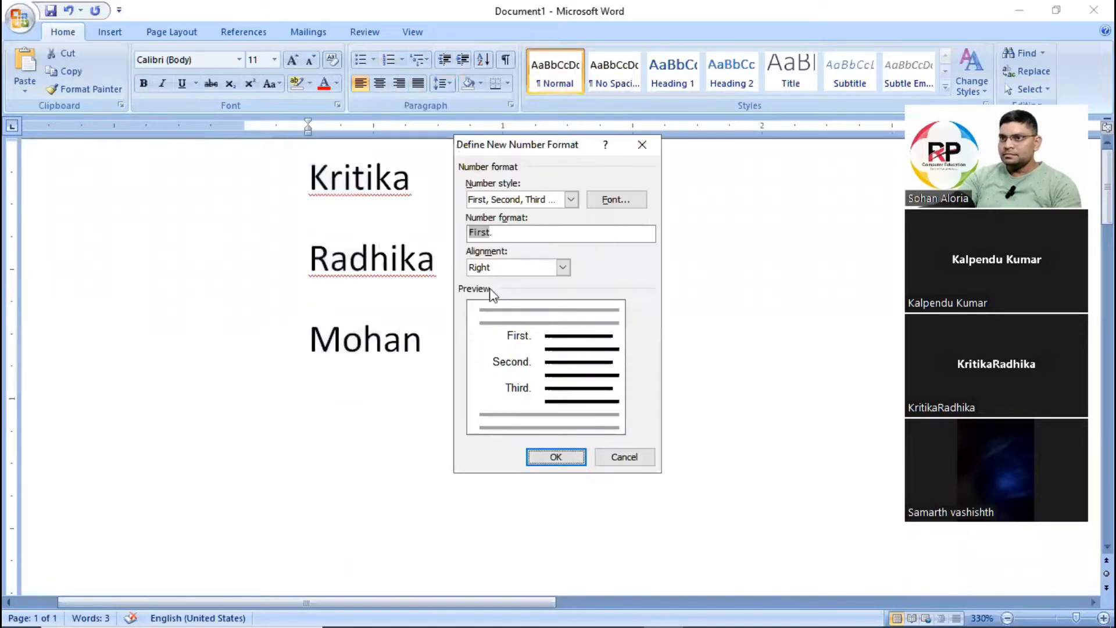
left_click(572, 199)
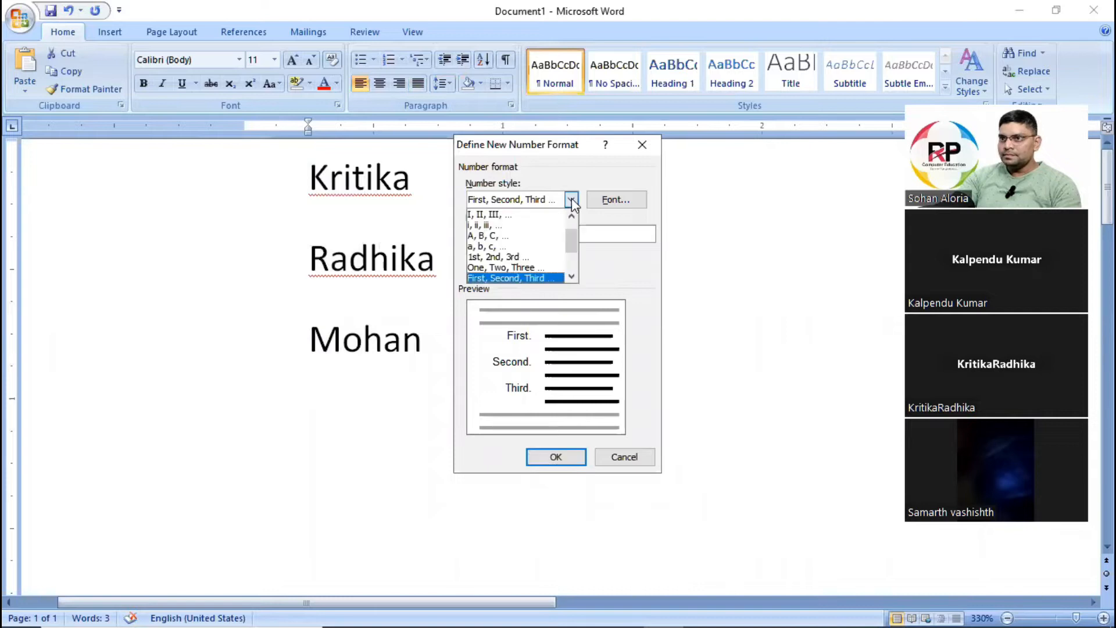
scroll(533, 228, "up", 1)
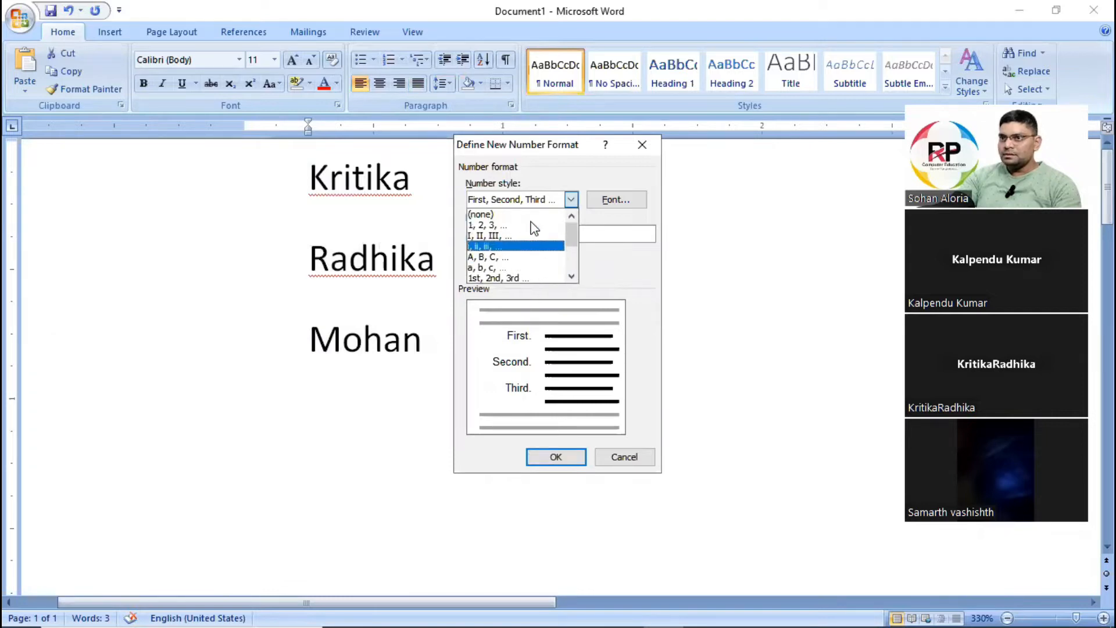
left_click(528, 225)
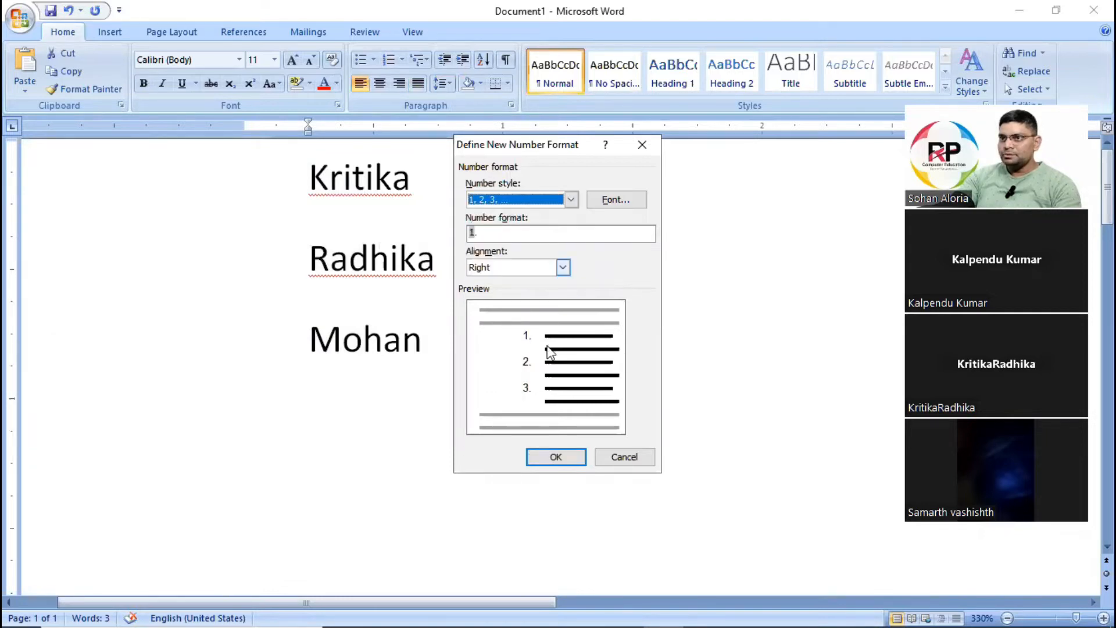
left_click(547, 457)
left_click(598, 281)
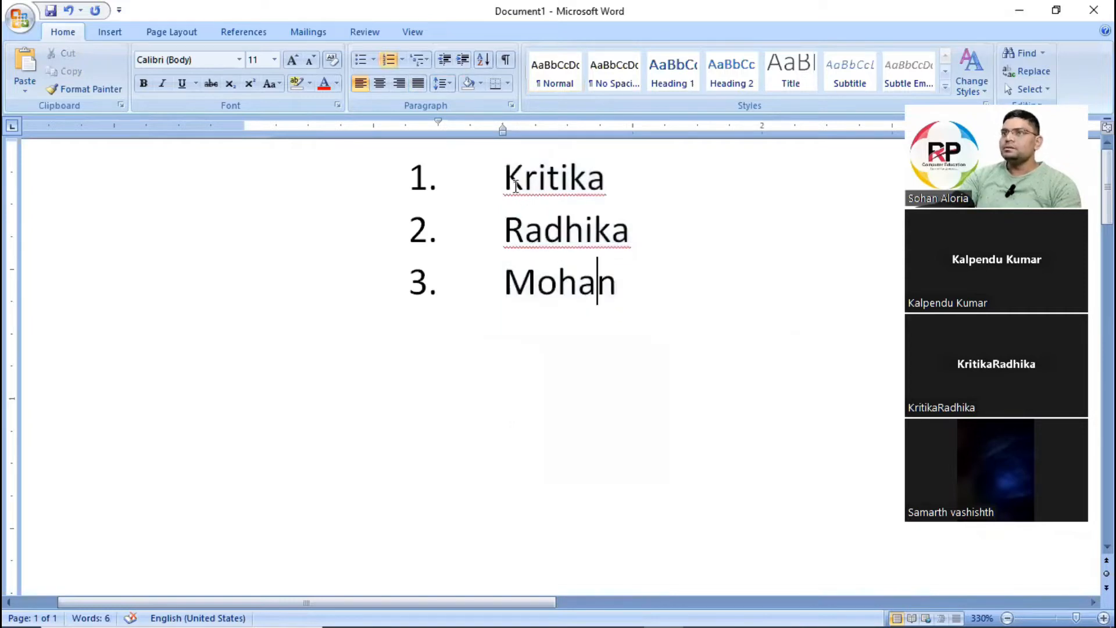
Examine the number format and alignment options for defining the list's numbering, and leave them without applying anything.
left_click_drag(501, 174, 615, 314)
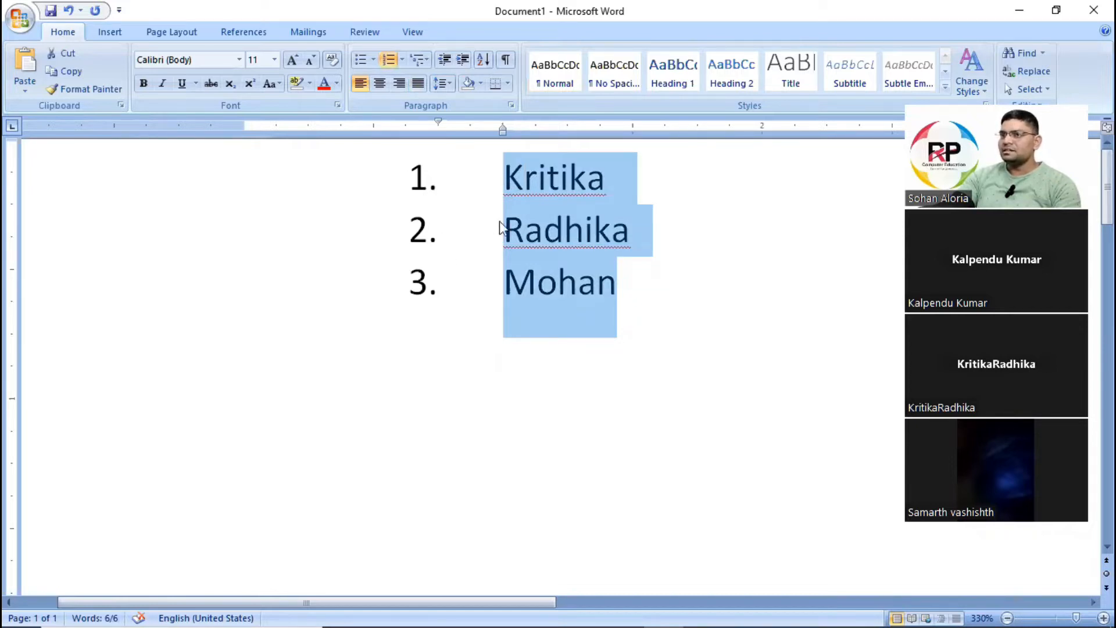
left_click(483, 237)
left_click(448, 187)
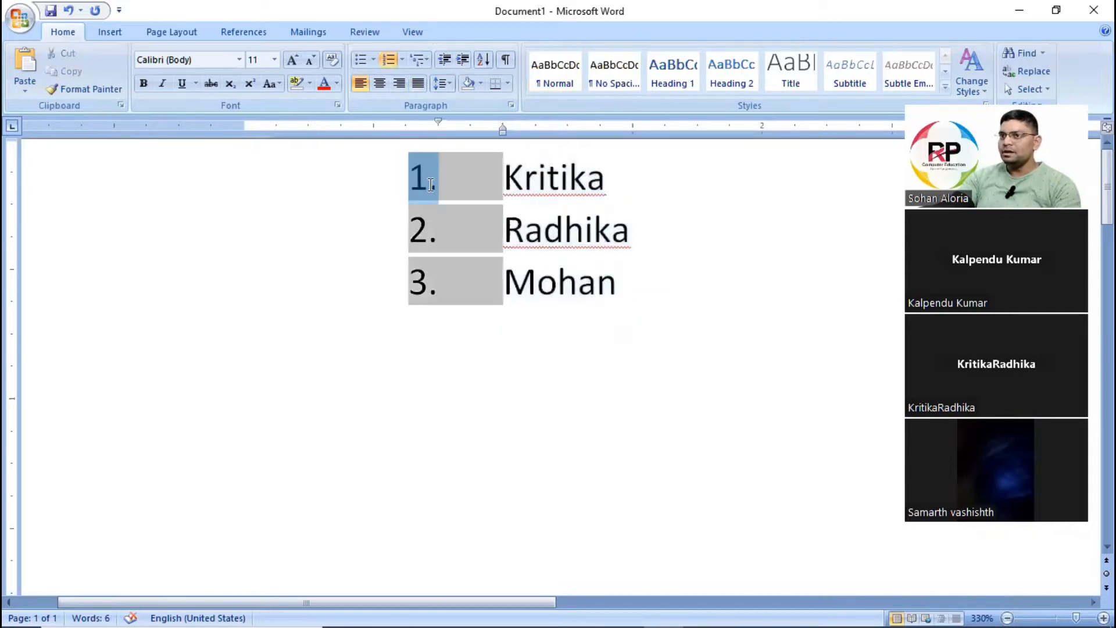
left_click_drag(512, 179, 609, 288)
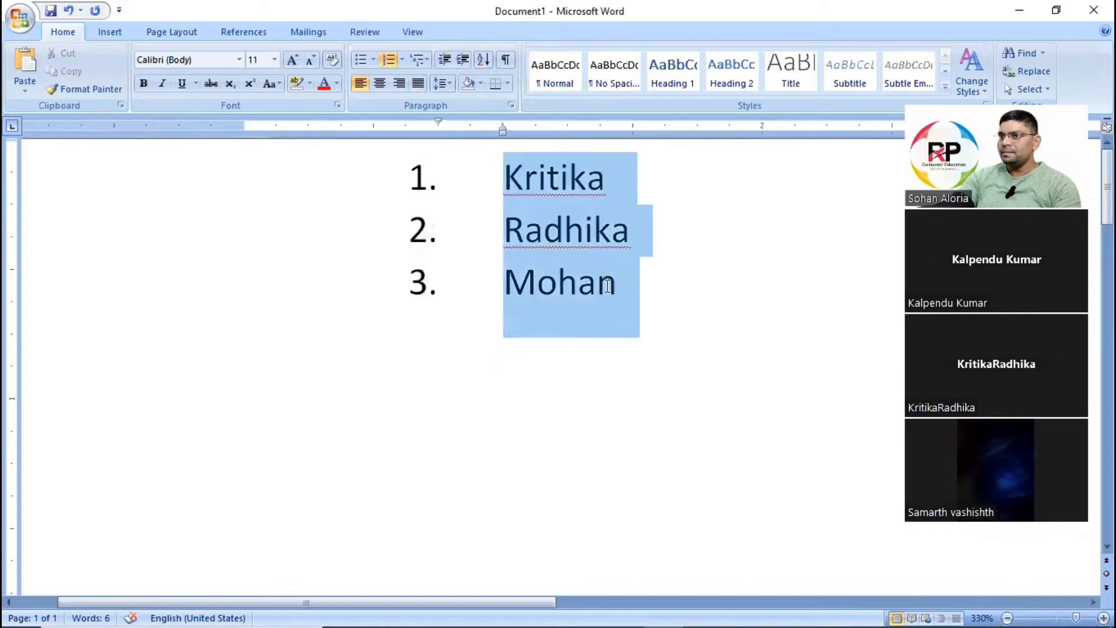
left_click(403, 60)
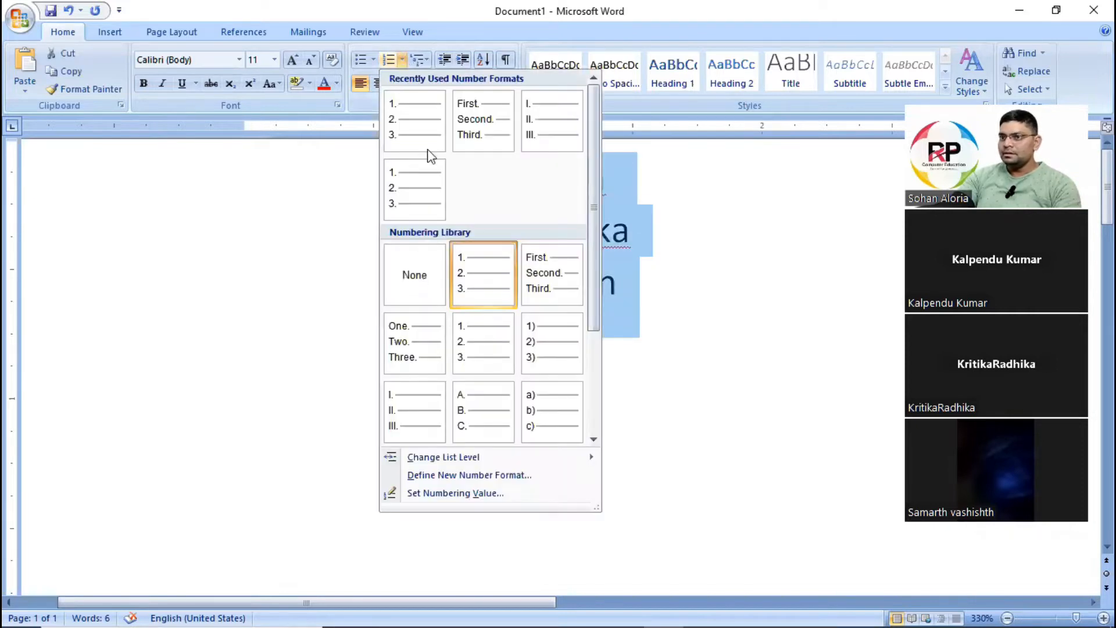
left_click(560, 480)
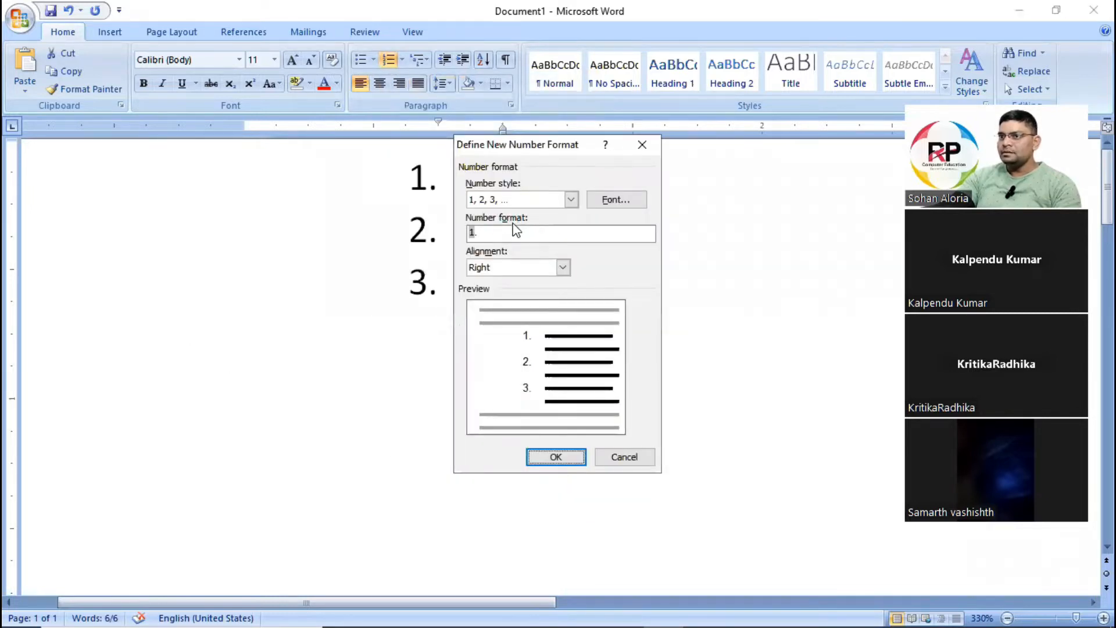
left_click(481, 236)
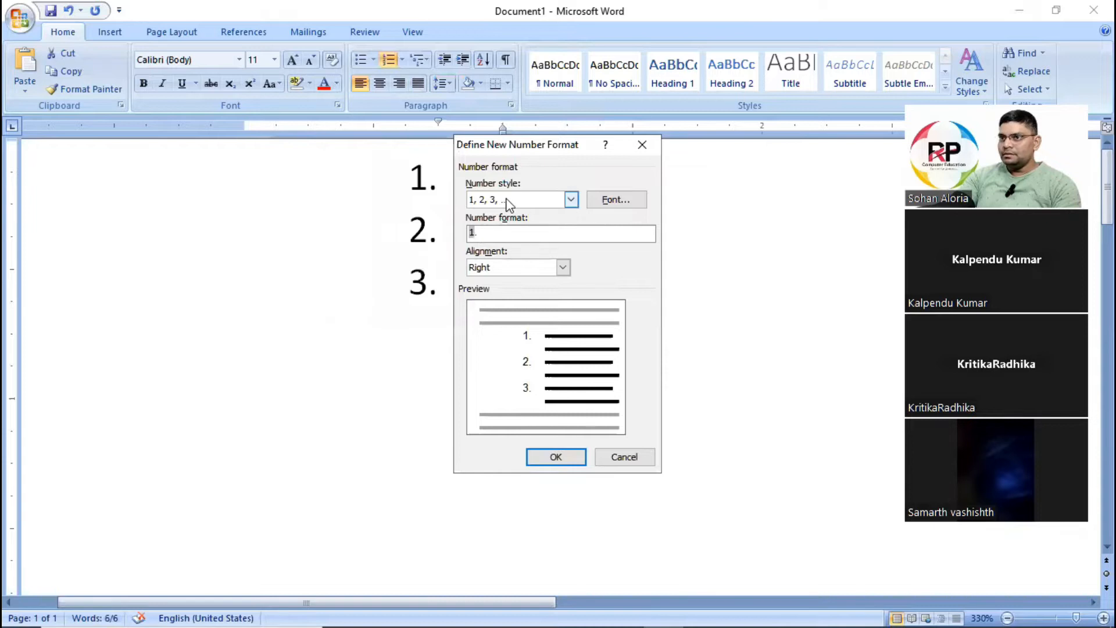
left_click(563, 268)
left_click(489, 307)
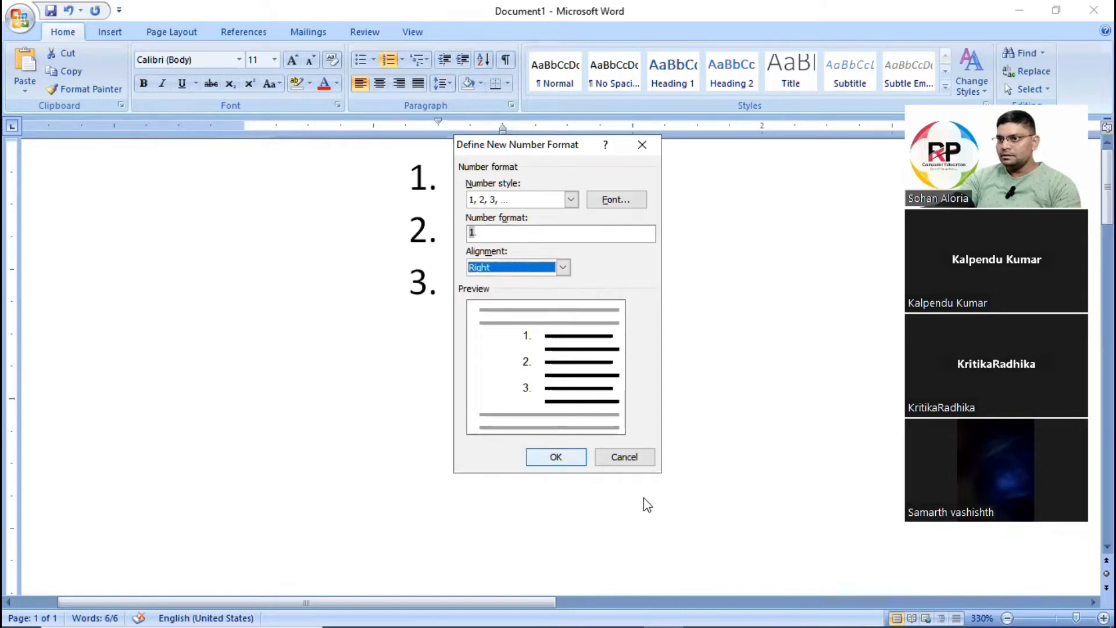
left_click(622, 456)
Examine the numbering, bullet and list level options available for the three numbered lines.
left_click(421, 188)
right_click(422, 187)
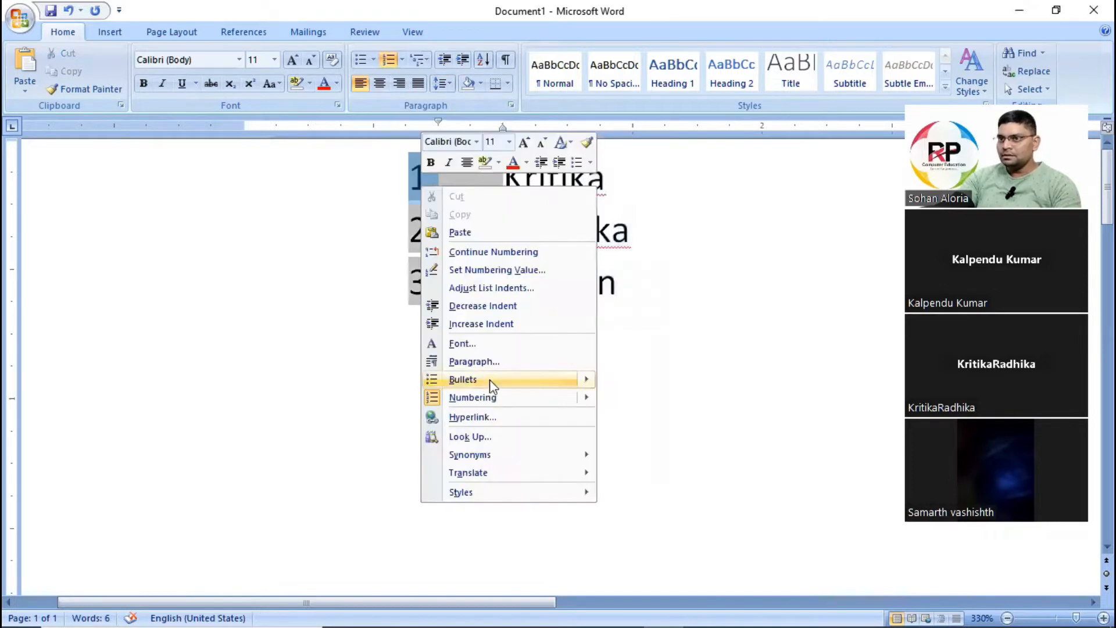
mouse_move(490, 383)
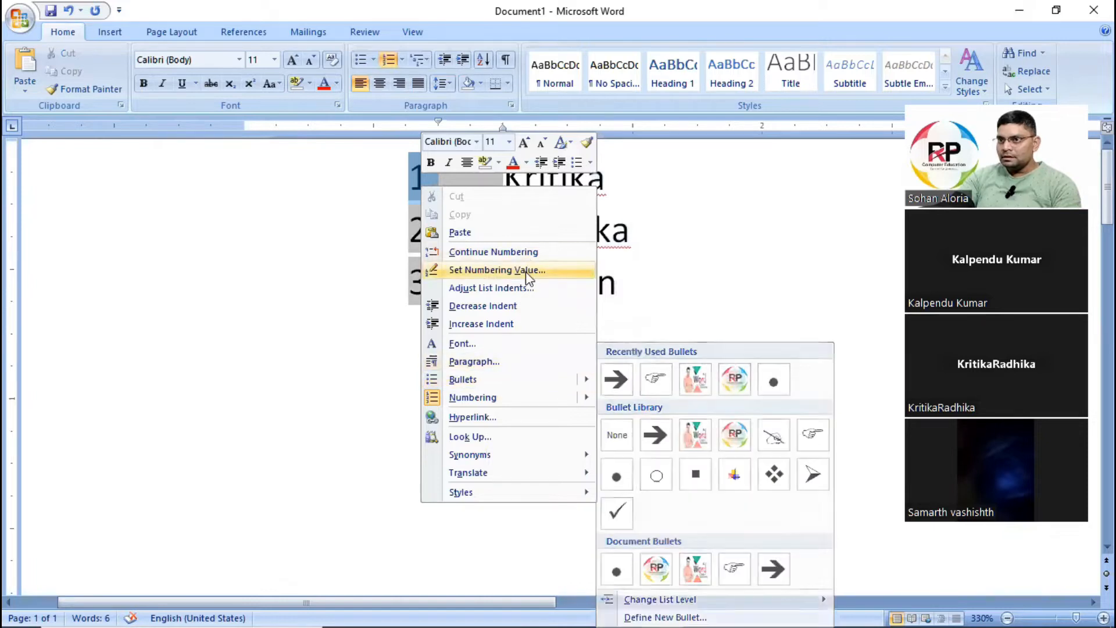
left_click(411, 177)
left_click_drag(507, 178, 623, 300)
left_click(400, 60)
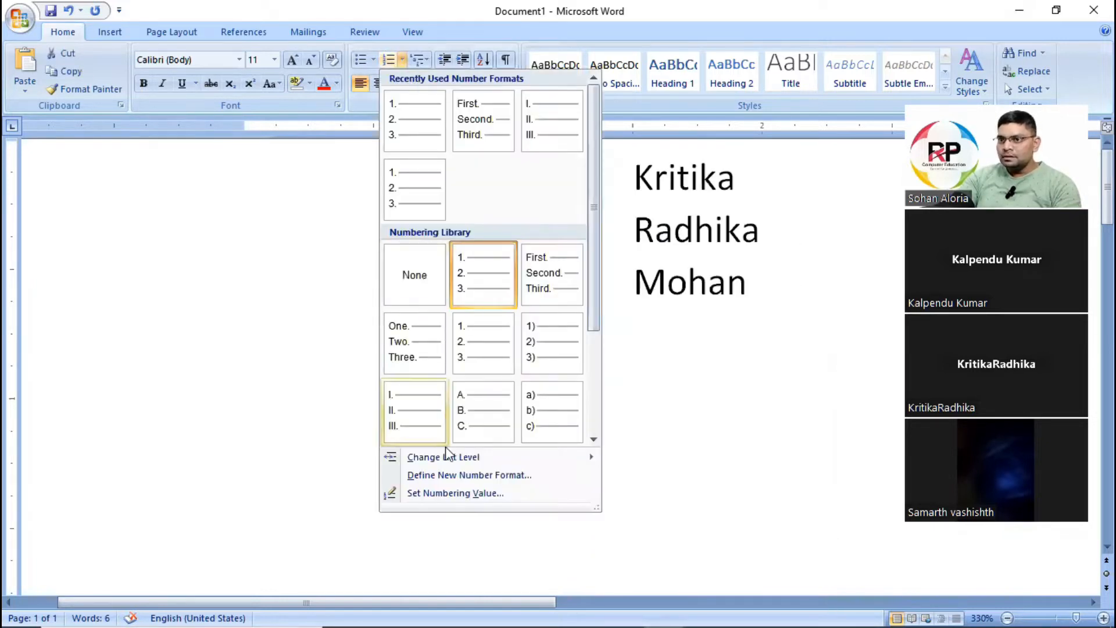
left_click(641, 292)
left_click(700, 299)
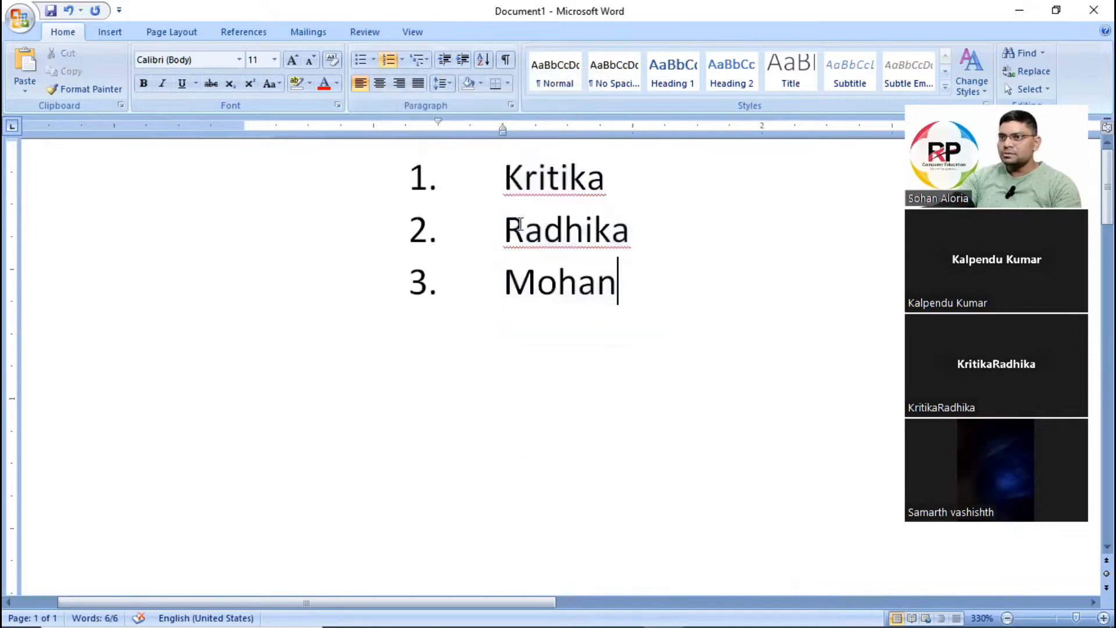
Set the numbering value of the three list lines to start a new list at 11.
left_click_drag(500, 171, 625, 295)
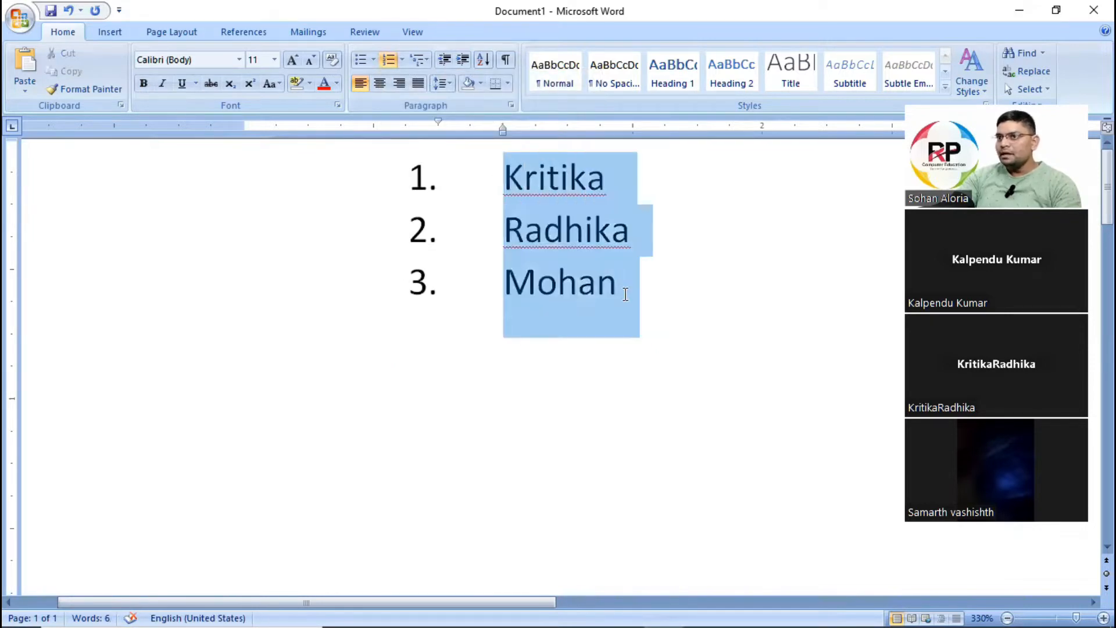
left_click(404, 58)
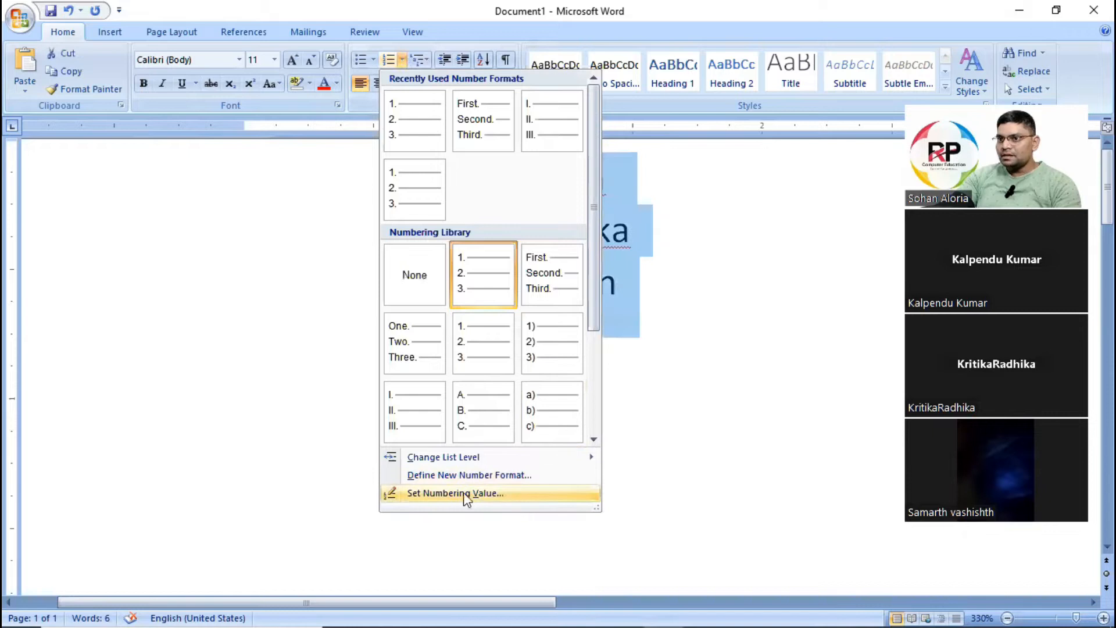
left_click(528, 494)
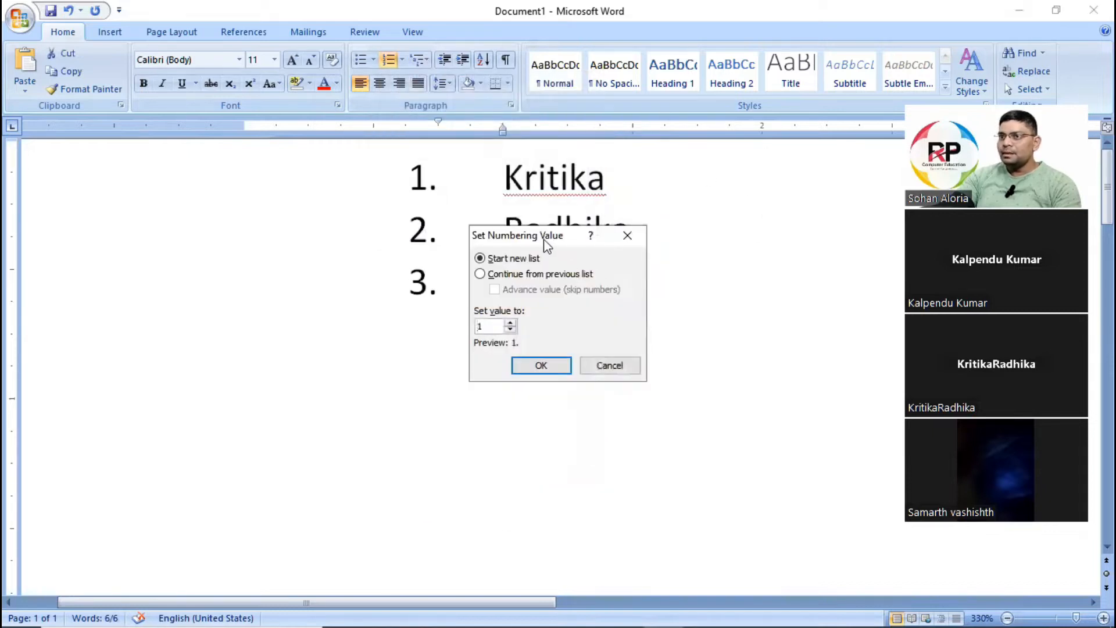
left_click_drag(546, 243, 731, 233)
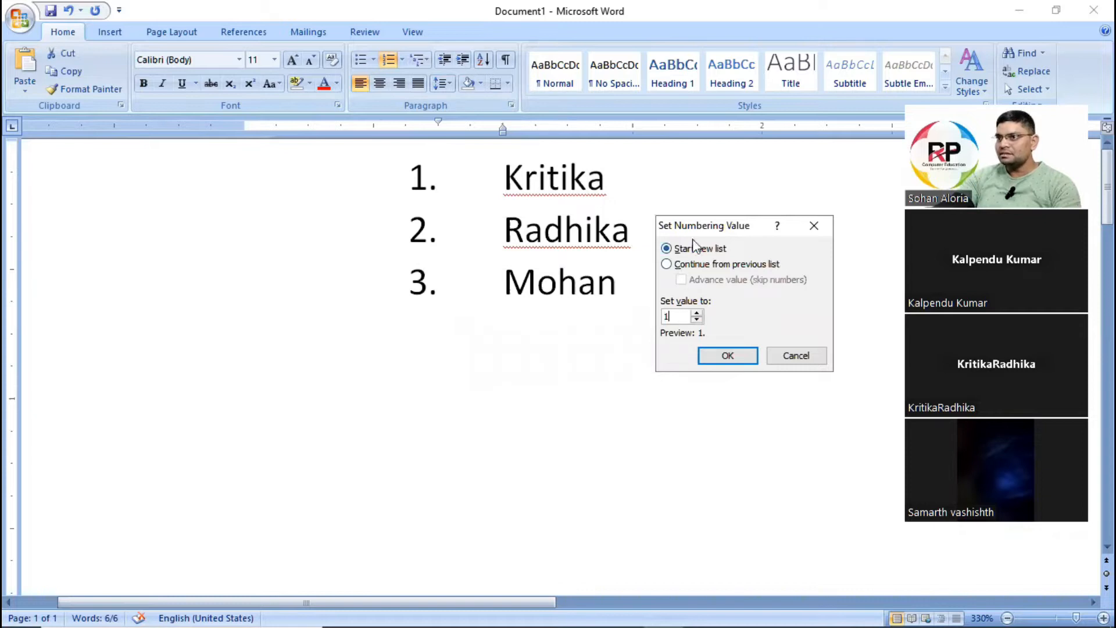
type("1")
left_click(714, 351)
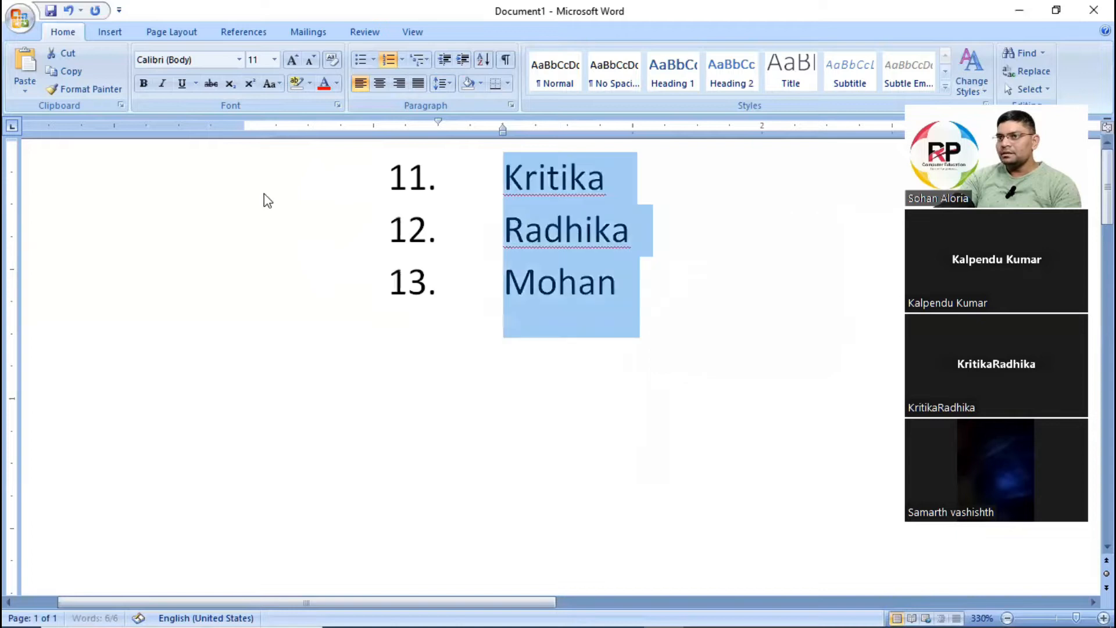
left_click(472, 183)
left_click(507, 188)
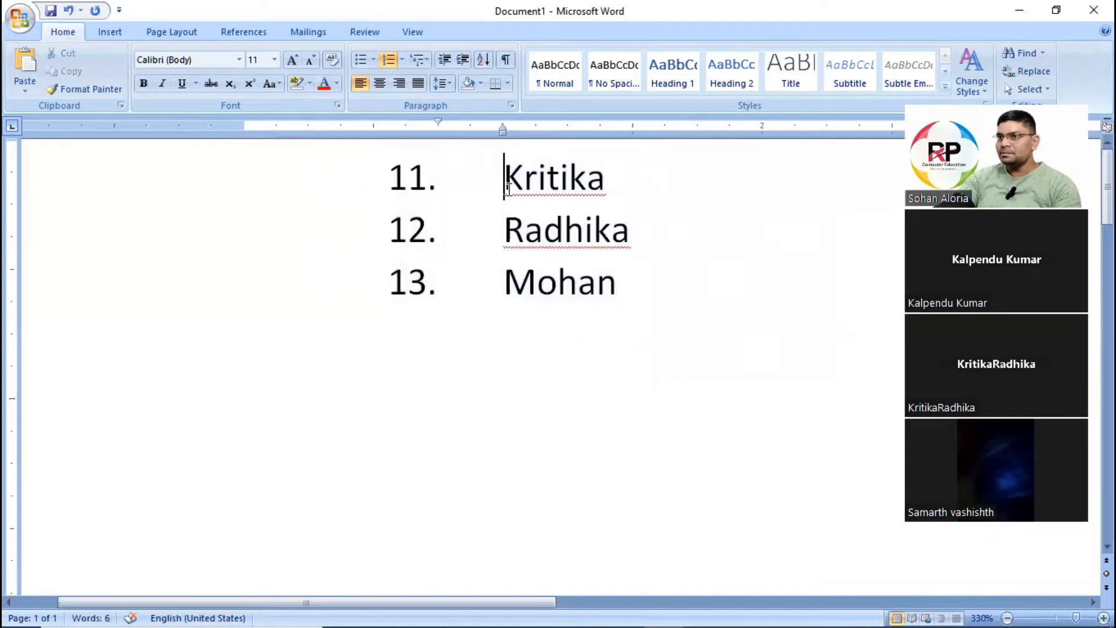
left_click_drag(496, 173, 558, 323)
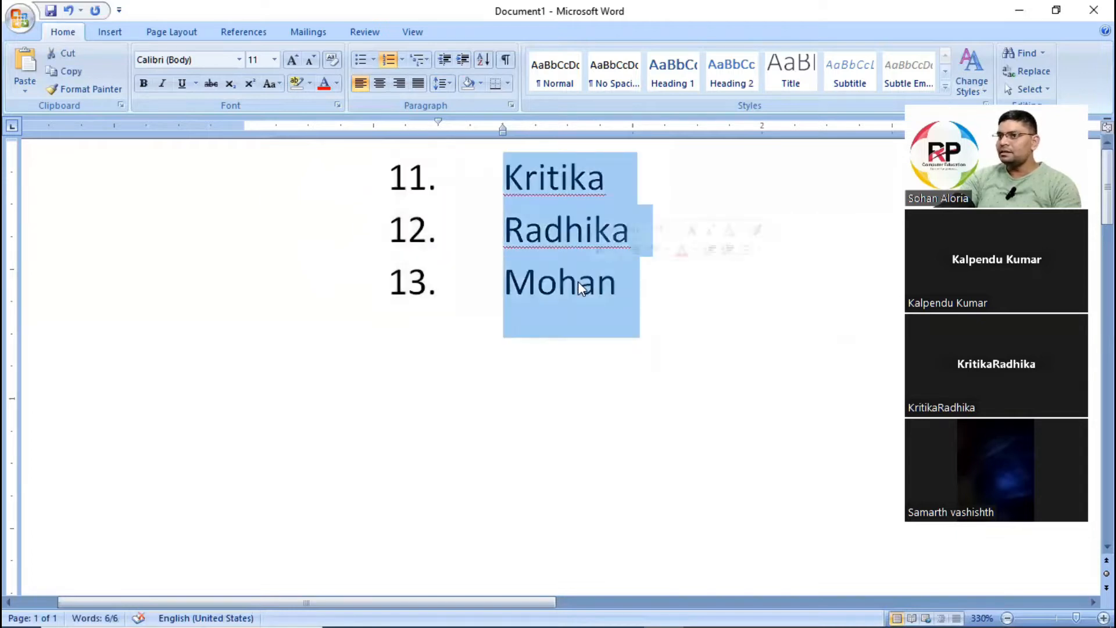
left_click(502, 177)
left_click_drag(502, 176, 640, 284)
left_click(504, 178)
left_click_drag(503, 178, 634, 289)
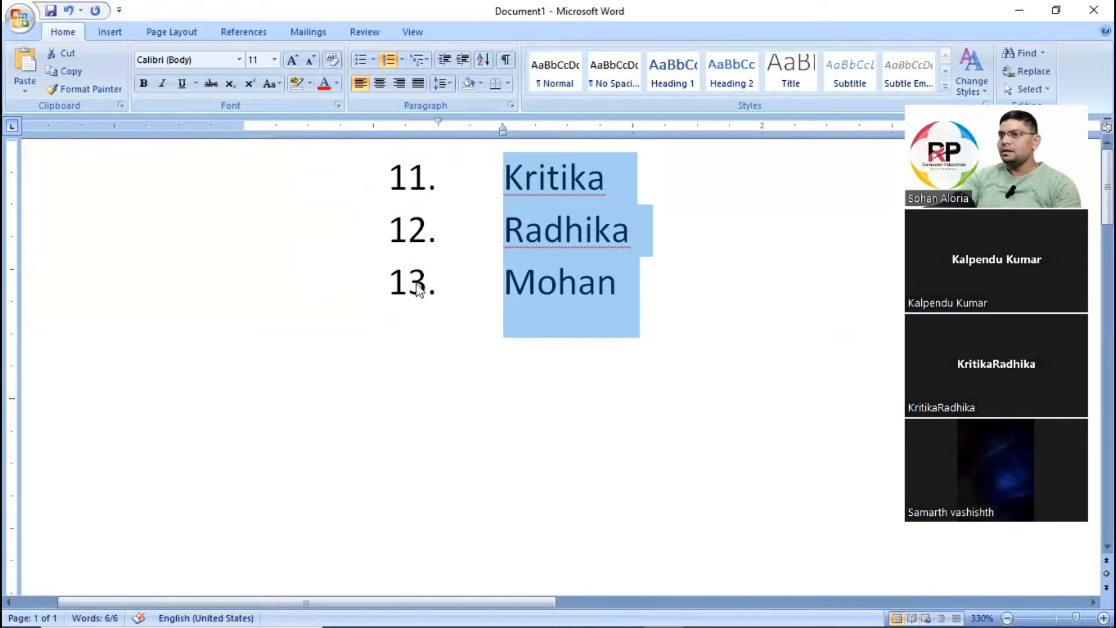
left_click(559, 284)
Examine the numbering library, starting value and list level options for the three numbered lines, without applying anything.
left_click_drag(481, 172, 637, 333)
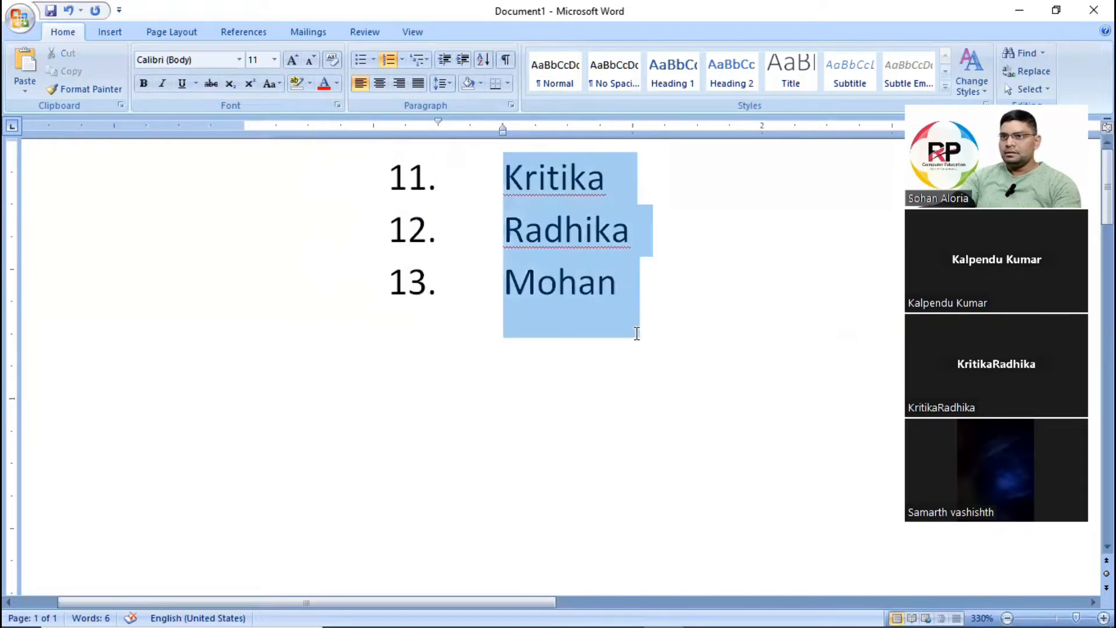
left_click(402, 60)
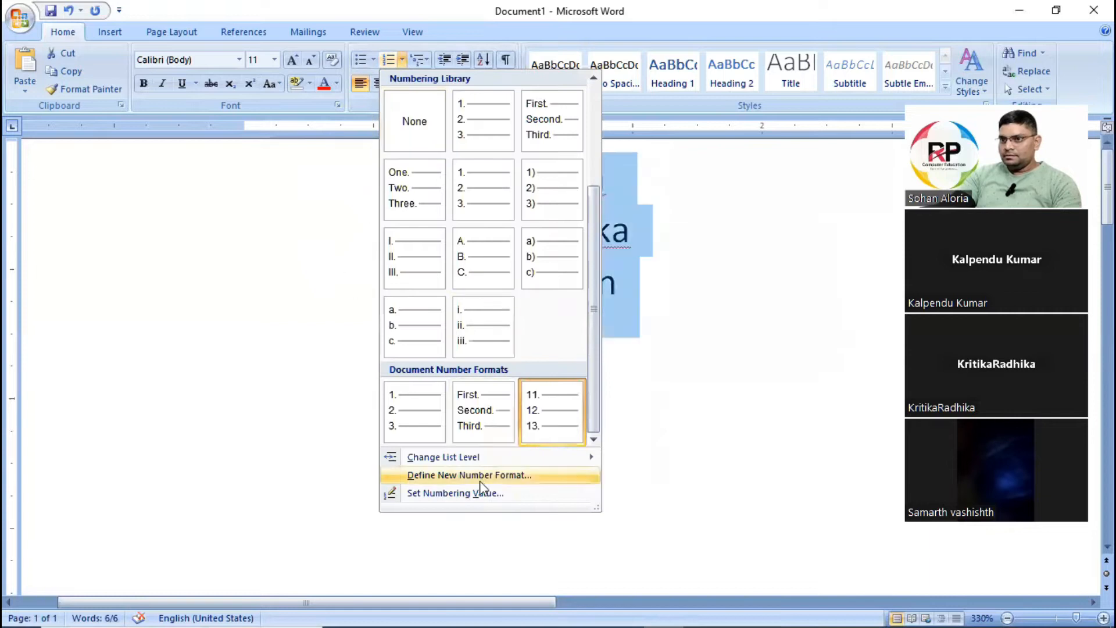
left_click(257, 240)
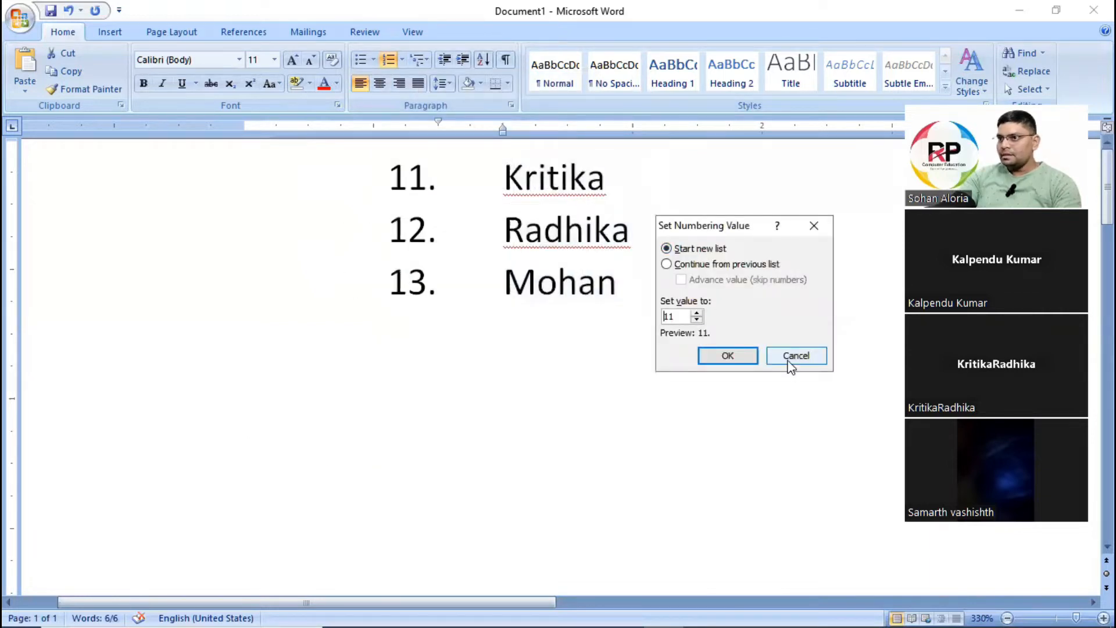
left_click(796, 356)
left_click(402, 60)
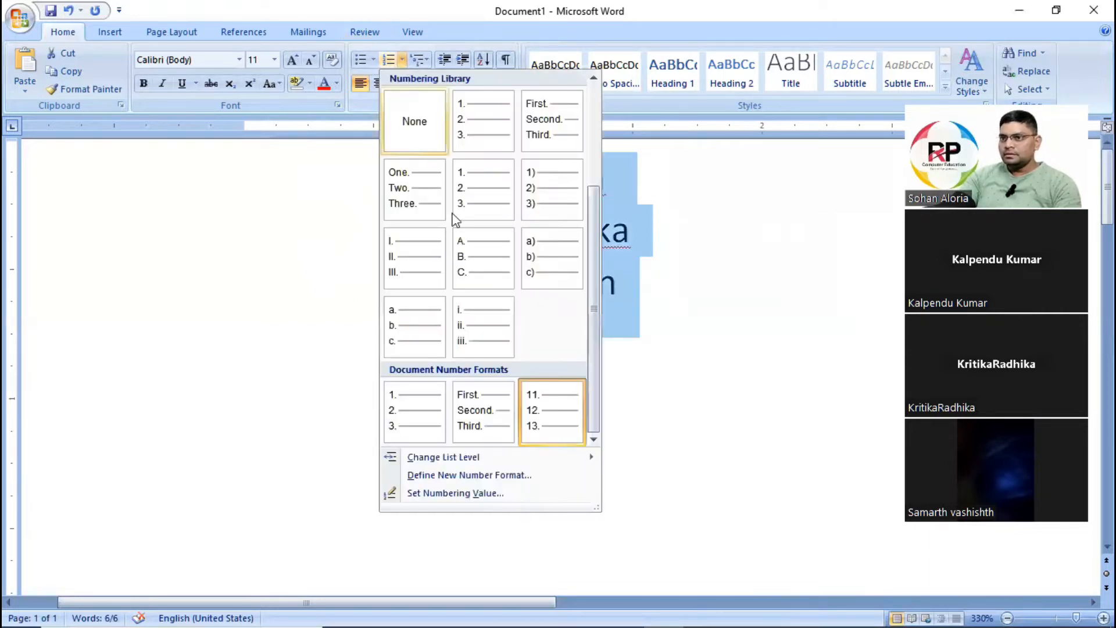
mouse_move(581, 456)
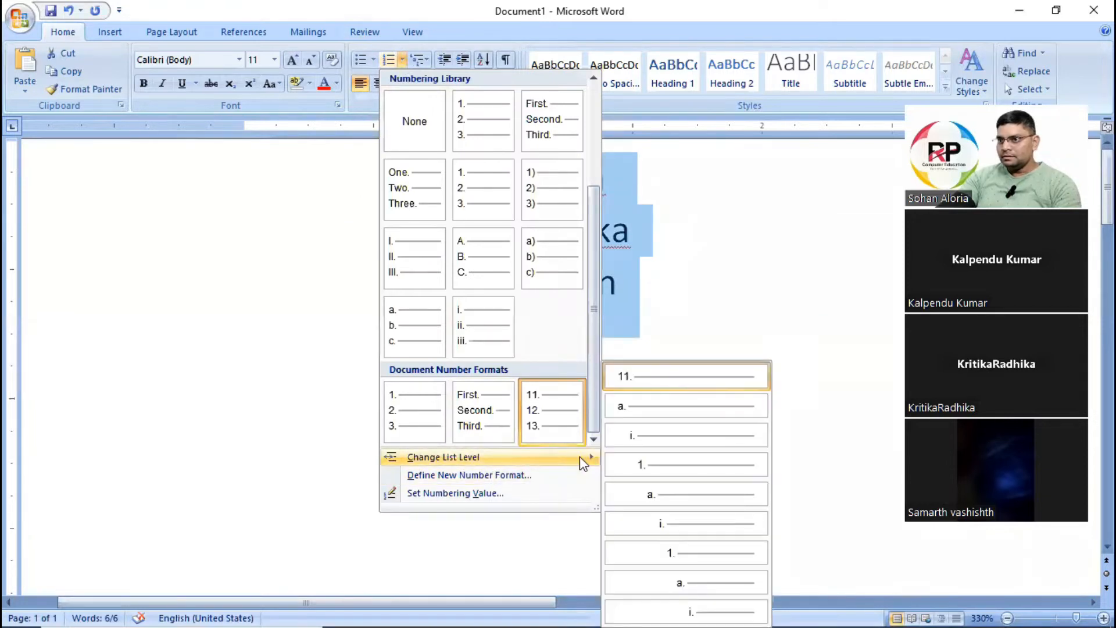
left_click(785, 294)
Delete the three list lines together with their numbering so the page is blank.
left_click(474, 187)
left_click(503, 184)
left_click_drag(503, 185, 618, 291)
key("BackSpace")
key("BackSpace")
key("BackSpace")
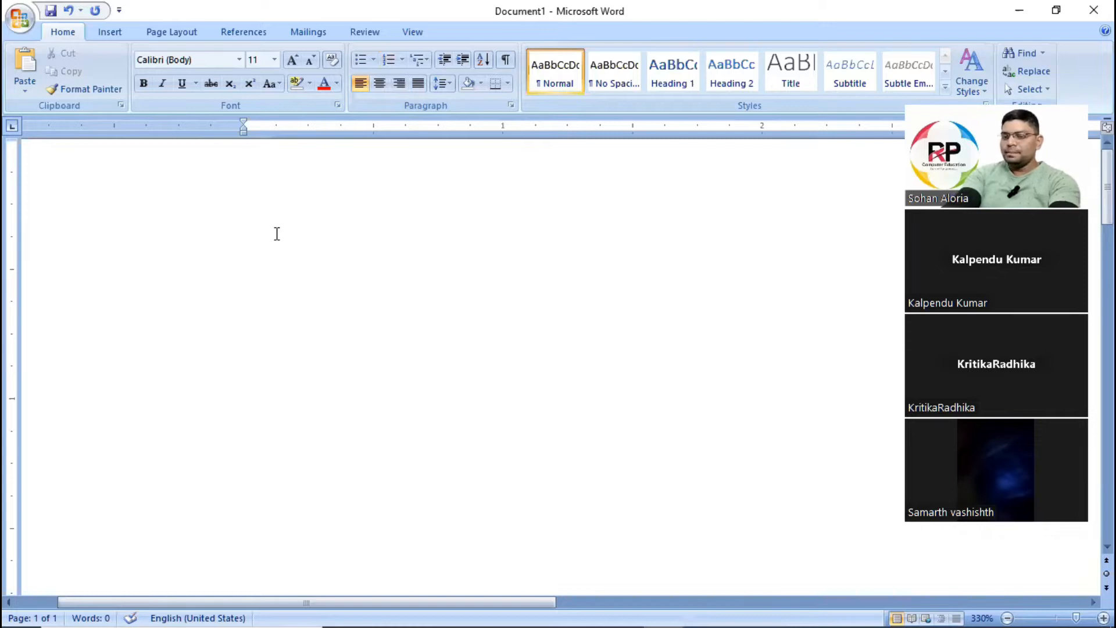
Enter four separate lines of text reading India, Rajasthan, Jaipur and Jodhpur.
type("INdia")
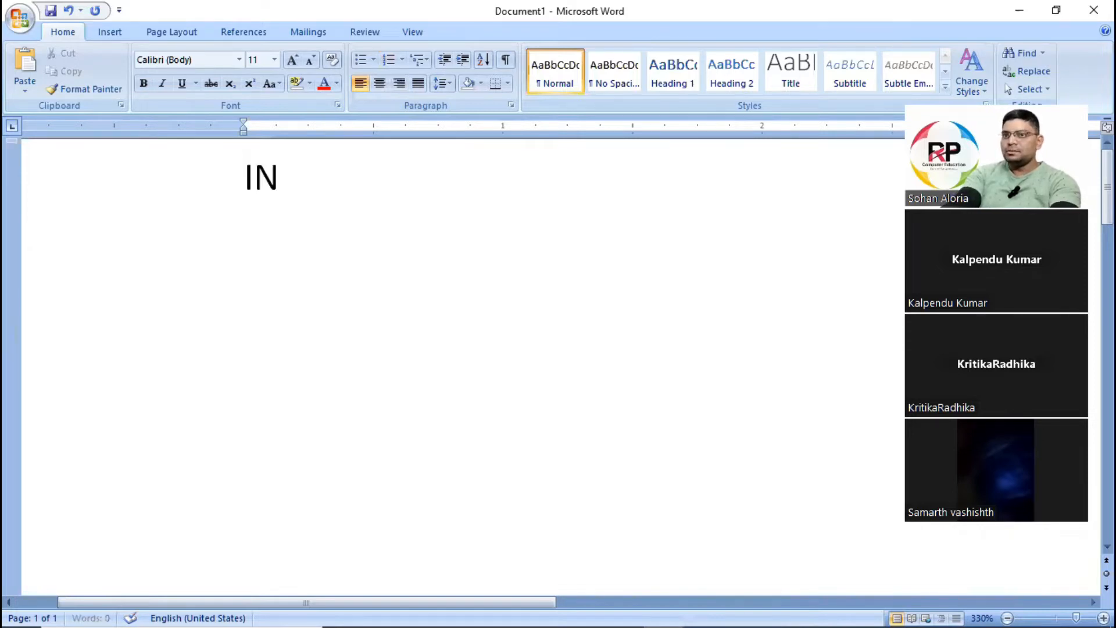
key("BackSpace")
key("BackSpace")
key("BackSpace")
key("BackSpace")
key("BackSpace")
type("India")
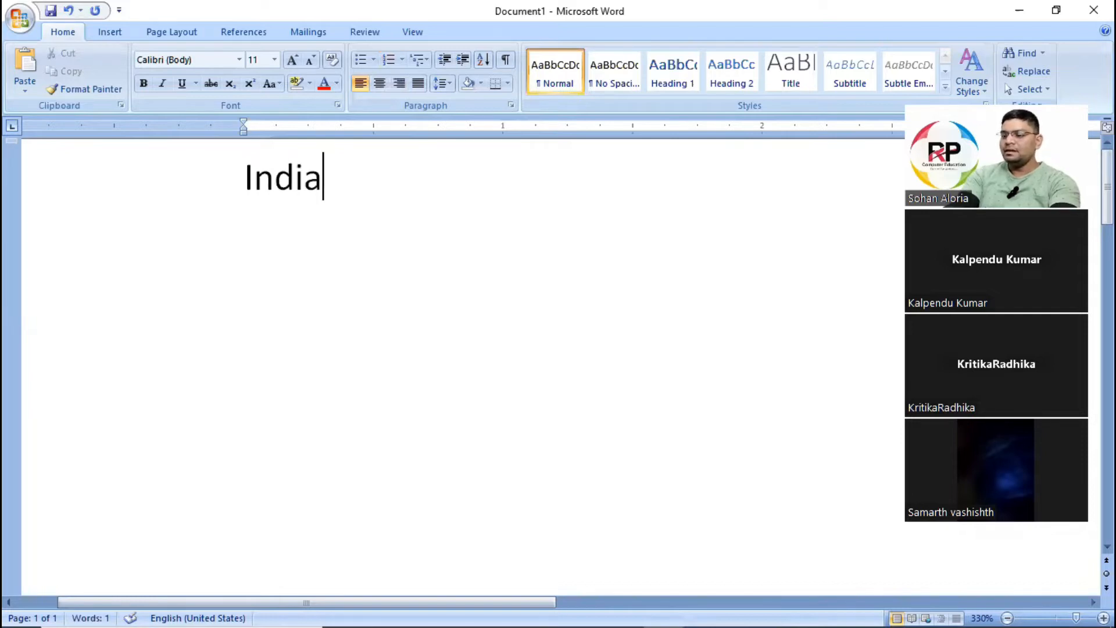
key("Return")
type("Rajasthan")
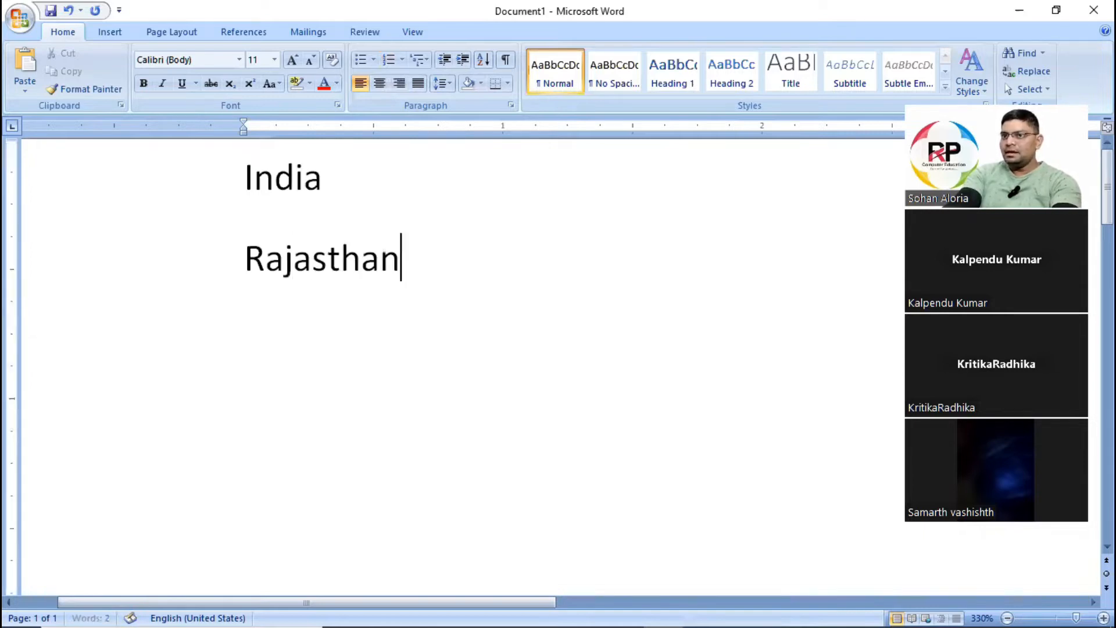
key("Return")
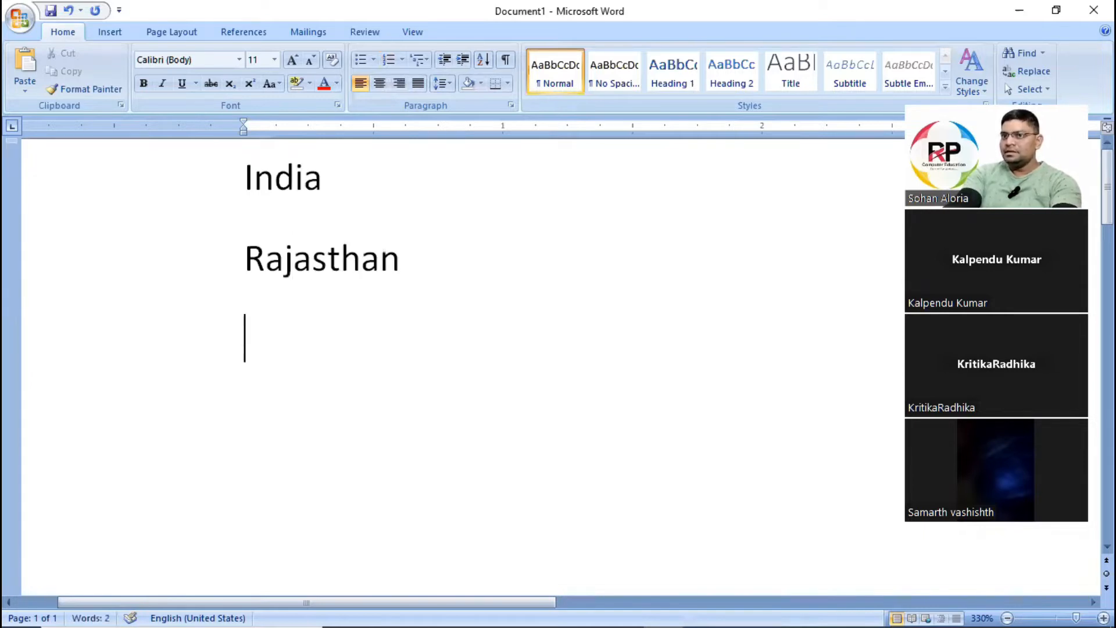
type("Jaipur")
key("Return")
type("Jodho")
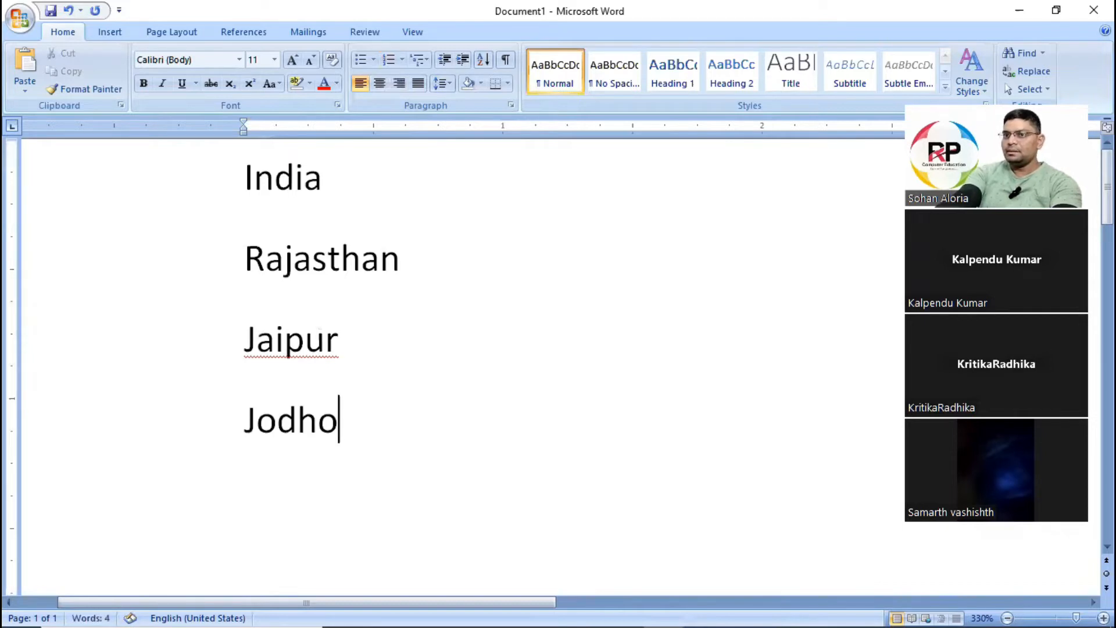
key("BackSpace")
type("pur")
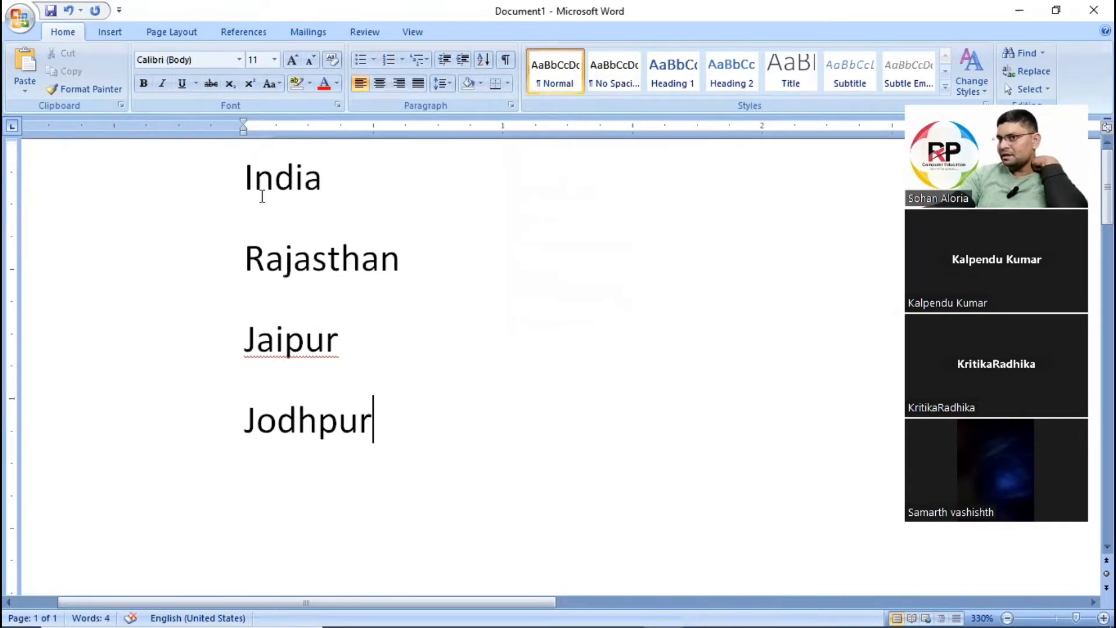
left_click(243, 177)
left_click_drag(219, 180, 374, 428)
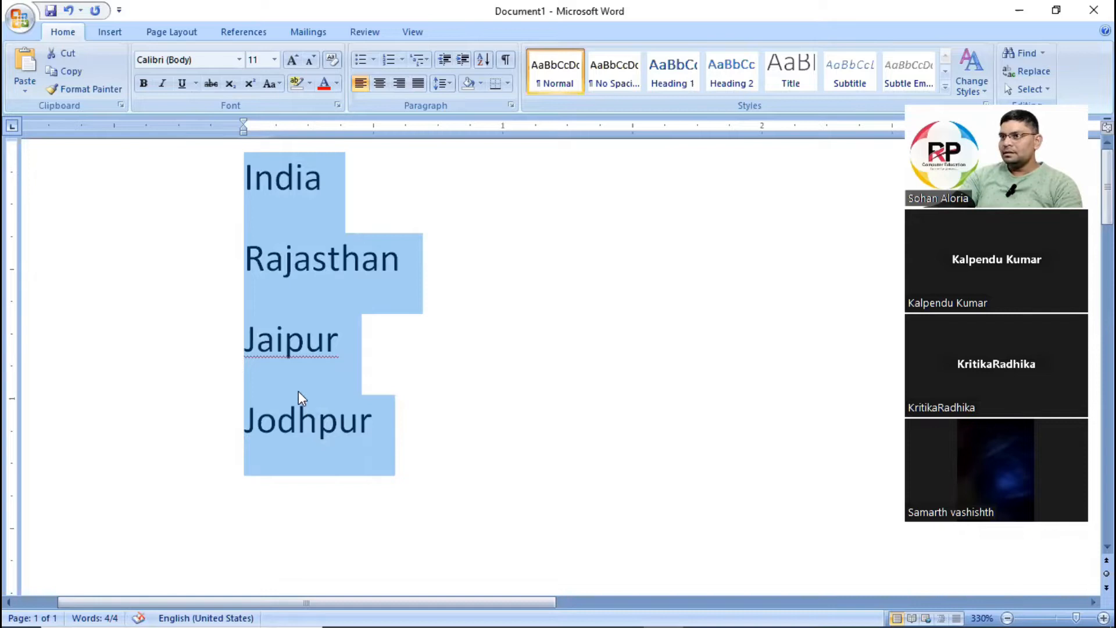
left_click(270, 188)
left_click(338, 262)
left_click_drag(214, 262, 455, 261)
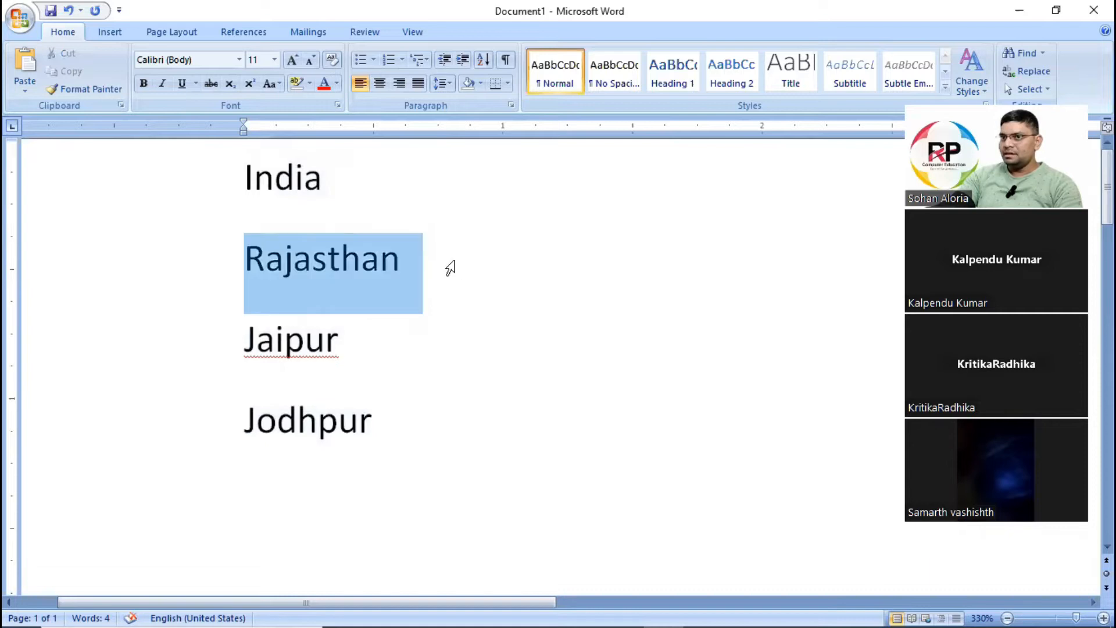
left_click(322, 284)
left_click(270, 348)
left_click_drag(277, 421, 337, 419)
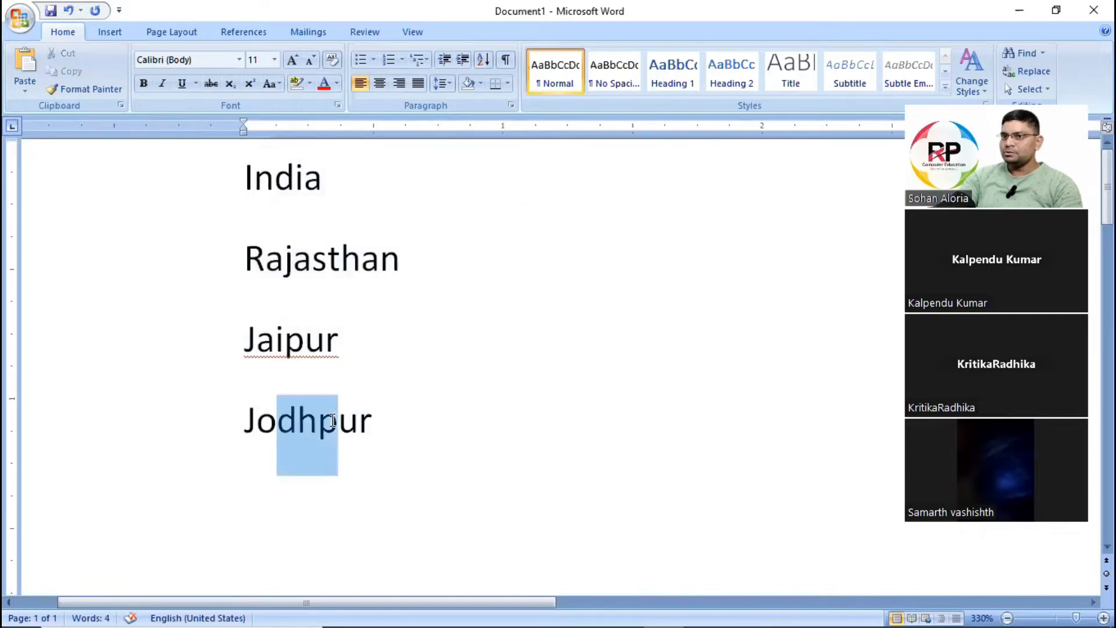
key("ctrl+a")
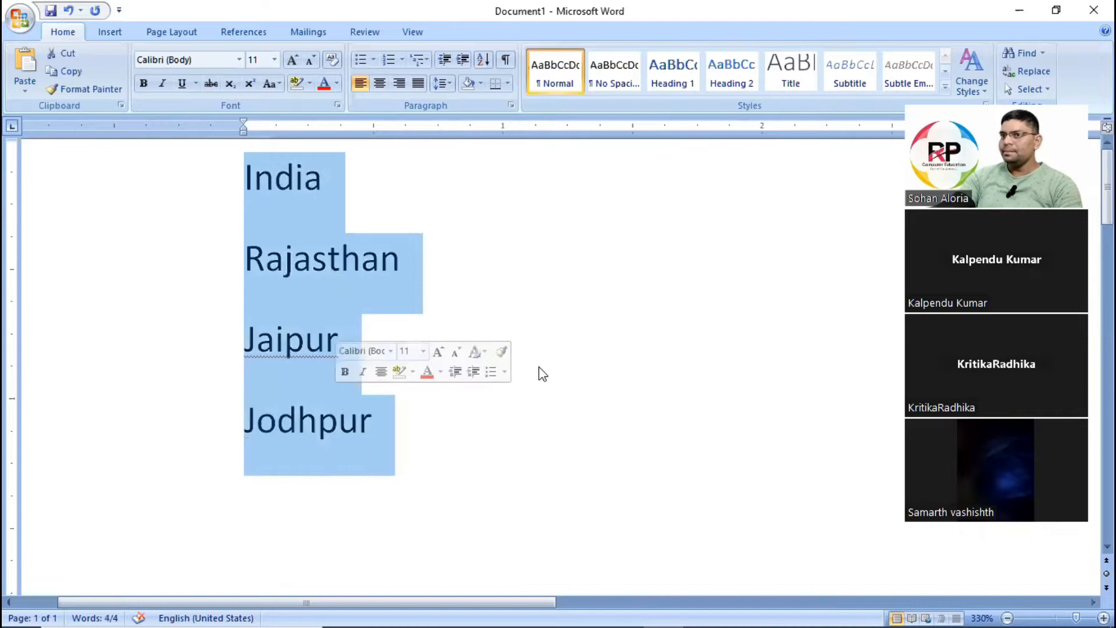
left_click(340, 345)
Apply the 1., 1.1., 1.1.1. multilevel list style from the list library to all four place-name lines.
key("ctrl+a")
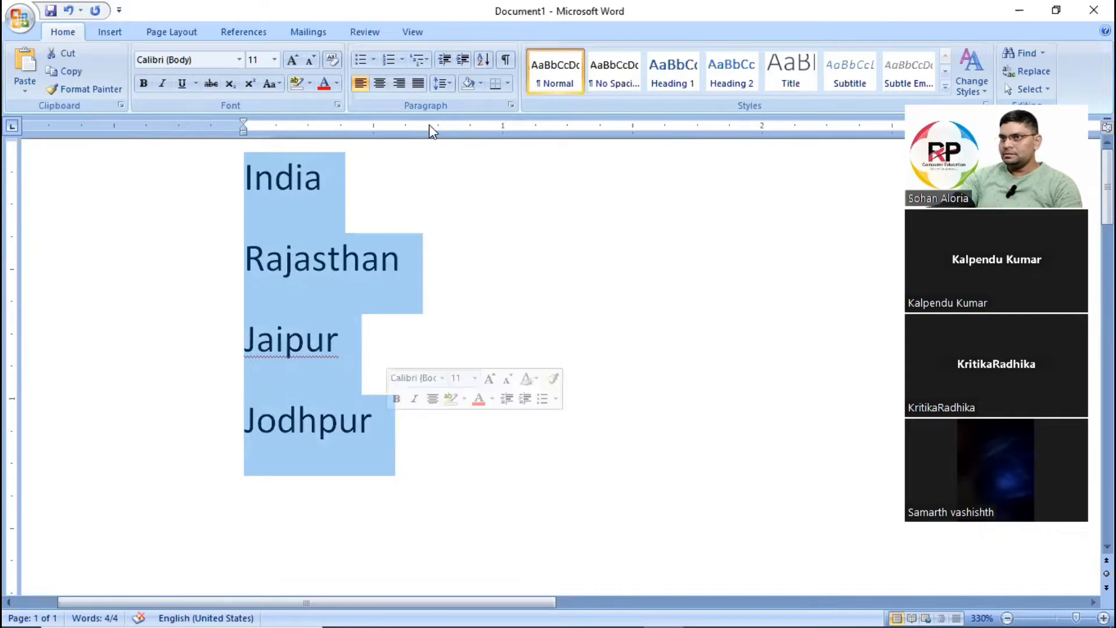
left_click(428, 60)
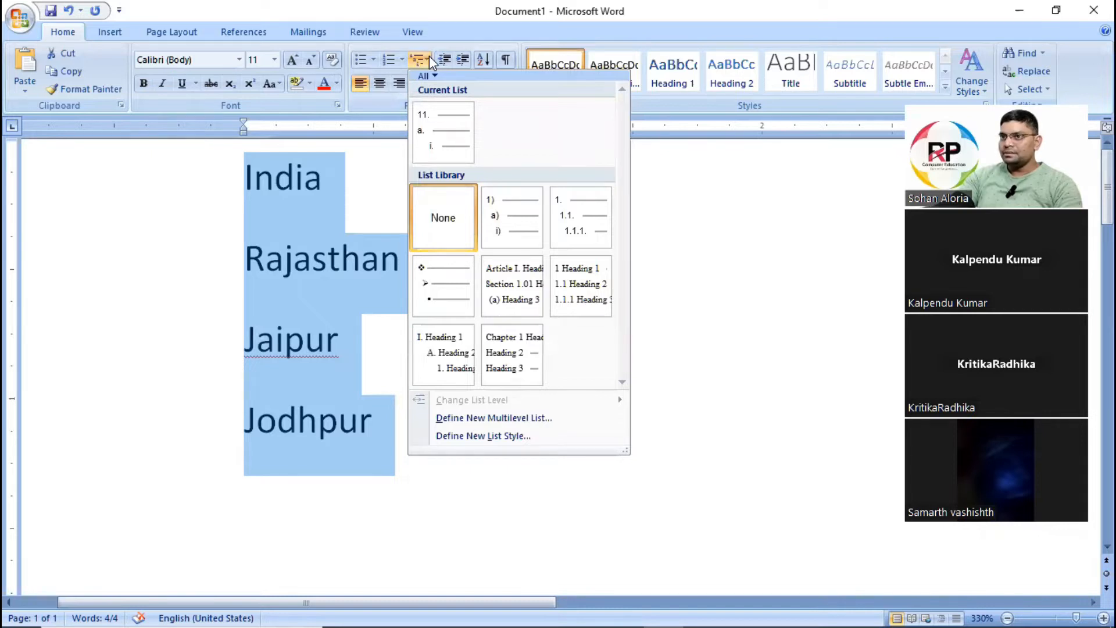
left_click(435, 67)
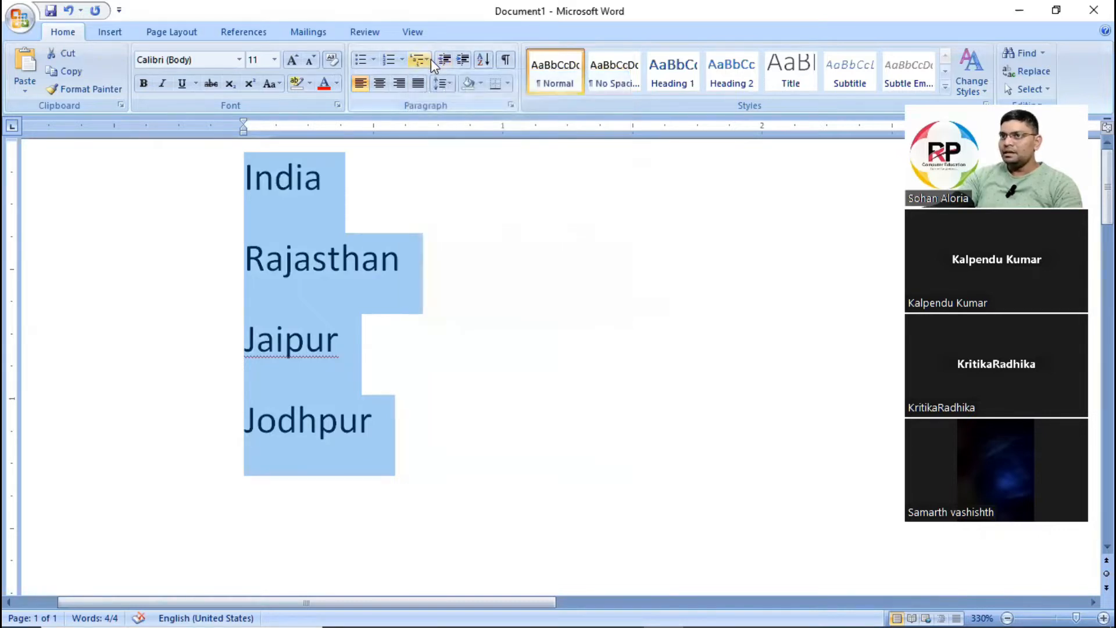
left_click(428, 59)
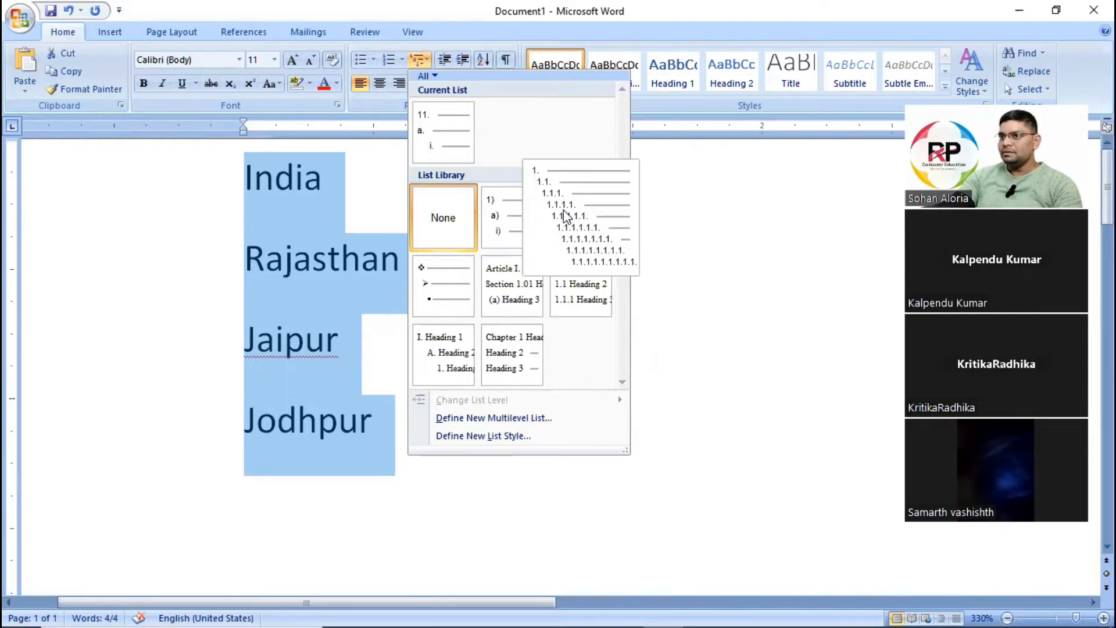
left_click(564, 212)
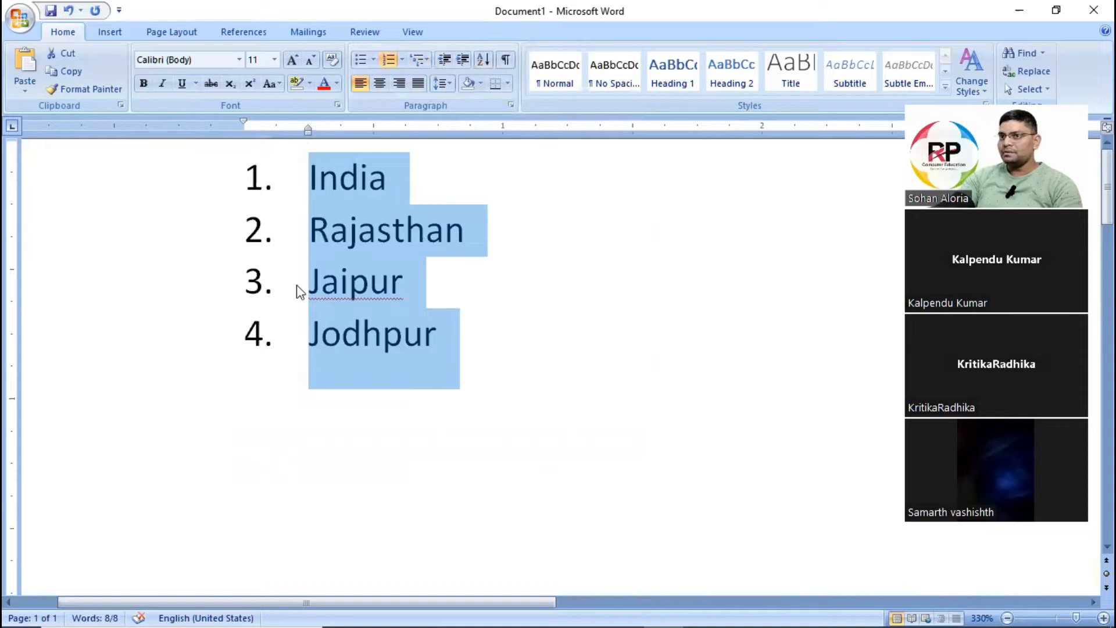
left_click(428, 58)
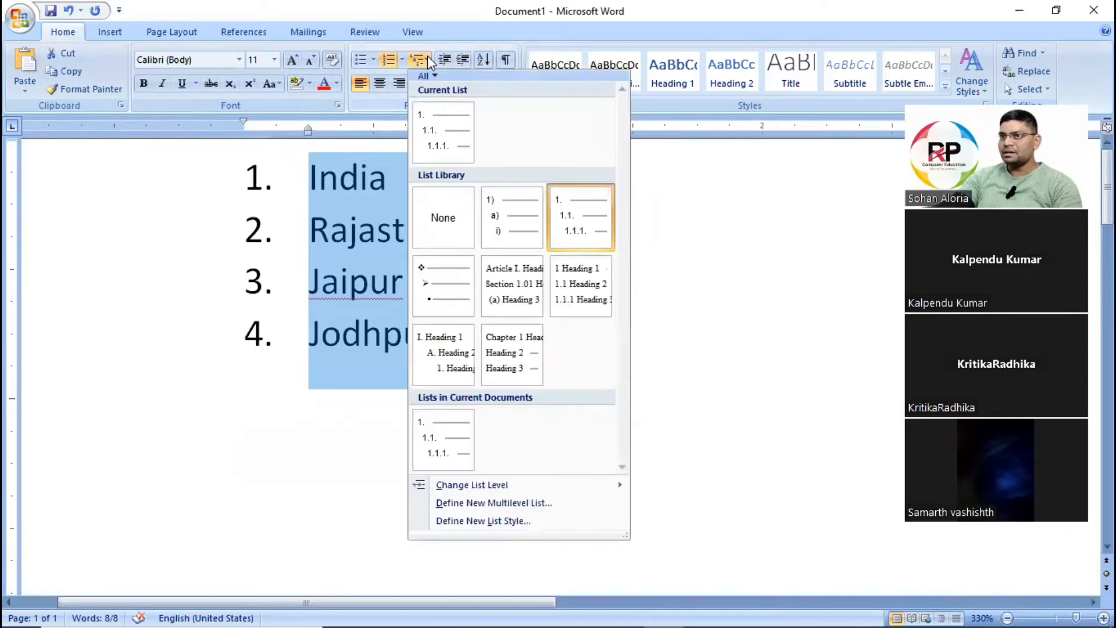
mouse_move(566, 231)
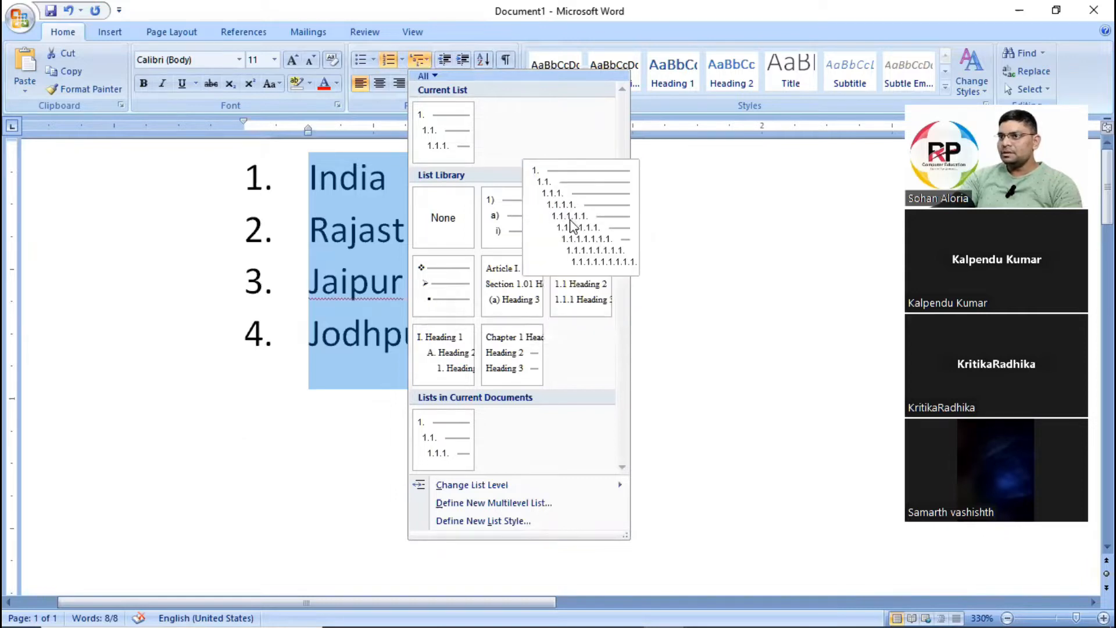
left_click(569, 225)
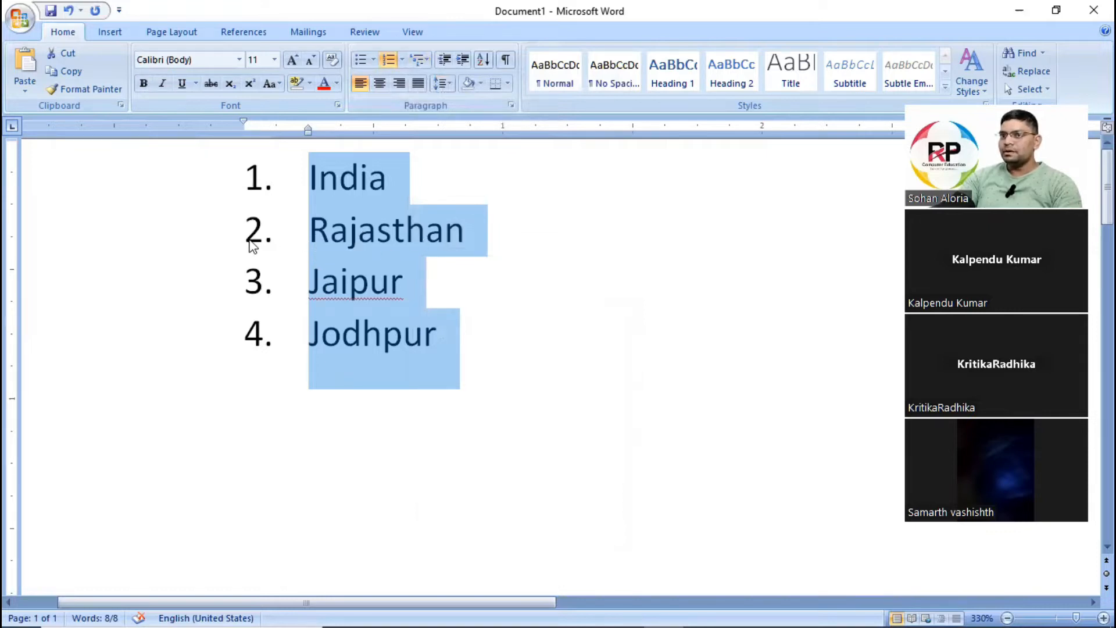
Demote the Rajasthan and Jaipur lines to the second list level beneath India.
left_click(307, 230)
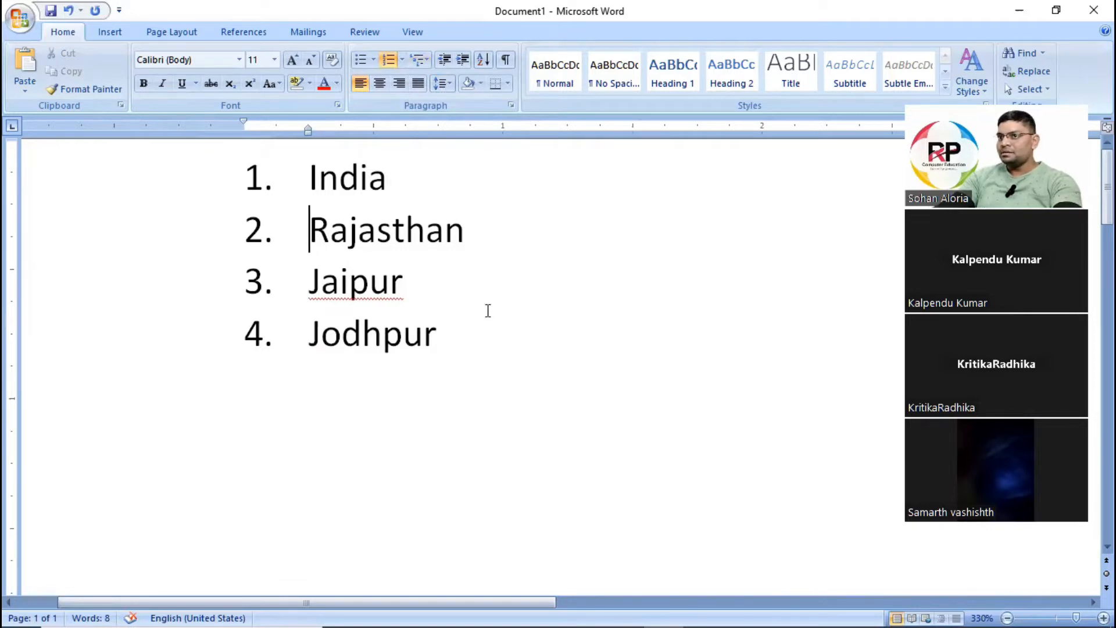
key("Tab")
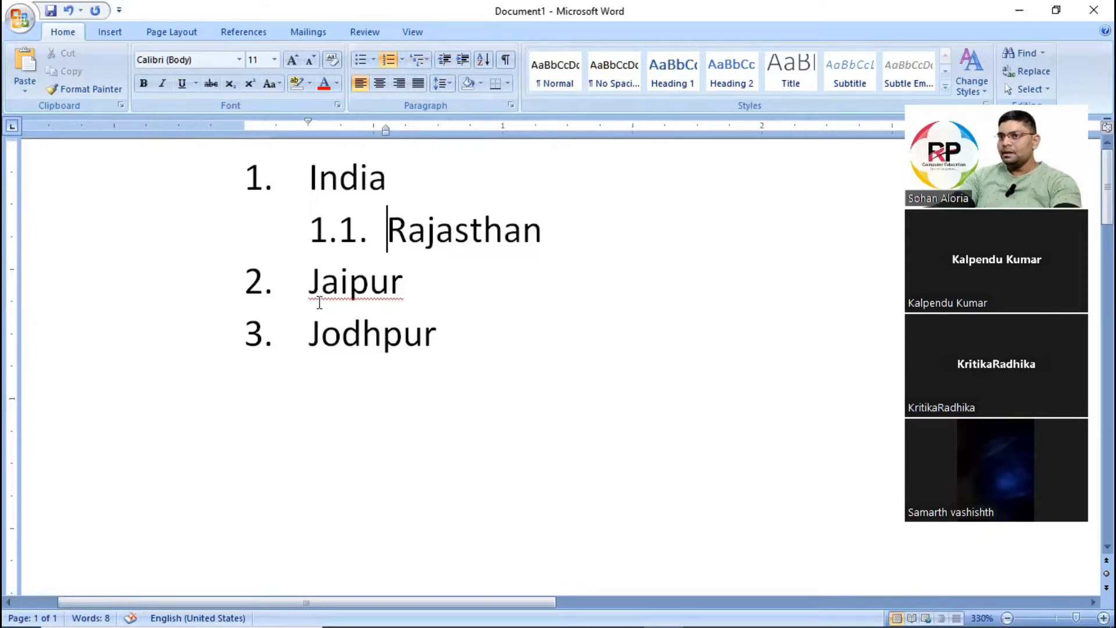
left_click(305, 285)
key("Tab")
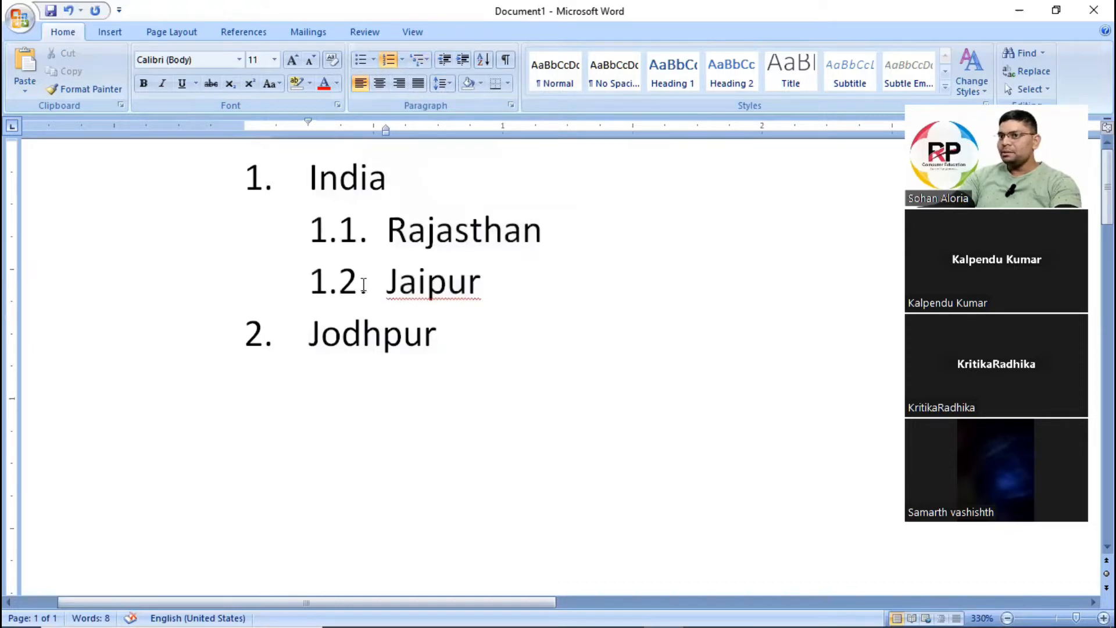
Demote the Jaipur and Jodhpur lines to the third list level beneath Rajasthan.
key("Tab")
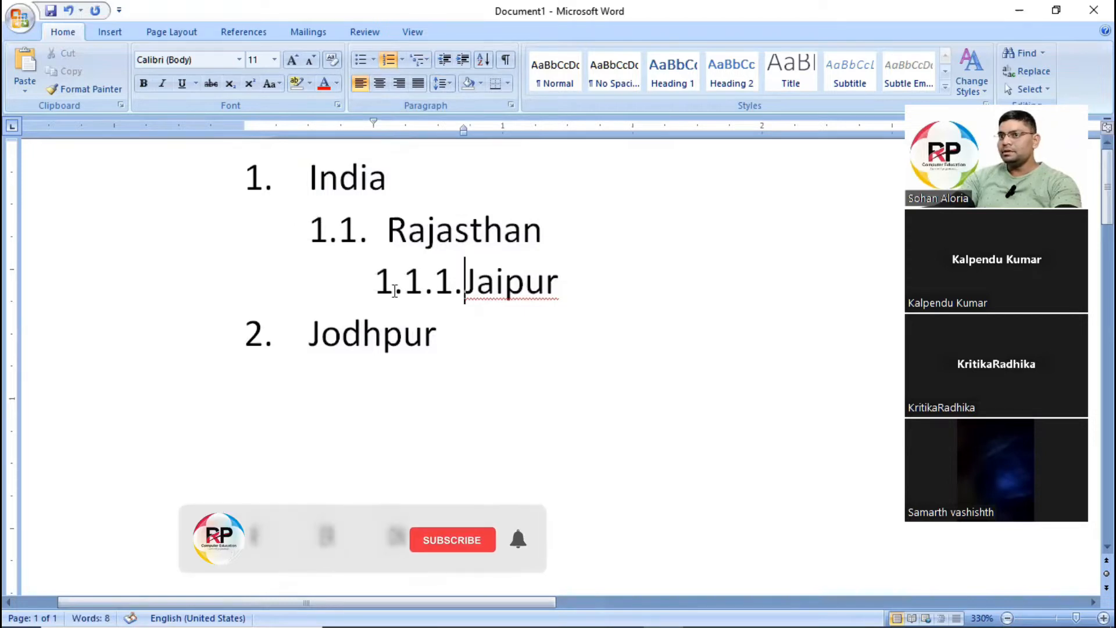
left_click(302, 343)
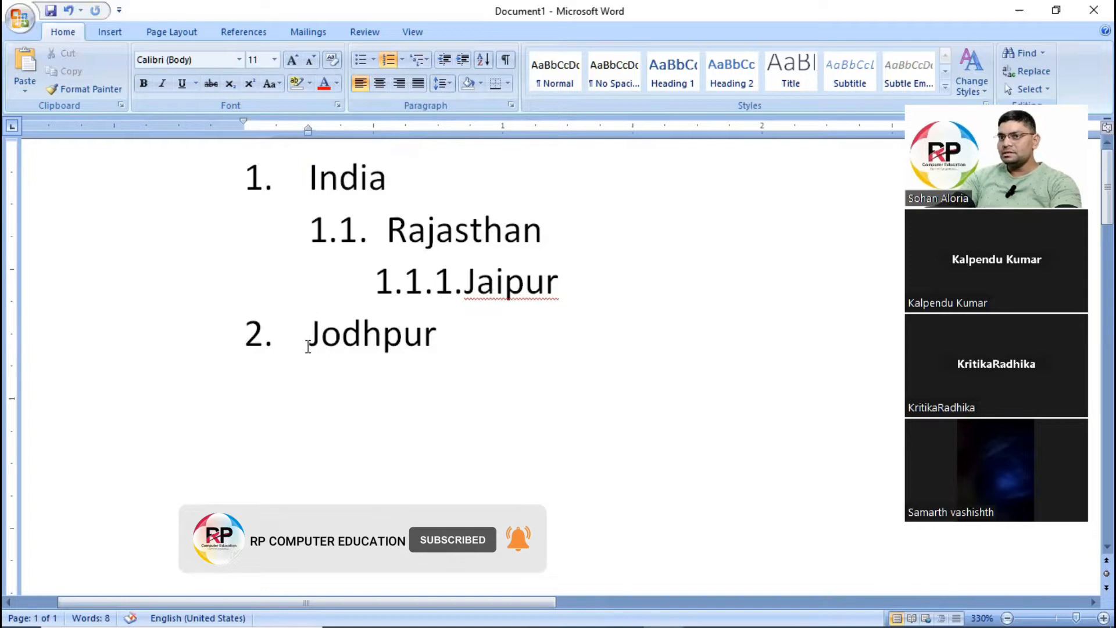
key("Tab")
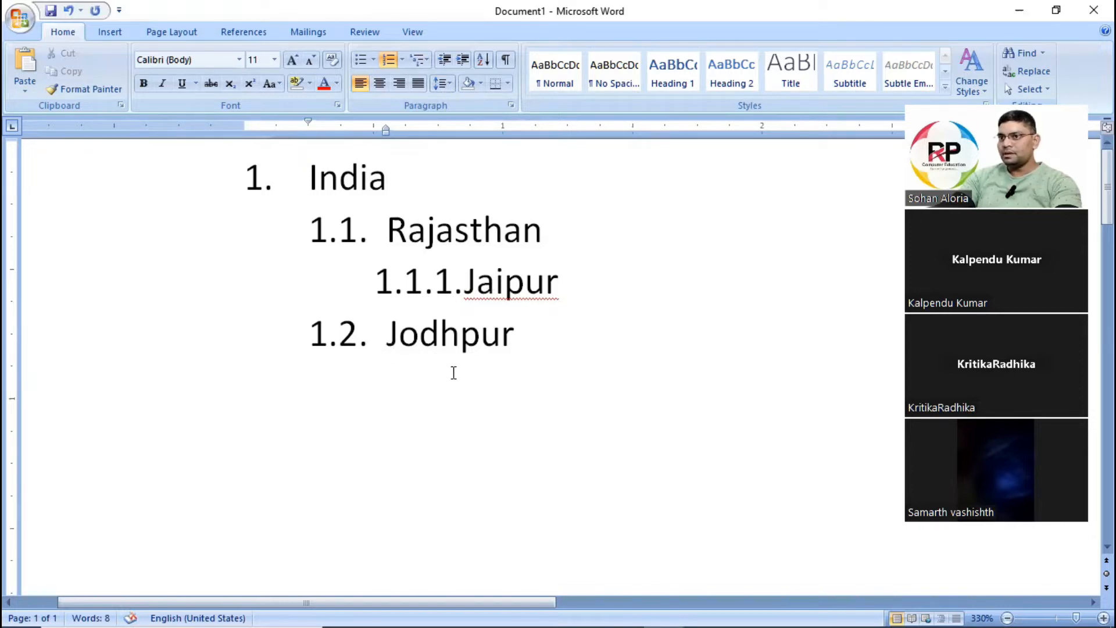
key("Tab")
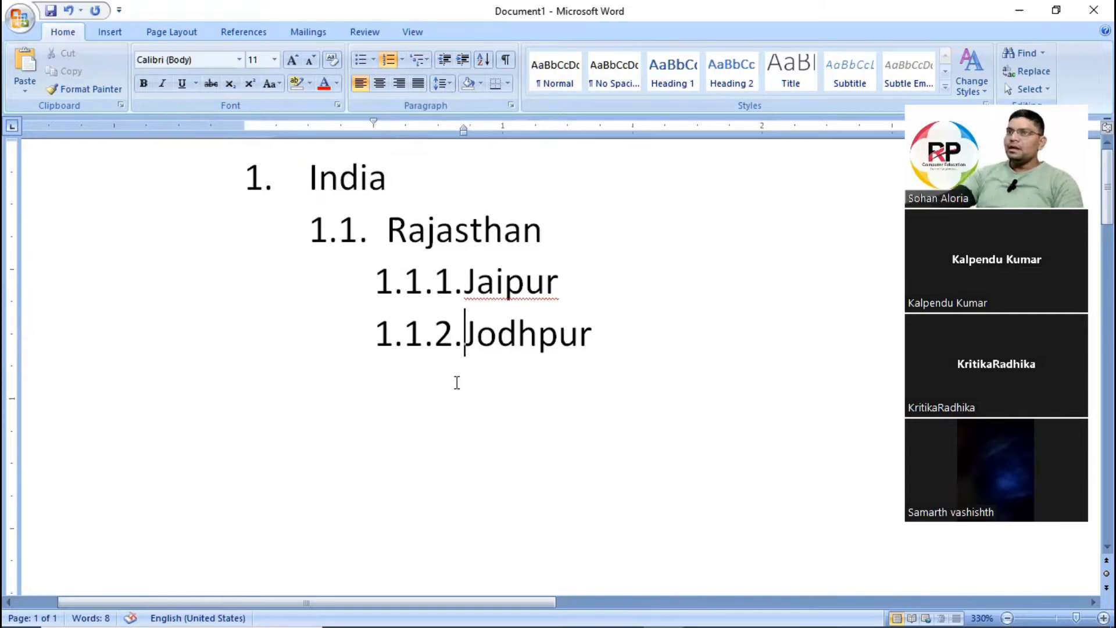
left_click_drag(360, 178, 387, 178)
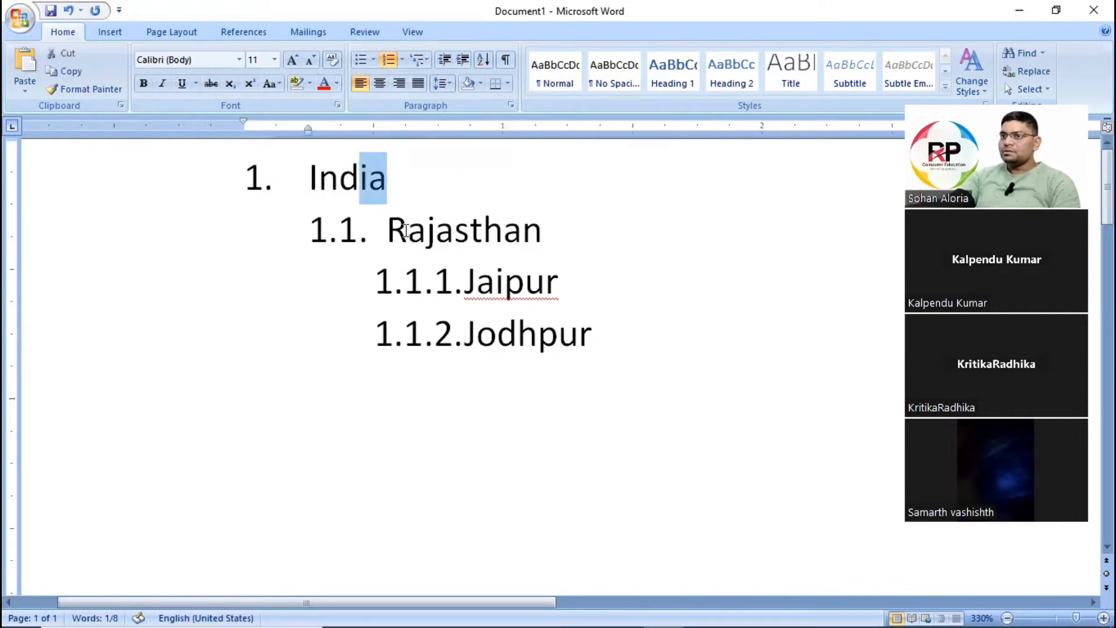
left_click_drag(389, 230, 522, 230)
double_click(619, 289)
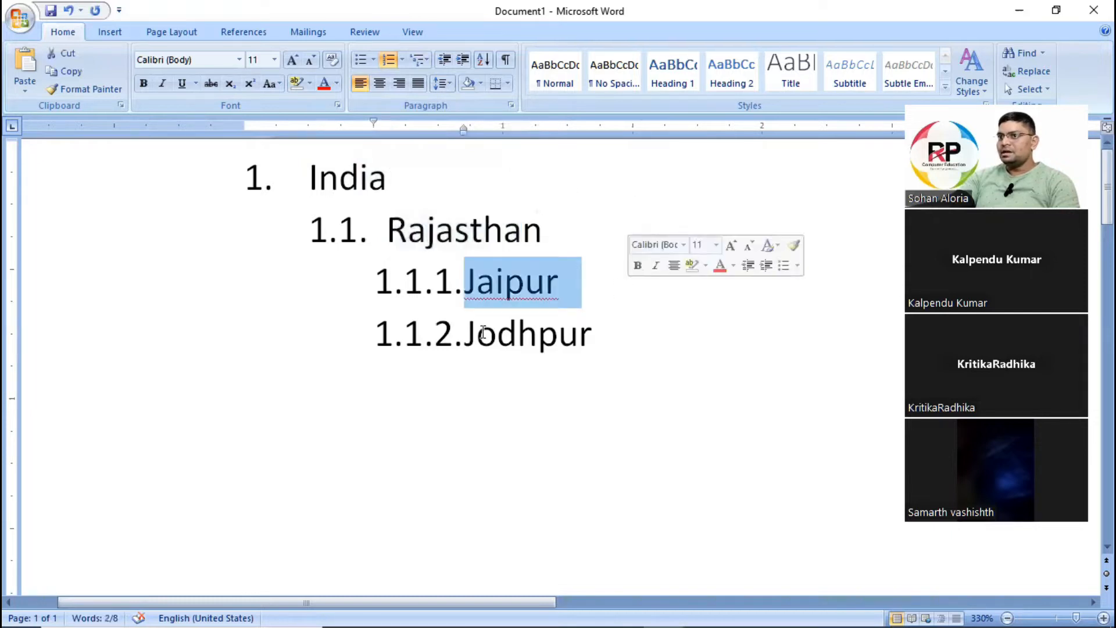
double_click(616, 349)
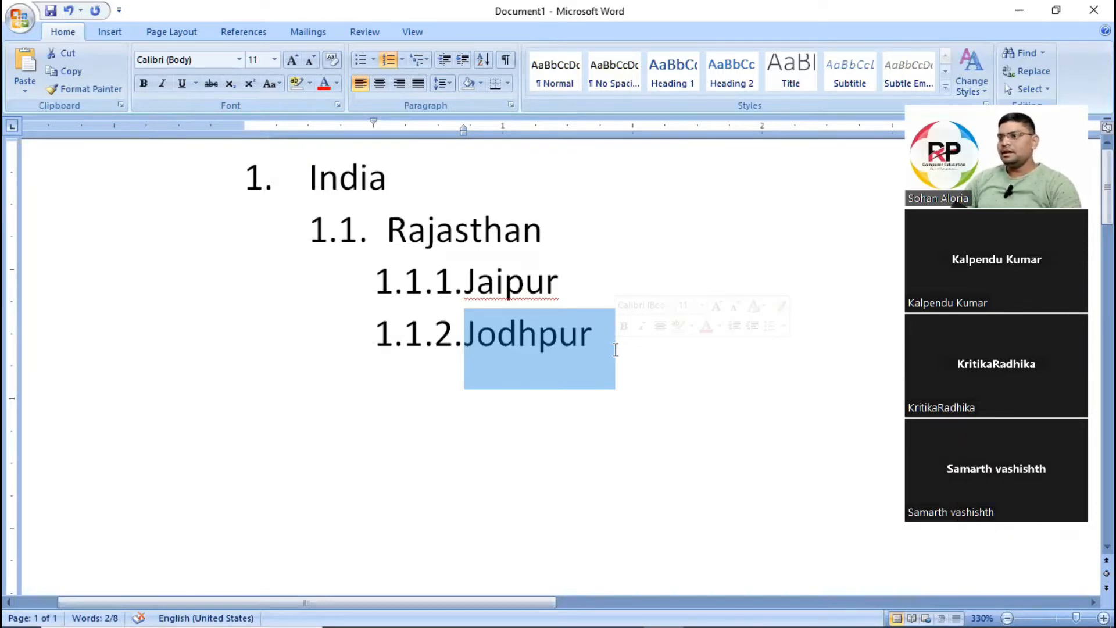
Delete the entire multilevel list of place names so the page is blank.
left_click(358, 178)
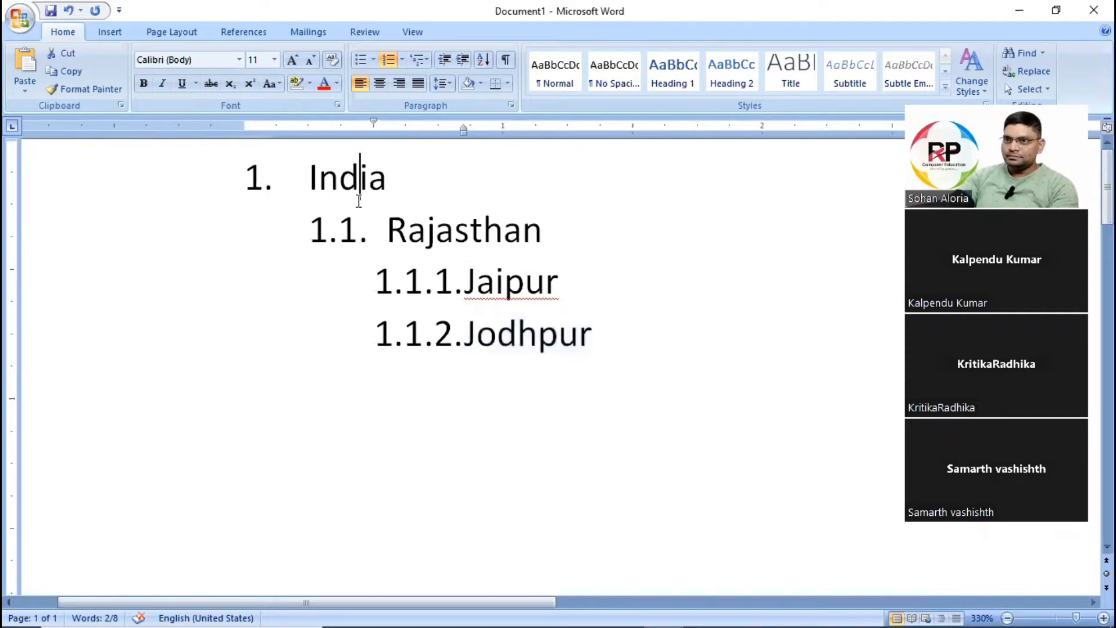
key("ctrl+a")
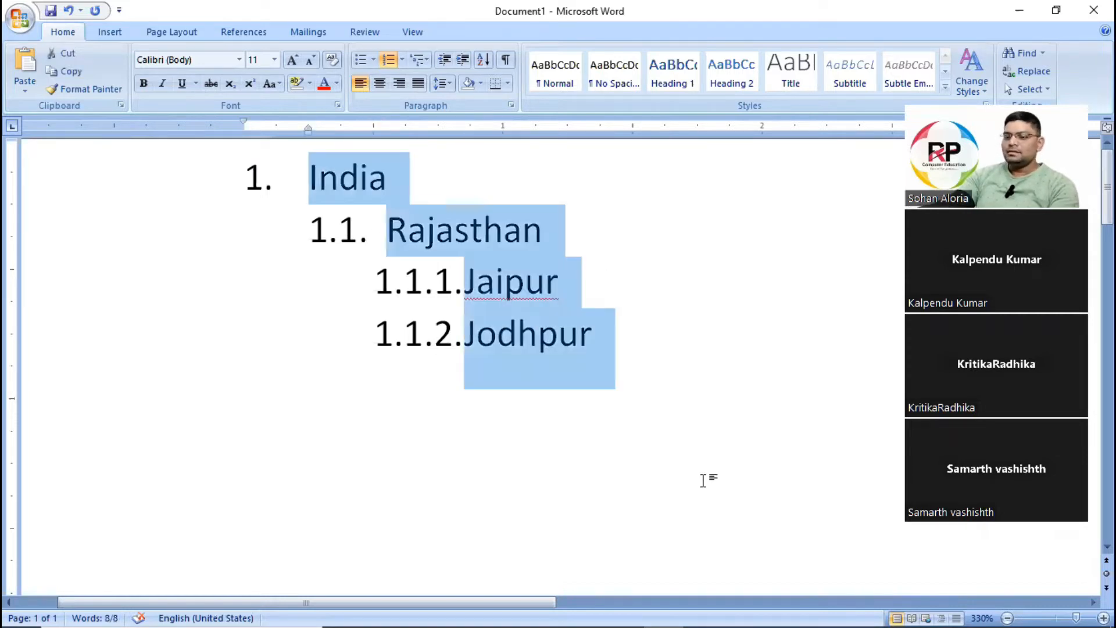
key("Delete")
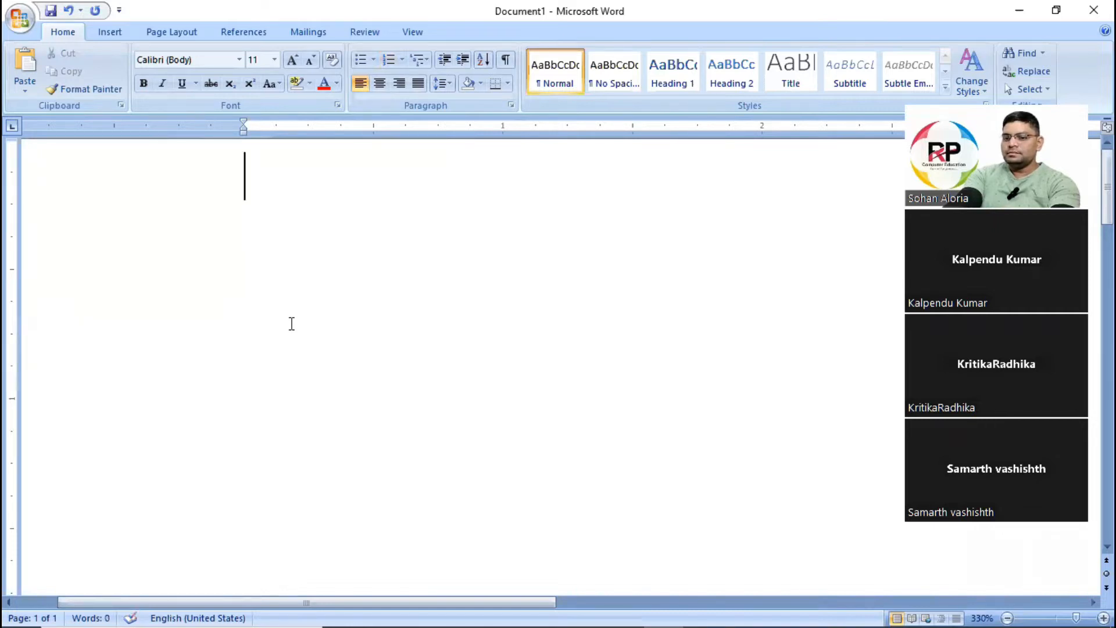
Enter H2O twice on the first line, separated by a tab.
type("H2O")
key("Tab")
type("H2O")
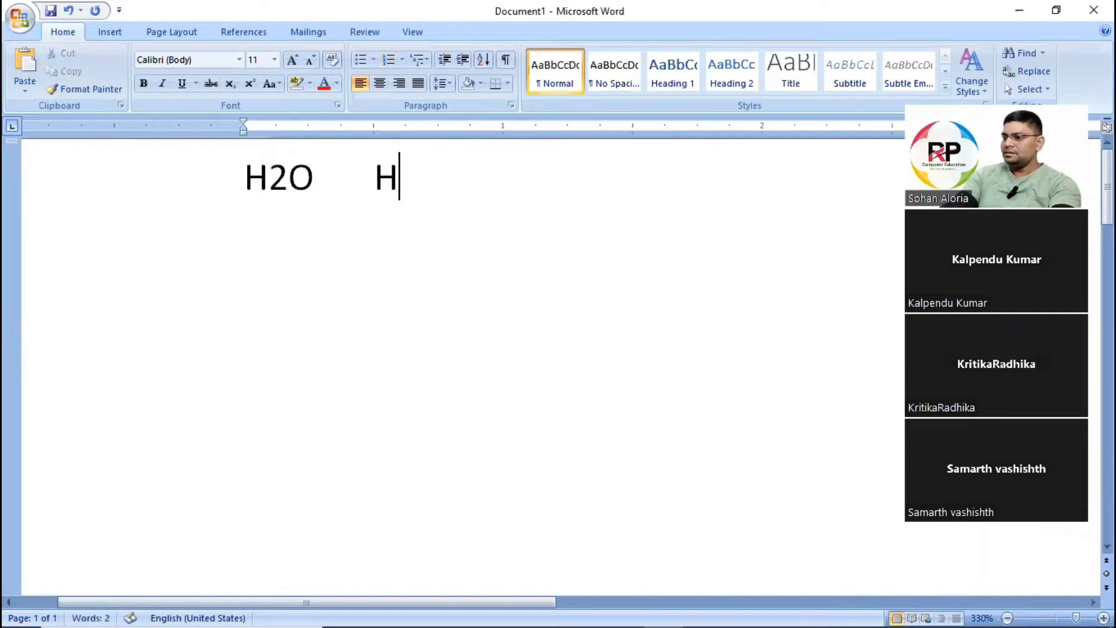
key("Left")
key("Left")
key("Left")
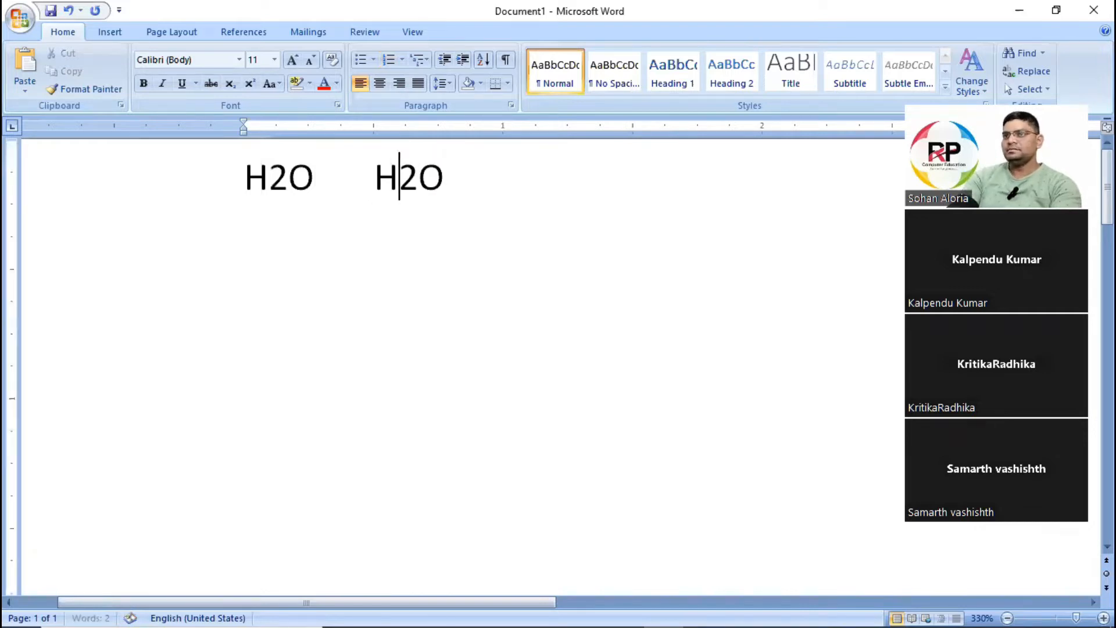
Format the 2 in the second H2O as subscript.
left_click_drag(244, 177, 462, 174)
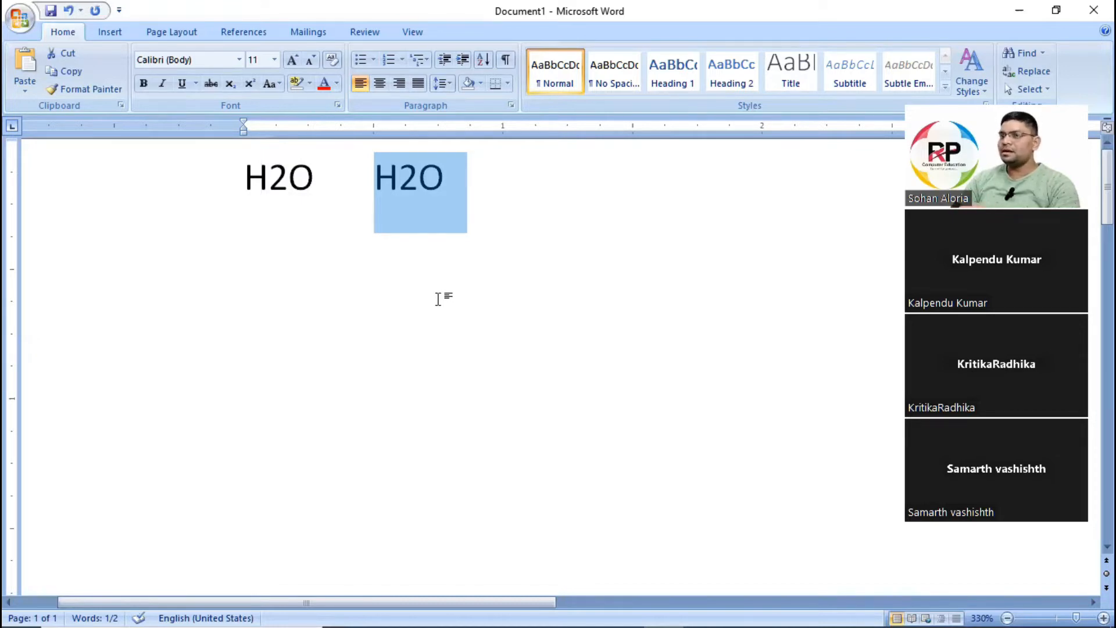
left_click(456, 239)
left_click(420, 175)
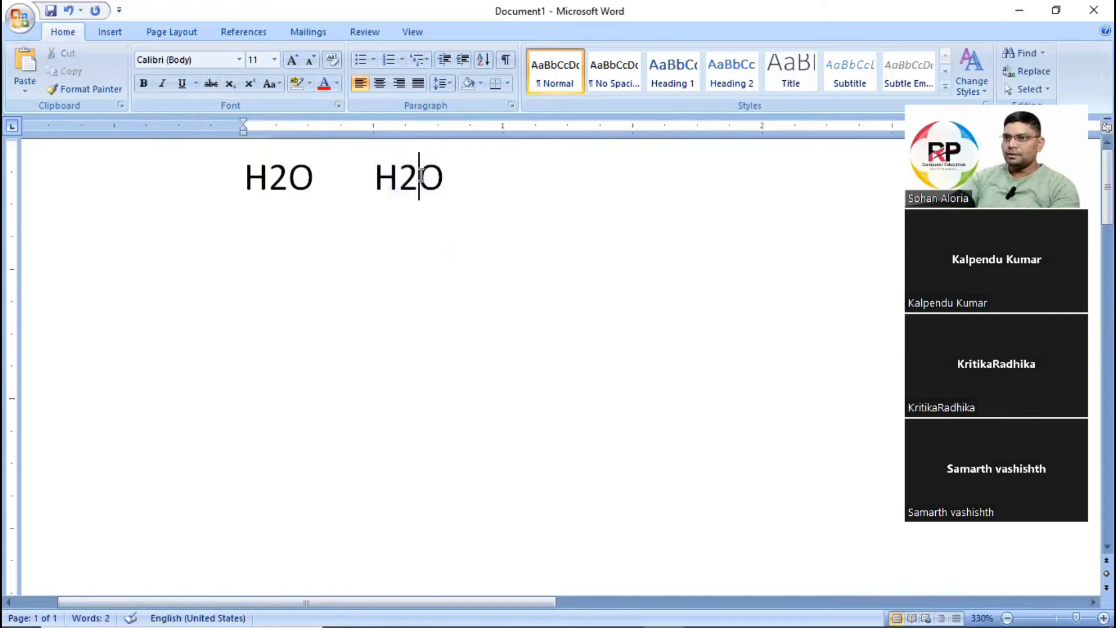
left_click_drag(420, 176, 400, 181)
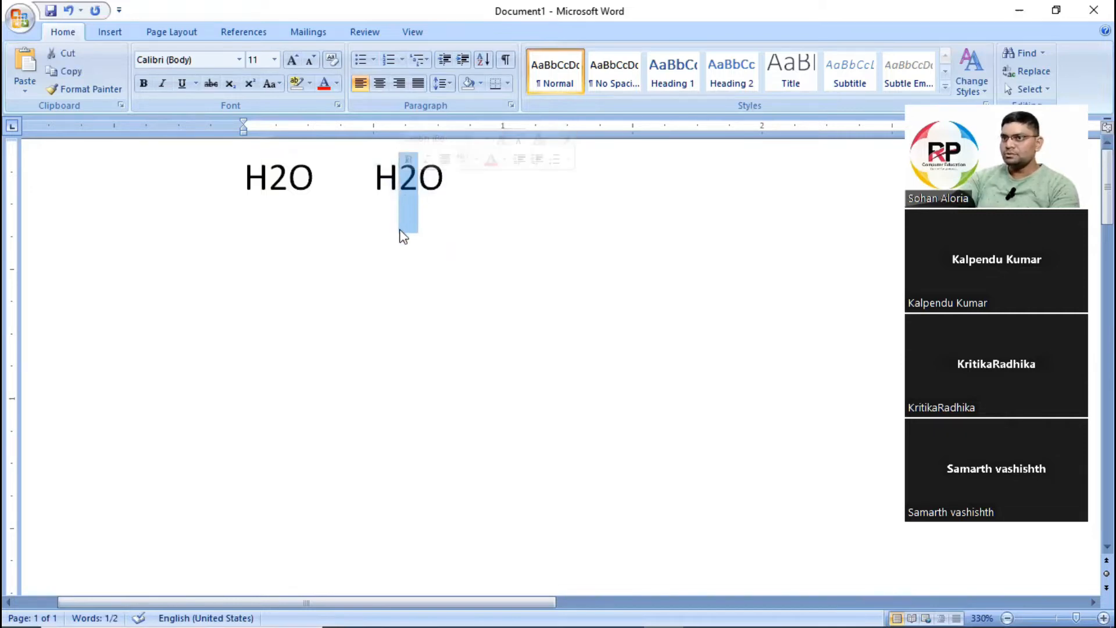
left_click(232, 85)
left_click(456, 269)
left_click_drag(240, 179, 519, 187)
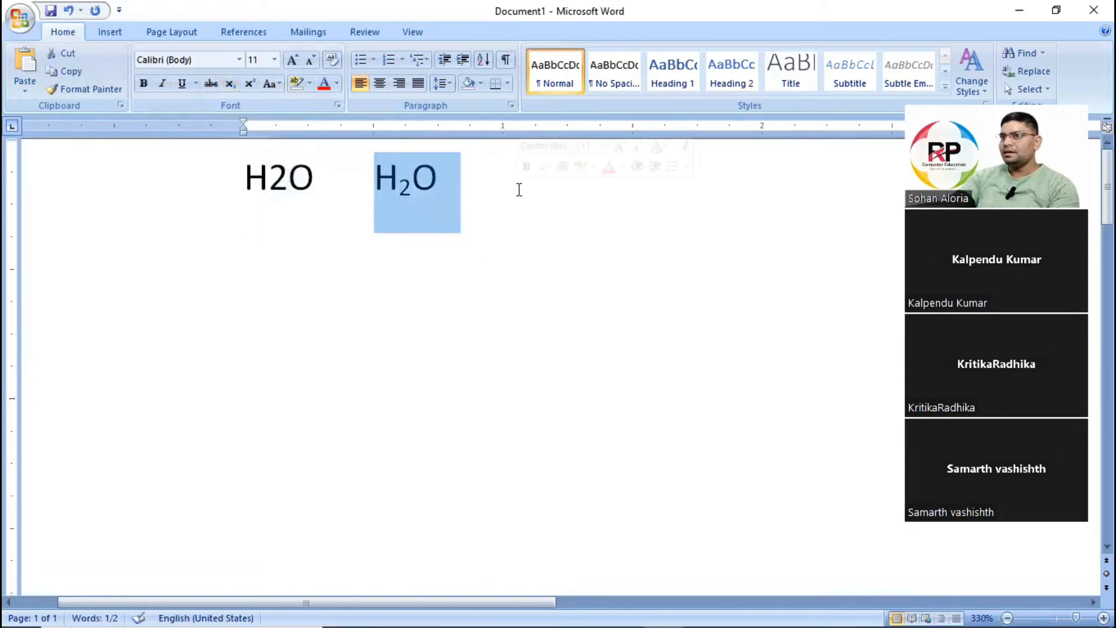
double_click(444, 179)
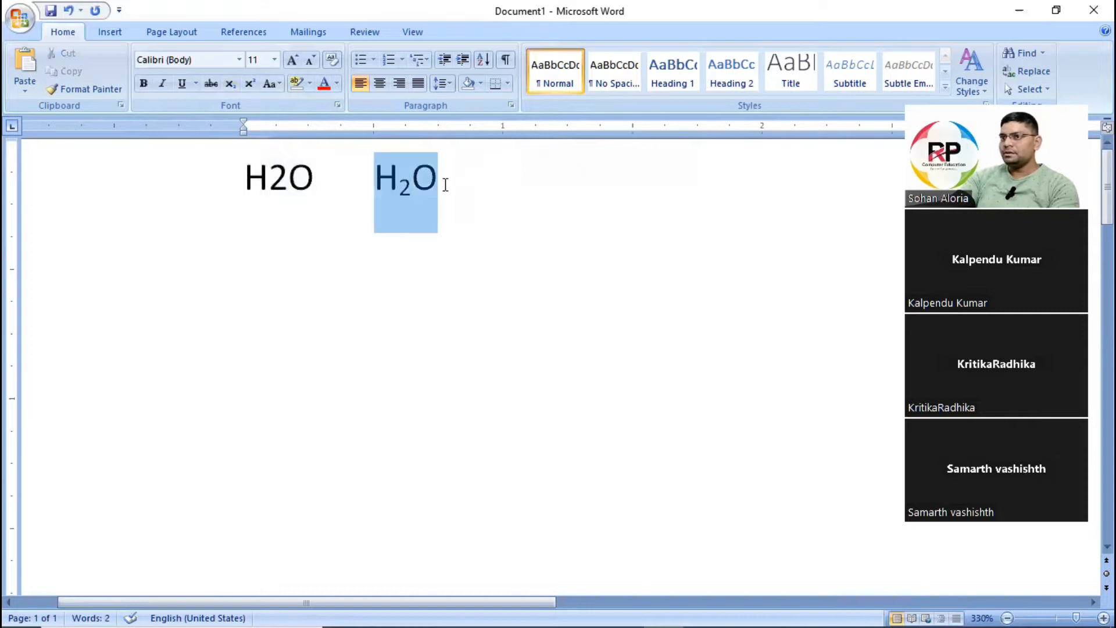
left_click(375, 174)
left_click_drag(375, 174, 412, 231)
left_click(433, 192)
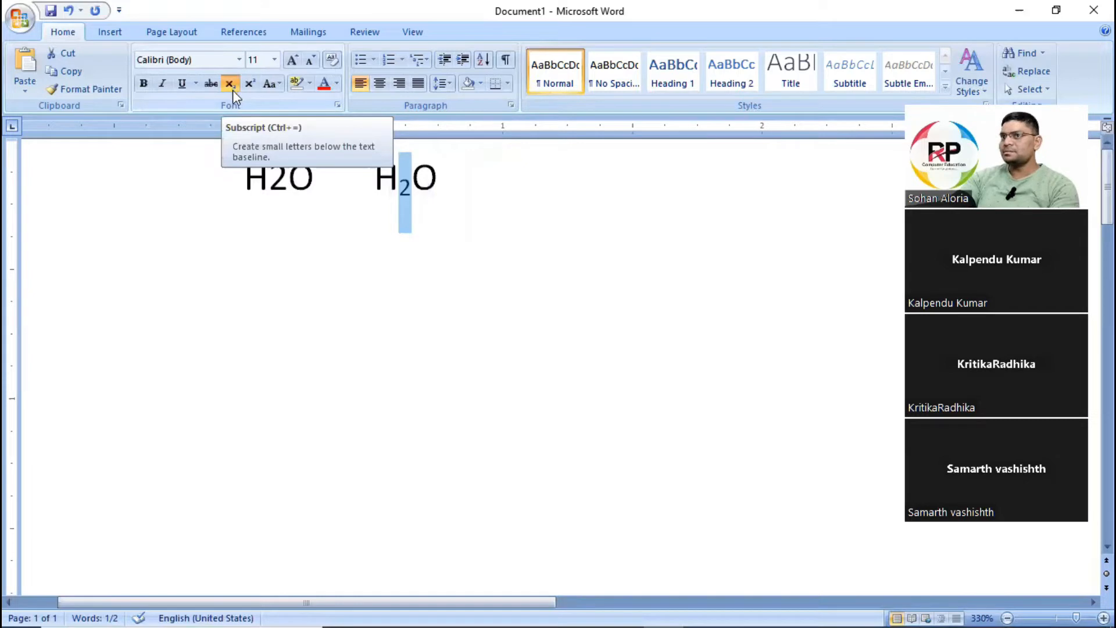
Add two new paragraphs below the H2O line and enter X3 twice, separated by a tab, with capital X in both.
left_click(547, 243)
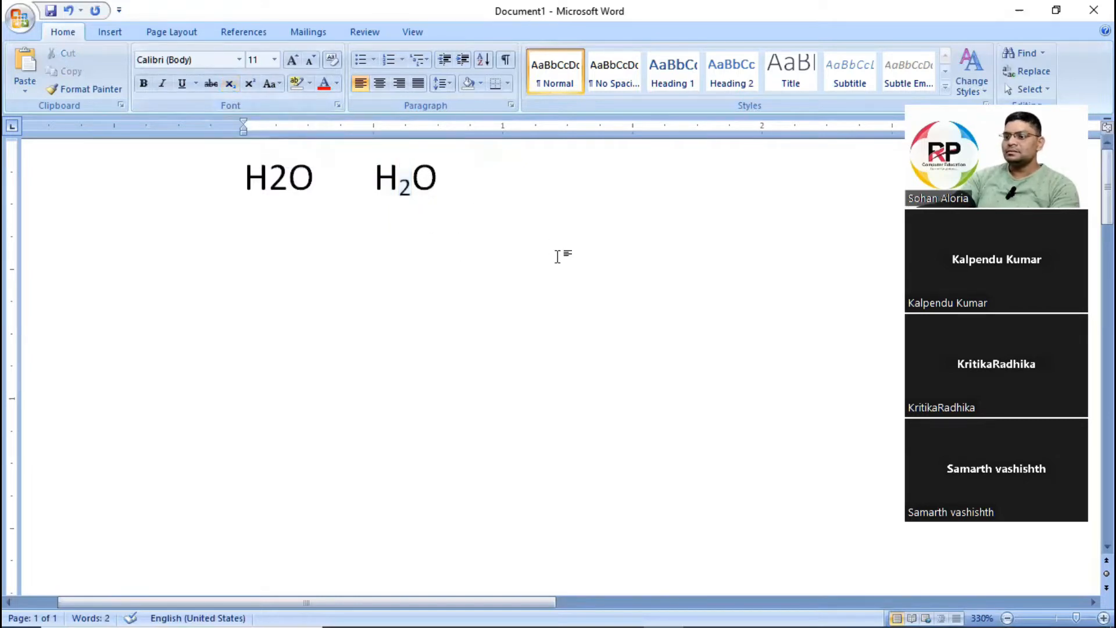
key("Return")
key("Return")
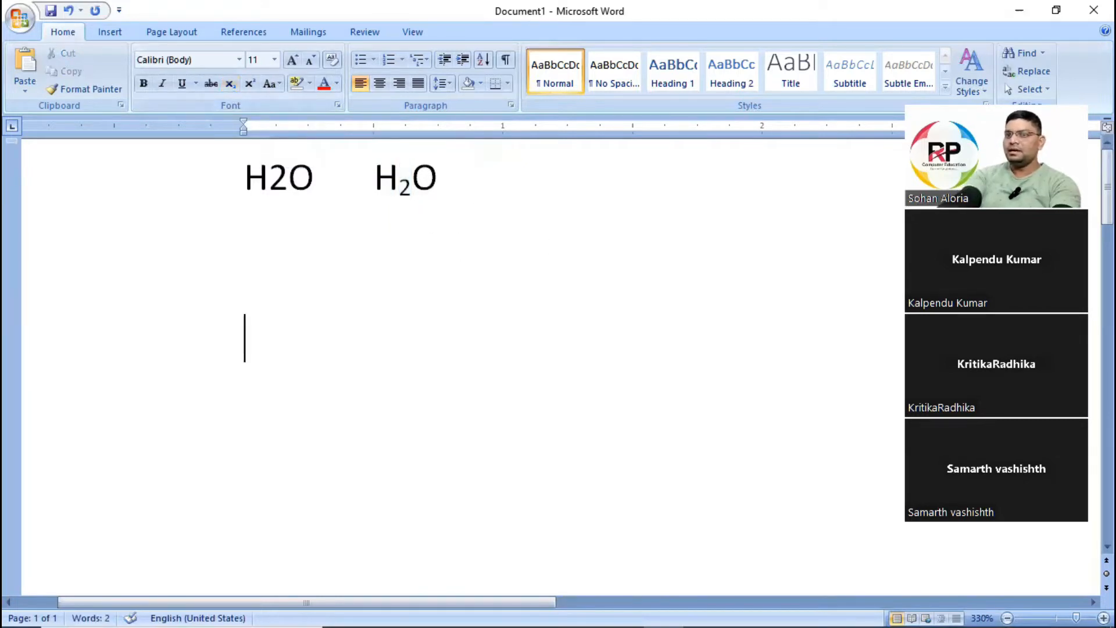
type("X3")
key("Tab")
type("x3")
key("Home")
key("shift+Right")
type("X")
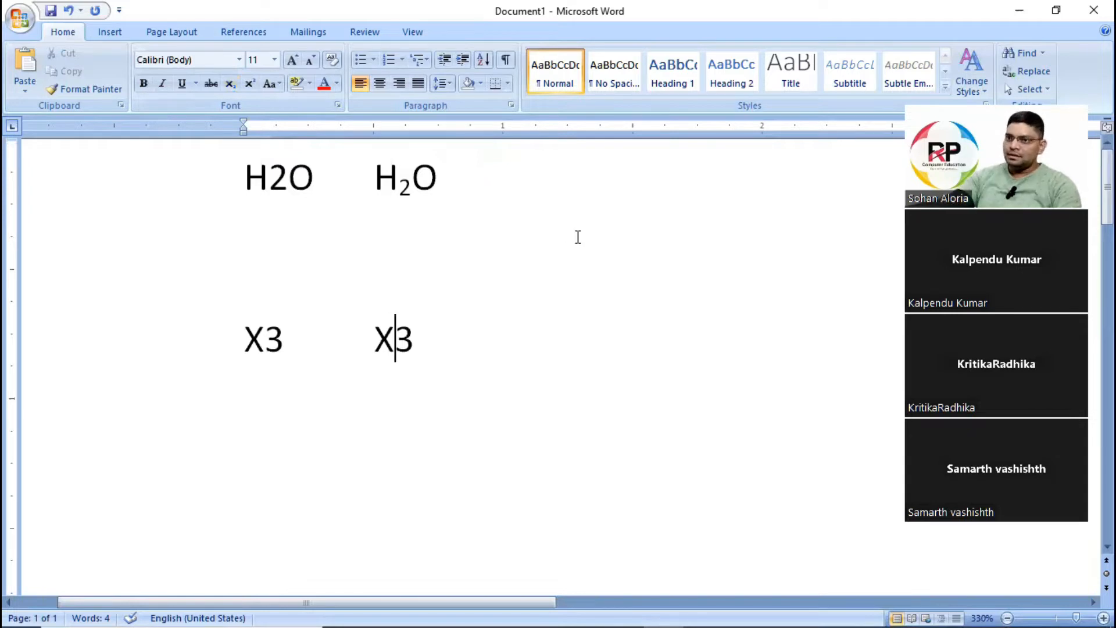
Format the 3 in the second X3 as superscript.
left_click_drag(399, 184, 414, 186)
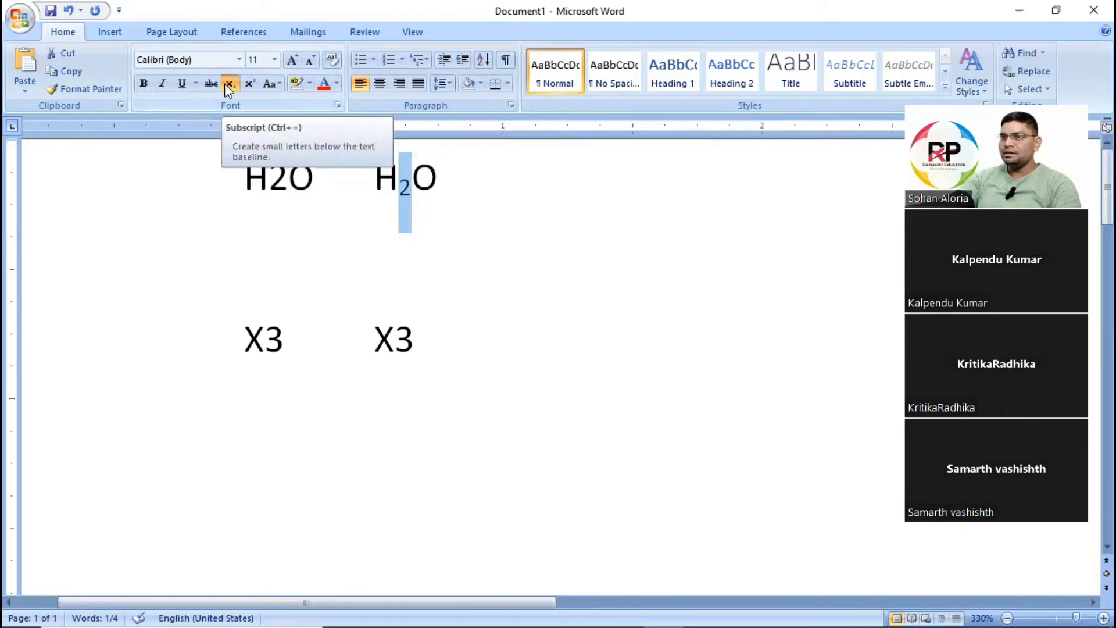
left_click_drag(395, 341, 416, 338)
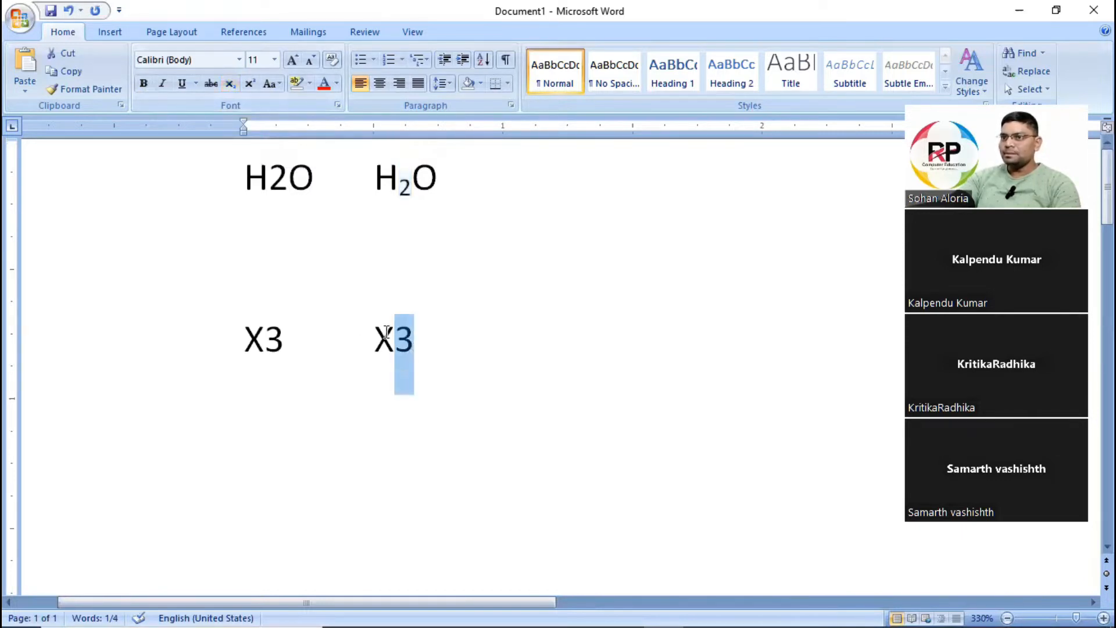
left_click(250, 82)
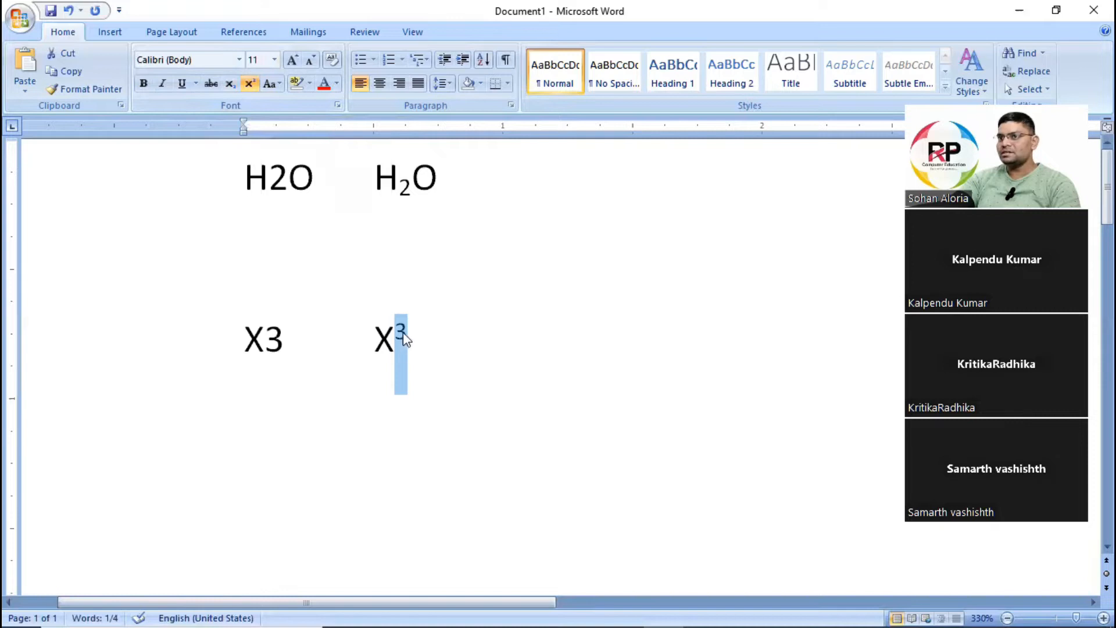
left_click_drag(398, 189, 412, 191)
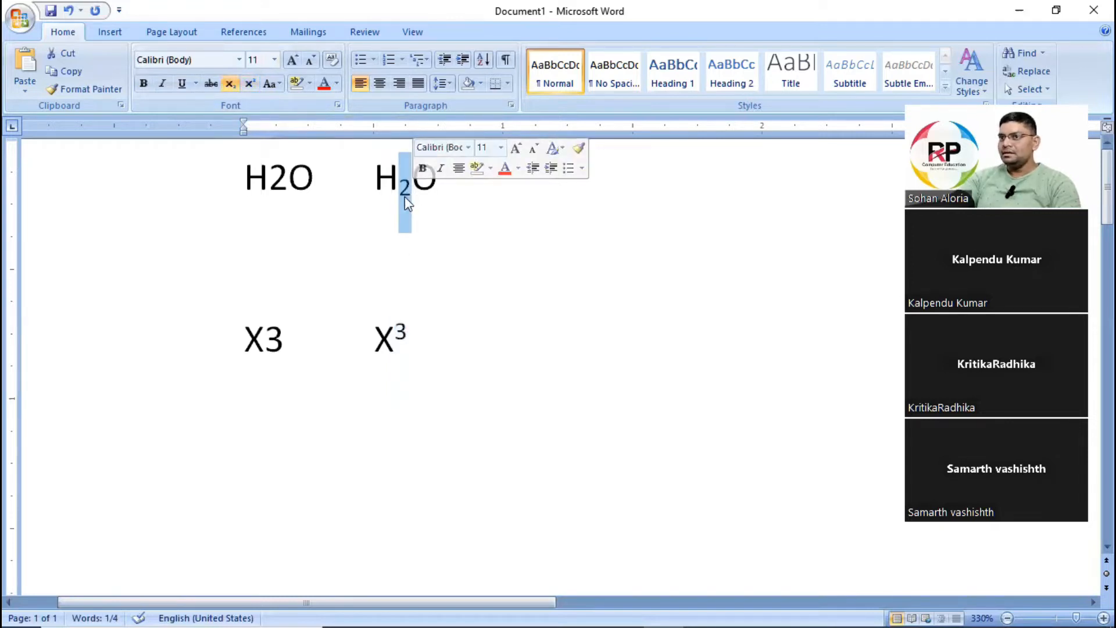
left_click_drag(396, 342, 405, 340)
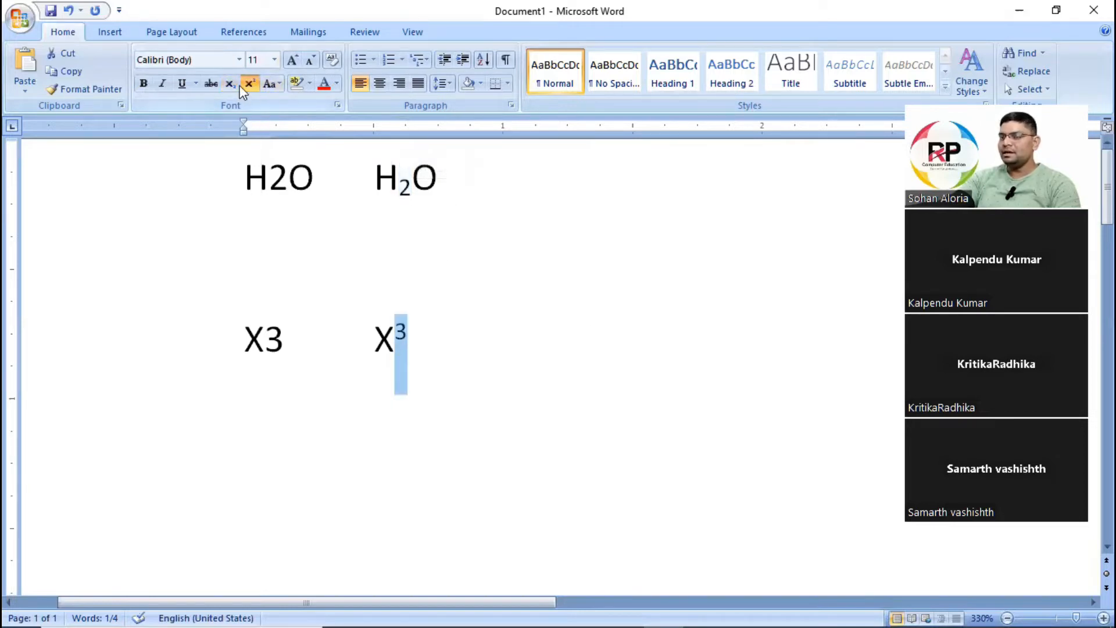
Delete all the H2O and X3 text to leave an empty page.
left_click(424, 324)
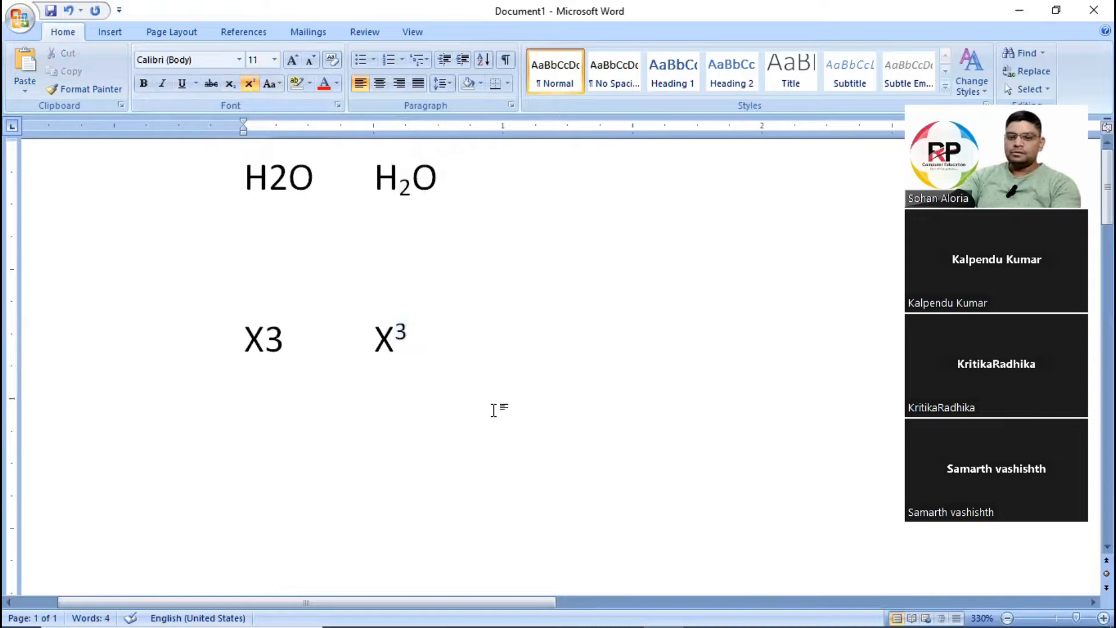
key("ctrl+a")
key("Delete")
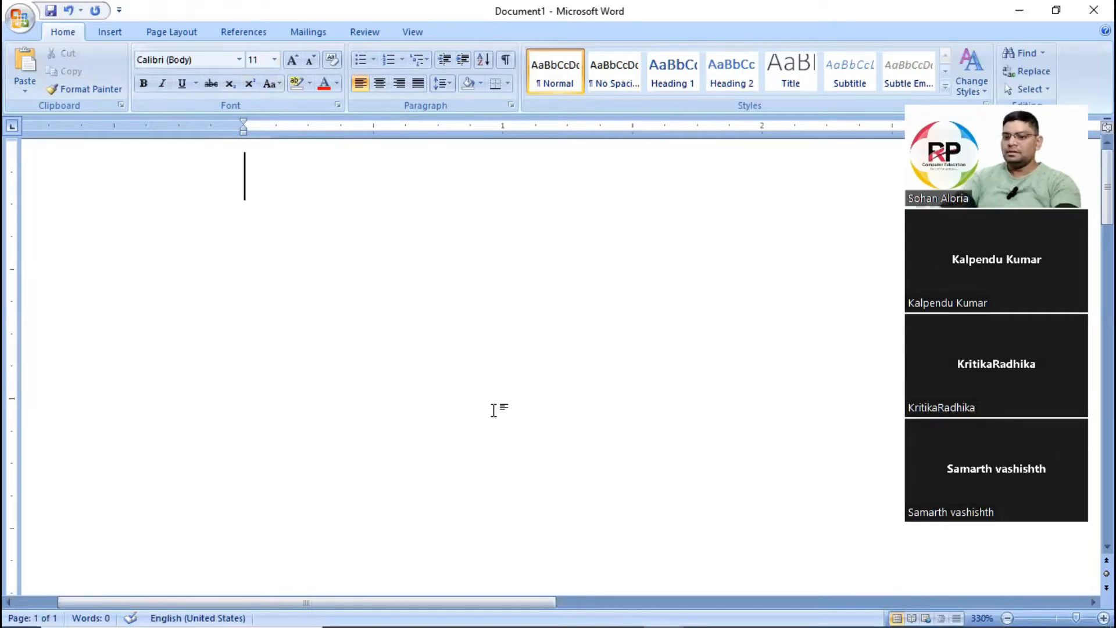
Enter the sentence "The quick brown fox jumps right over the lazy dog" on the empty page.
type("The ")
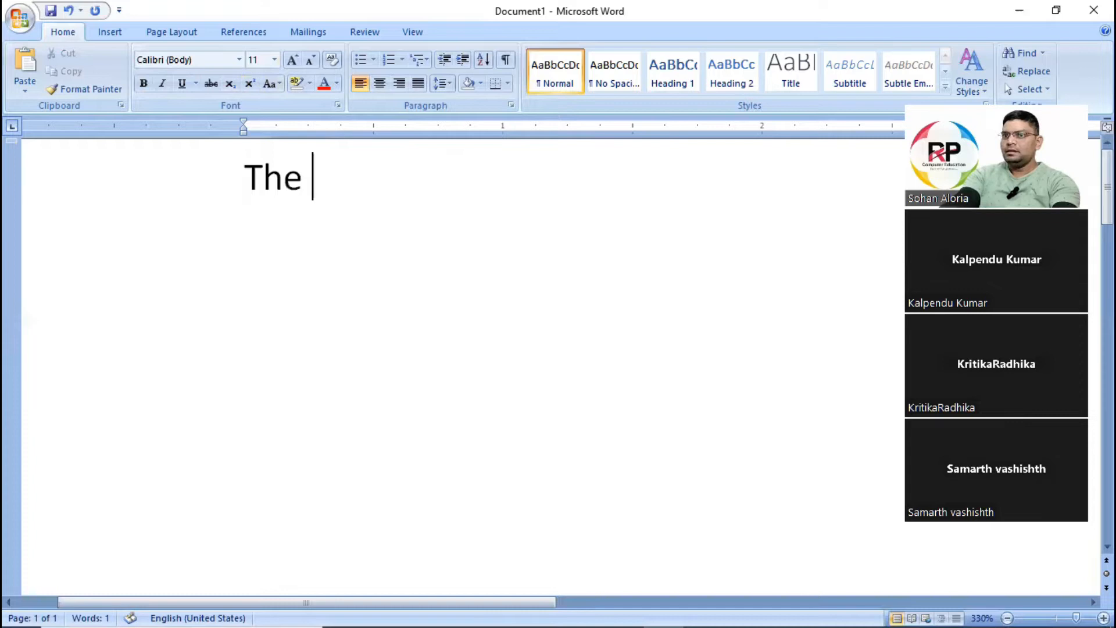
type("quick b")
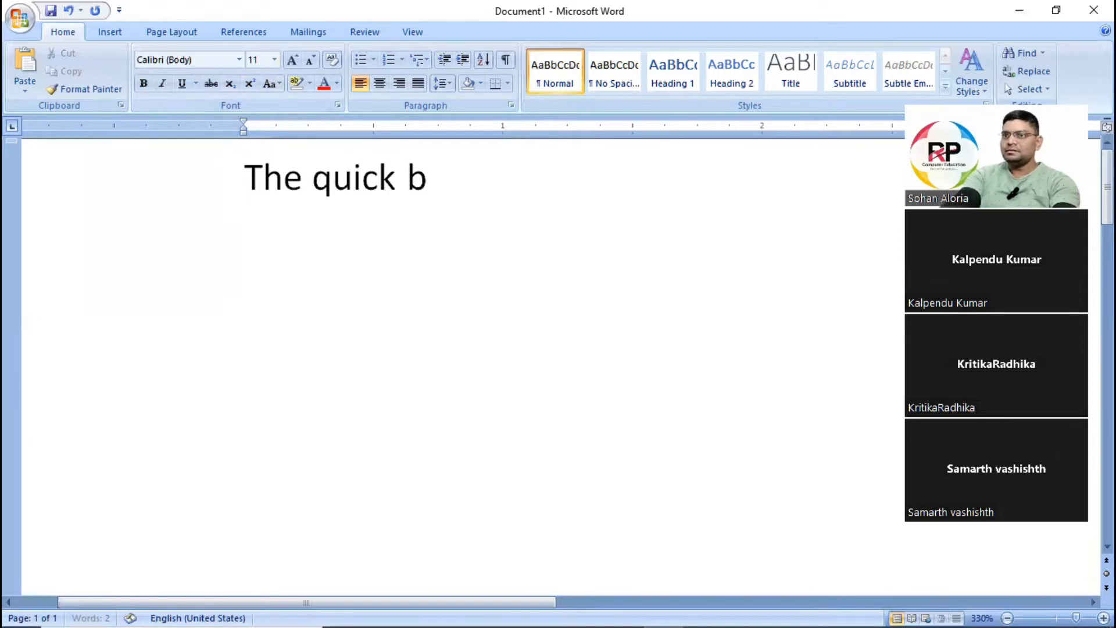
type("rown fox jump")
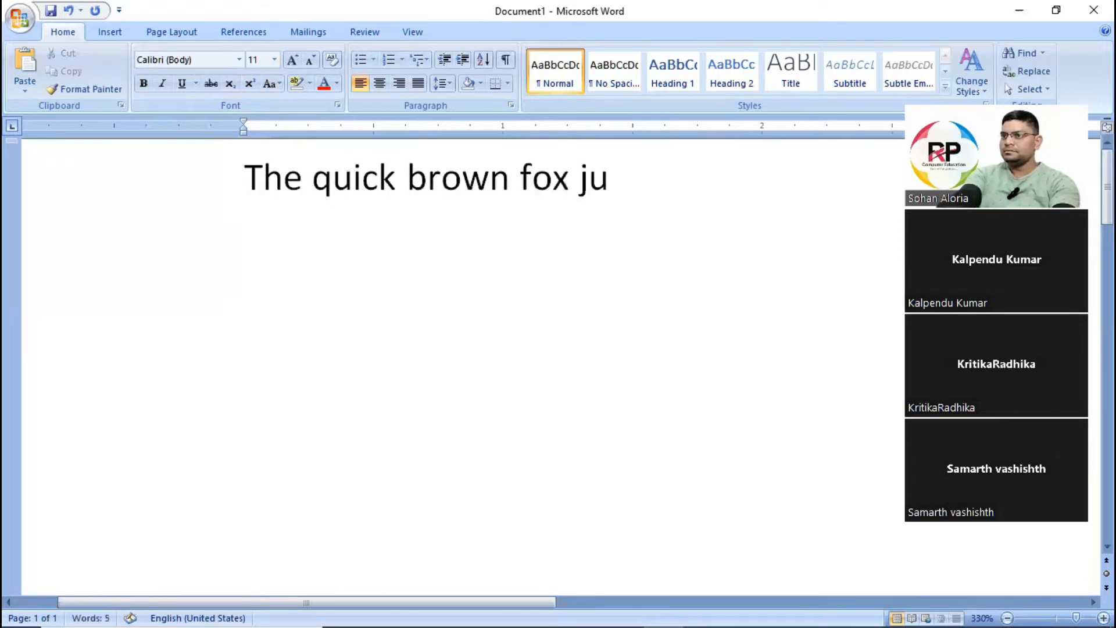
key("BackSpace")
type("mprs")
key("BackSpace")
key("BackSpace")
type("s i")
key("BackSpace")
type("rig")
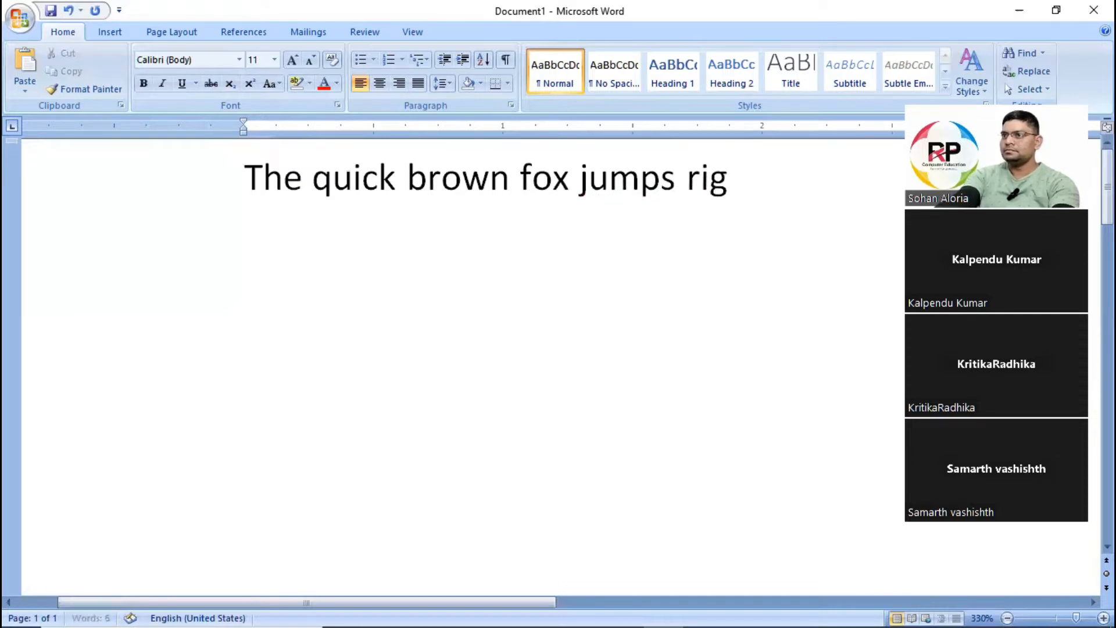
type("ht over the")
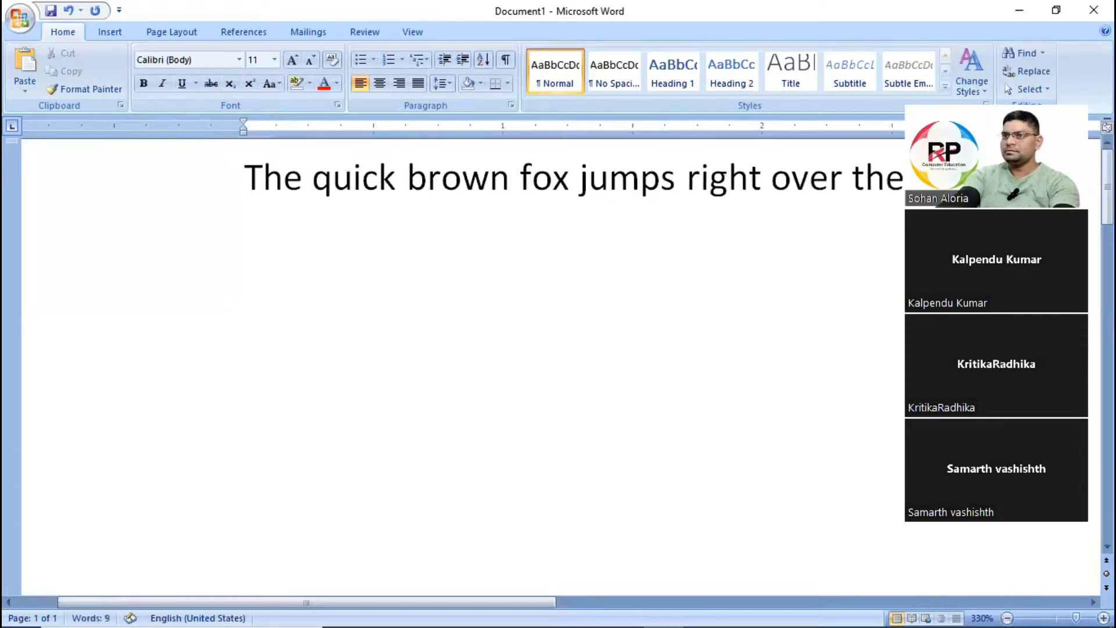
type(" lazy dog")
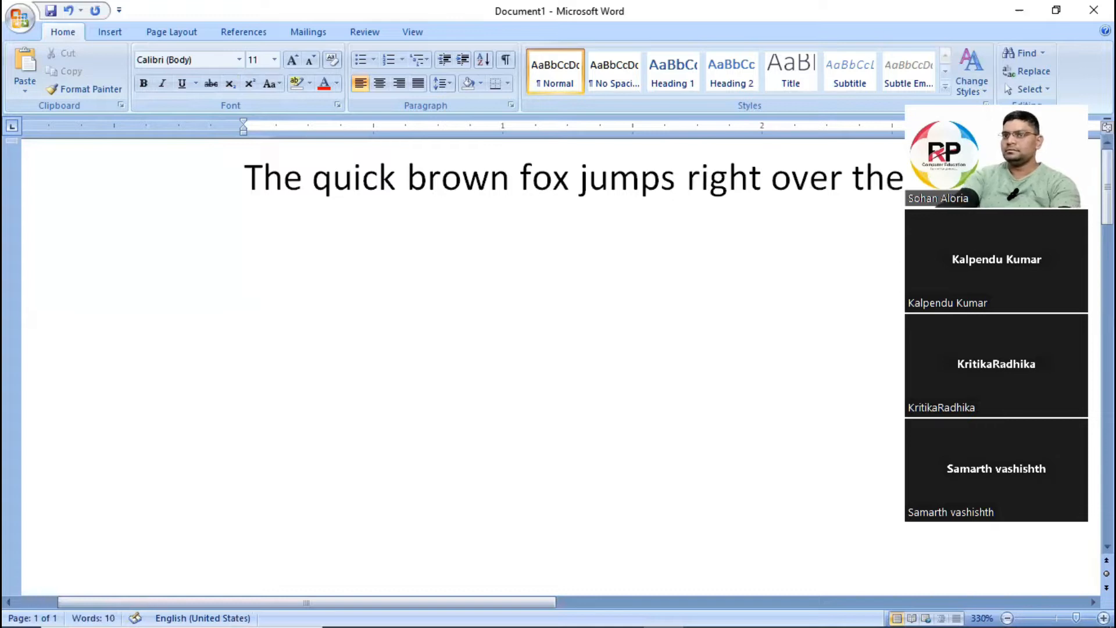
left_click(461, 429)
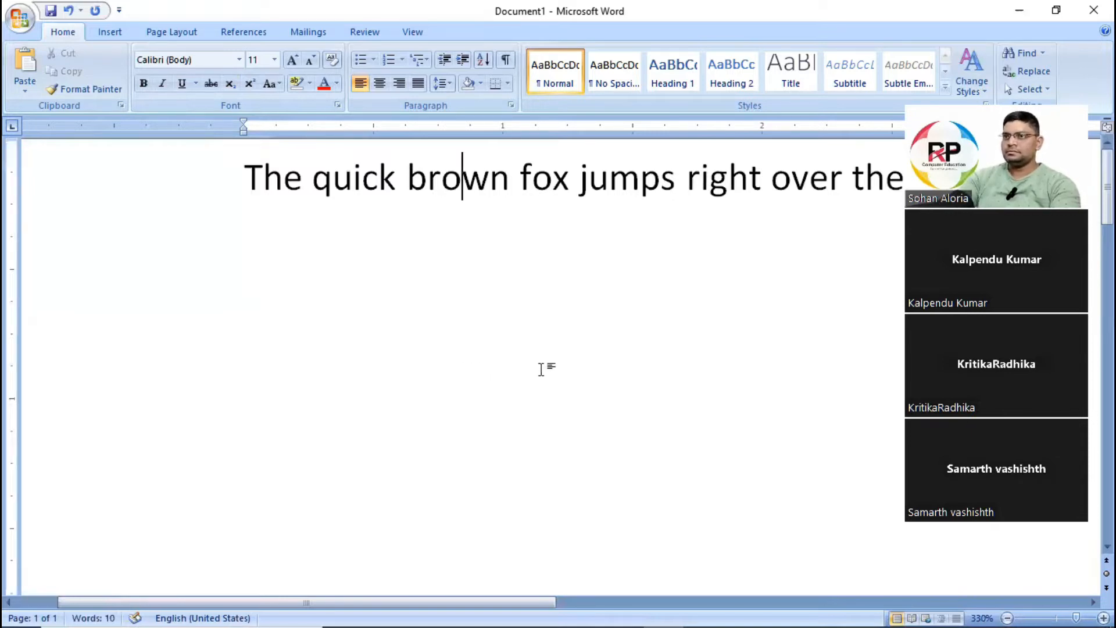
Copy the sentence about the quick brown fox and paste it twice after the original.
key("alt")
left_click(546, 375)
key("Left")
key("Left")
scroll(551, 327, "down", 3)
scroll(551, 326, "up", 1)
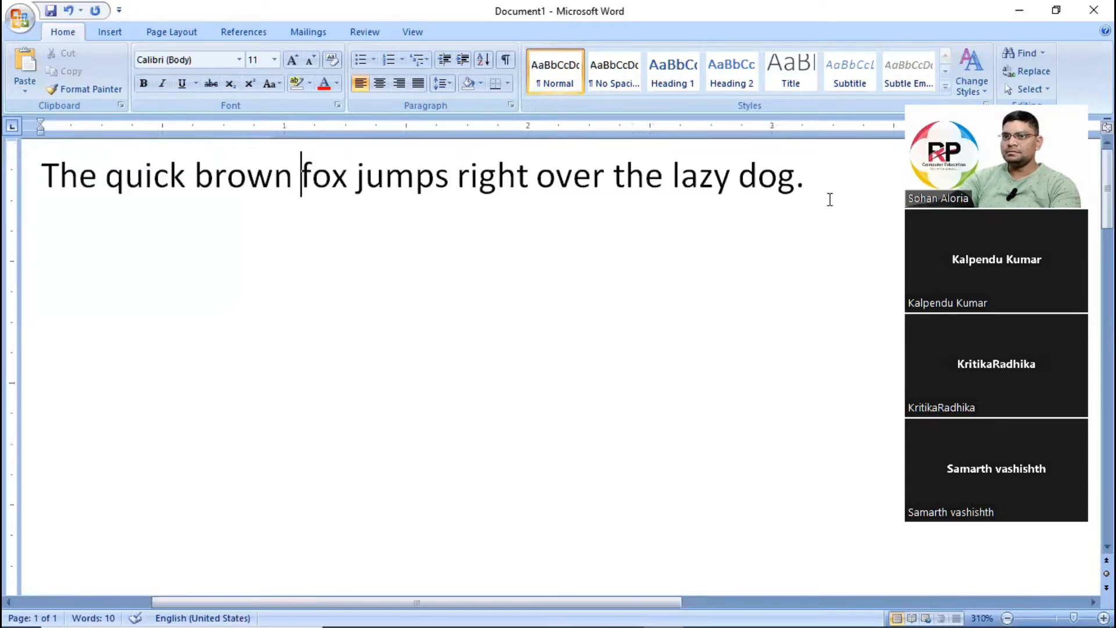
key("ctrl+a")
key("ctrl+c")
left_click(833, 176)
key("Left")
key("Right")
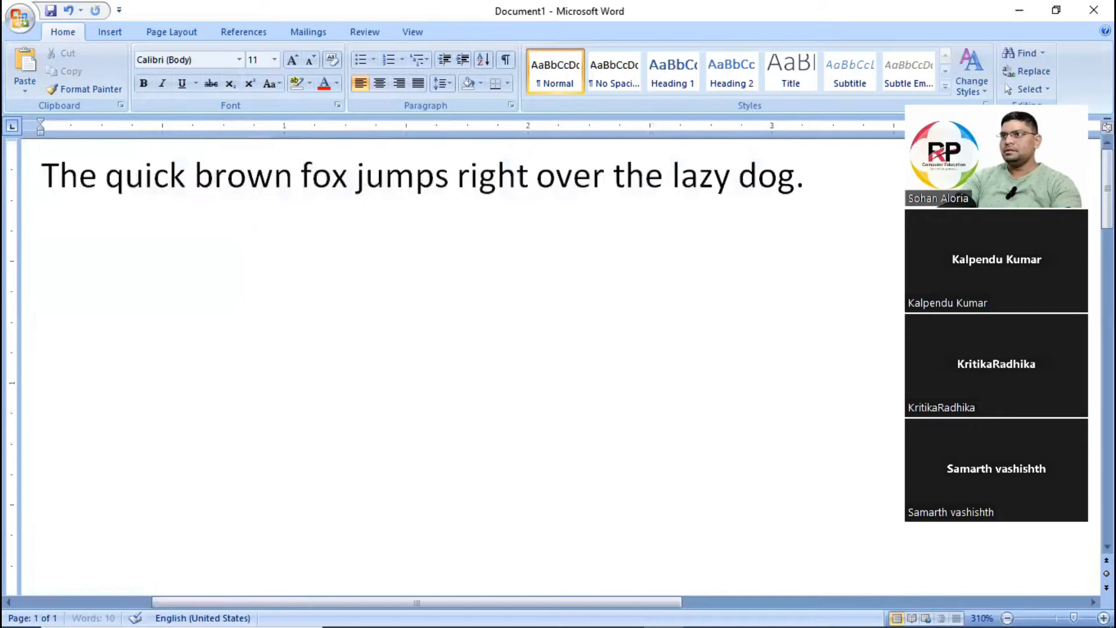
key("ctrl+v")
key("ctrl+v")
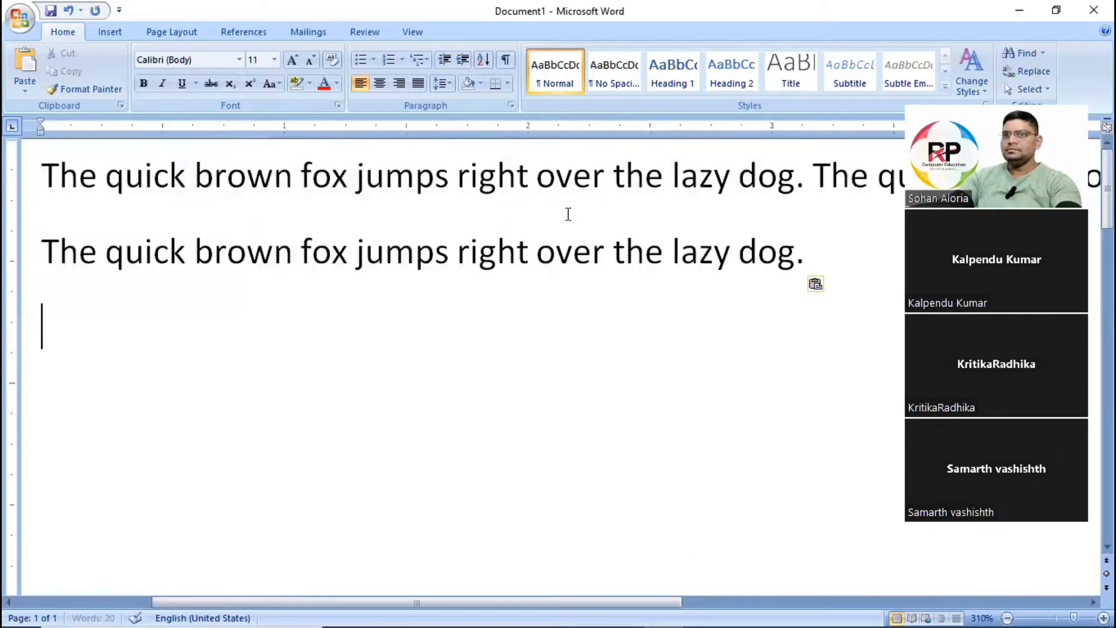
Indent the first paragraph's opening line and join the separate sentence below onto the end of that paragraph.
left_click(41, 173)
key("Tab")
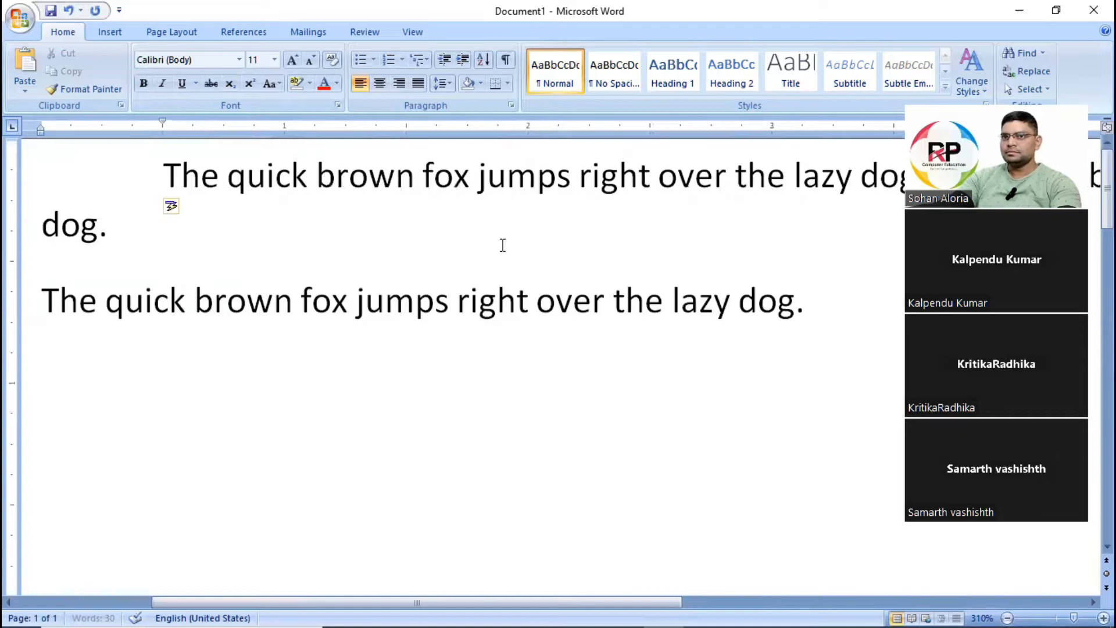
key("Down")
key("Delete")
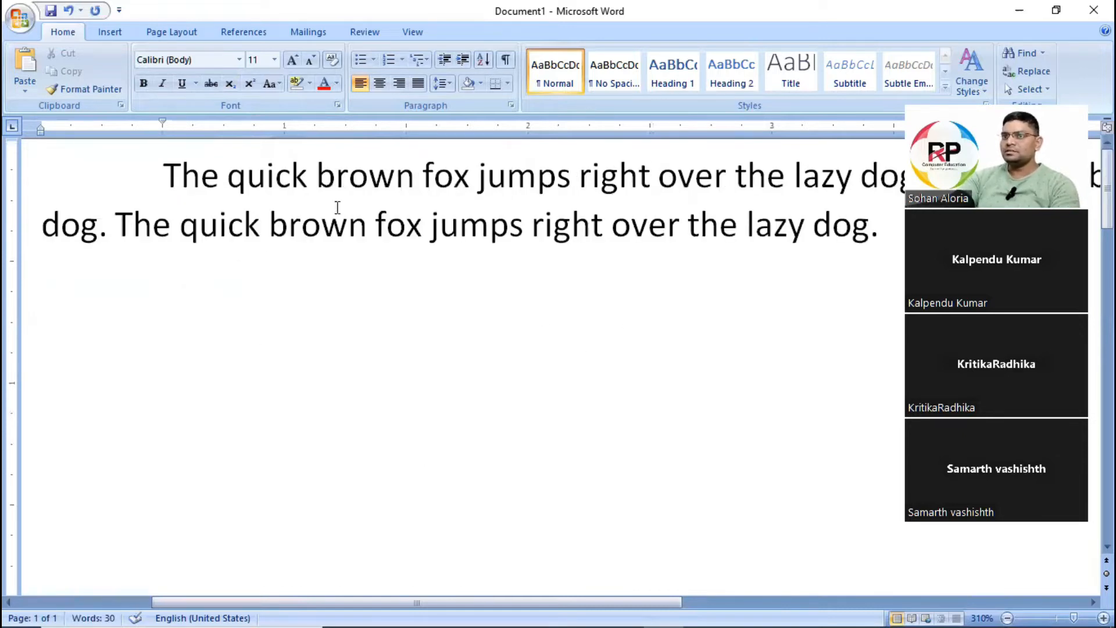
Highlight the words "brown fox jumps right" in the paragraph's second line in yellow.
left_click_drag(269, 232, 602, 234)
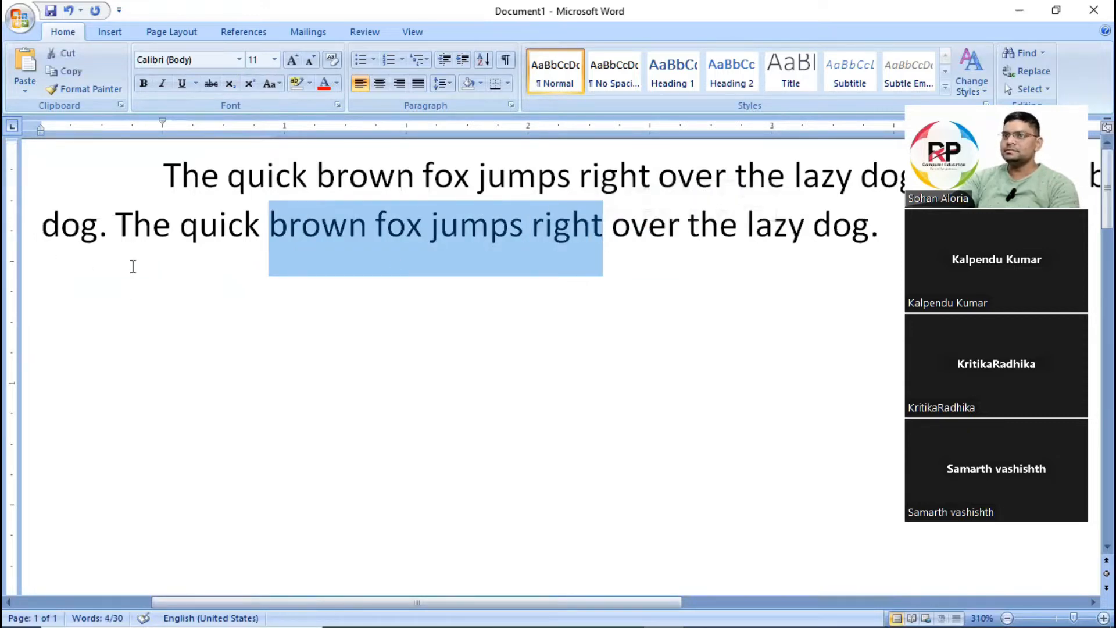
left_click(317, 254)
left_click_drag(271, 227, 612, 220)
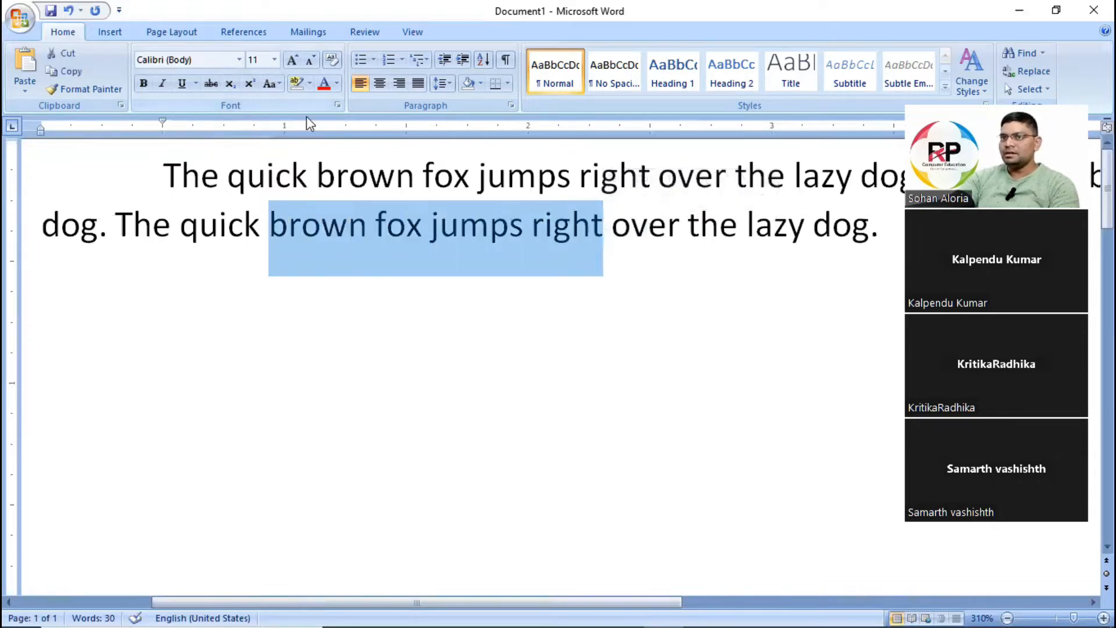
left_click(309, 83)
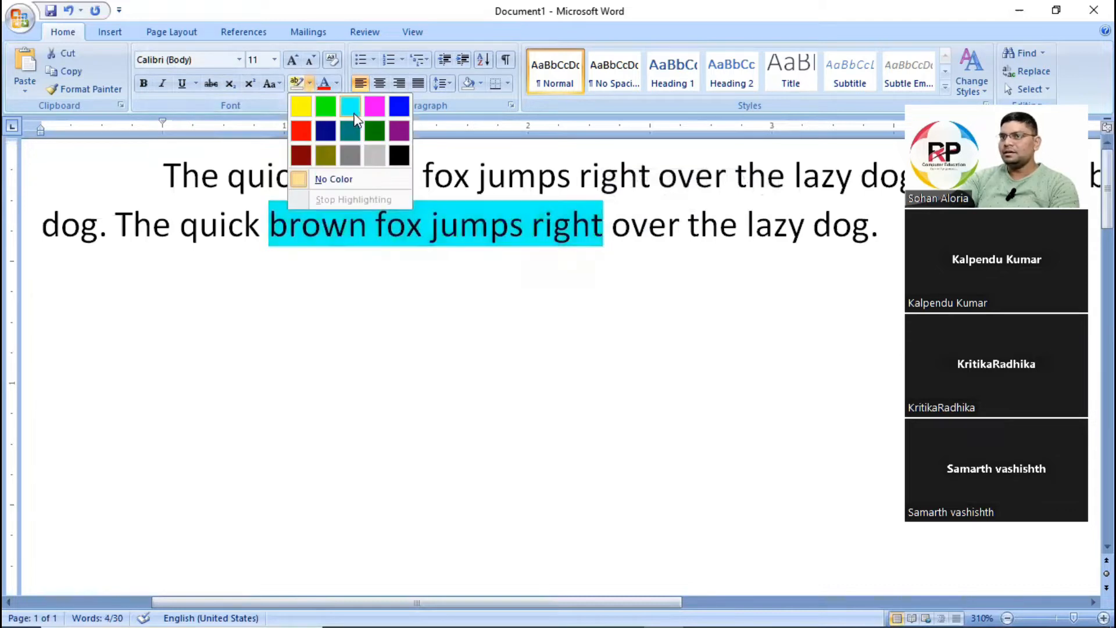
left_click(425, 392)
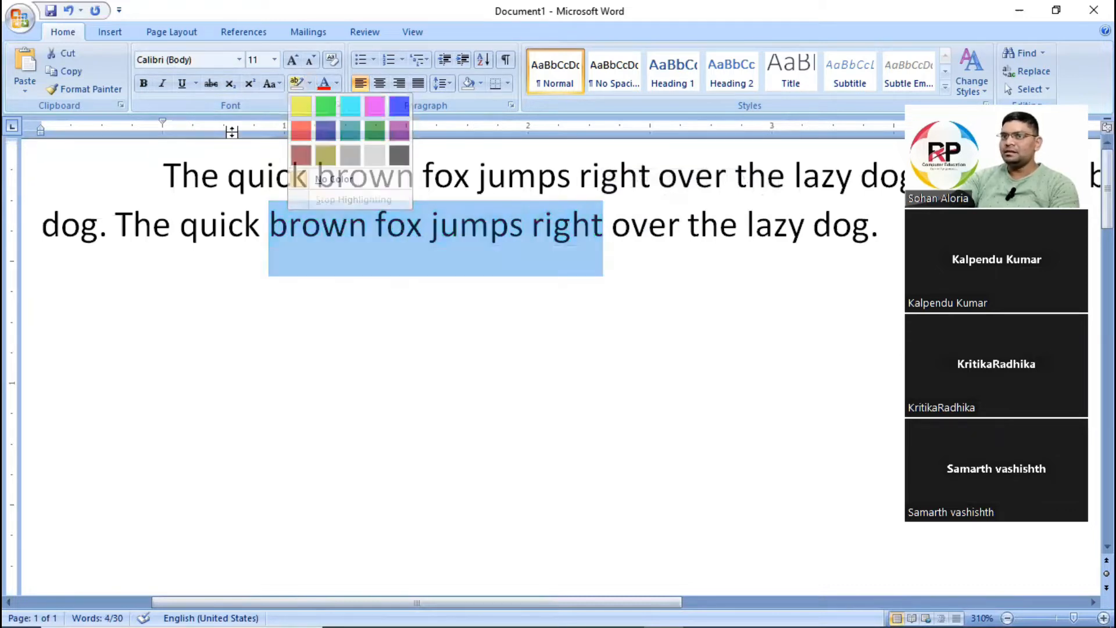
left_click(310, 83)
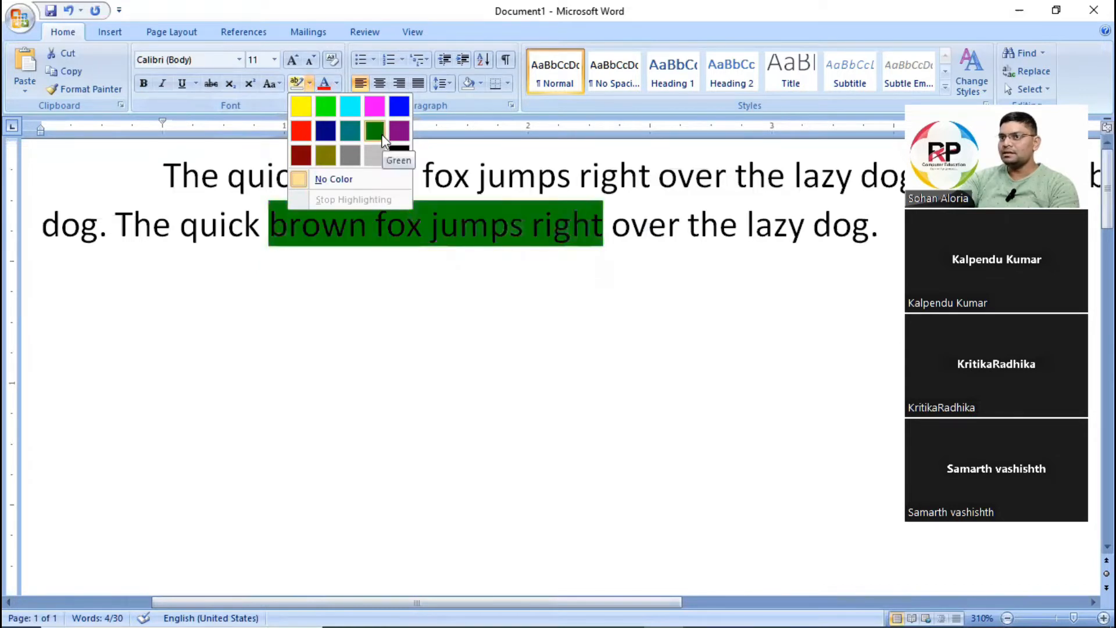
left_click(313, 113)
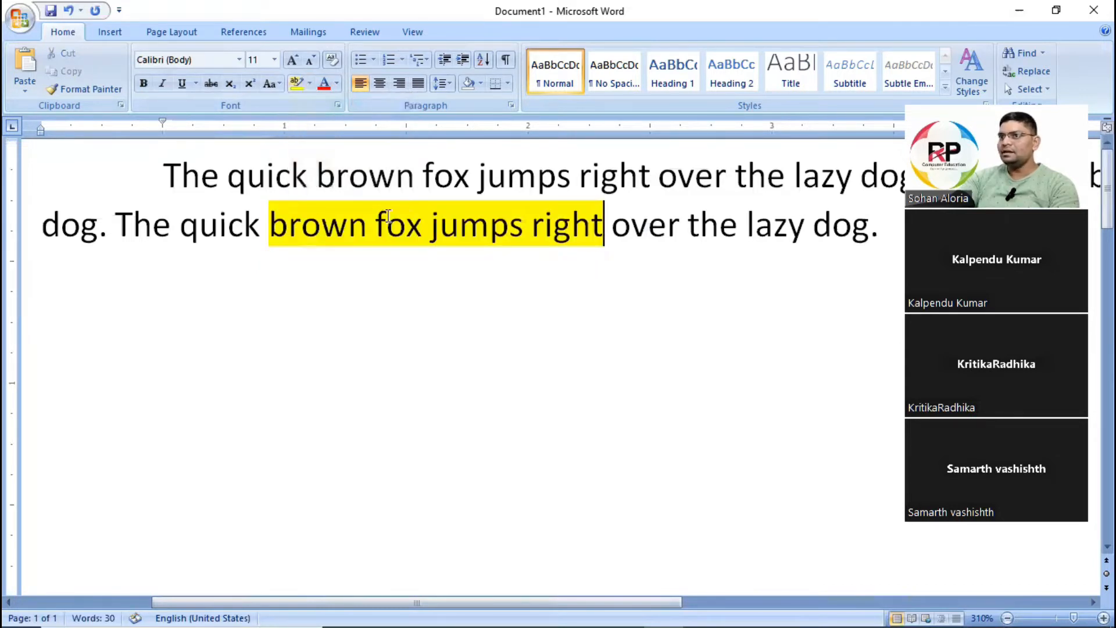
Remove the highlight from "brown fox jumps right" by setting it to No Color.
left_click_drag(270, 222, 603, 221)
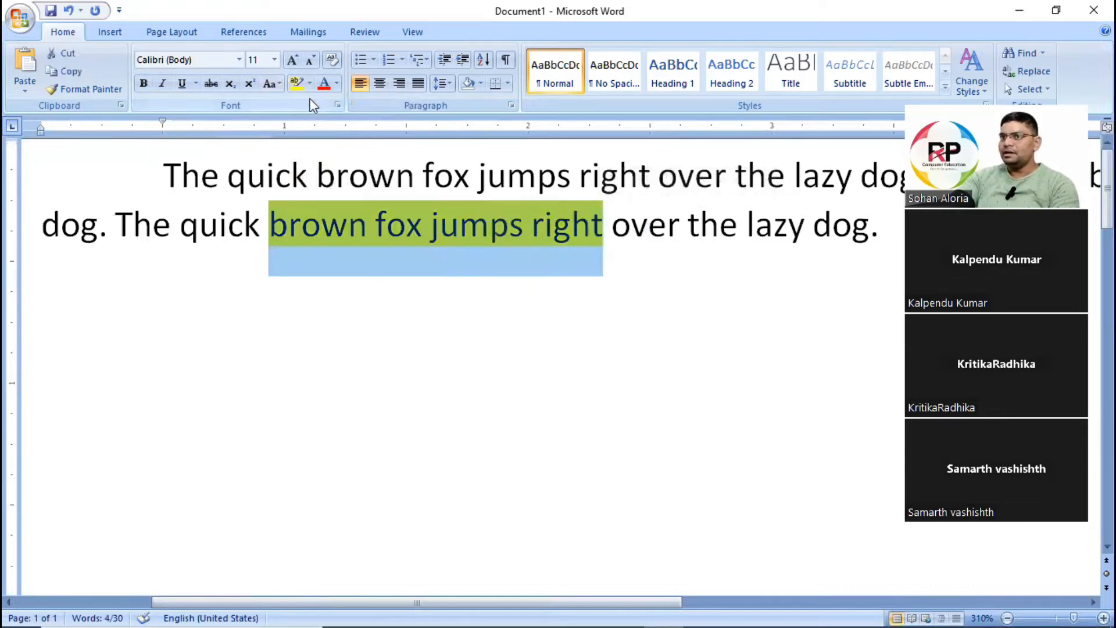
left_click(311, 83)
left_click(334, 179)
left_click(334, 286)
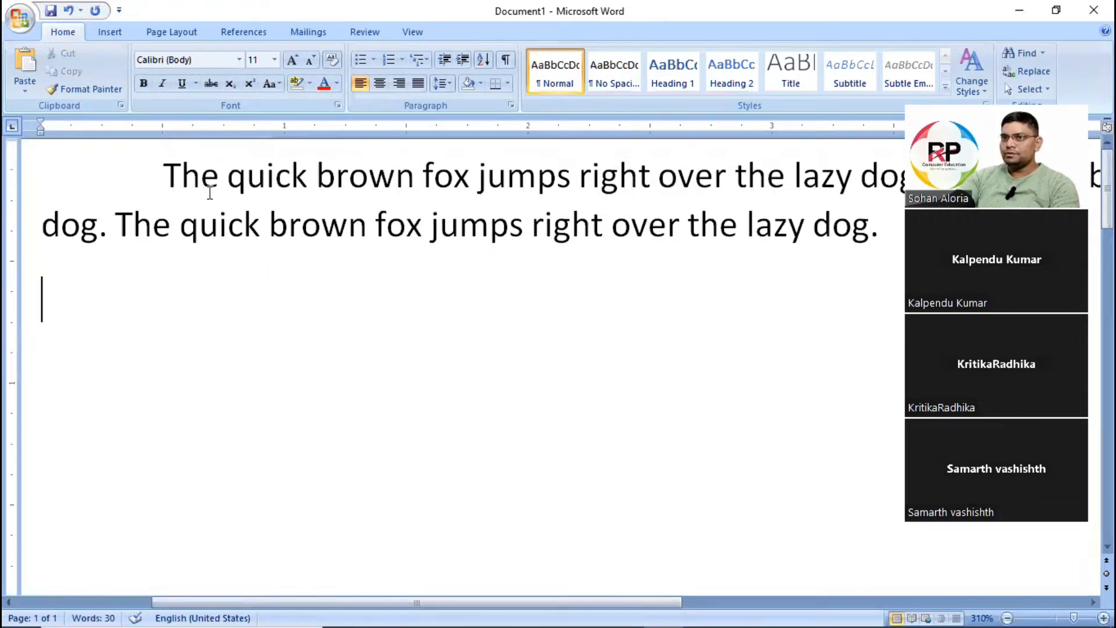
Copy the first sentence into the empty paragraph below and reduce its font size to 10.
left_click_drag(153, 175, 902, 175)
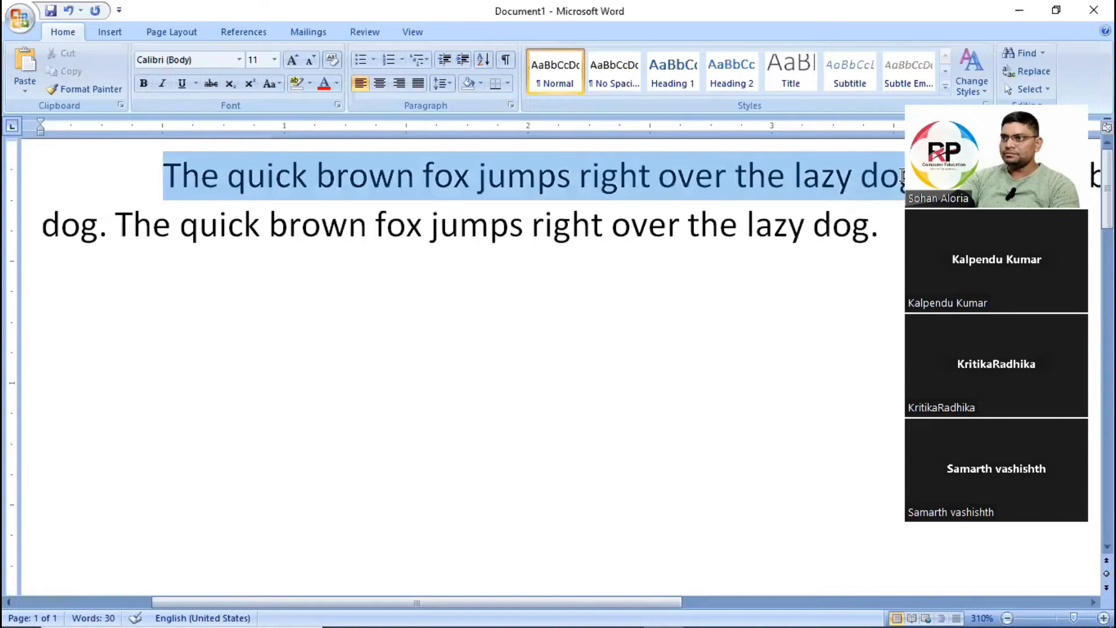
left_click(62, 369)
key("ctrl+v")
triple_click(421, 343)
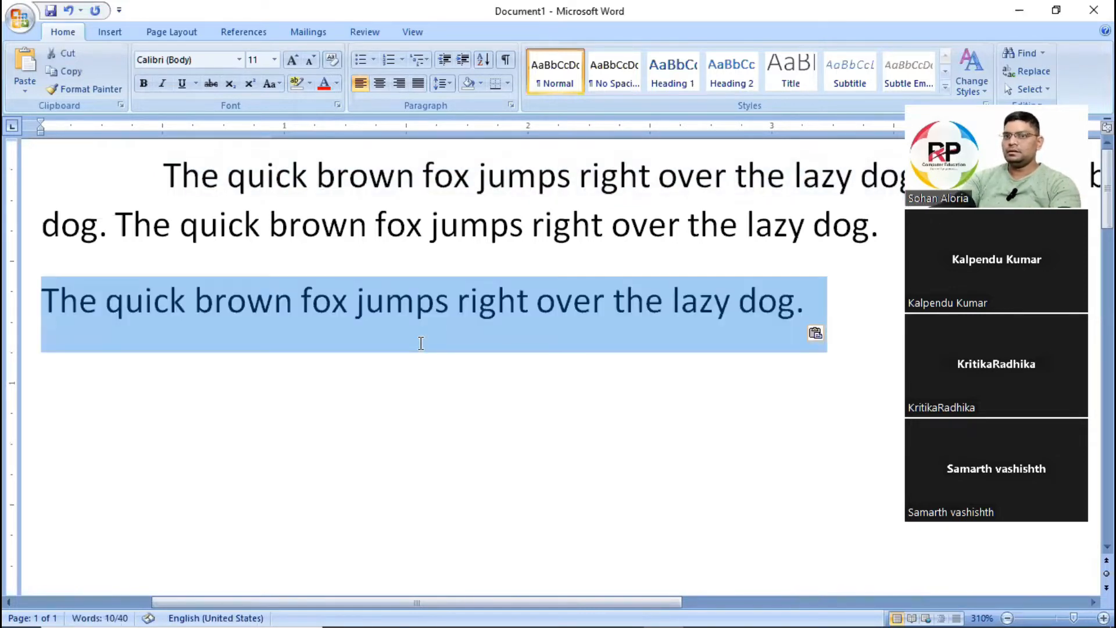
key("ctrl+shift+less")
key("ctrl+shift+less")
key("ctrl+shift+greater")
key("End")
Paste another copy of the sentence at font size 10 as a new paragraph below the smaller one.
key("Return")
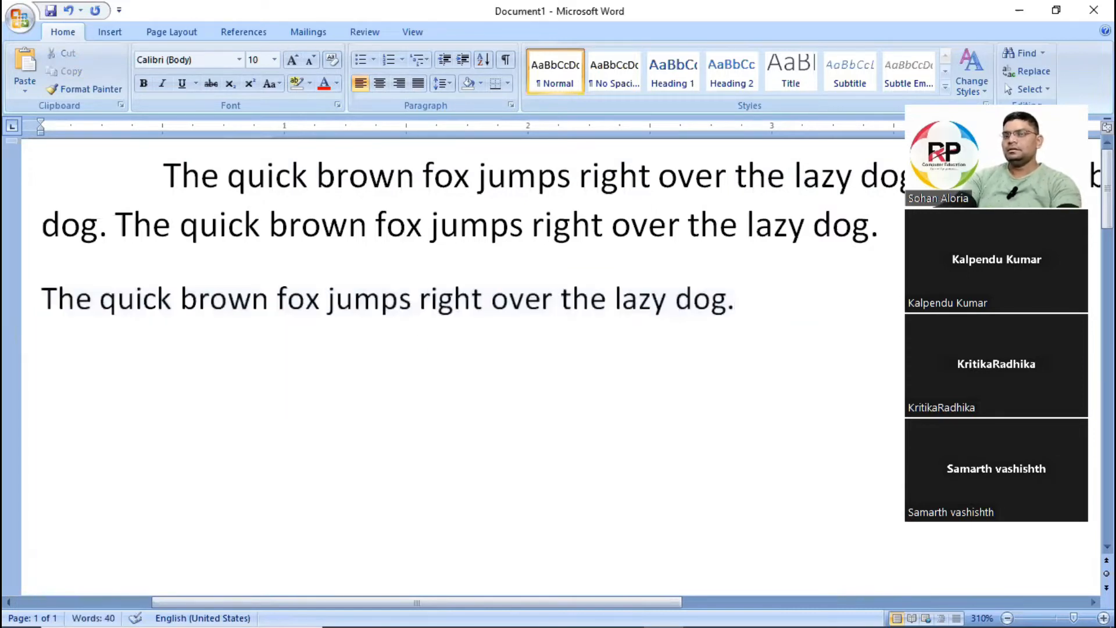
type("The quick brown fox jumps right over the lazy dog.")
key("Up")
key("Down")
key("shift+Home")
key("BackSpace")
key("BackSpace")
key("Up")
key("Down")
key("shift+Home")
key("ctrl+c")
key("End")
key("Return")
key("ctrl+v")
Format the upper of the two single-sentence paragraphs as bold, italic, underlined and red.
key("Home")
key("Up")
key("shift+End")
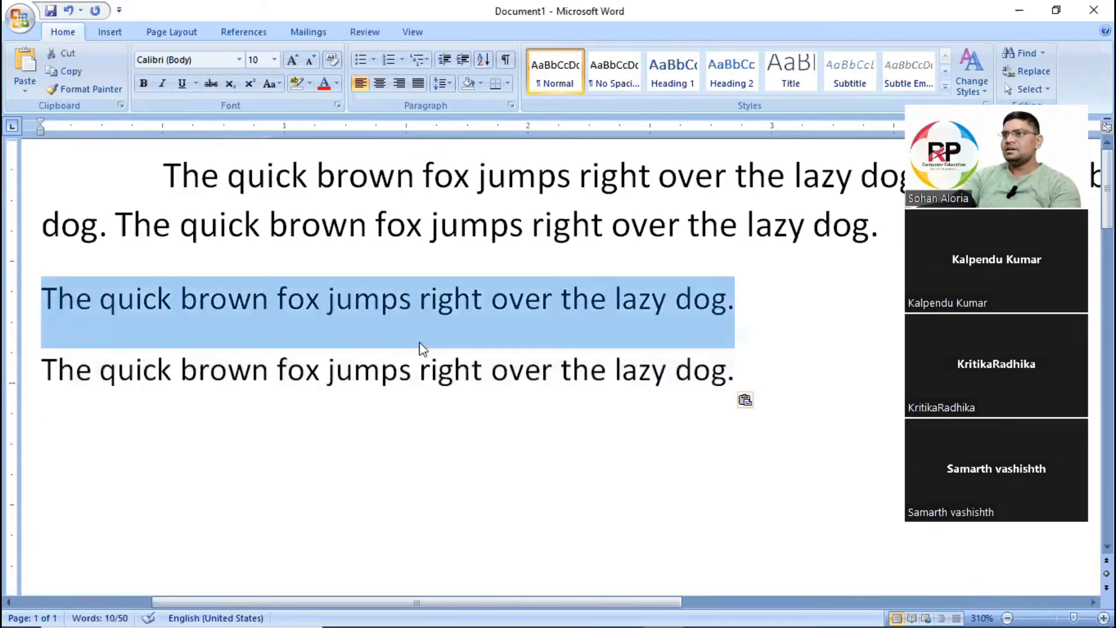
left_click(144, 84)
left_click(162, 83)
left_click(182, 83)
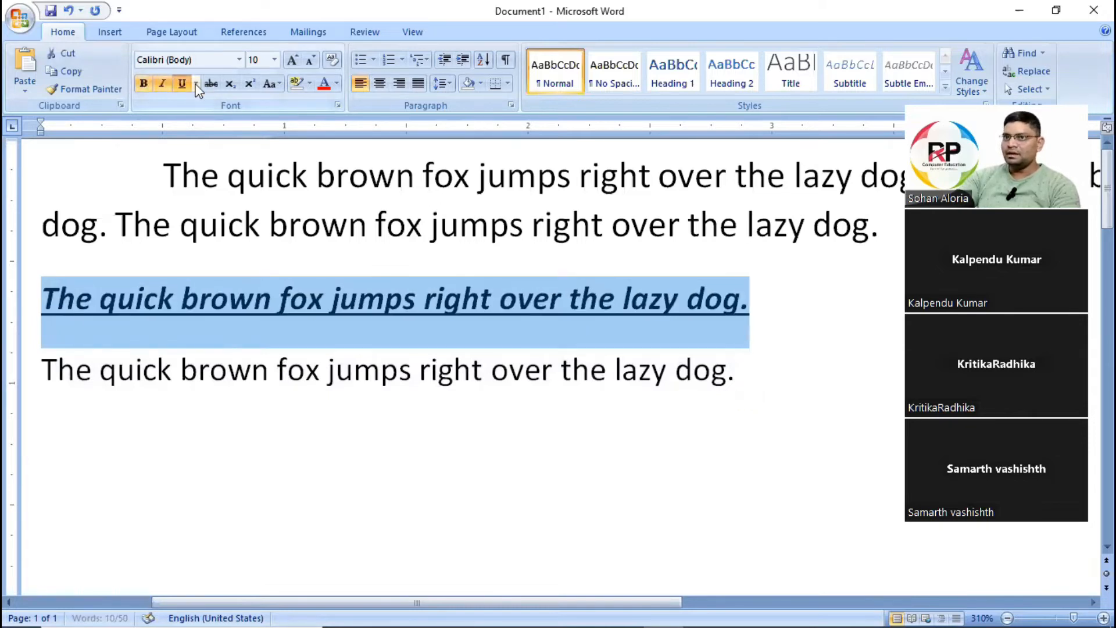
left_click(337, 83)
left_click(337, 225)
left_click(354, 370)
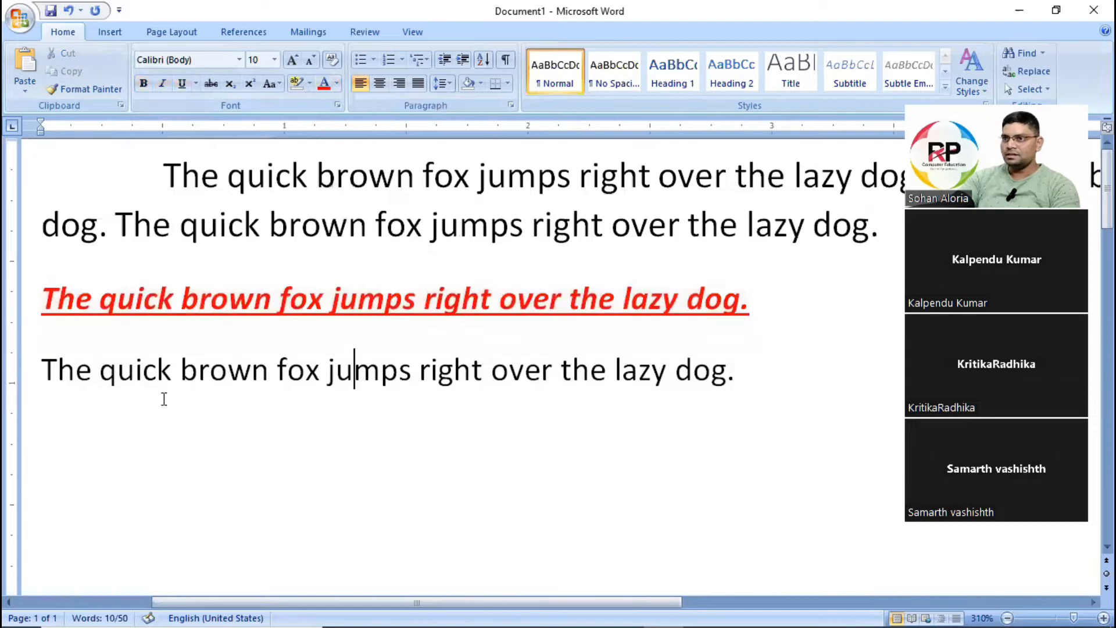
Compare the formatting of the red sentence with that of the plain sentence below it.
left_click_drag(42, 299, 332, 299)
left_click_drag(779, 317, 783, 316)
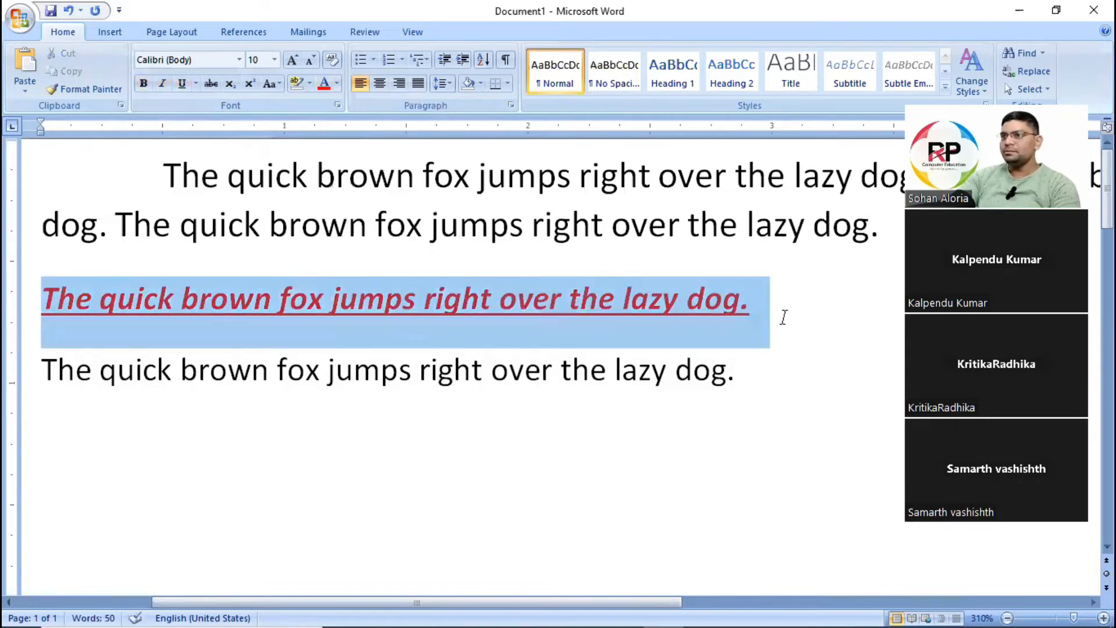
left_click_drag(42, 367, 784, 368)
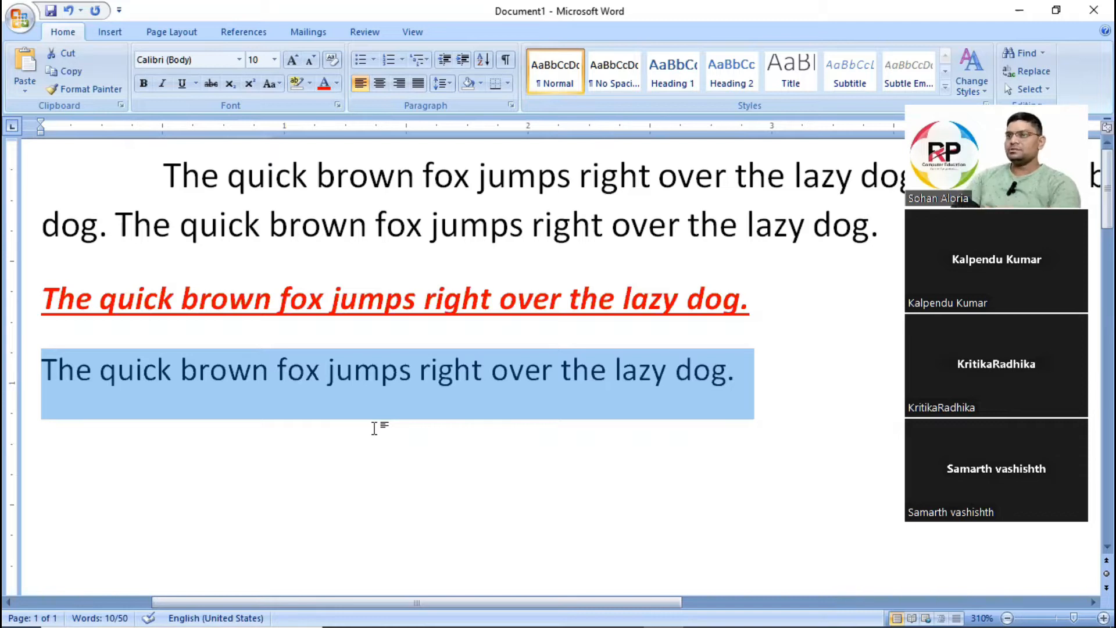
left_click(138, 299)
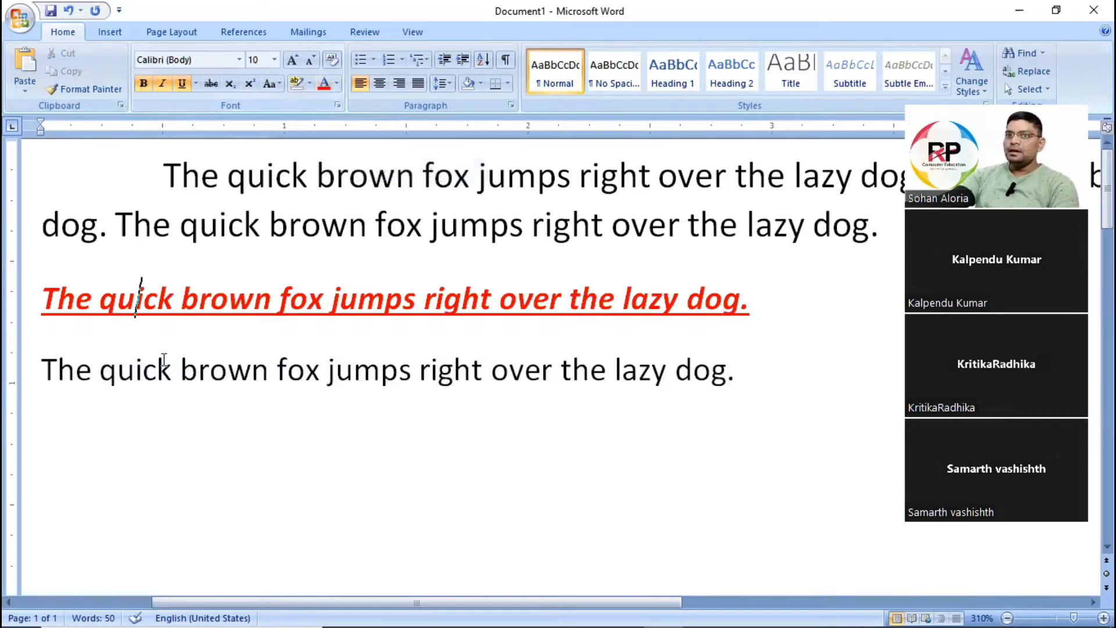
left_click_drag(53, 296, 586, 314)
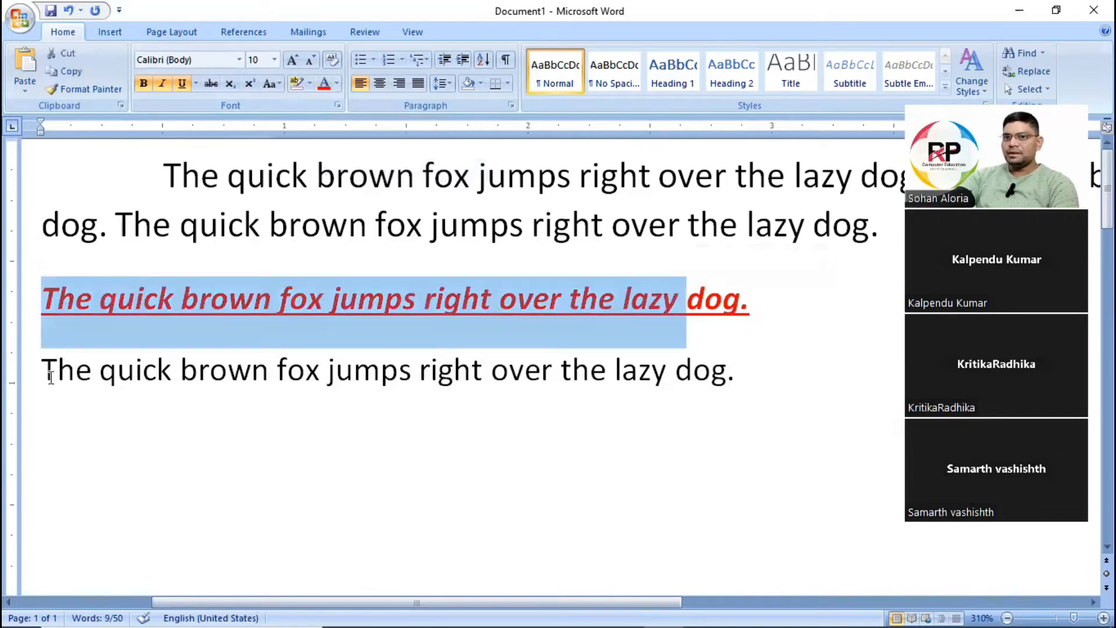
left_click_drag(42, 372, 750, 375)
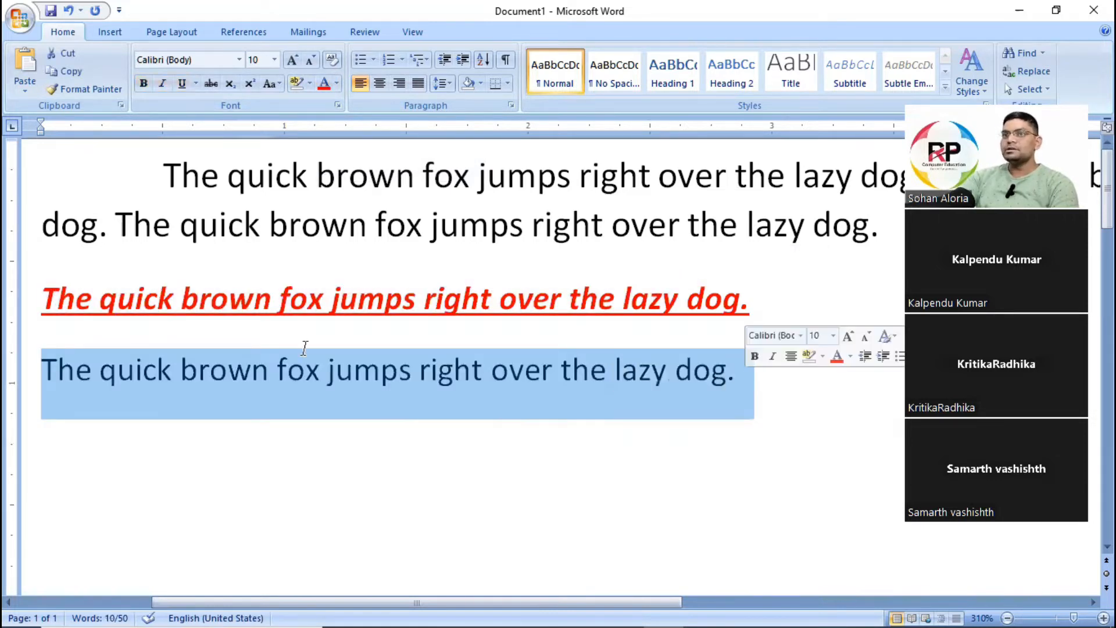
left_click_drag(42, 297, 741, 303)
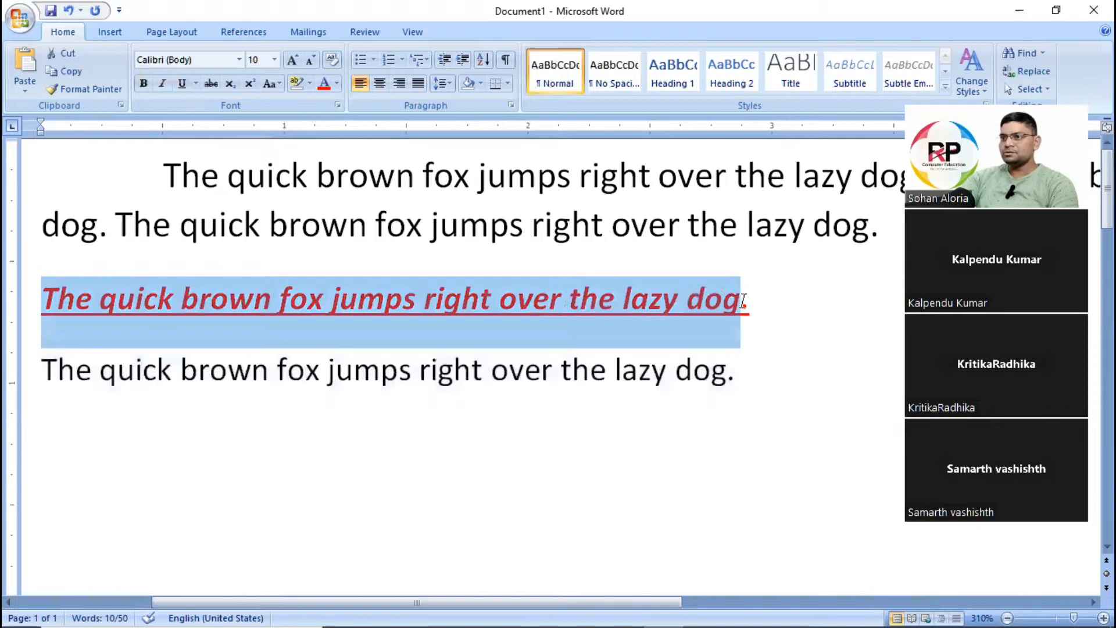
left_click_drag(42, 356, 830, 369)
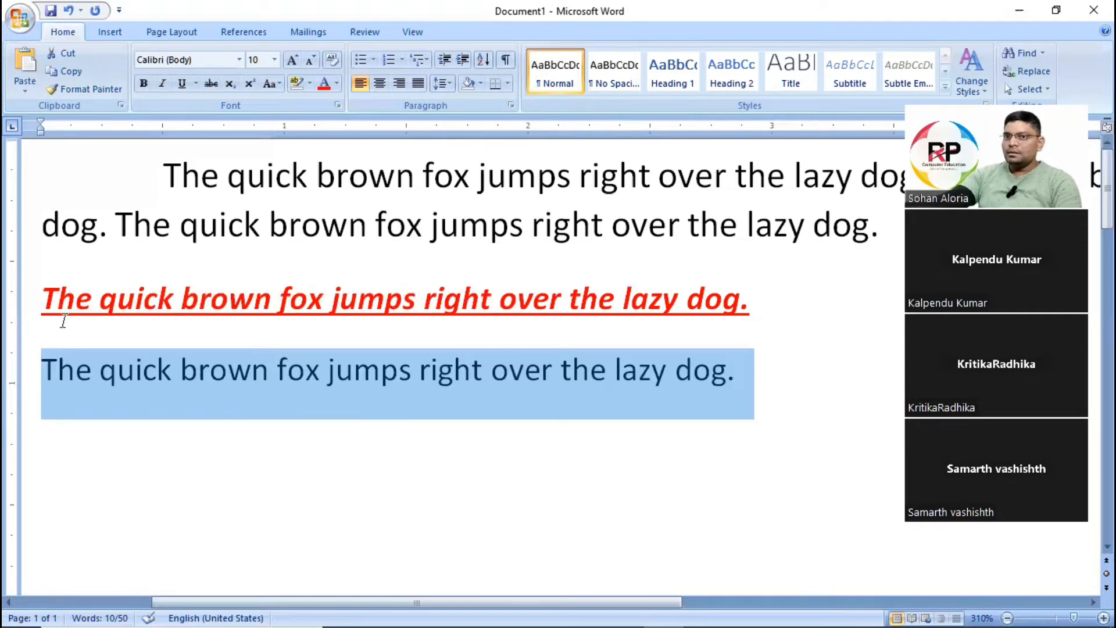
left_click_drag(37, 295, 792, 299)
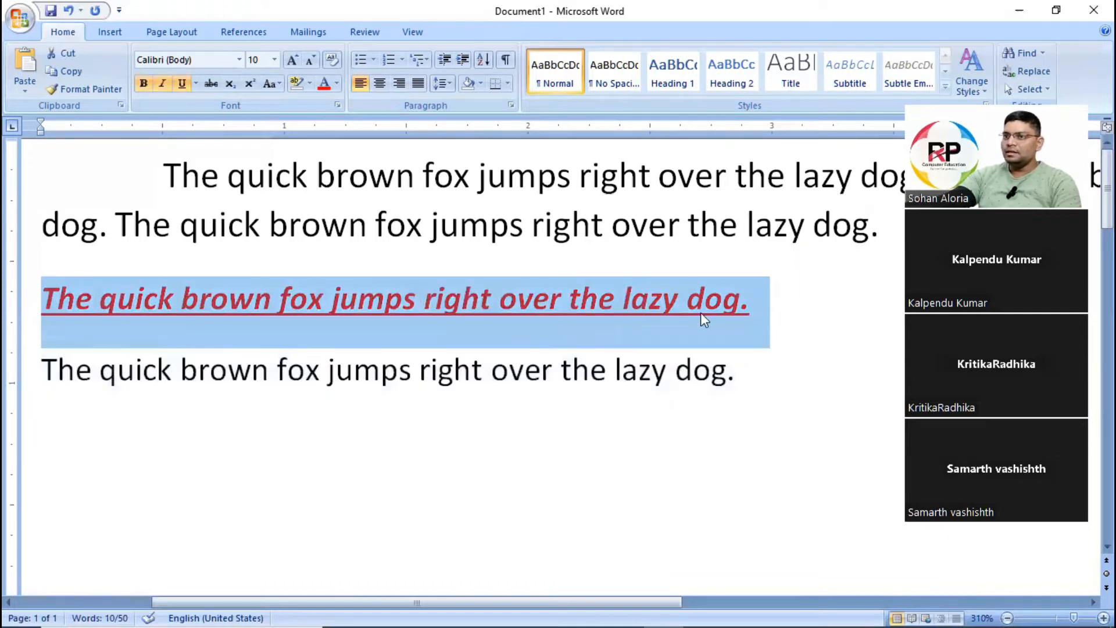
Format the plain last sentence as bold, italic, underlined and red to match the one above.
left_click_drag(42, 370, 734, 374)
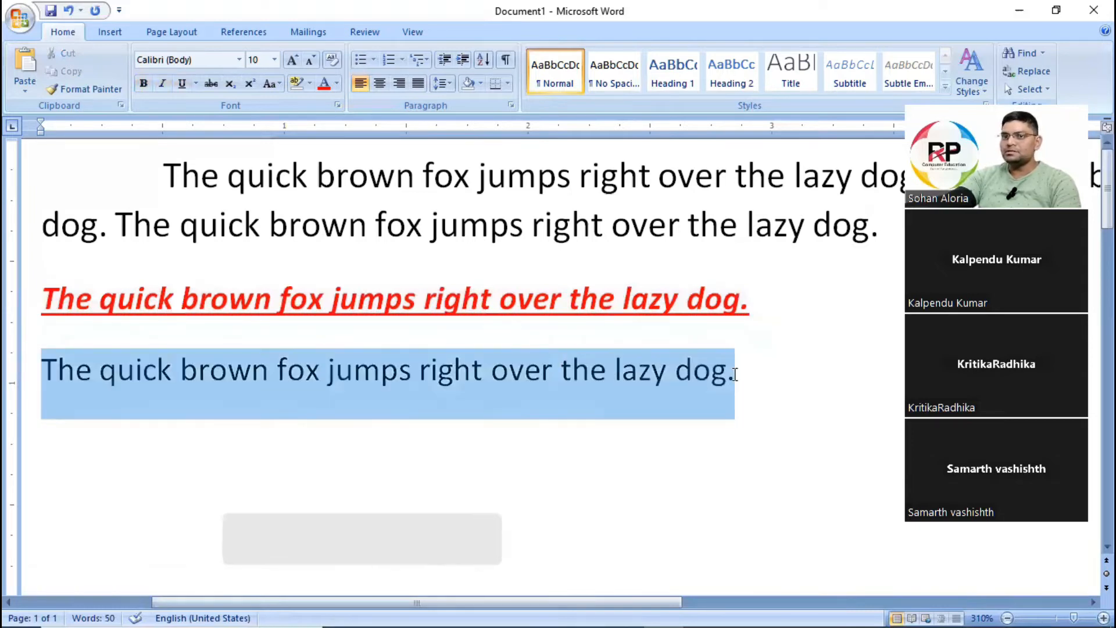
left_click(148, 87)
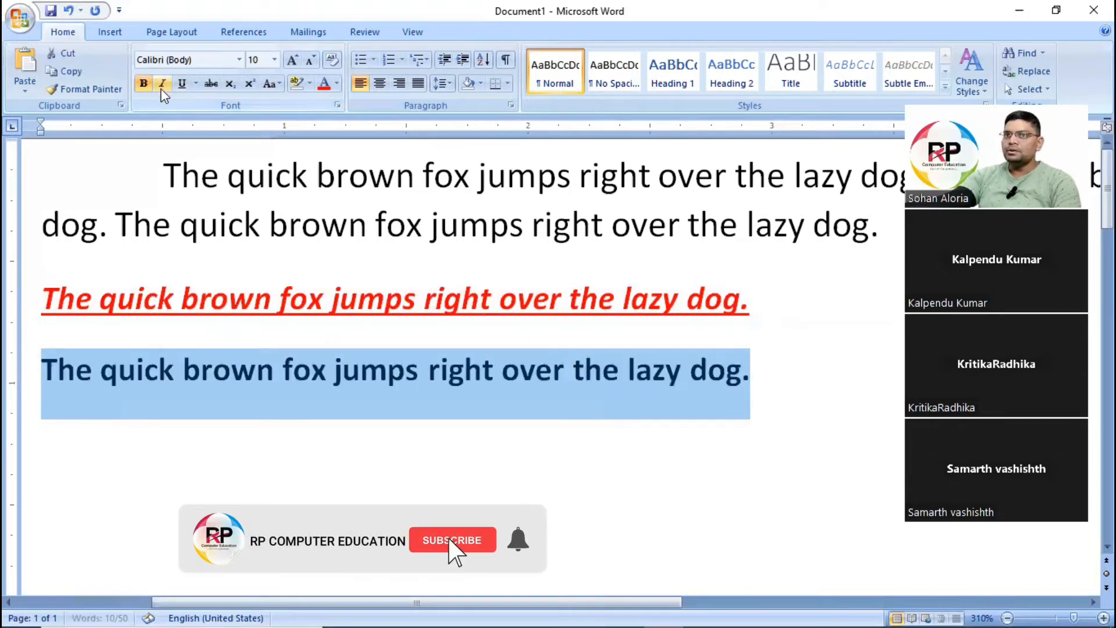
left_click(162, 84)
left_click(181, 83)
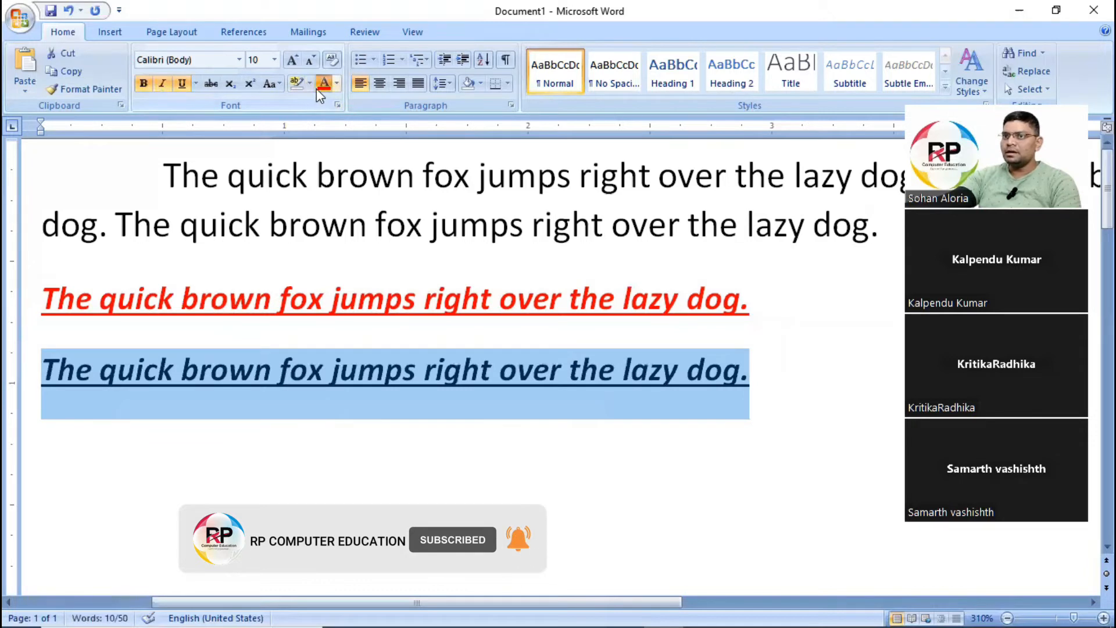
left_click(318, 86)
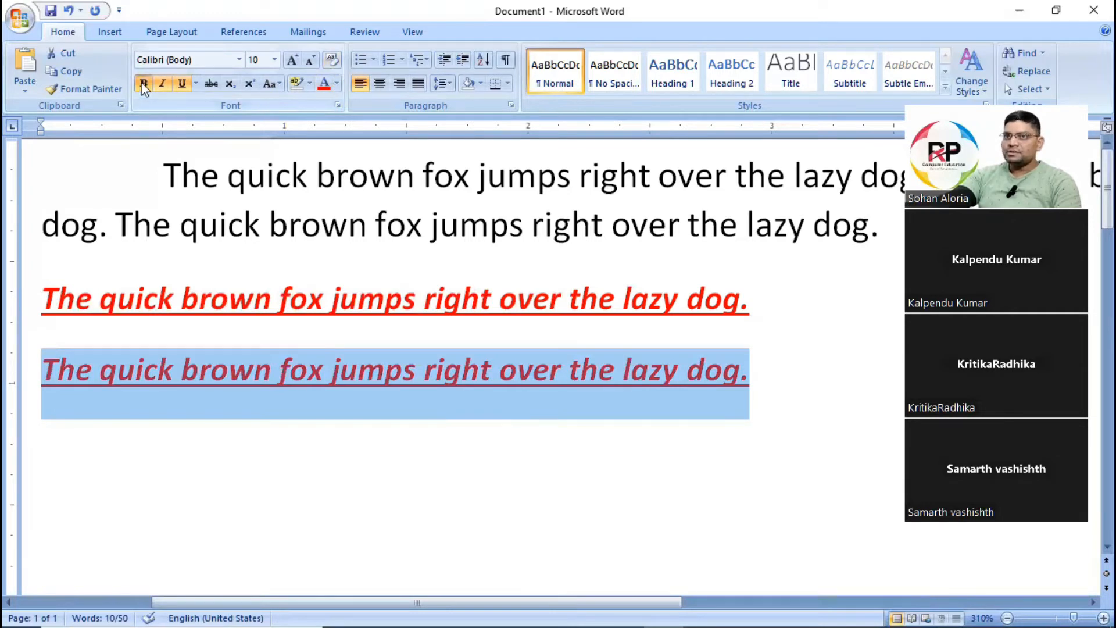
Clear all formatting from the last sentence.
left_click(335, 63)
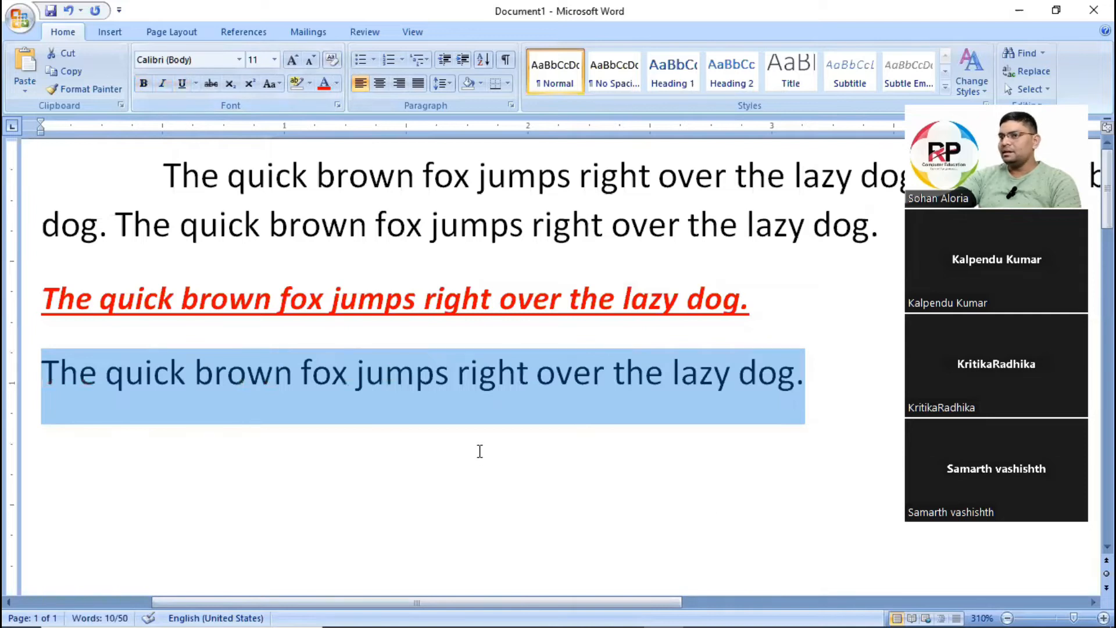
left_click(359, 467)
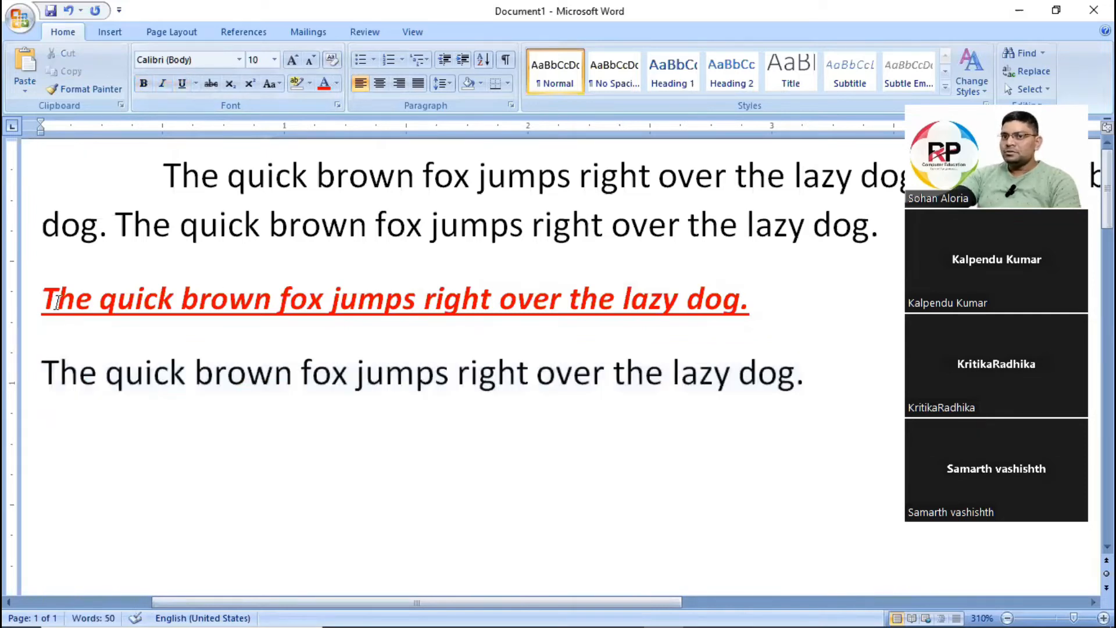
Try copying the red sentence's formatting onto the plain last sentence with Format Painter, and undo the change.
left_click_drag(42, 298, 746, 303)
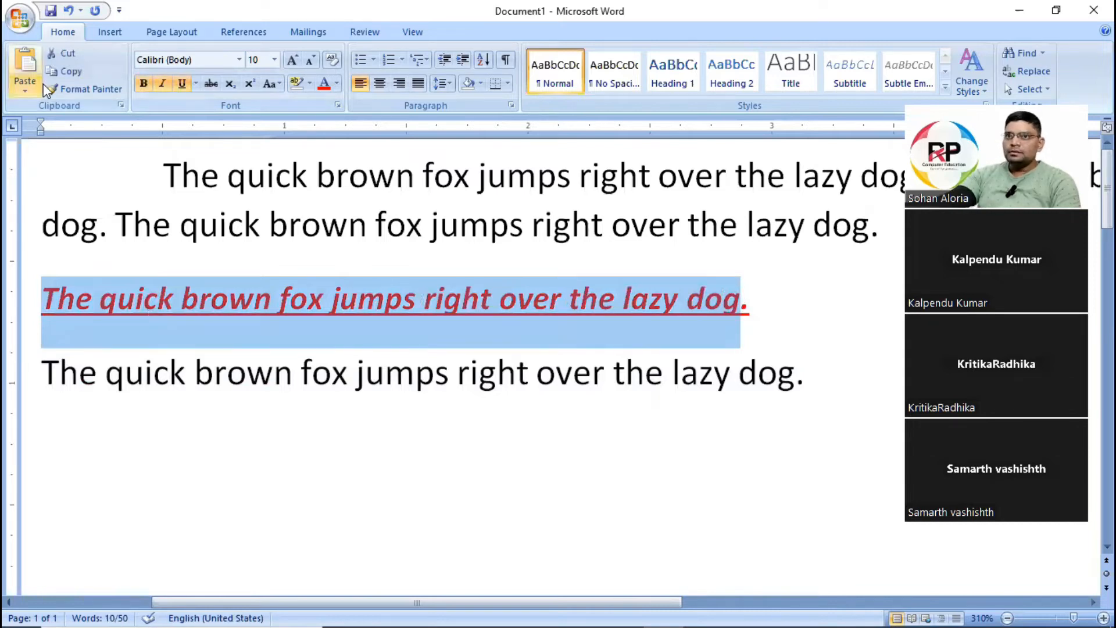
left_click(100, 92)
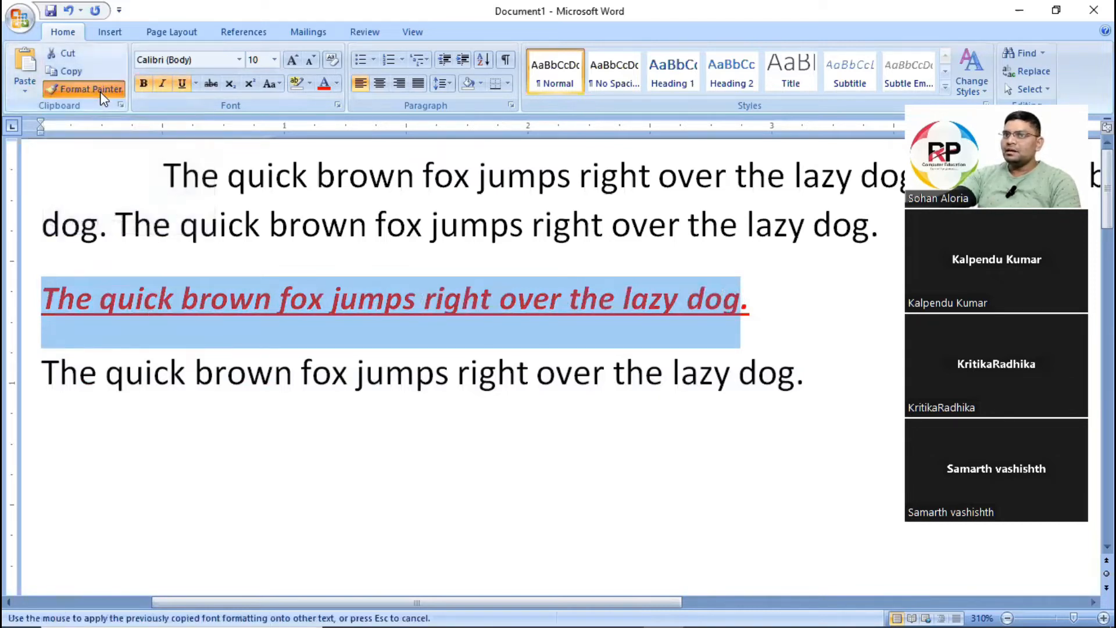
mouse_move(43, 363)
left_mouse_down()
mouse_move(793, 371)
mouse_move(773, 381)
left_mouse_up()
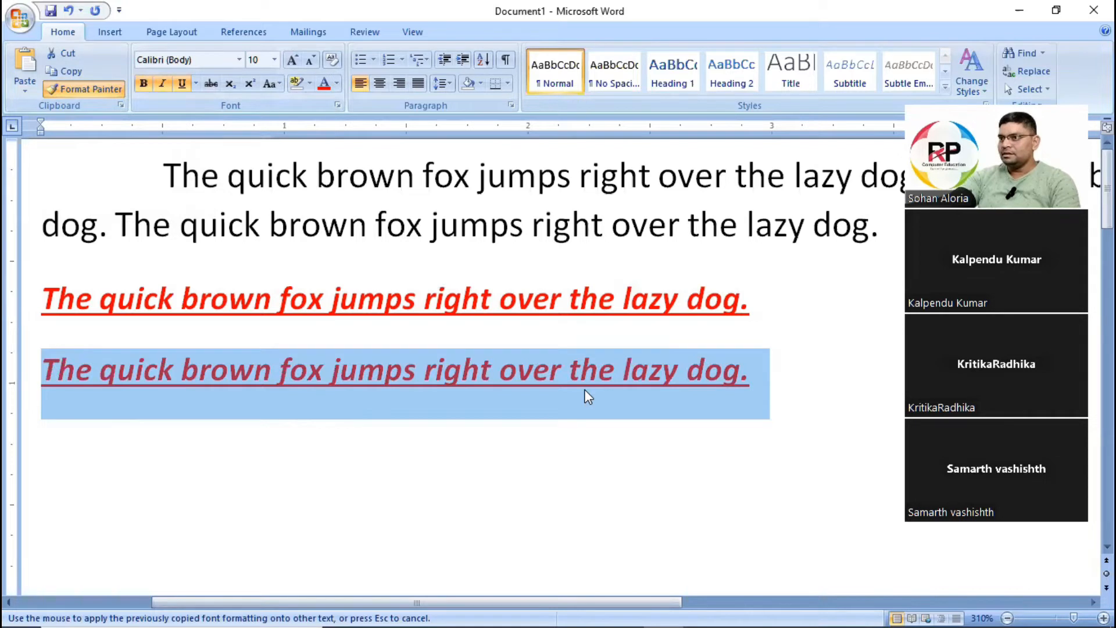
left_click(414, 432)
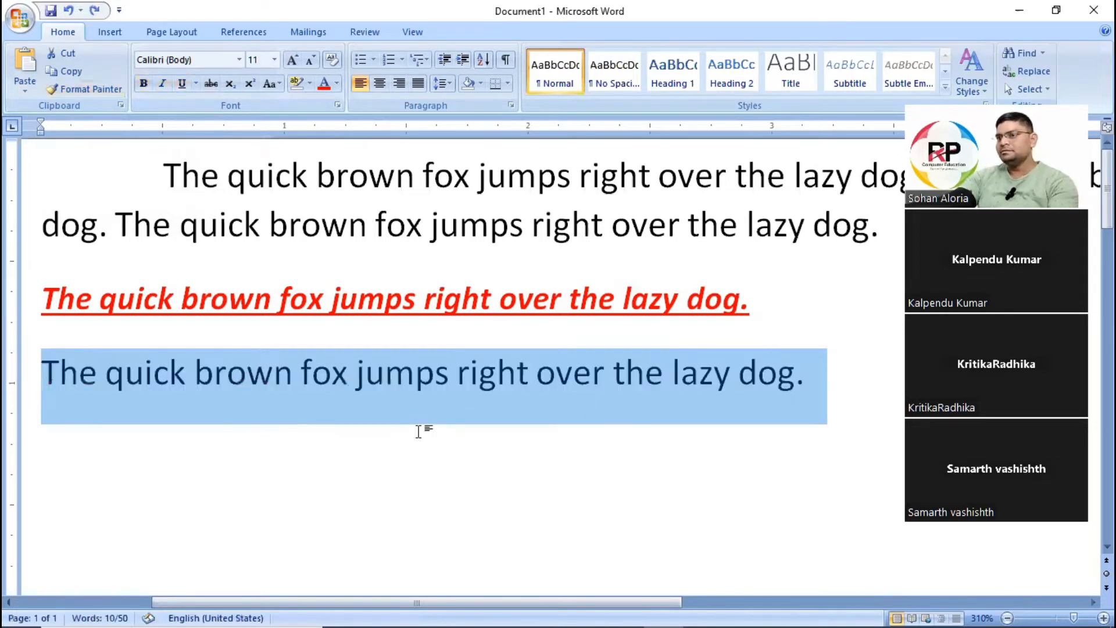
left_click(467, 436)
Copy the formatting of "The quick brown fox" in the red sentence onto the whole plain last sentence with Format Painter.
left_click_drag(41, 297, 297, 295)
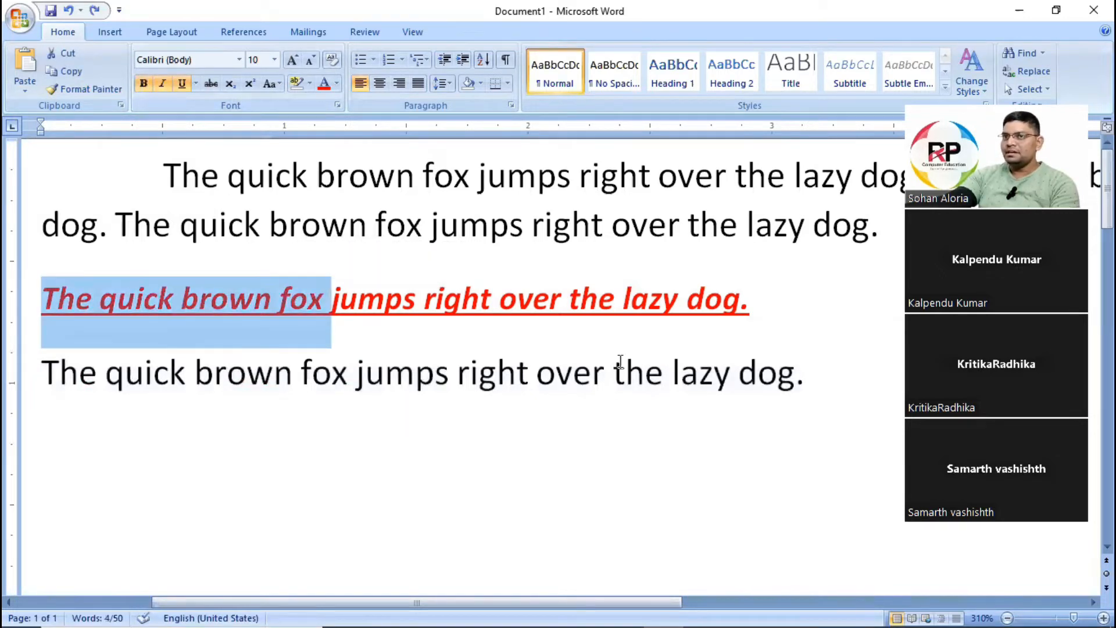
left_click(79, 90)
left_click_drag(39, 375, 814, 375)
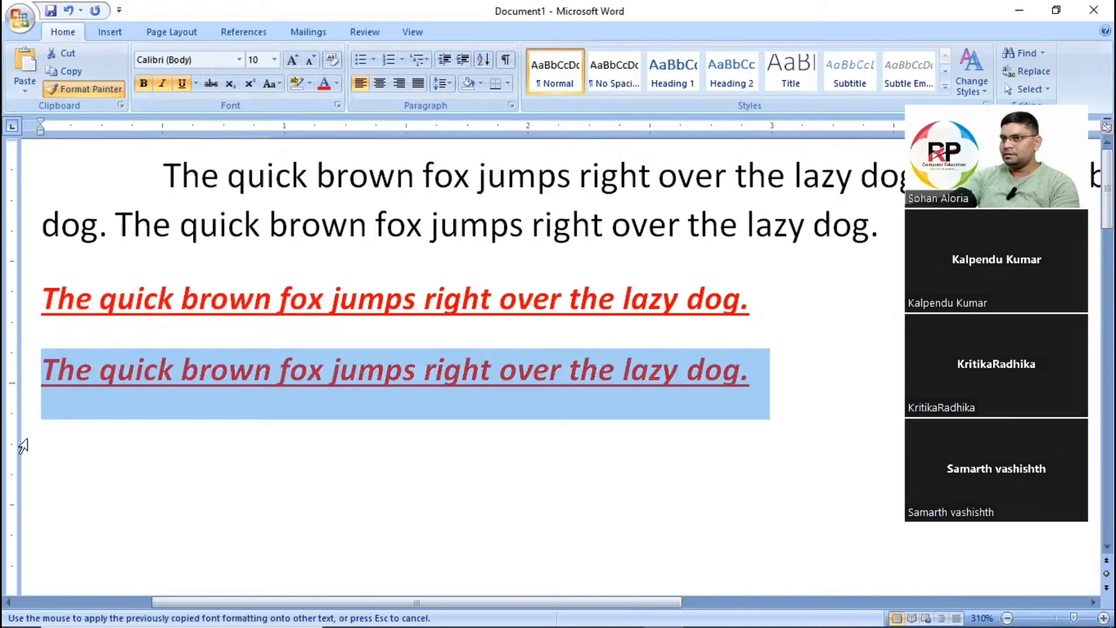
left_click(107, 92)
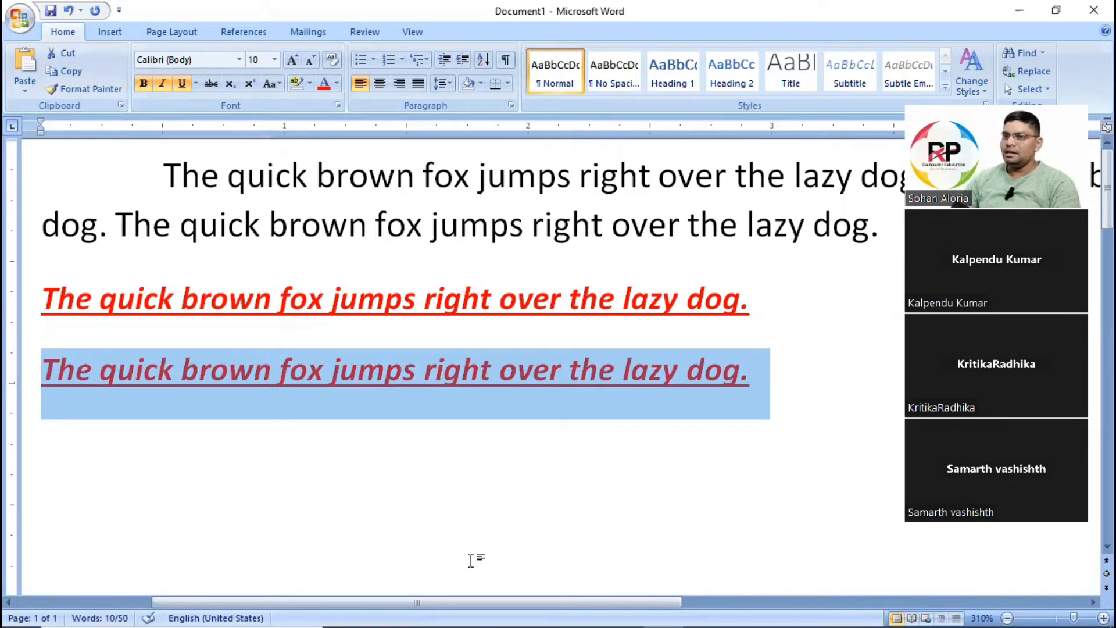
Delete both bold, italic, underlined red sentences below the paragraph.
scroll(465, 435, "down", 2)
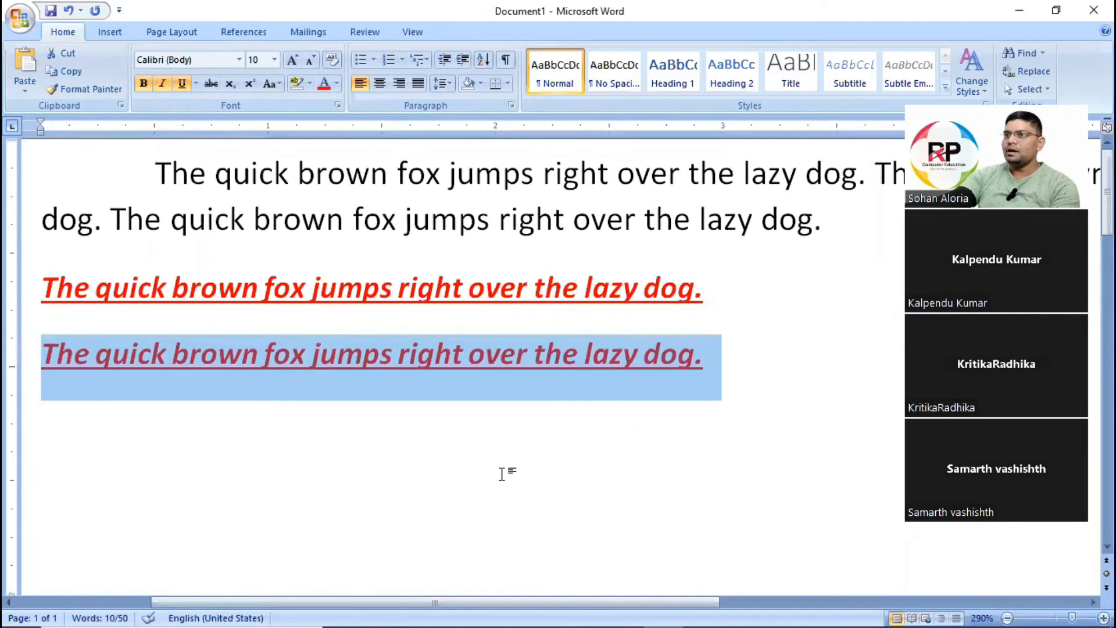
scroll(503, 472, "down", 3)
left_click(641, 349)
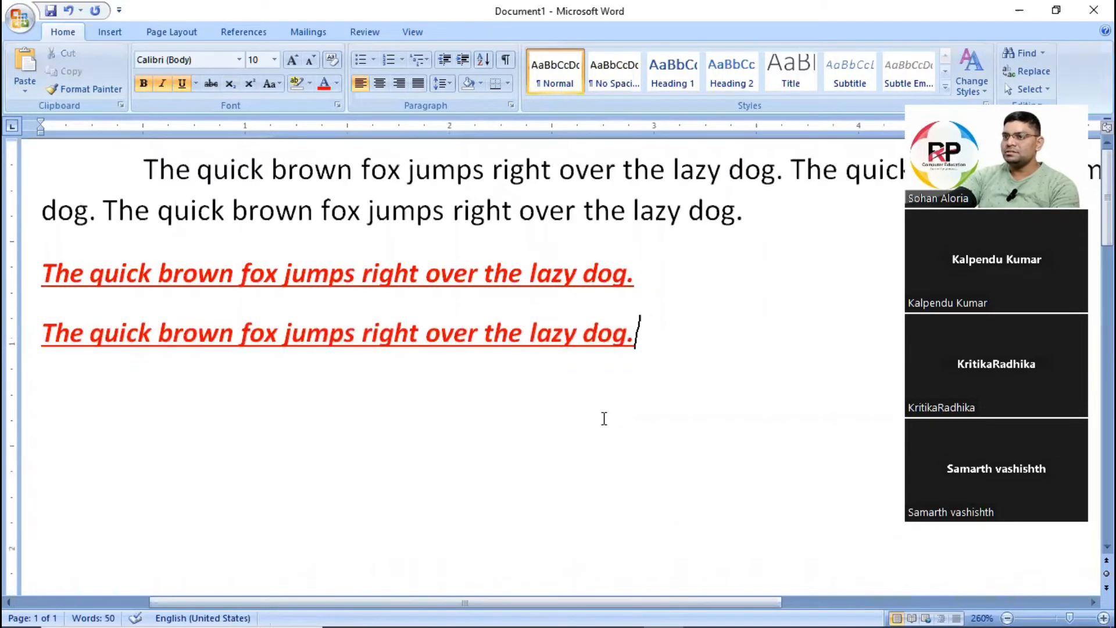
scroll(604, 419, "down", 5)
scroll(606, 422, "up", 5)
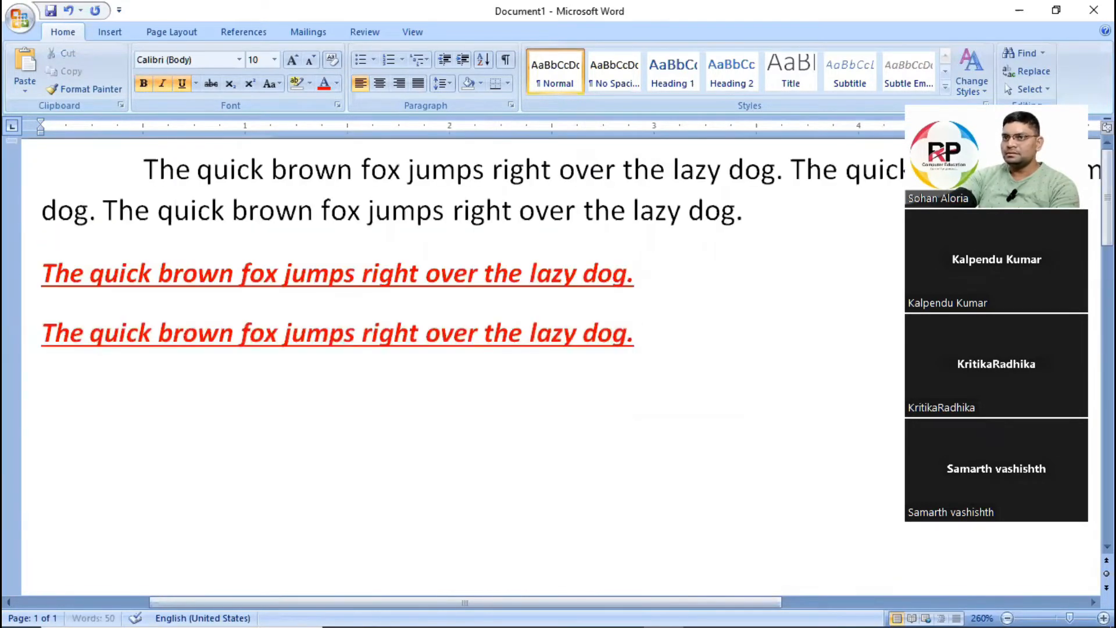
left_click(678, 389)
left_click_drag(656, 349, 56, 261)
key("Delete")
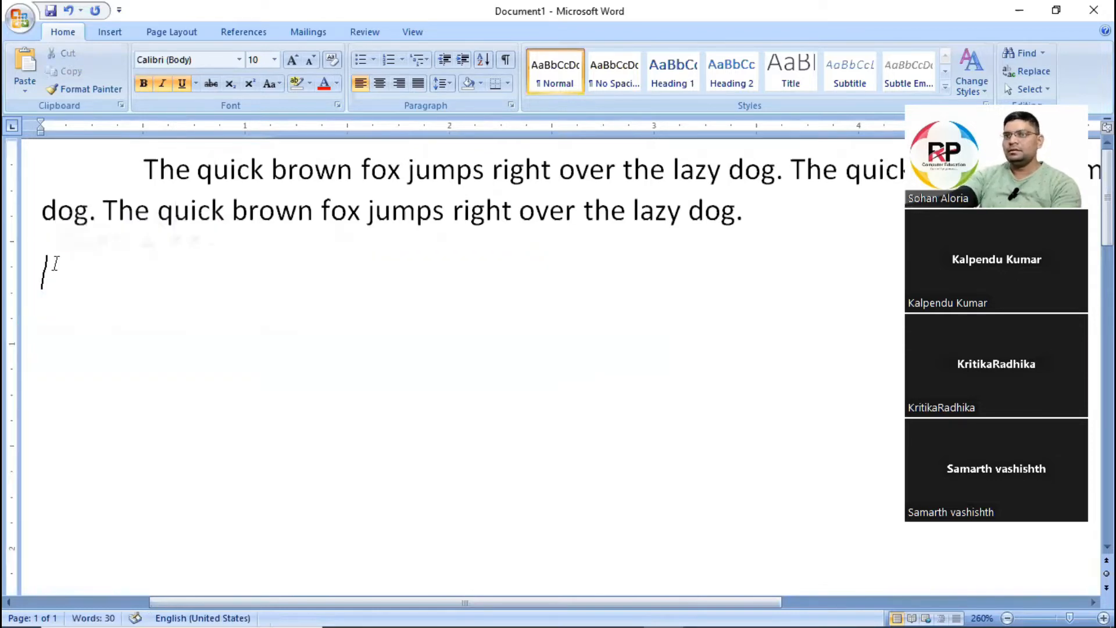
Left-align the whole remaining paragraph and remove its first-line indent.
left_click(200, 159)
left_click_drag(120, 166, 777, 239)
scroll(752, 284, "down", 6)
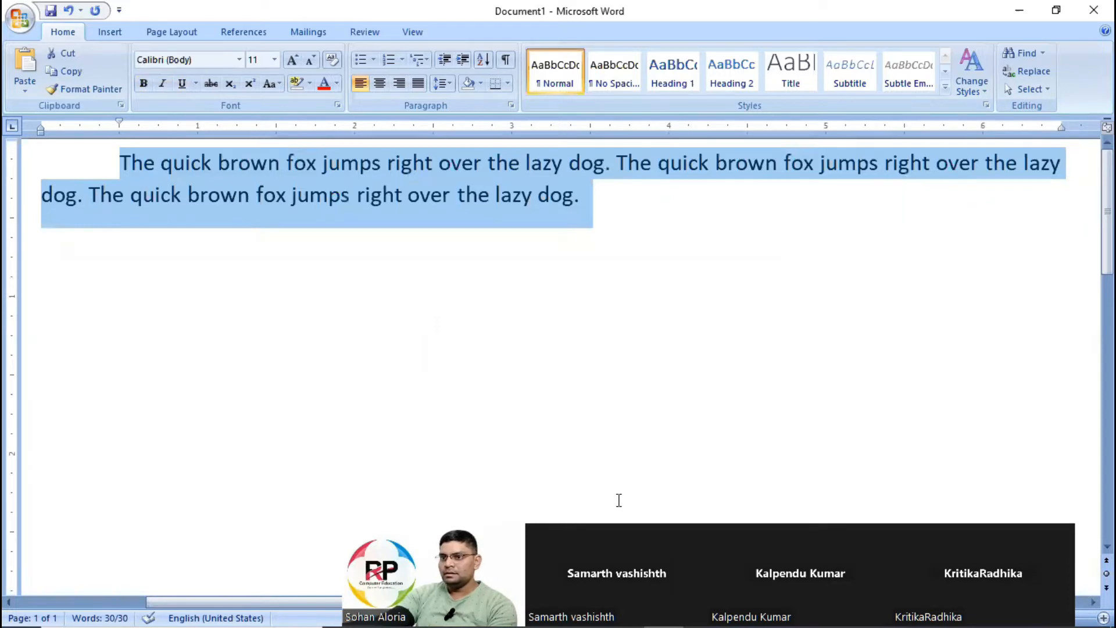
scroll(694, 374, "down", 1)
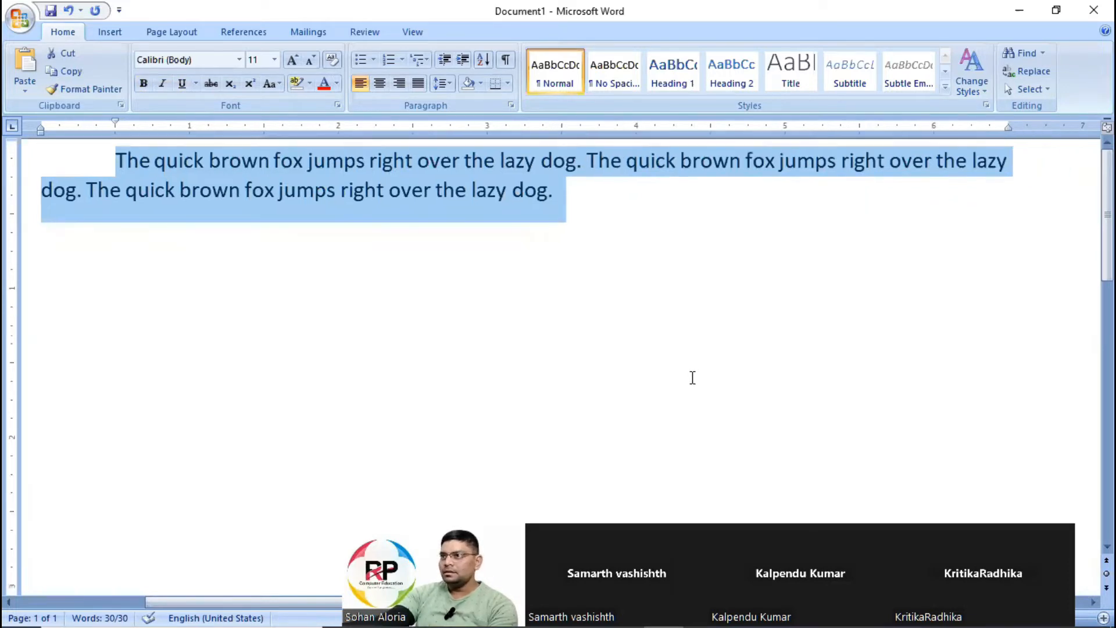
scroll(691, 378, "down", 1)
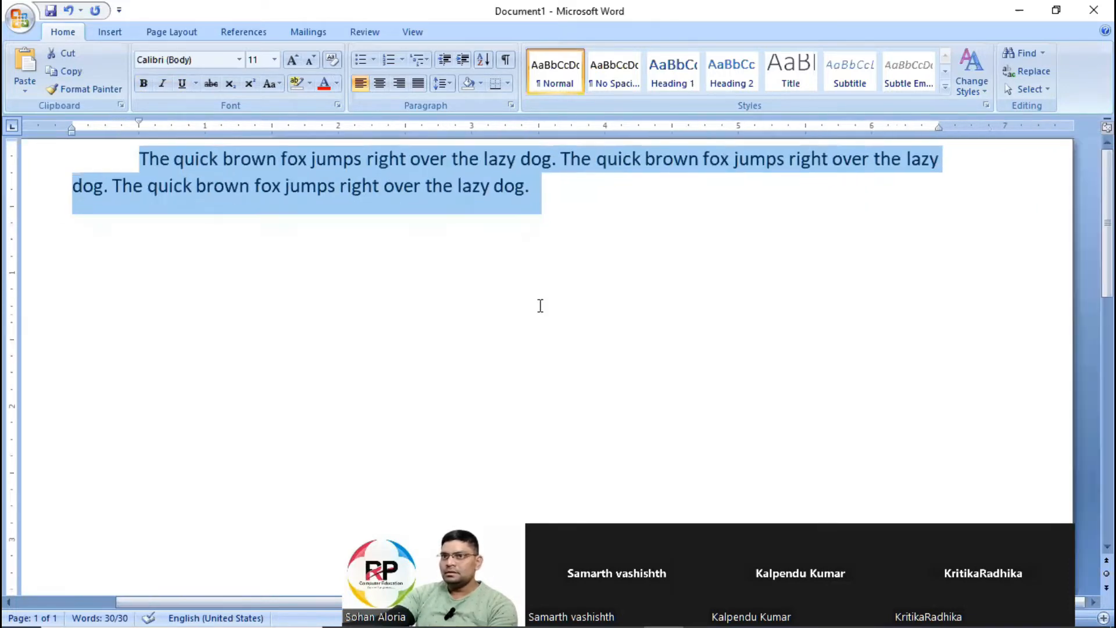
left_click(806, 236)
left_click(161, 159)
key("ctrl+a")
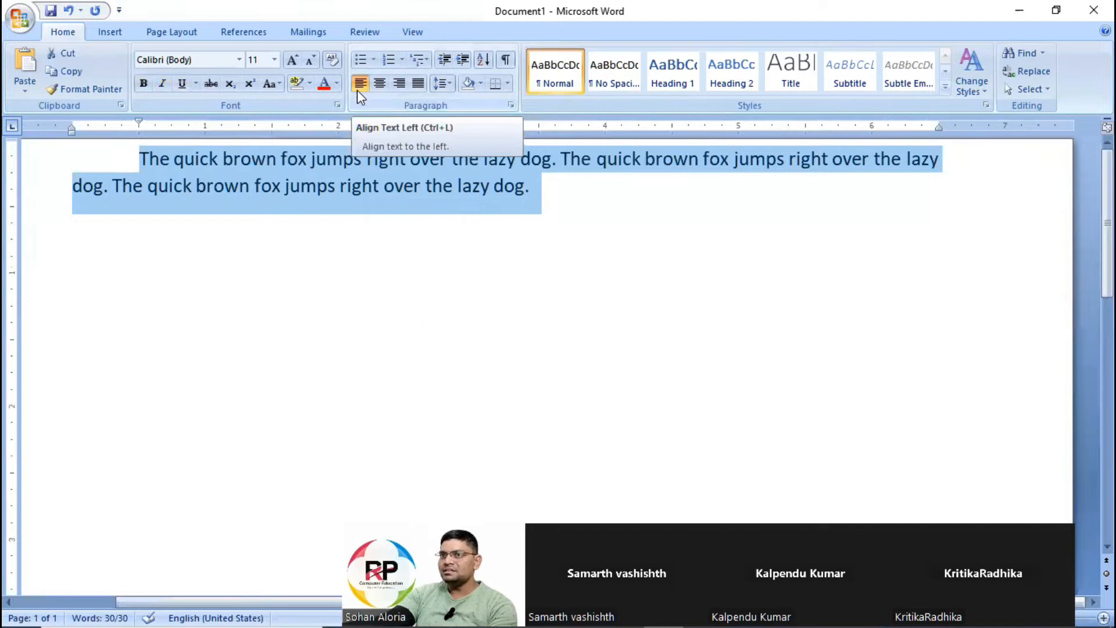
left_click(360, 87)
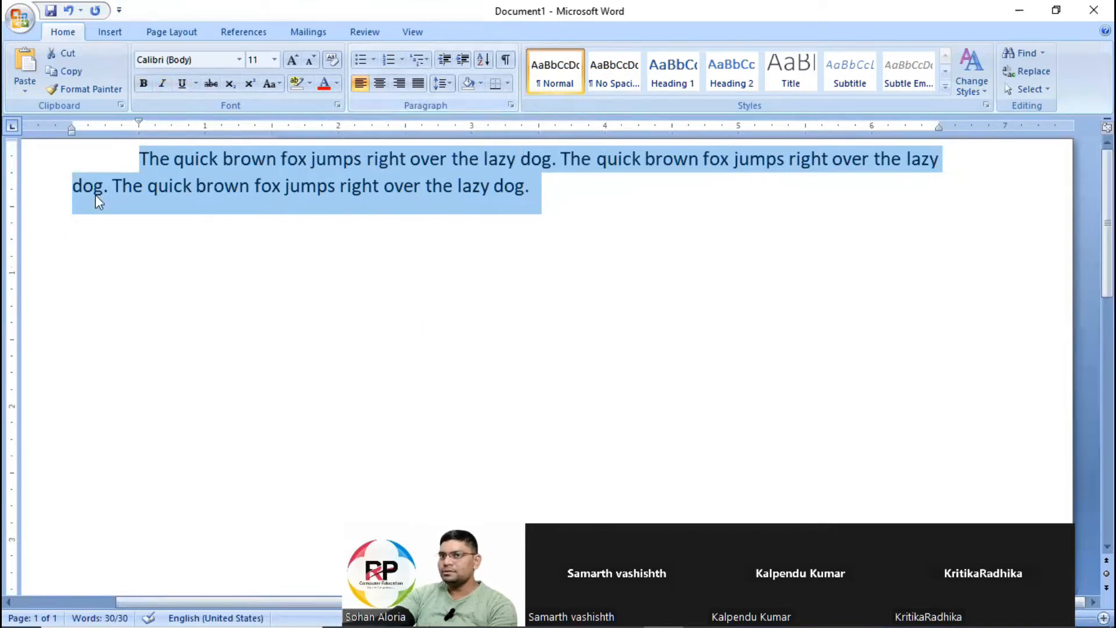
left_click(139, 159)
key("BackSpace")
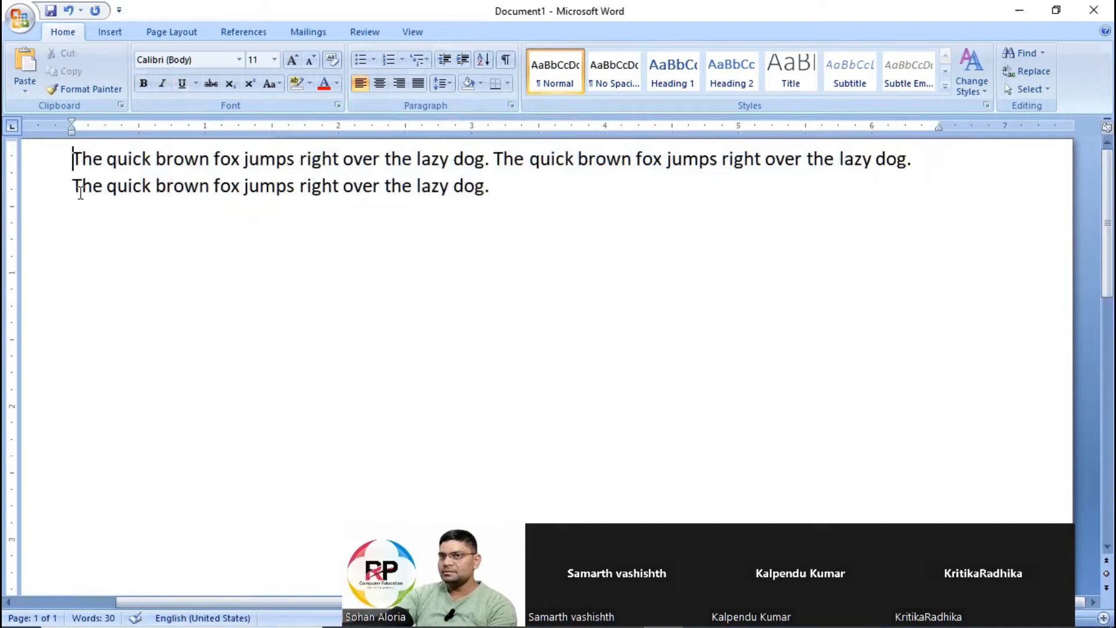
Append another copy of the sentence "The quick brown fox jumps right over the lazy dog." to the end of the paragraph.
left_click(487, 192)
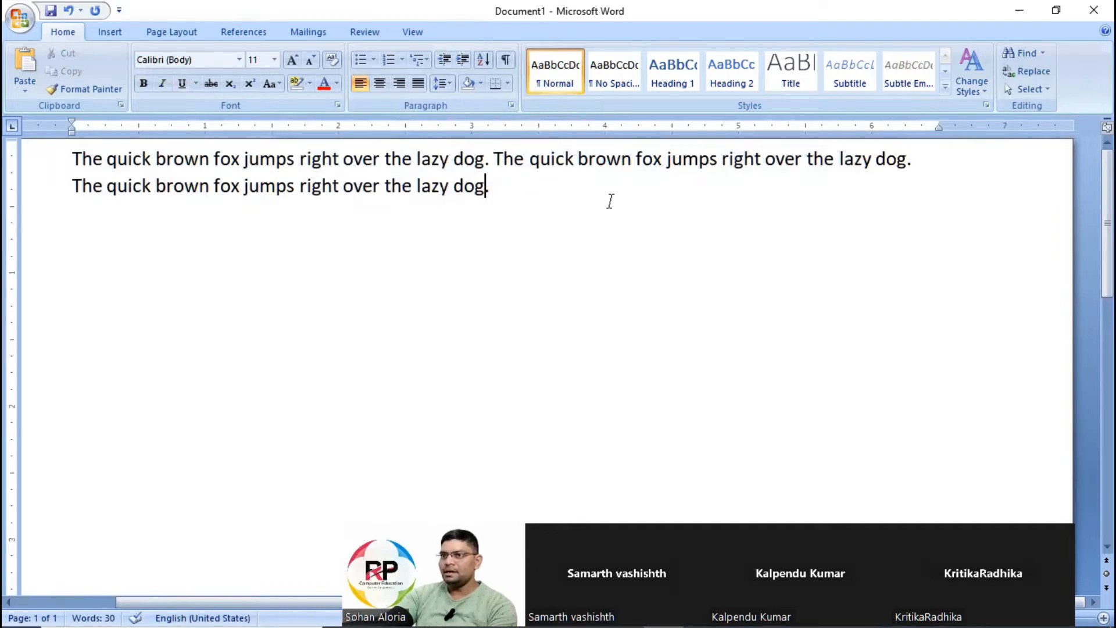
type(".")
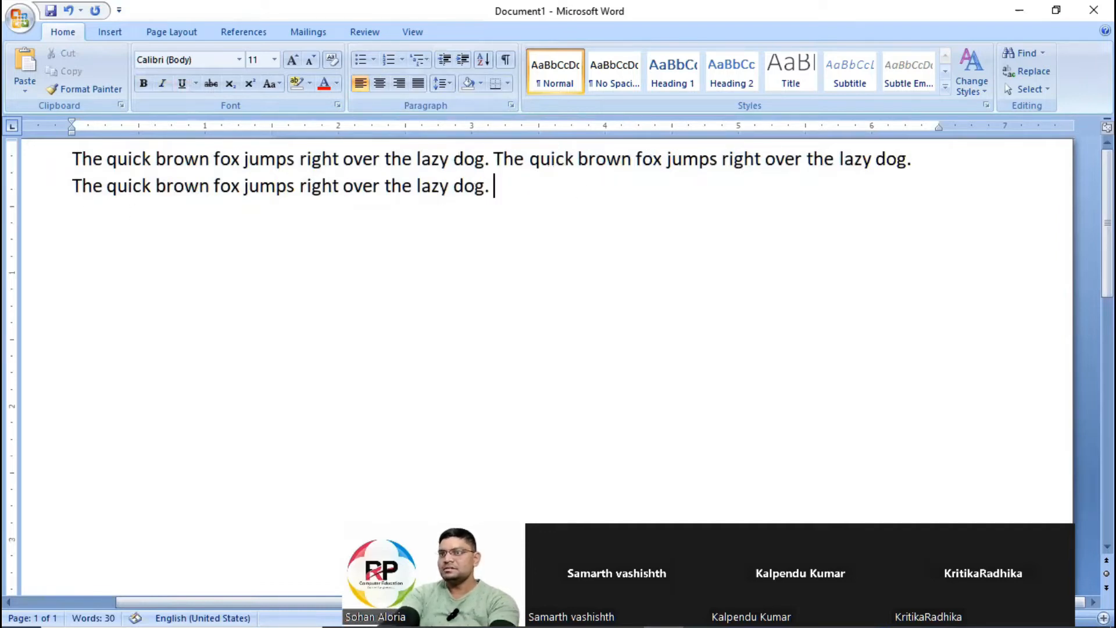
key("shift+Up")
key("shift+Up")
key("shift+Down")
key("shift+Down")
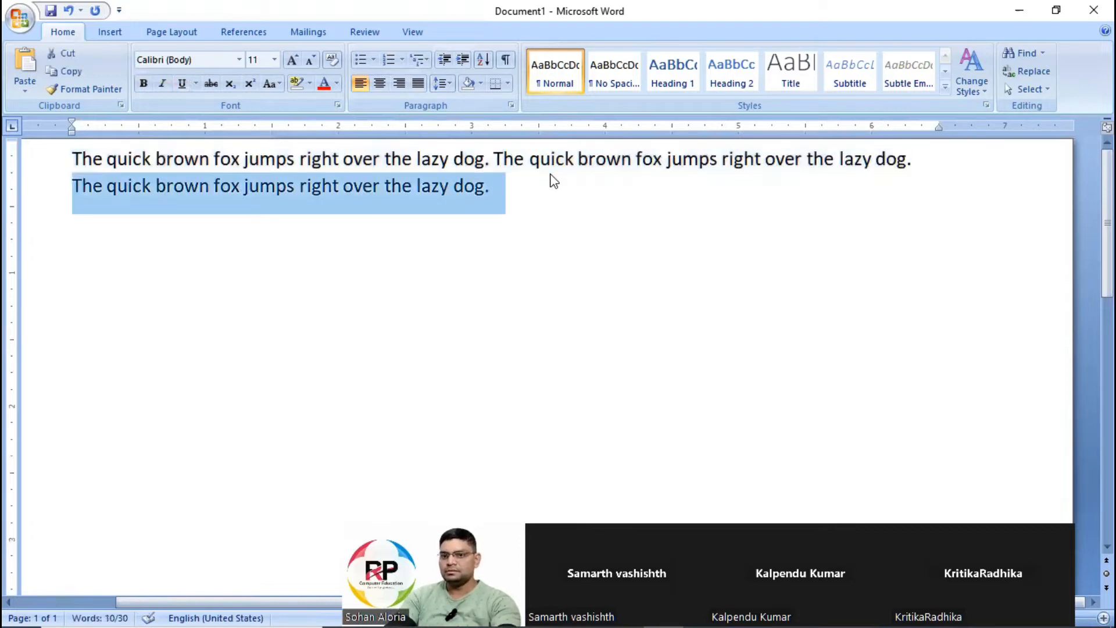
key("BackSpace")
type("The quick brown fox jumps right over the lazy dog.")
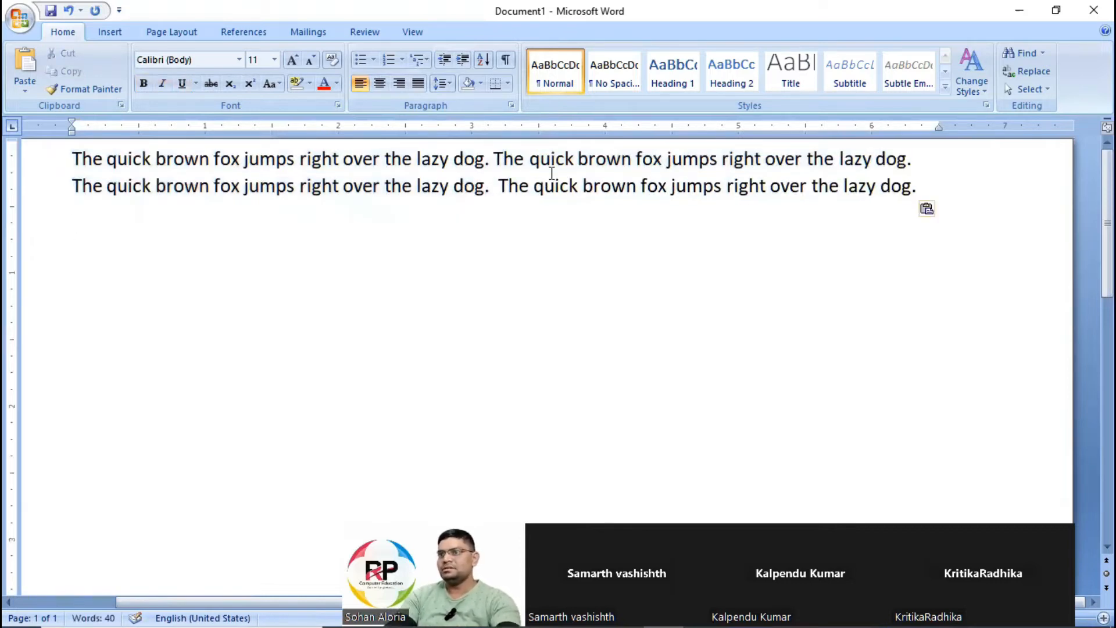
Indent the first line of the paragraph to the half-inch mark.
key("Up")
key("ctrl+a")
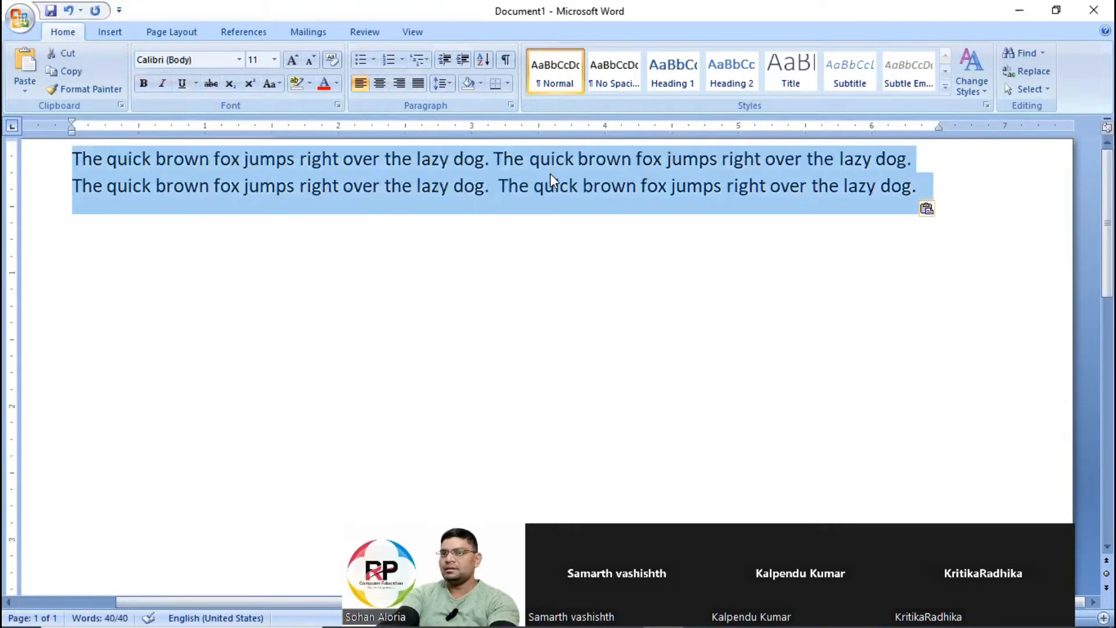
key("Left")
key("End")
key("Down")
key("Home")
key("Up")
key("Tab")
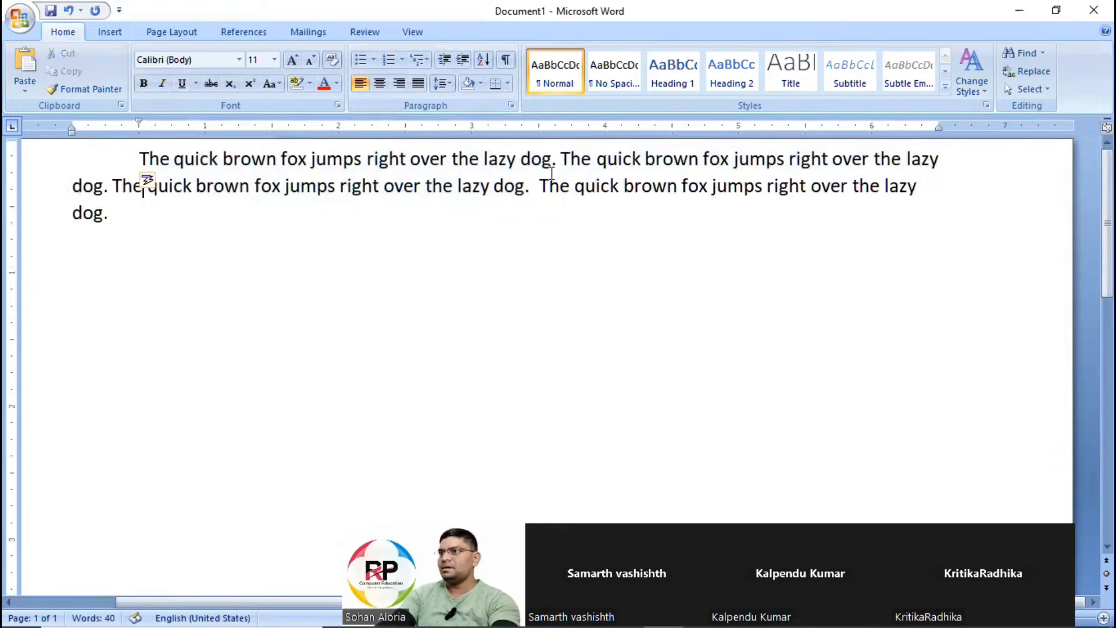
Remove the first-line indent and paste three more copies of the sentence at the end of the paragraph.
key("Down")
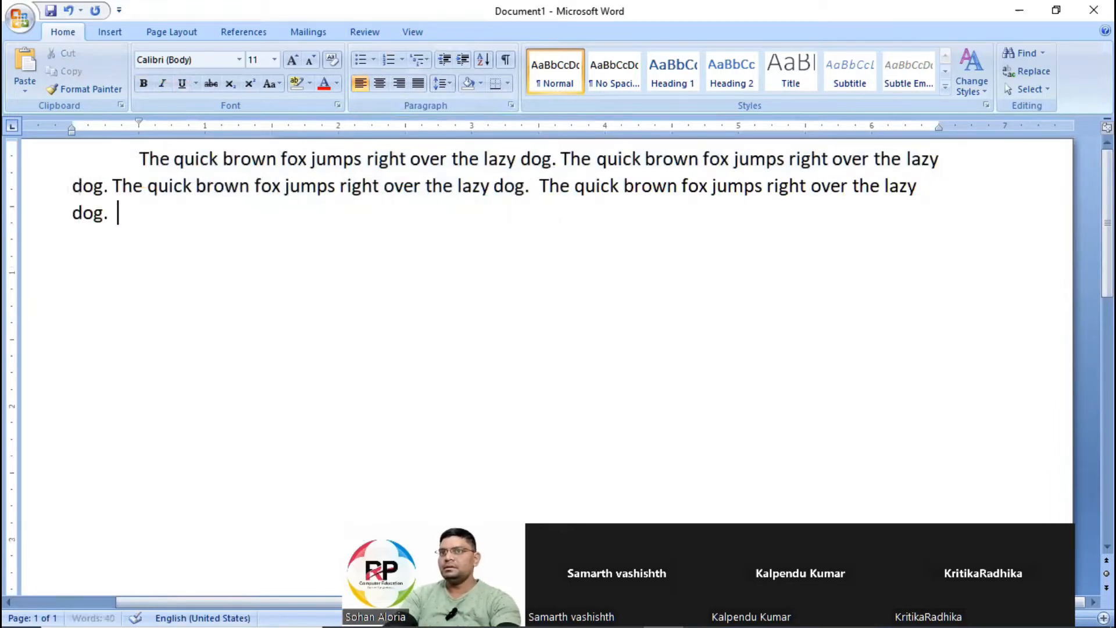
type("The quick brown fox jumps right over the lazy dog.")
key("Up")
key("End")
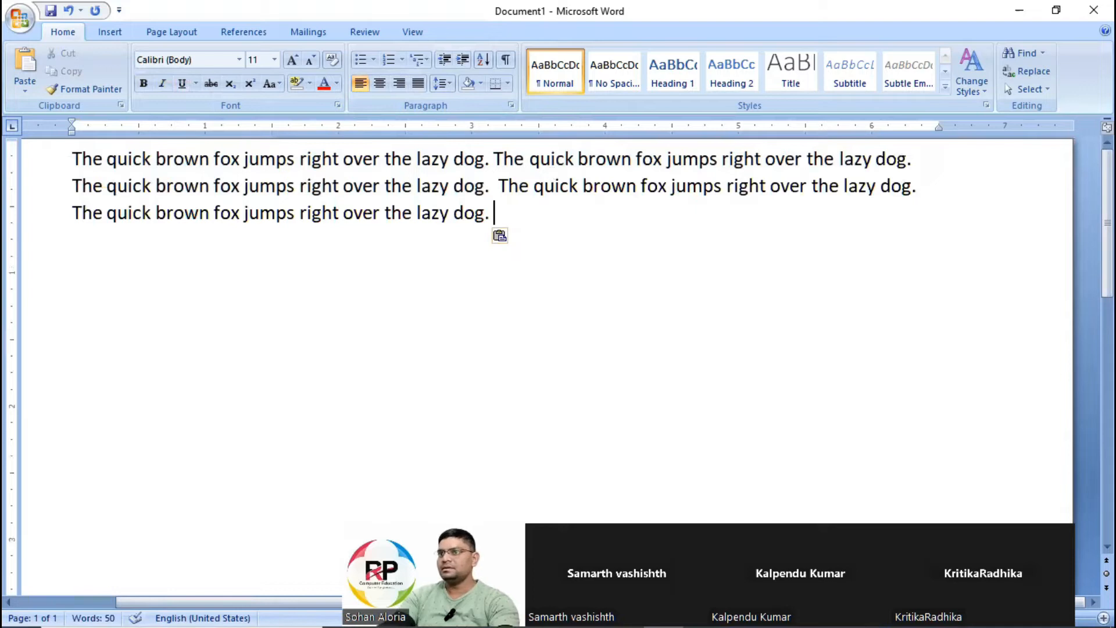
type("The quick brown fox jumps right over the lazy dog.")
type("The quick brown fox jumps right over the lazy dog.")
key("Up")
key("Up")
key("End")
key("Right")
key("End")
key("Delete")
Indent the first line of the extended paragraph to the half-inch mark.
key("Up")
key("Up")
key("Up")
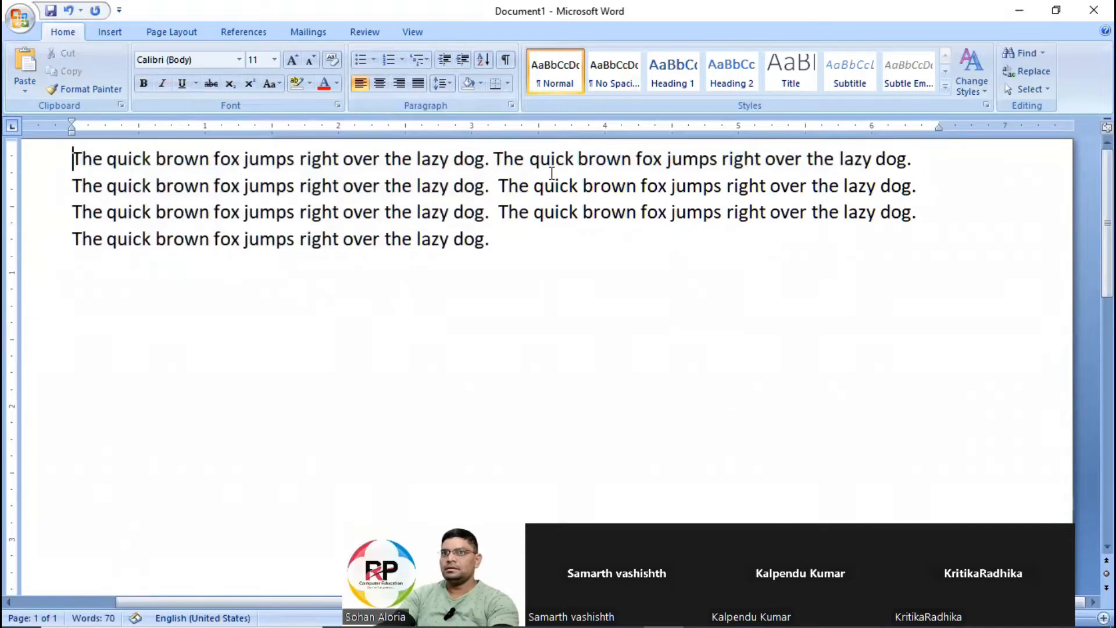
key("Tab")
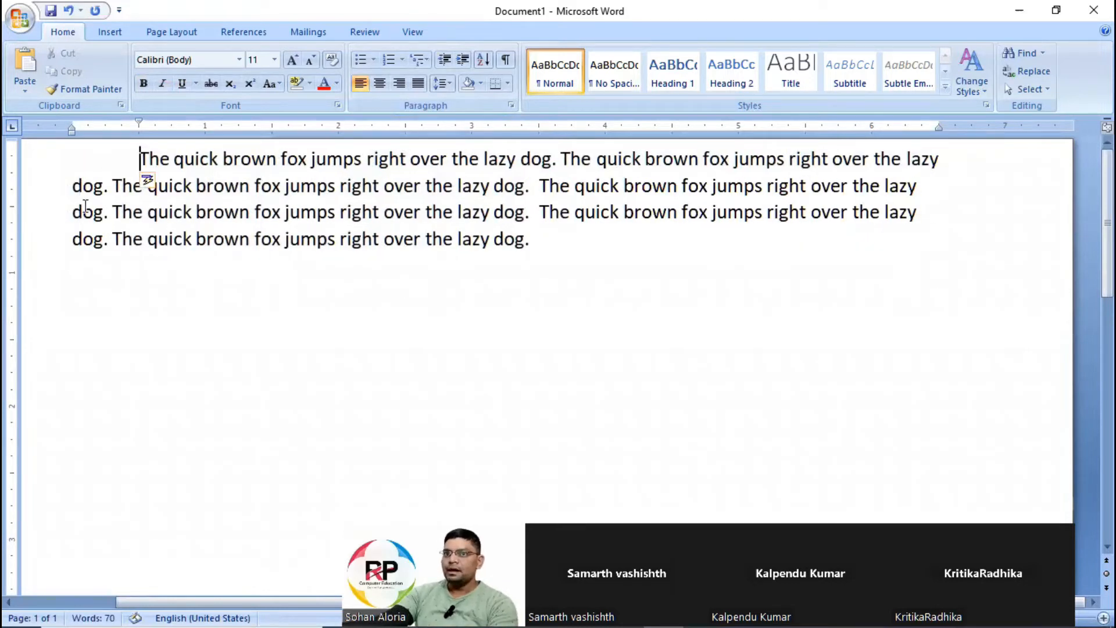
Try deleting the space before "dog" at the start of the paragraph's third line, and undo the deletion.
left_click_drag(71, 186, 112, 186)
left_click_drag(208, 224, 254, 239)
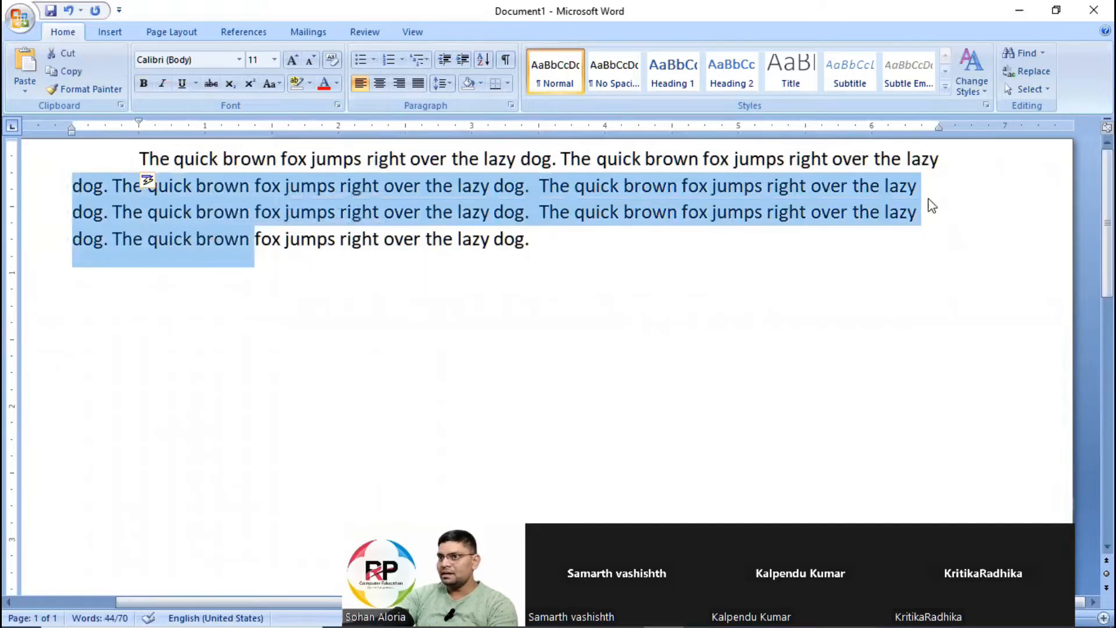
left_click(72, 213)
key("BackSpace")
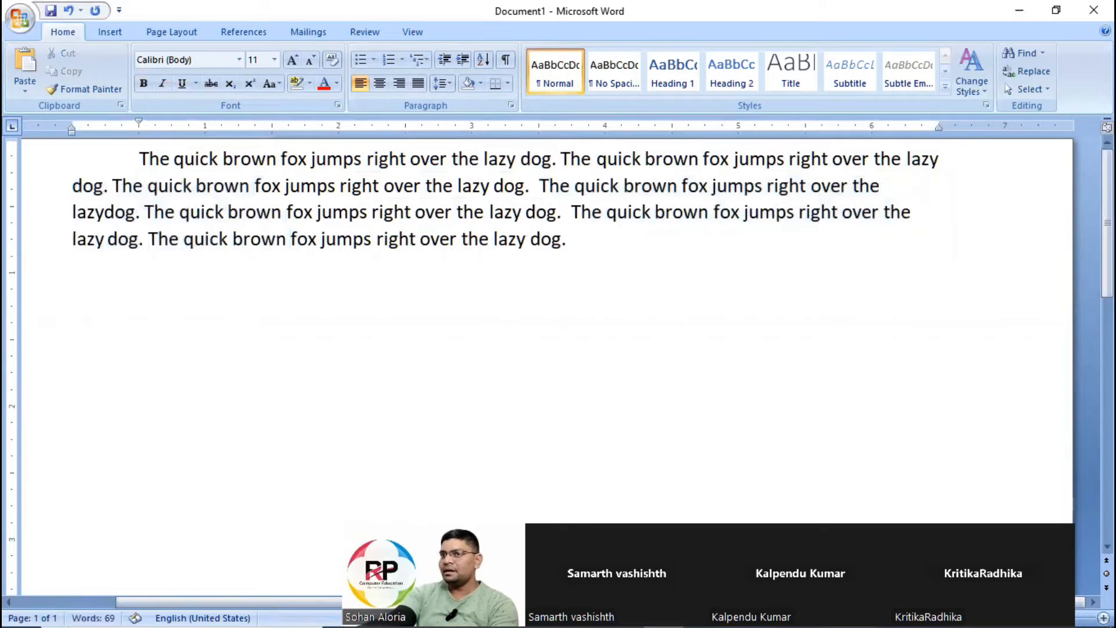
key("BackSpace")
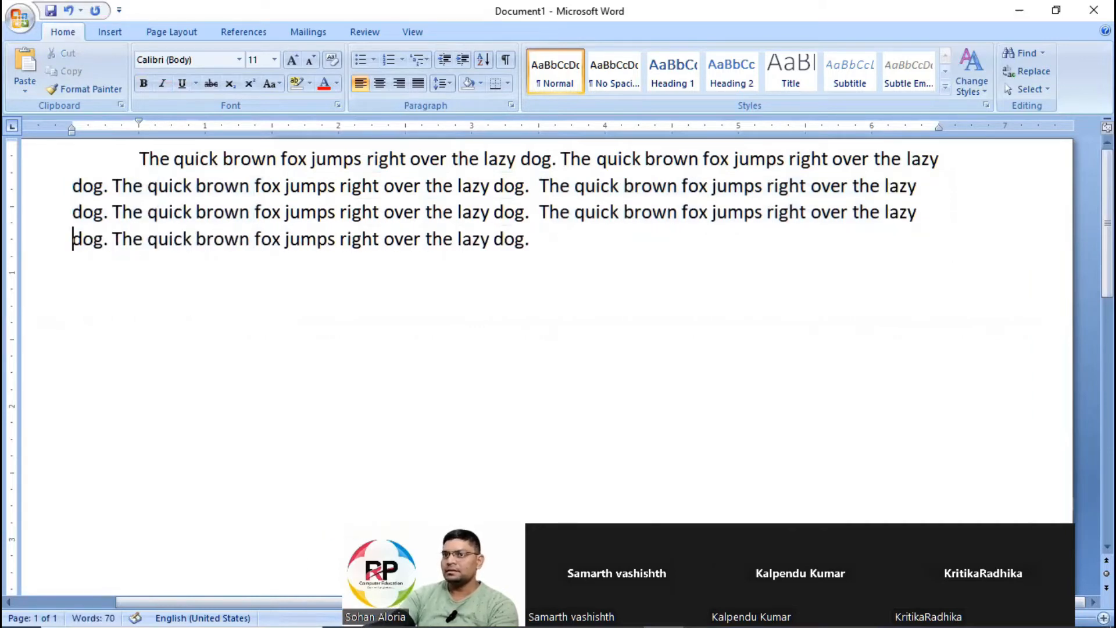
Examine how the line beginnings and line ends of the left-aligned paragraph line up.
left_click_drag(124, 160, 192, 213)
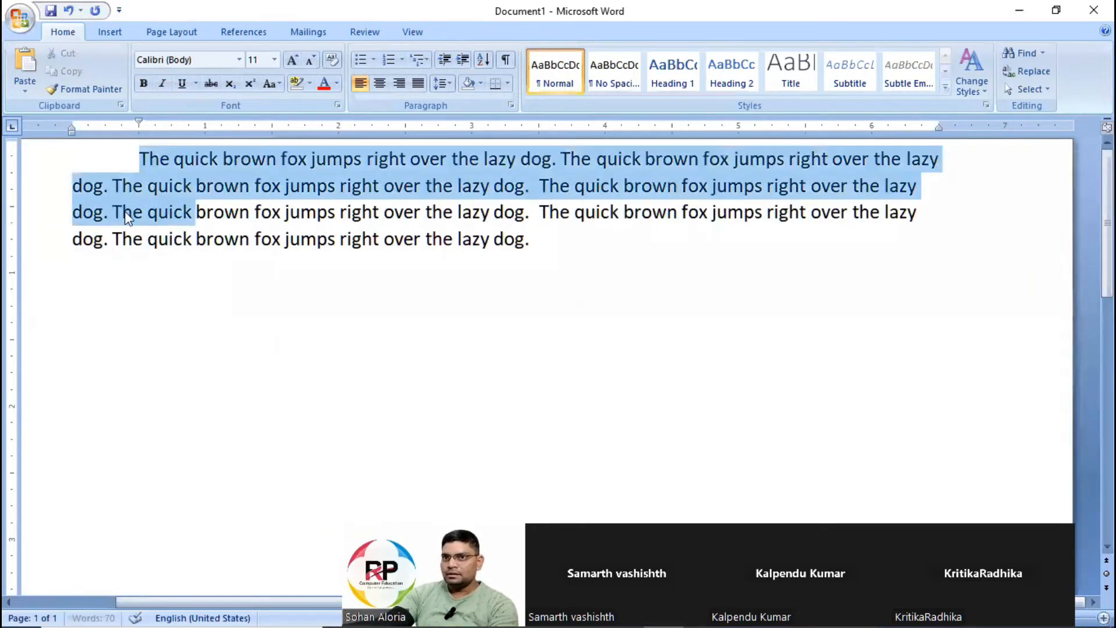
left_click(79, 187)
left_click_drag(80, 208, 102, 238)
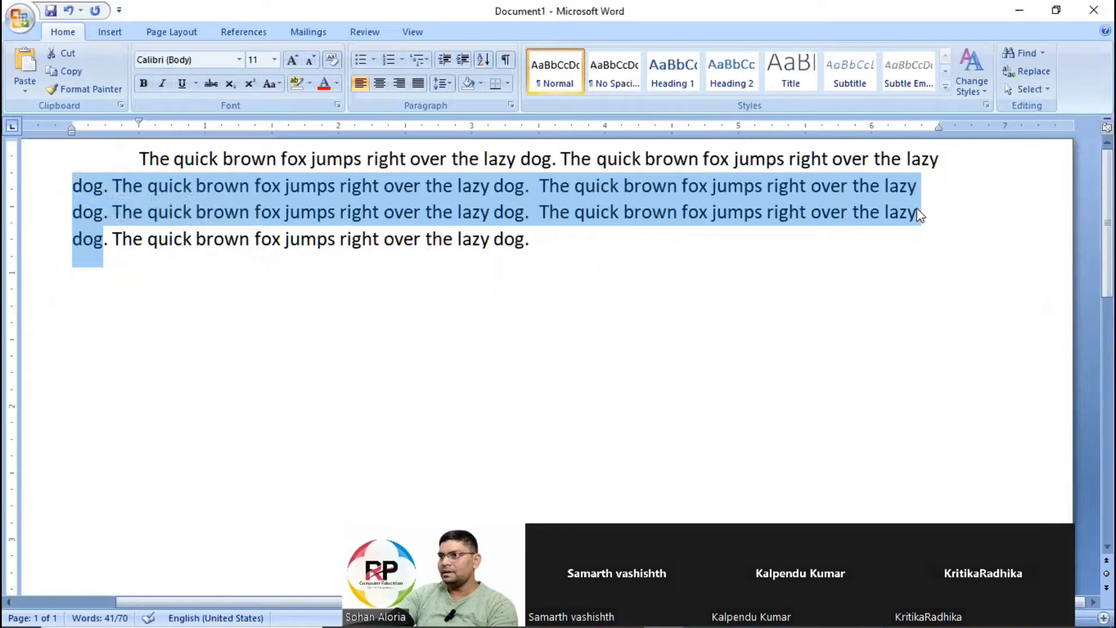
left_click(933, 160)
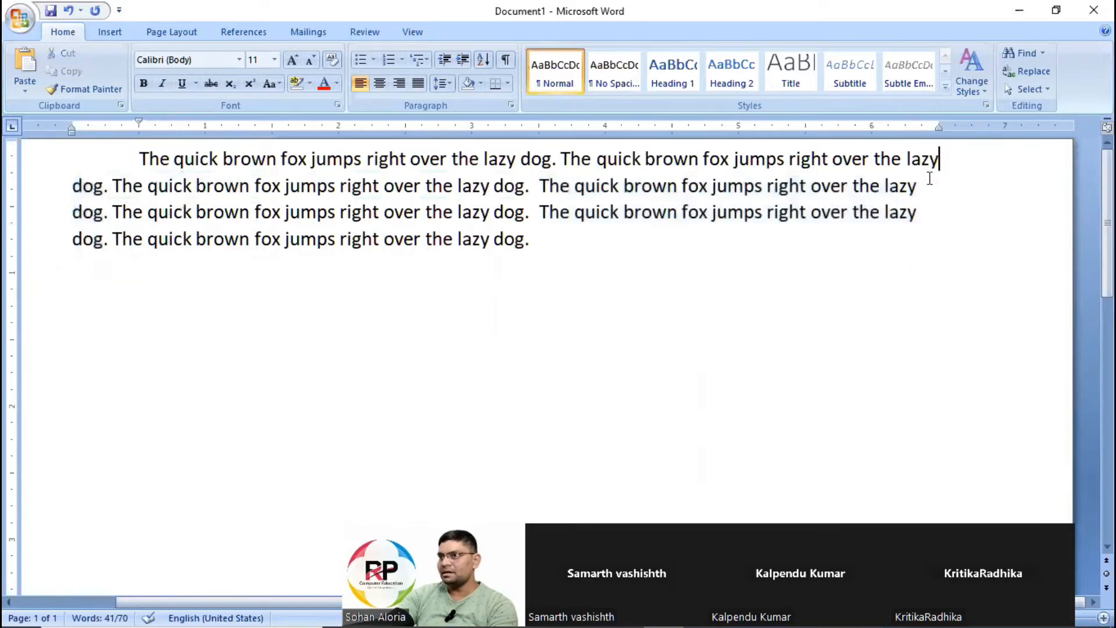
left_click_drag(933, 161, 927, 219)
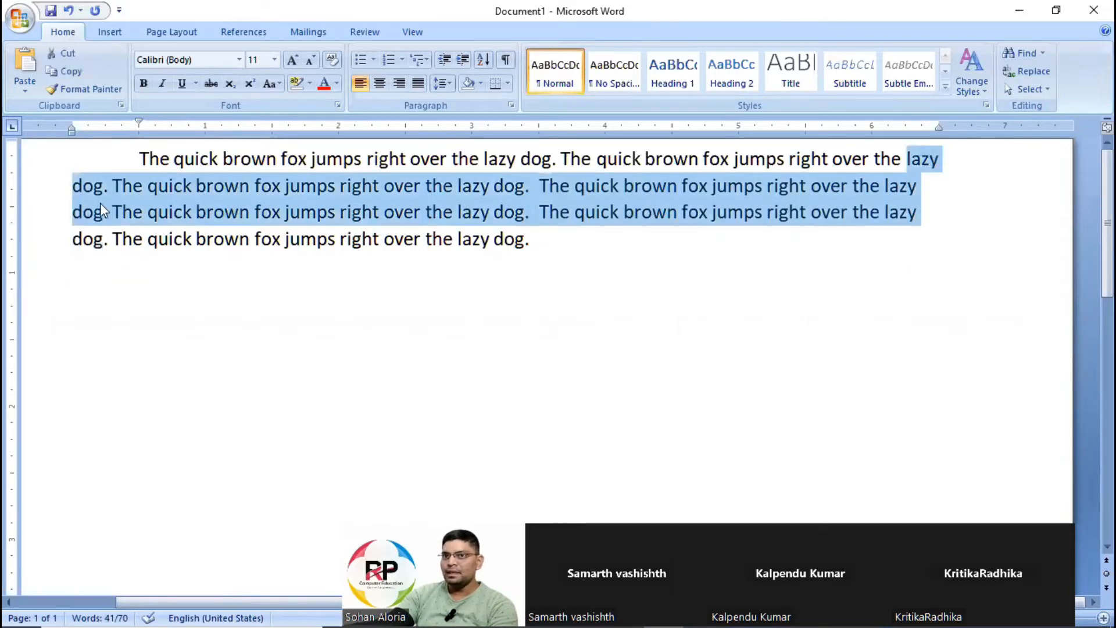
left_click(91, 179)
left_click_drag(91, 179, 135, 247)
left_click_drag(143, 160, 590, 240)
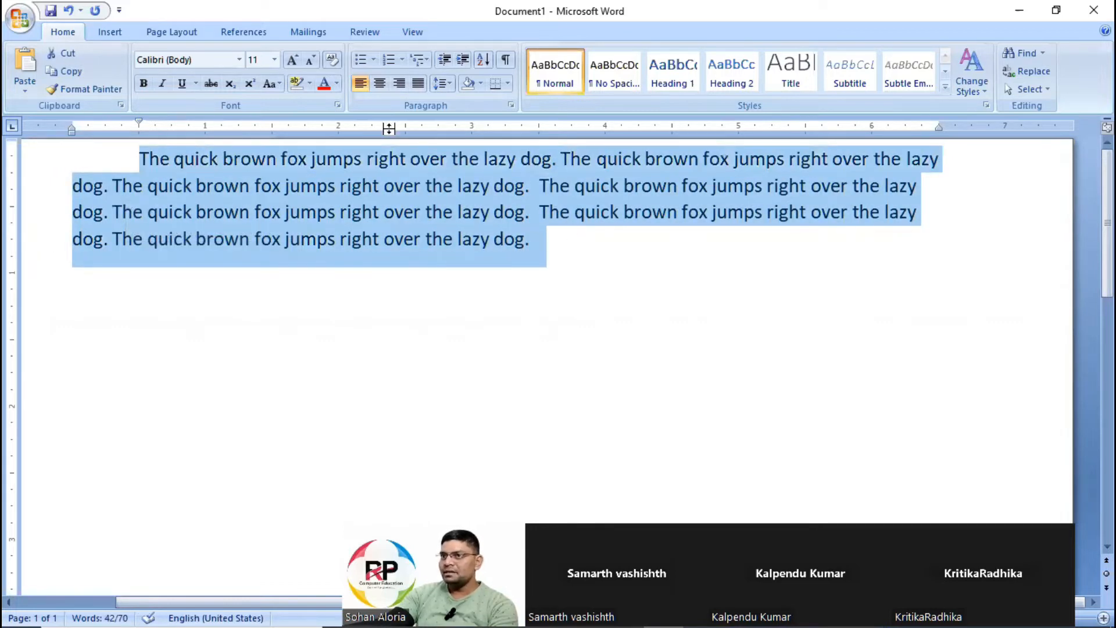
Try center, right and justified alignment on the paragraph, and return it to left alignment.
left_click(359, 85)
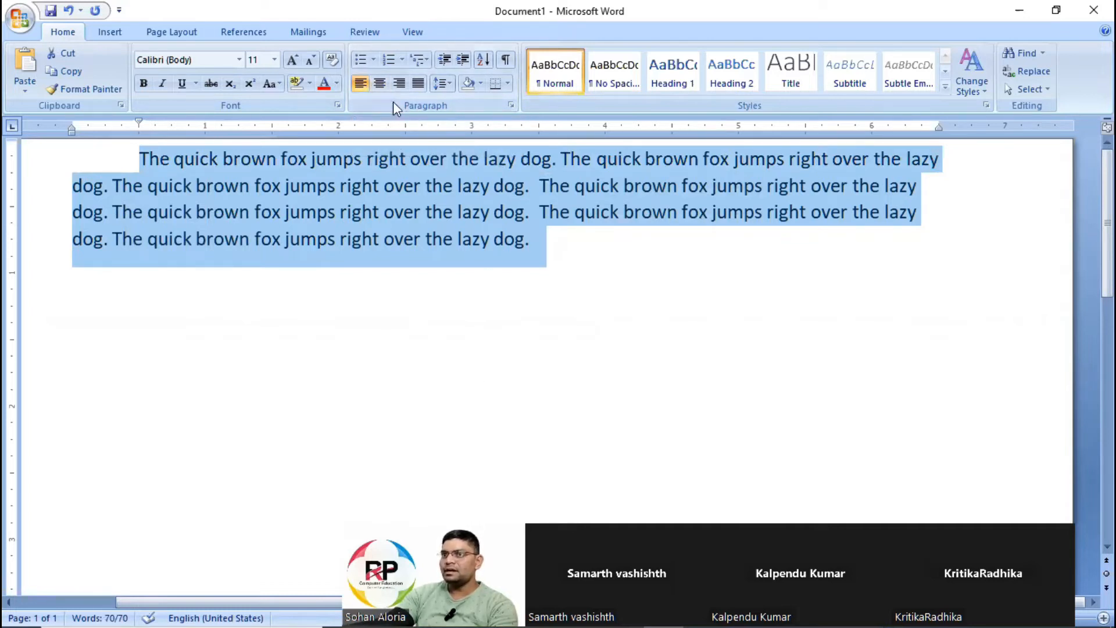
left_click(381, 86)
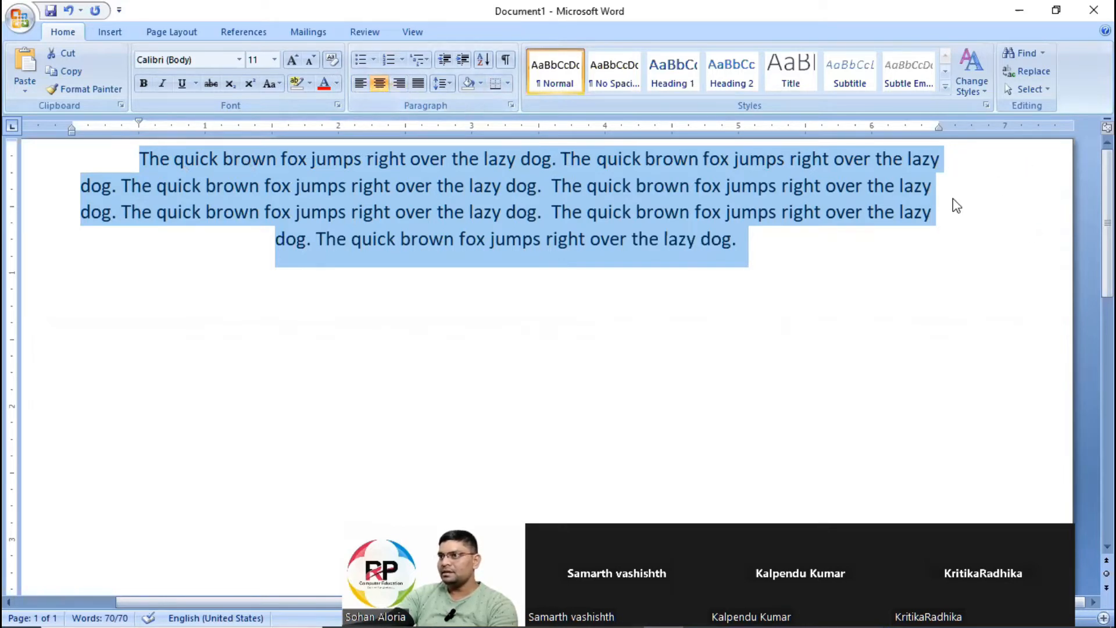
left_click(400, 84)
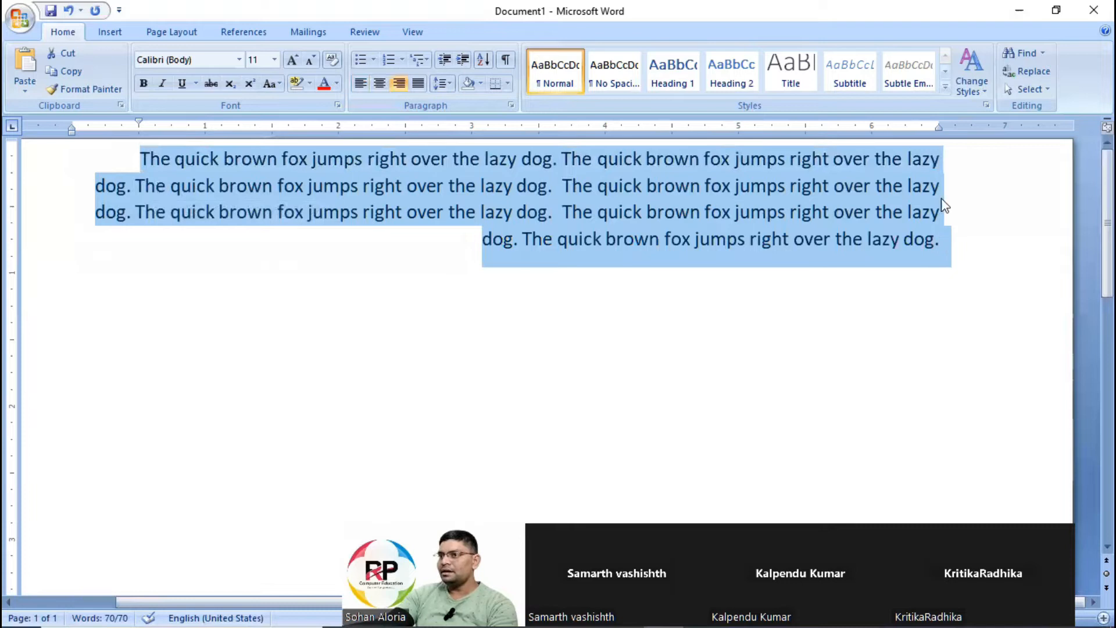
left_click(421, 82)
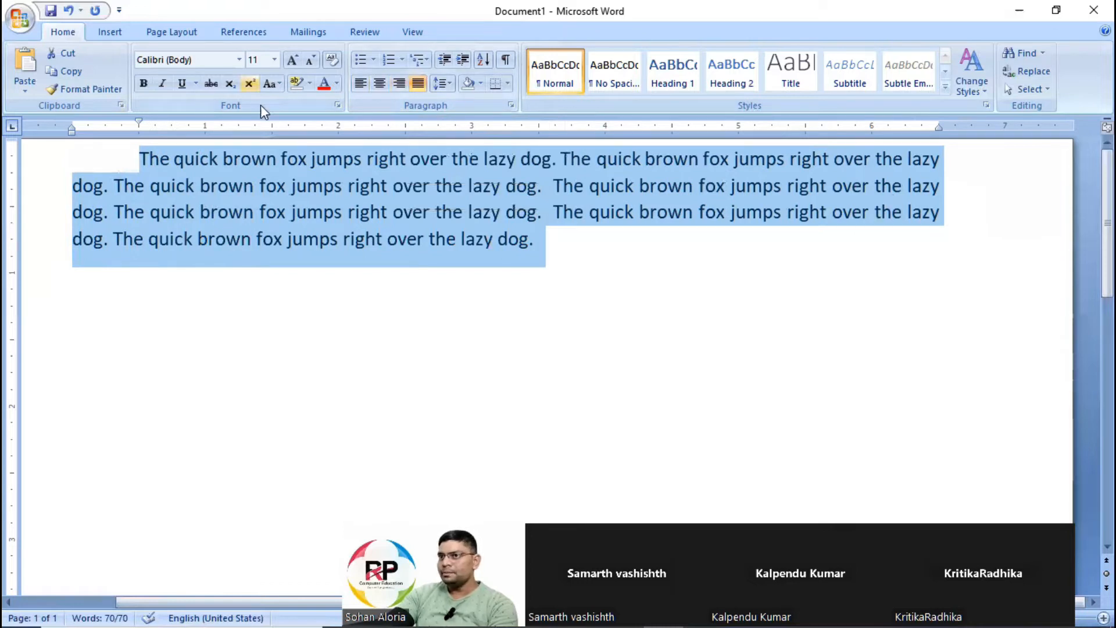
left_click(361, 83)
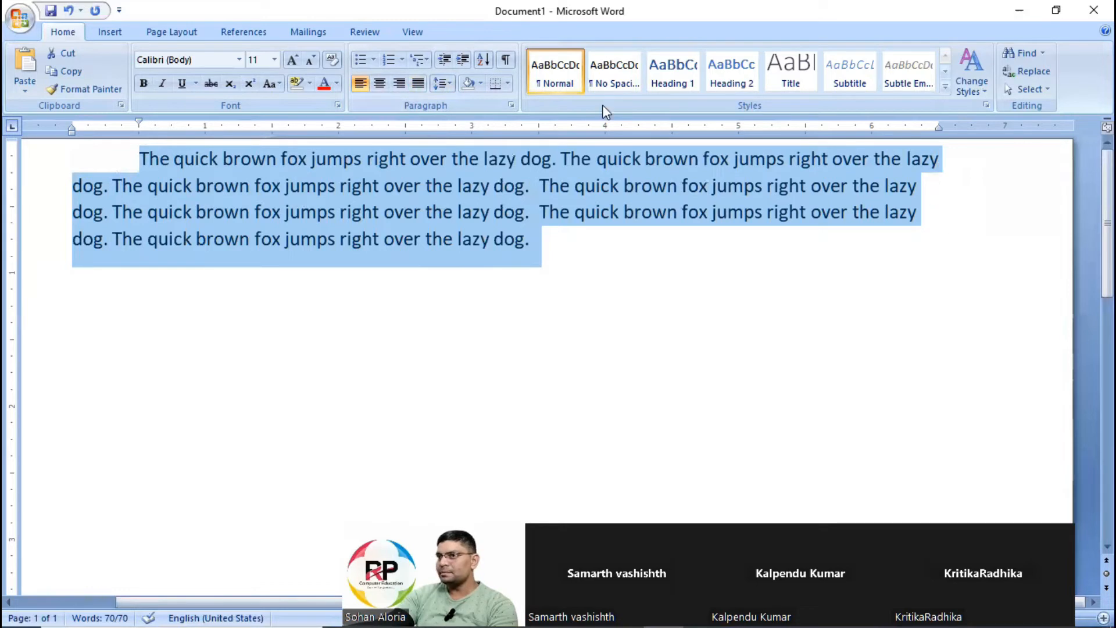
left_click(418, 83)
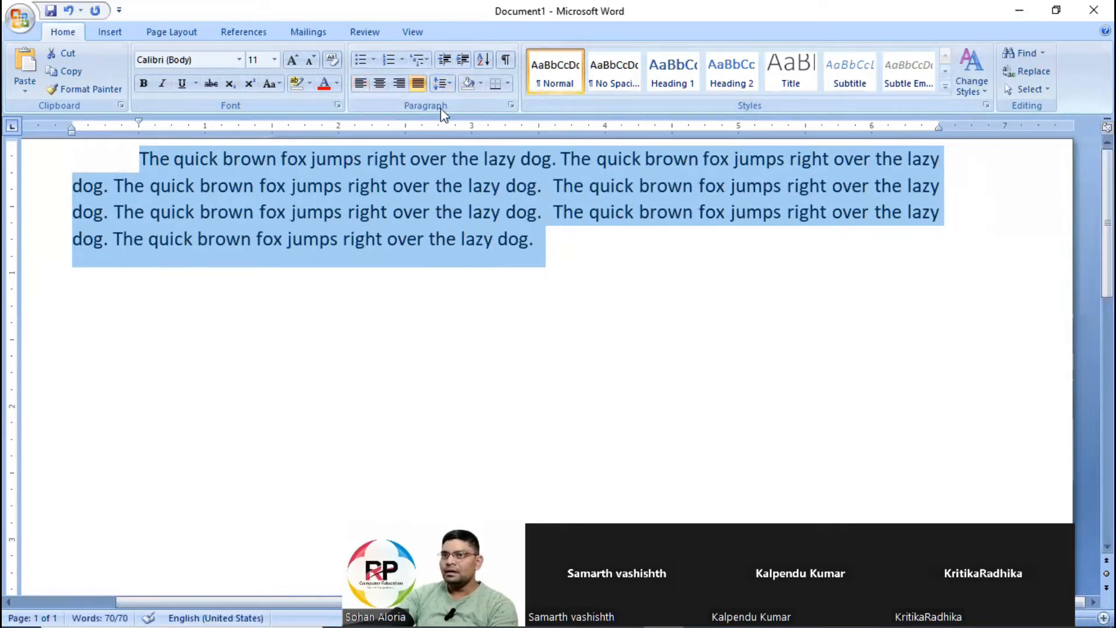
left_click(418, 83)
left_click(531, 277)
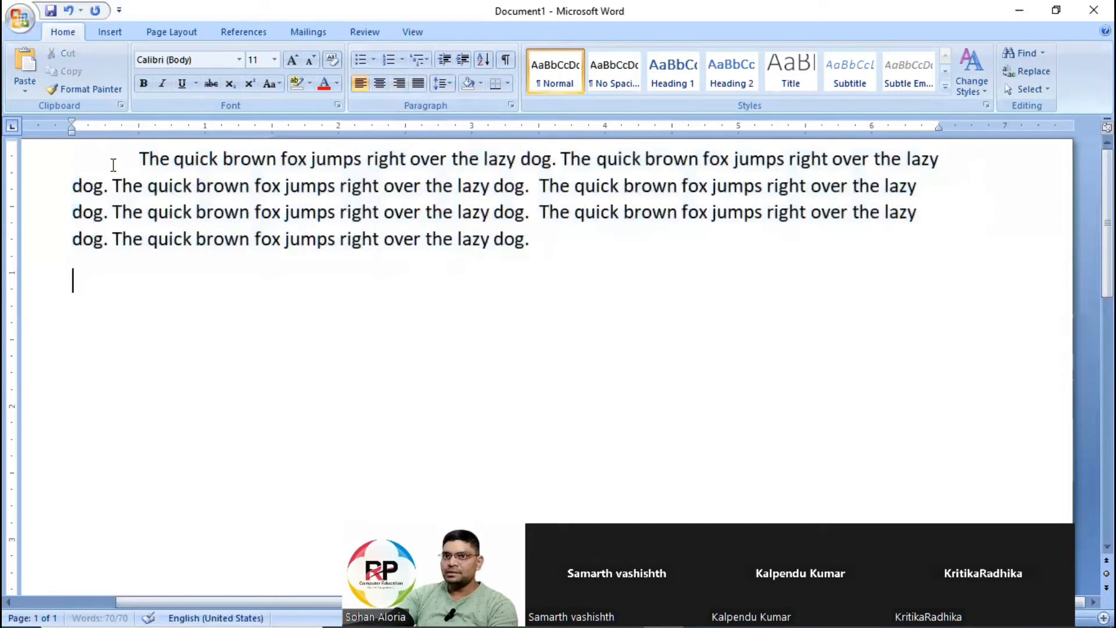
Add the label "(Left Alignment)" at the end of the paragraph.
left_click_drag(132, 154, 563, 250)
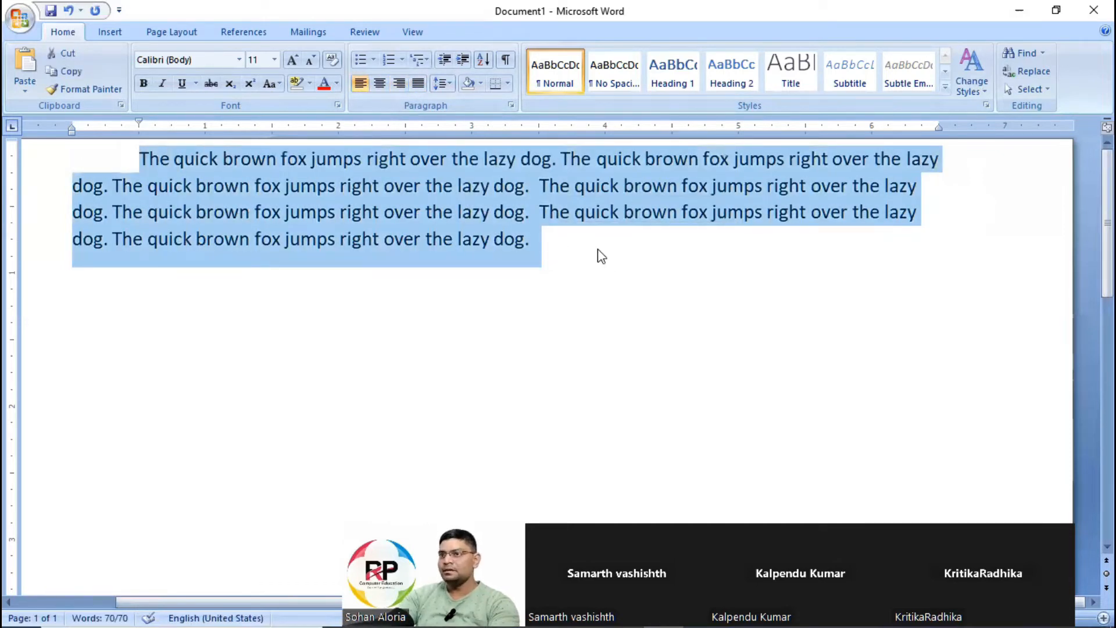
left_click(600, 254)
type("()")
key("Left")
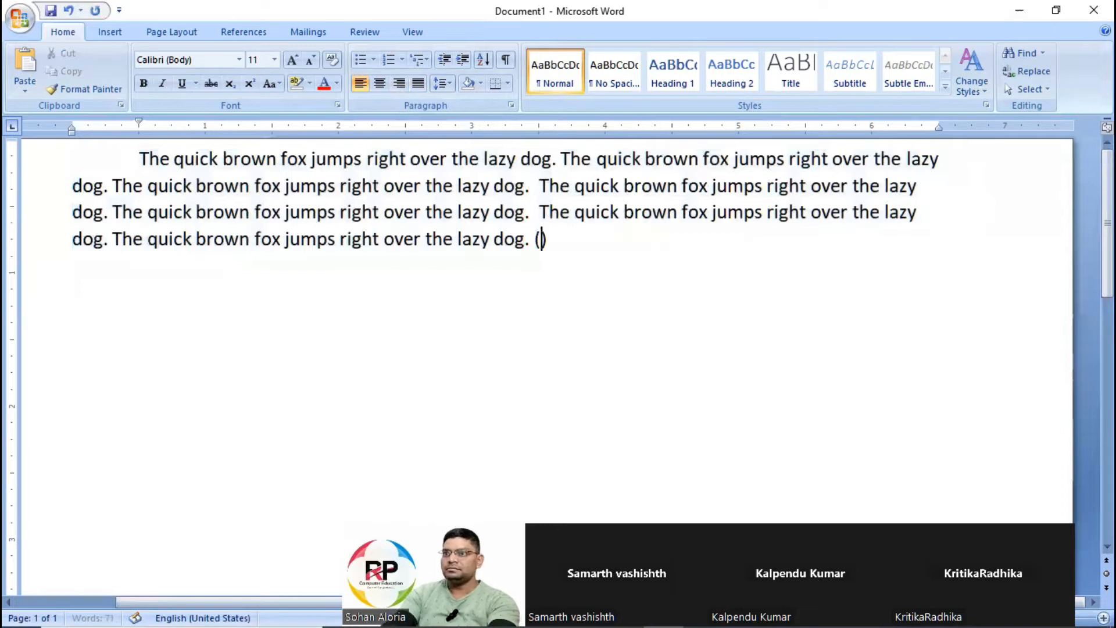
type("LEft")
key("BackSpace")
key("BackSpace")
key("BackSpace")
type("eft Al")
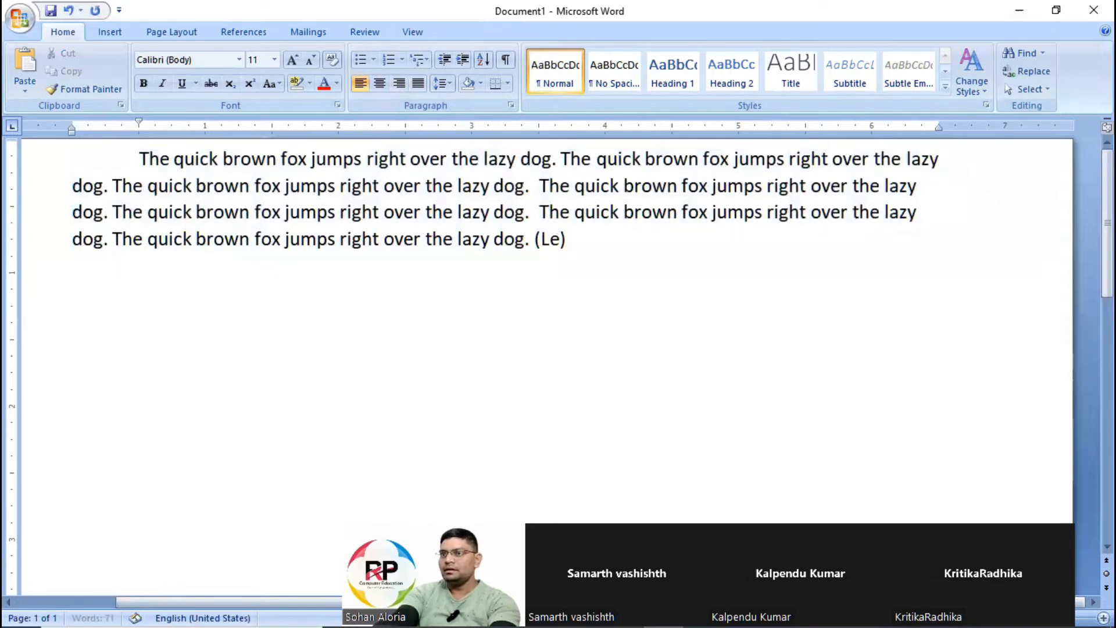
type("ignment")
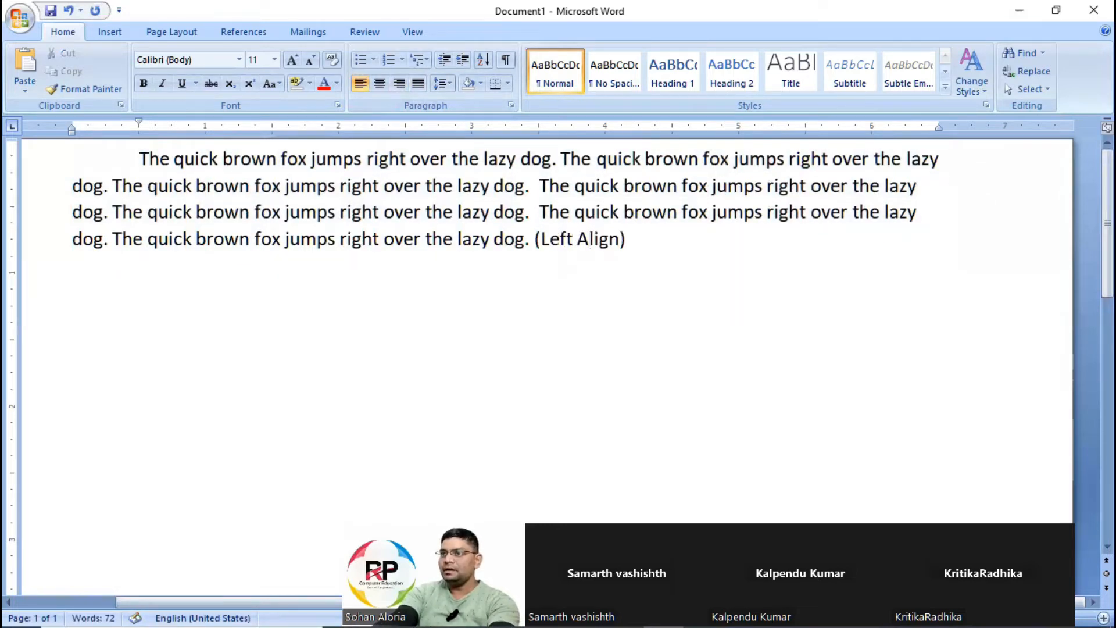
Format the "(Left Alignment)" label in bold red.
key("End")
key("ctrl+shift+Left")
key("ctrl+shift+Left")
key("ctrl+shift+Left")
key("ctrl+shift+Left")
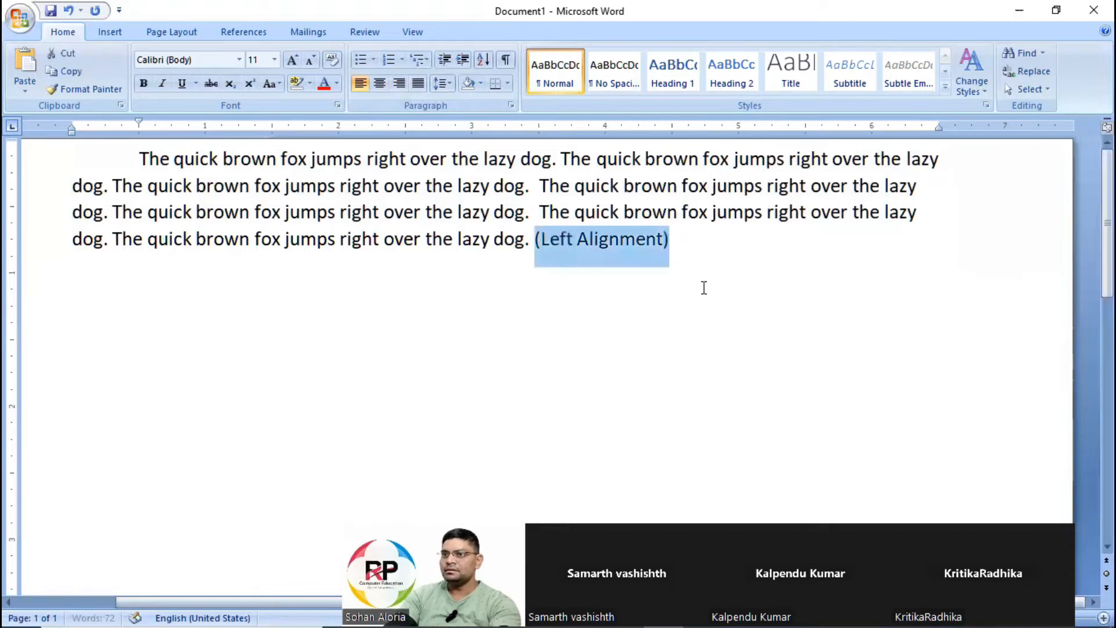
left_click(323, 86)
left_click(144, 83)
left_click(687, 237)
Paste a copy of the labelled paragraph below it and change the copy's label to "(Center Alignment)".
key("ctrl+a")
key("ctrl+c")
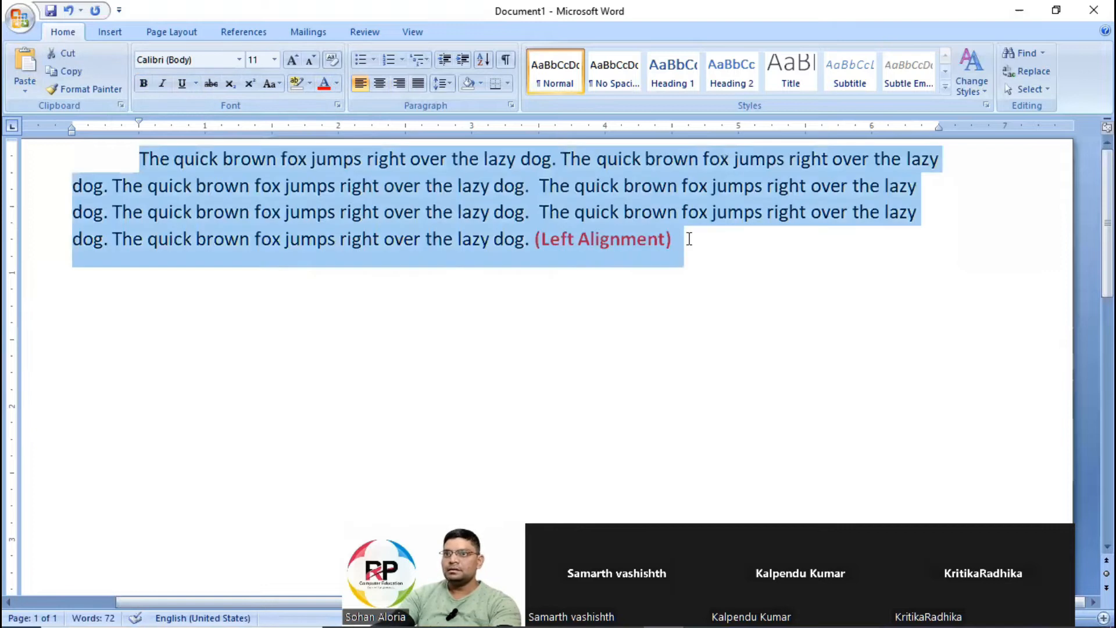
key("Down")
key("ctrl+v")
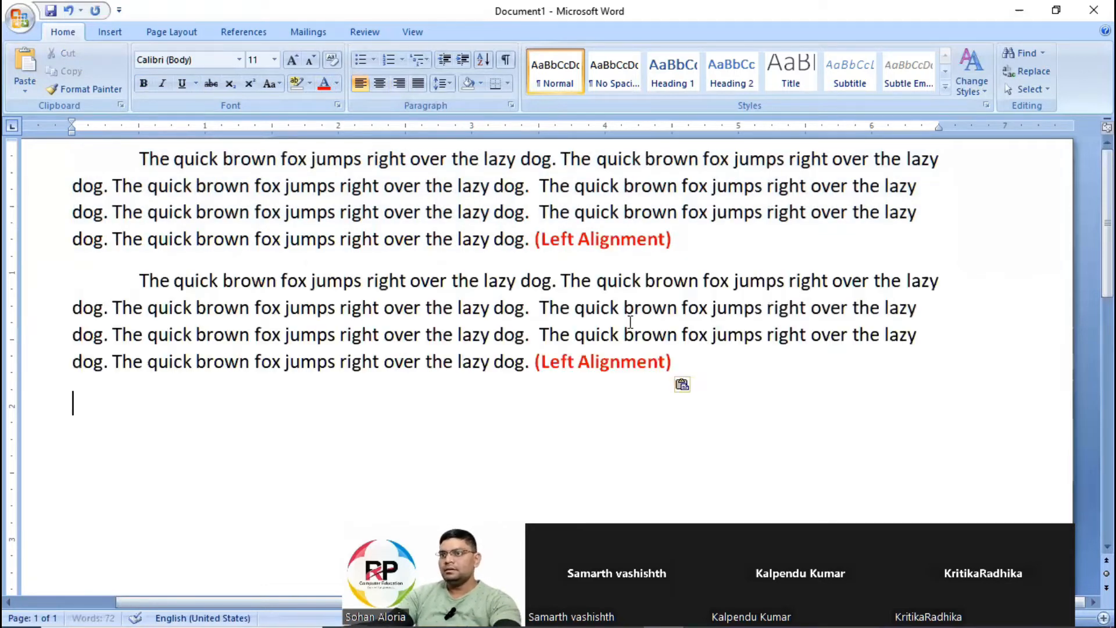
left_click(580, 360)
key("ctrl+shift+Left")
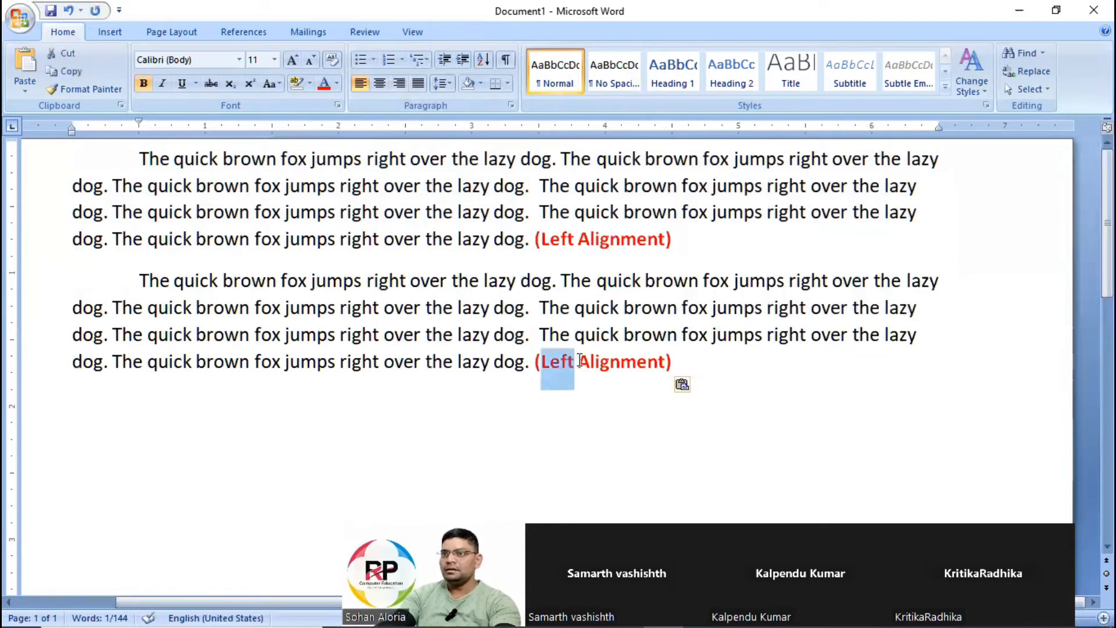
type("Center")
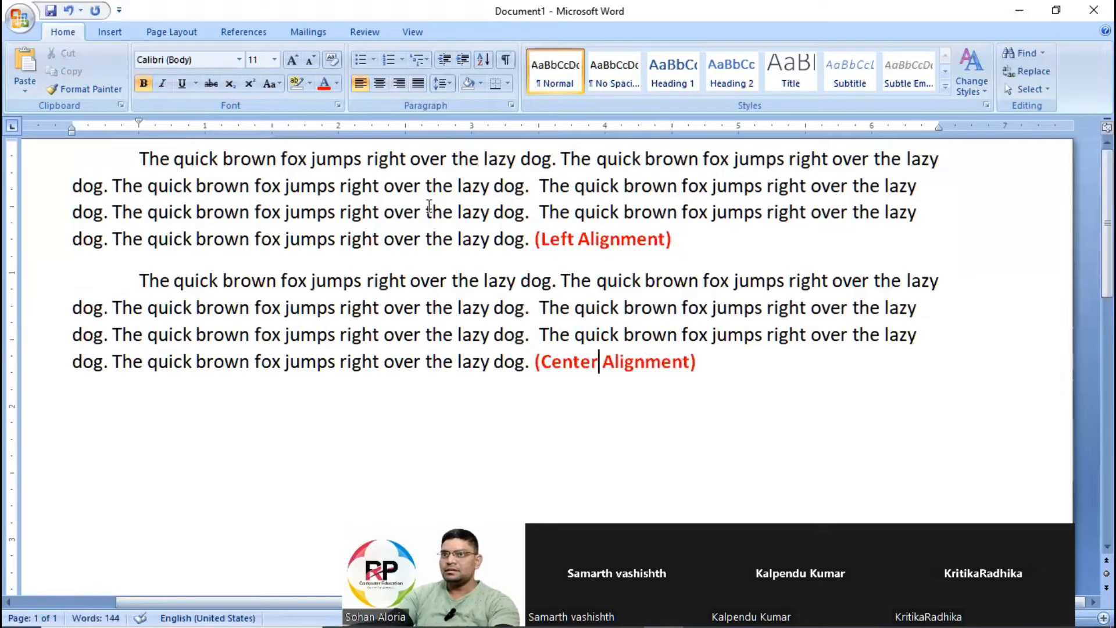
Center-align the second paragraph.
left_click_drag(142, 285, 792, 402)
left_click(381, 83)
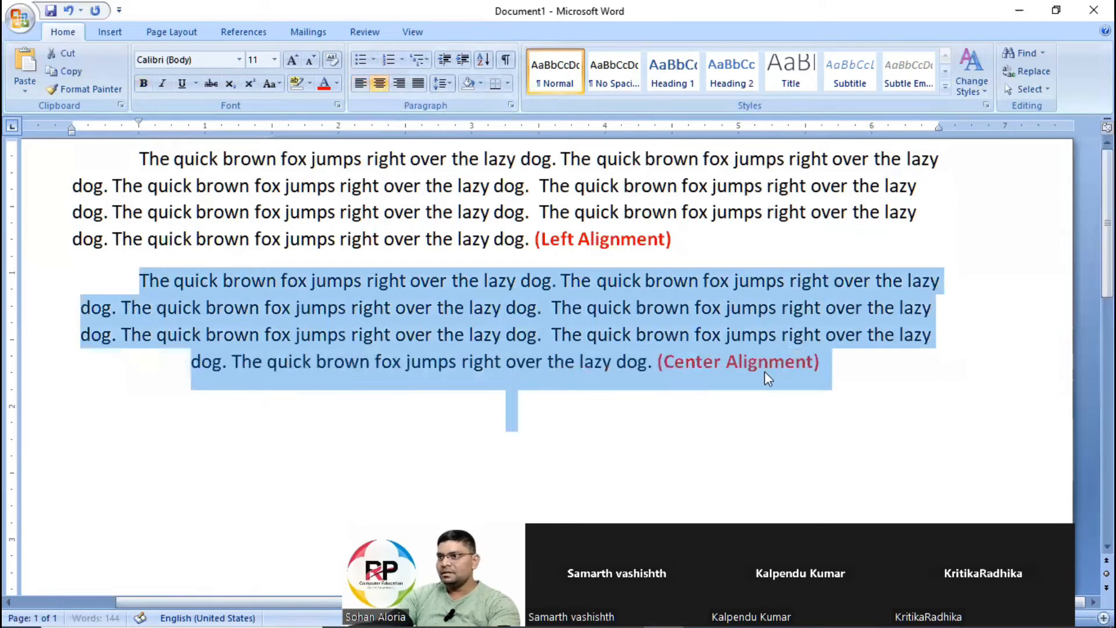
left_click(769, 362)
Paste another copy of the labelled paragraph below the centered one, separated by a blank line, and right-align it.
left_click(852, 375)
key("Return")
key("Return")
key("ctrl+v")
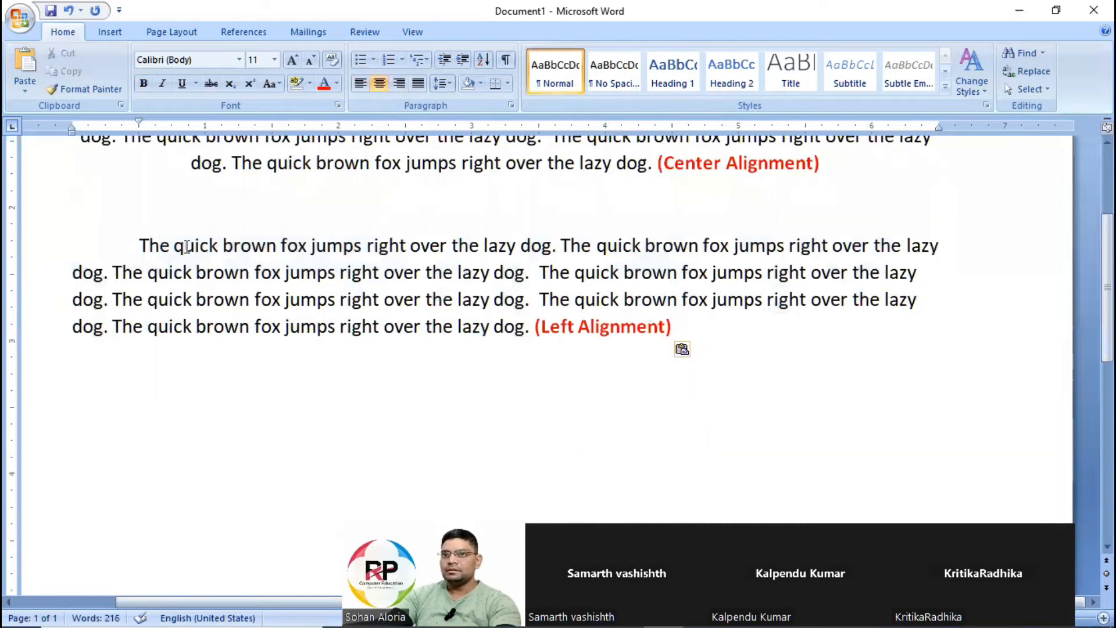
left_click_drag(140, 246, 881, 320)
key("ctrl+c")
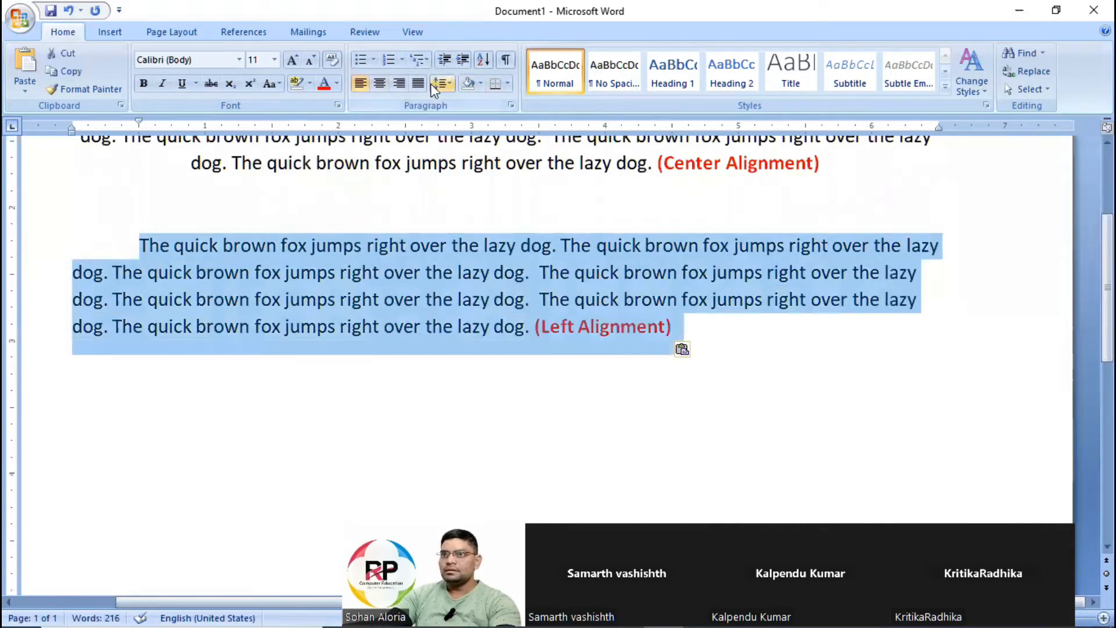
left_click(399, 84)
Change the label of the right-aligned paragraph to "(RightAlignment)".
left_click(931, 323)
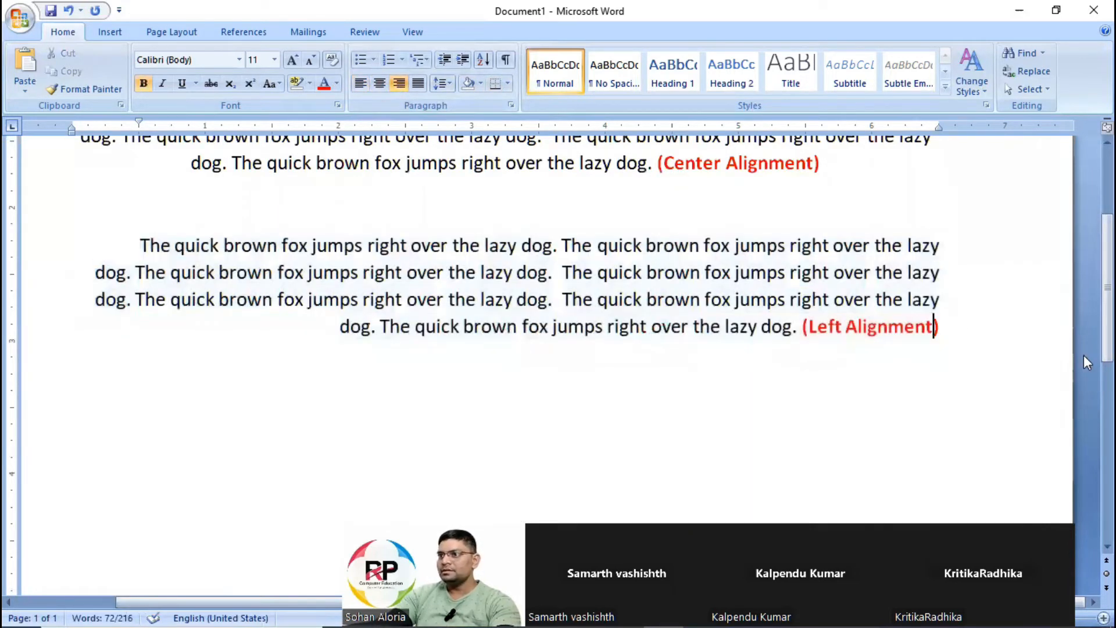
key("Left")
key("Left")
key("Left")
key("Left")
key("Left")
key("Left")
key("Left")
key("Left")
key("Left")
key("Left")
key("ctrl+shift+Left")
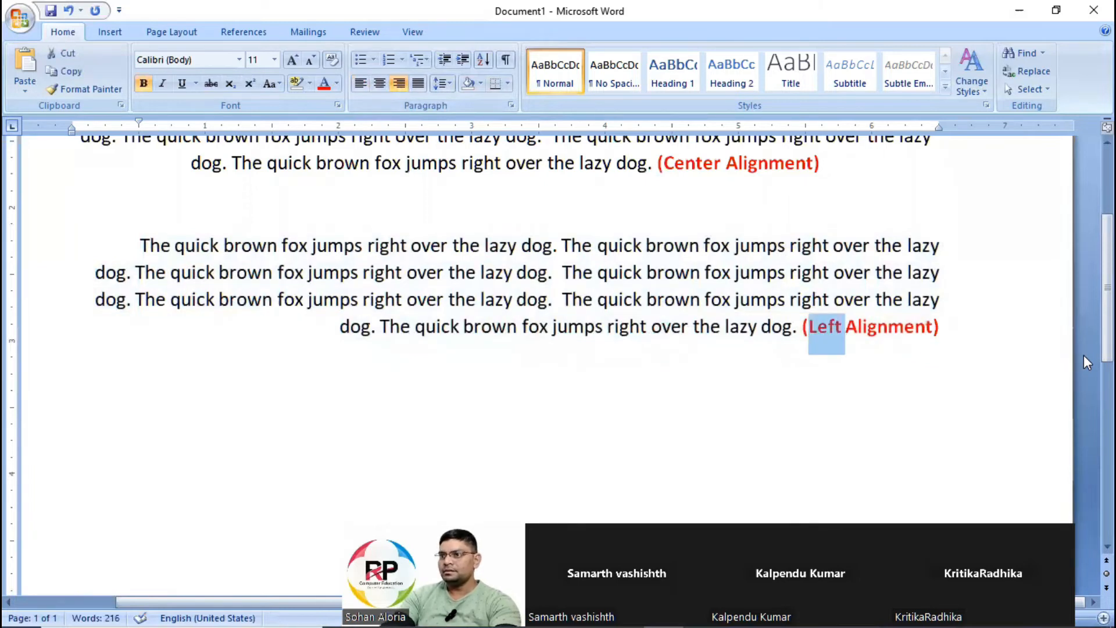
type("Right")
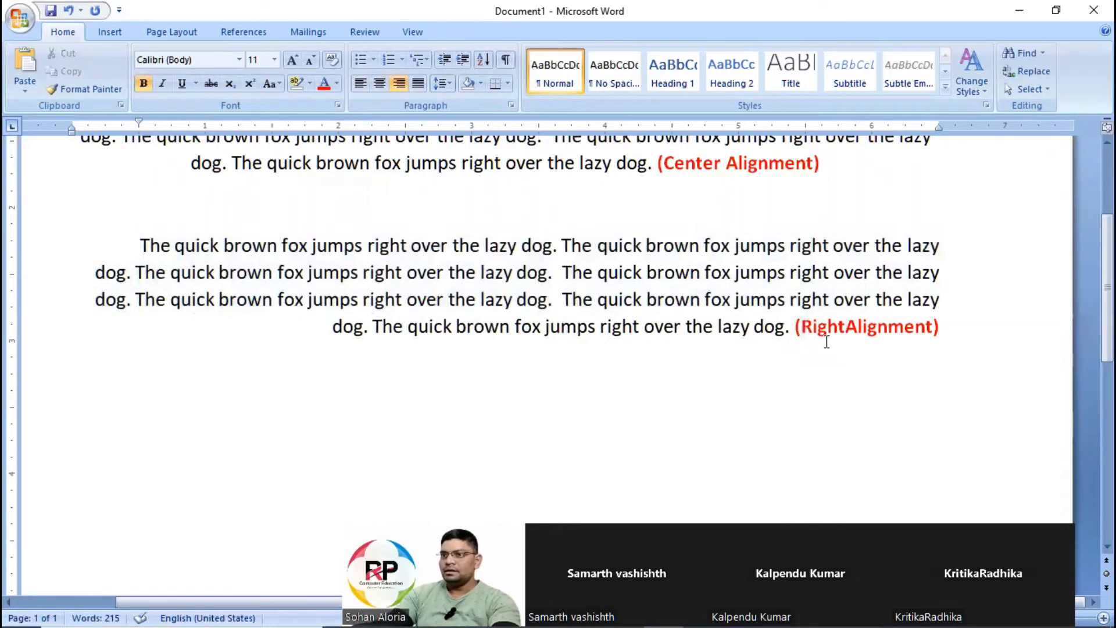
Delete the blank line between the centered and right-aligned paragraphs.
scroll(715, 349, "up", 2)
left_click(708, 352)
key("Delete")
scroll(708, 352, "up", 1)
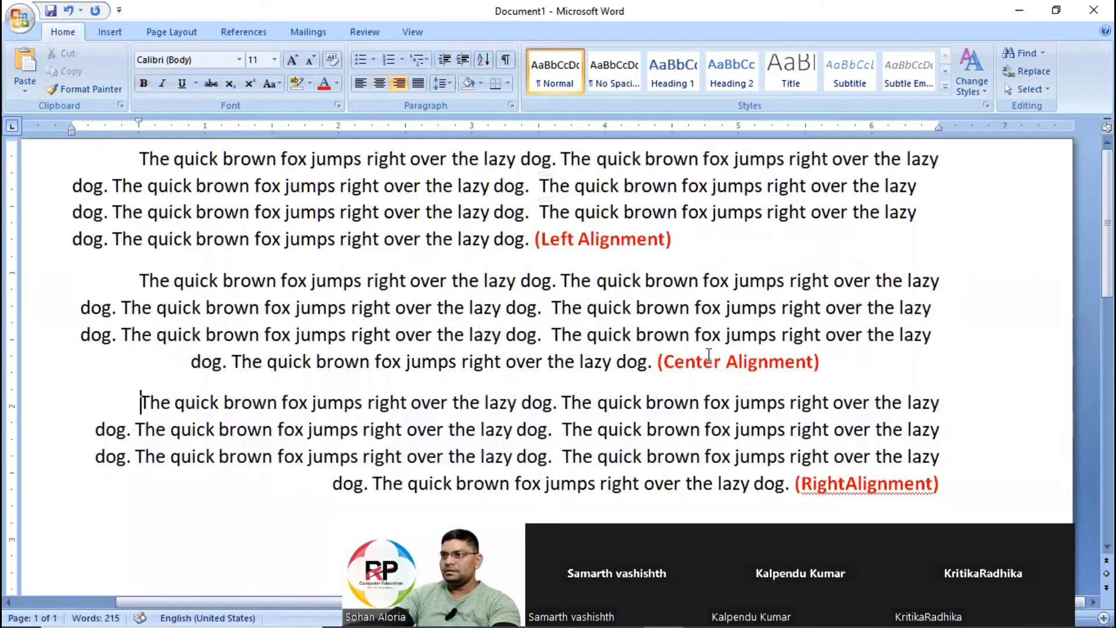
Paste a fourth copy of the labelled paragraph below the right-aligned one and justify it.
scroll(1009, 395, "down", 2)
left_click(967, 363)
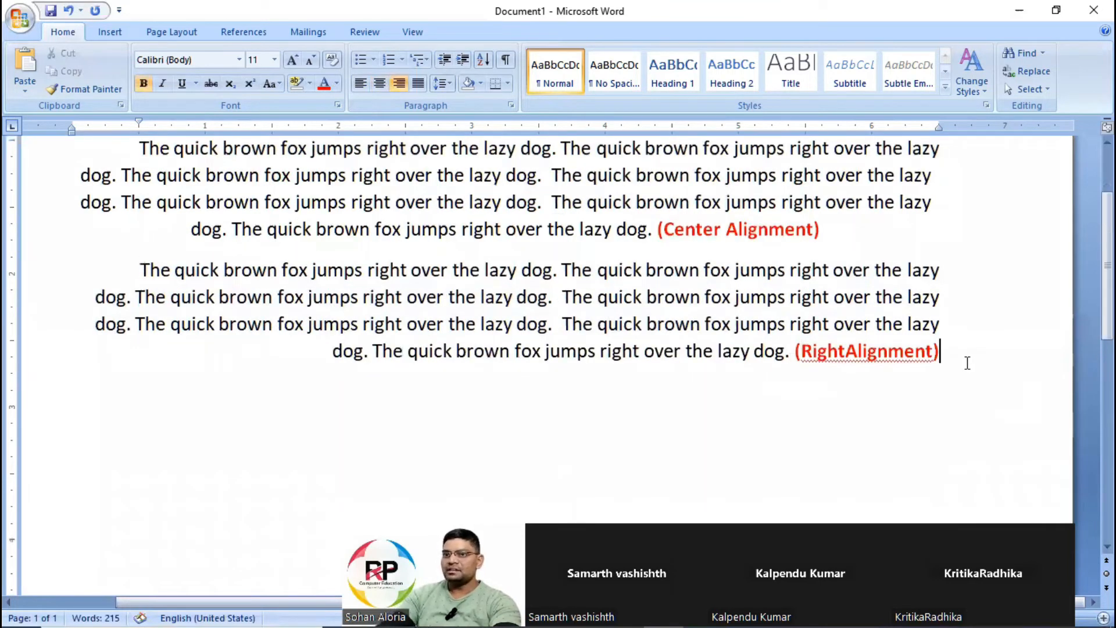
key("Return")
key("ctrl+v")
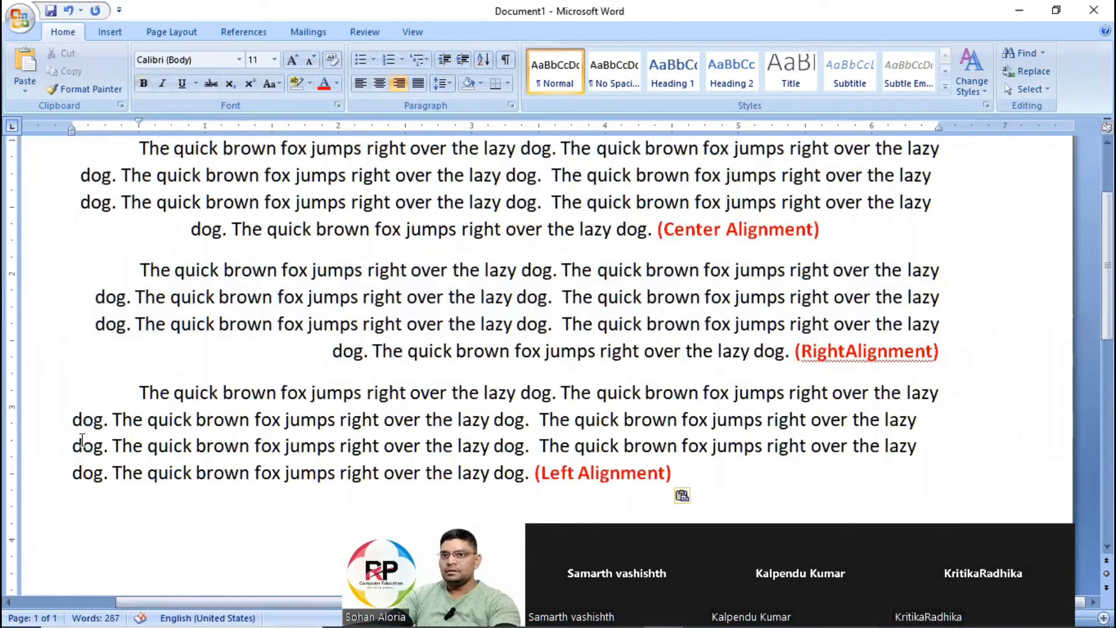
left_click_drag(129, 394, 665, 468)
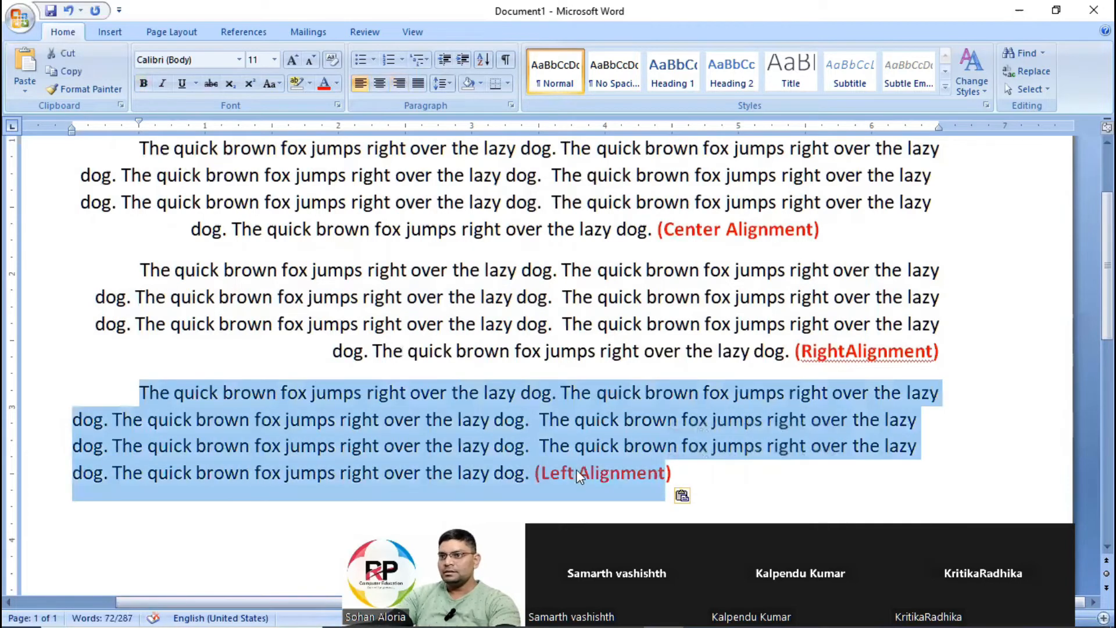
left_click(577, 473)
left_click_drag(139, 388, 793, 474)
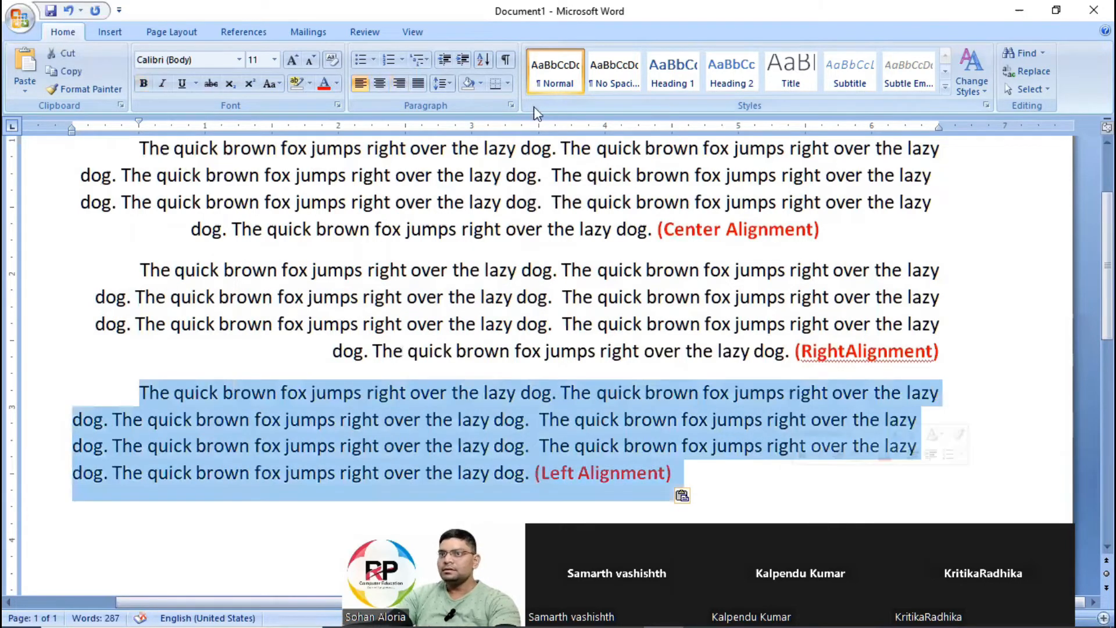
left_click(418, 83)
Change the label of the justified paragraph to "(Justify Alignment)".
left_click(573, 472)
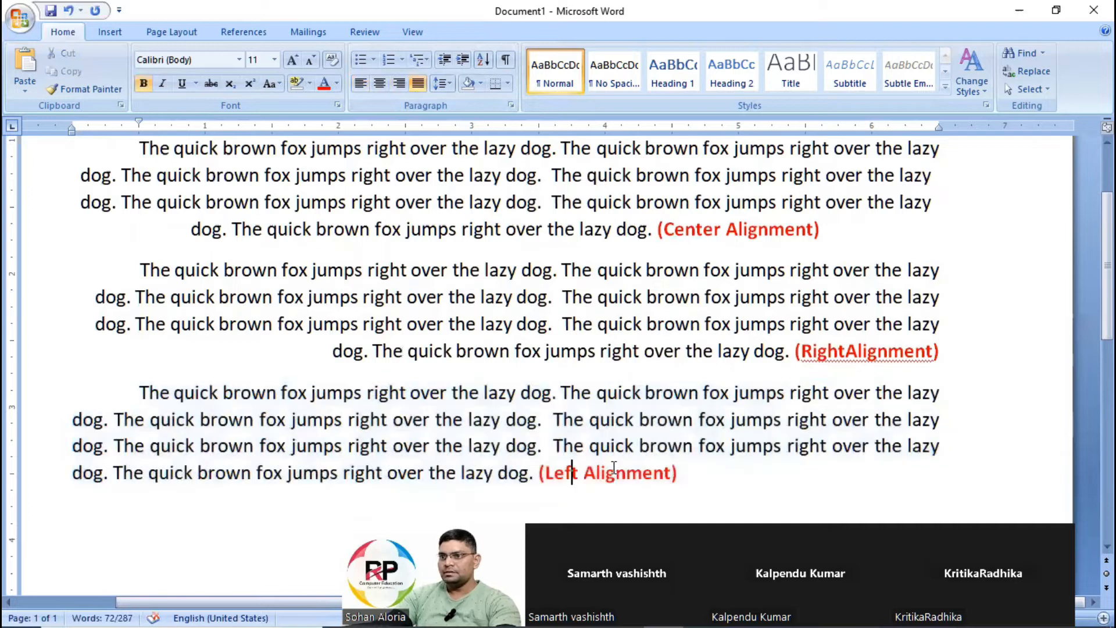
double_click(559, 472)
type("Justify")
Compare the line beginnings and line ends of the left-aligned, centered, right-aligned and justified paragraphs.
scroll(600, 300, "down", 5)
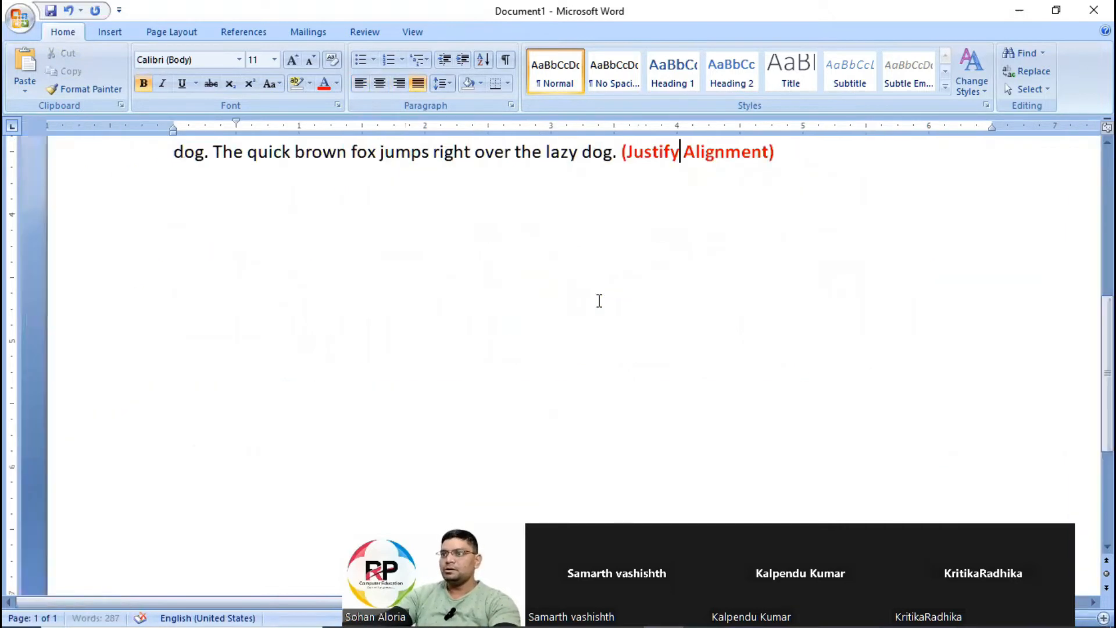
scroll(600, 301, "up", 5)
scroll(827, 322, "down", 1)
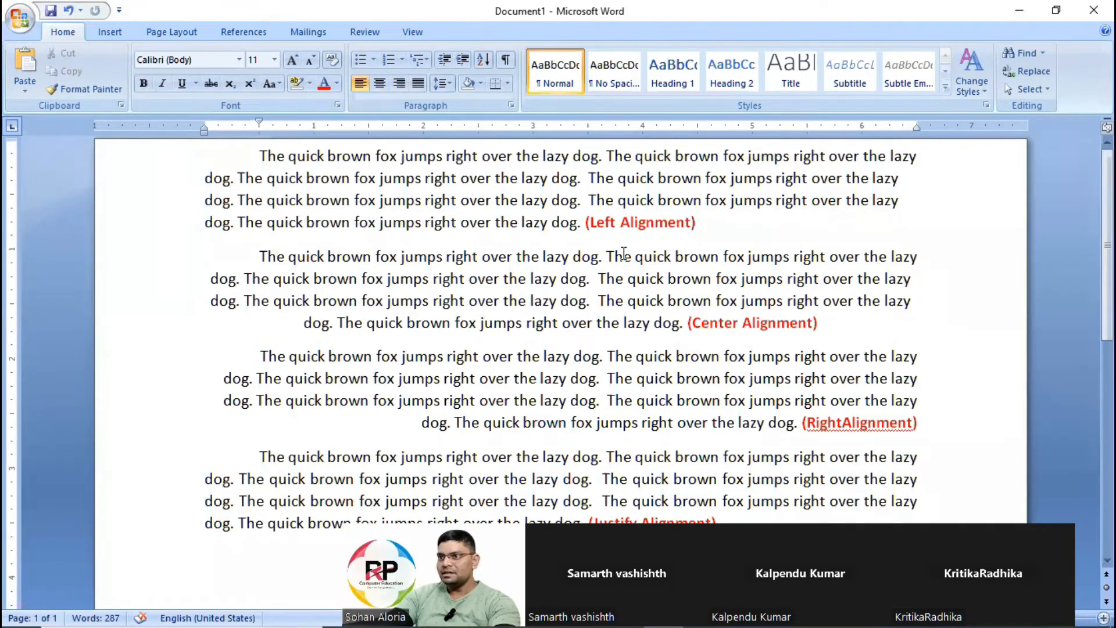
left_click_drag(262, 257, 932, 294)
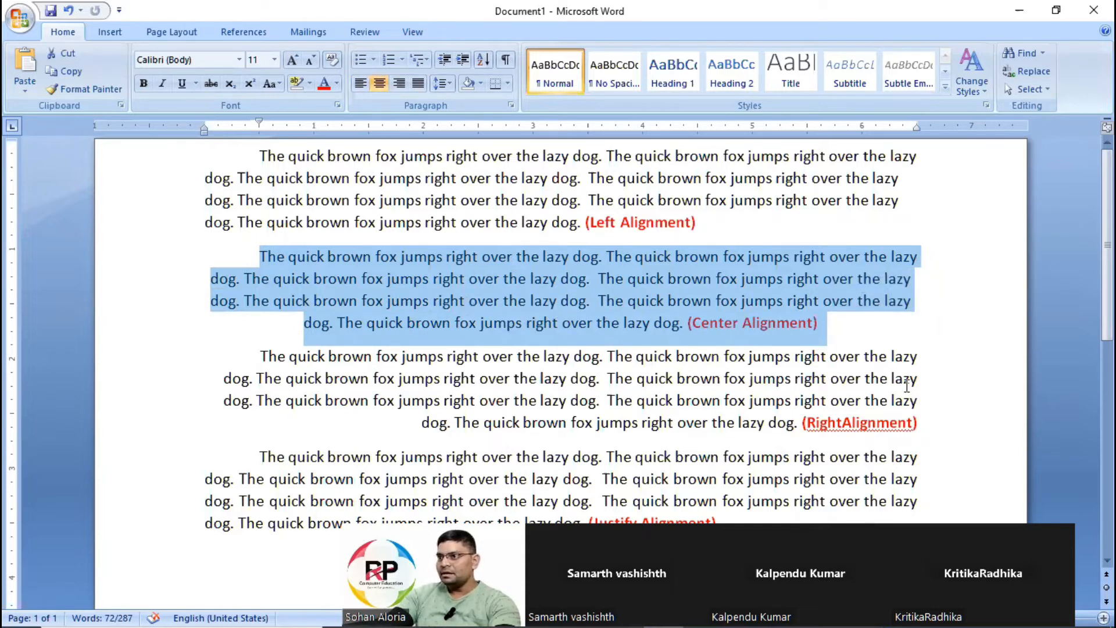
left_click_drag(915, 358, 917, 425)
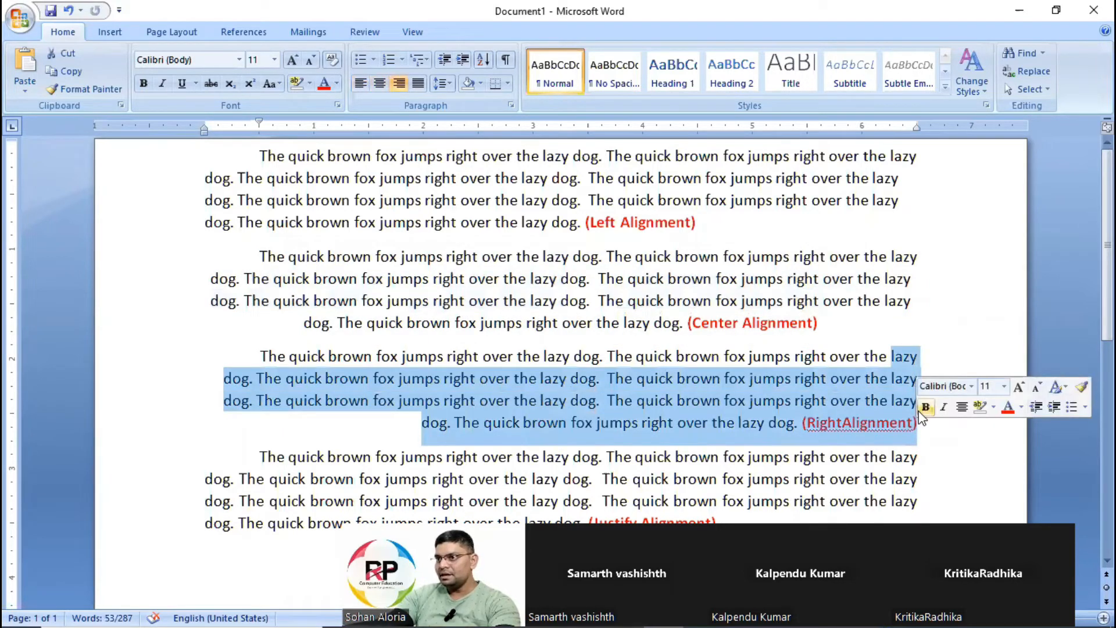
scroll(683, 378, "down", 2)
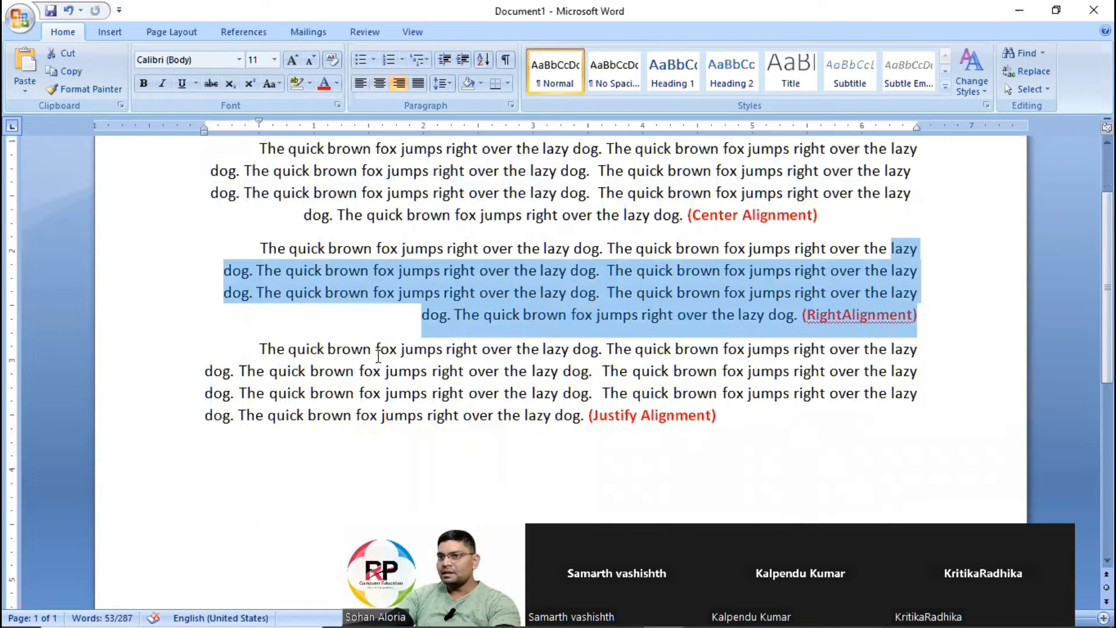
left_click(211, 369)
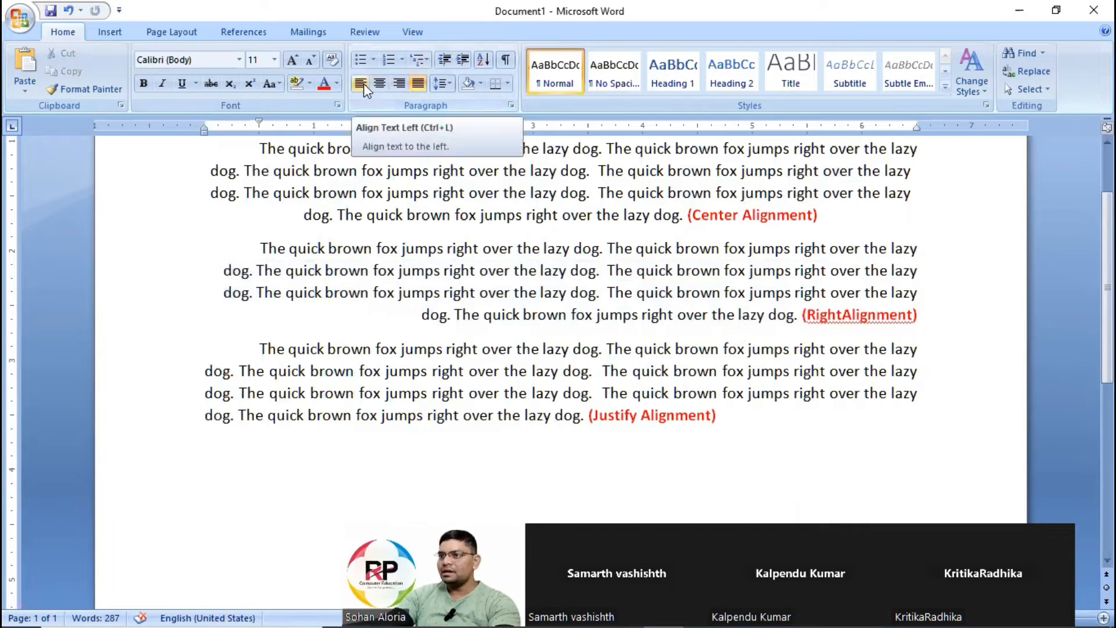
left_click_drag(260, 348, 725, 402)
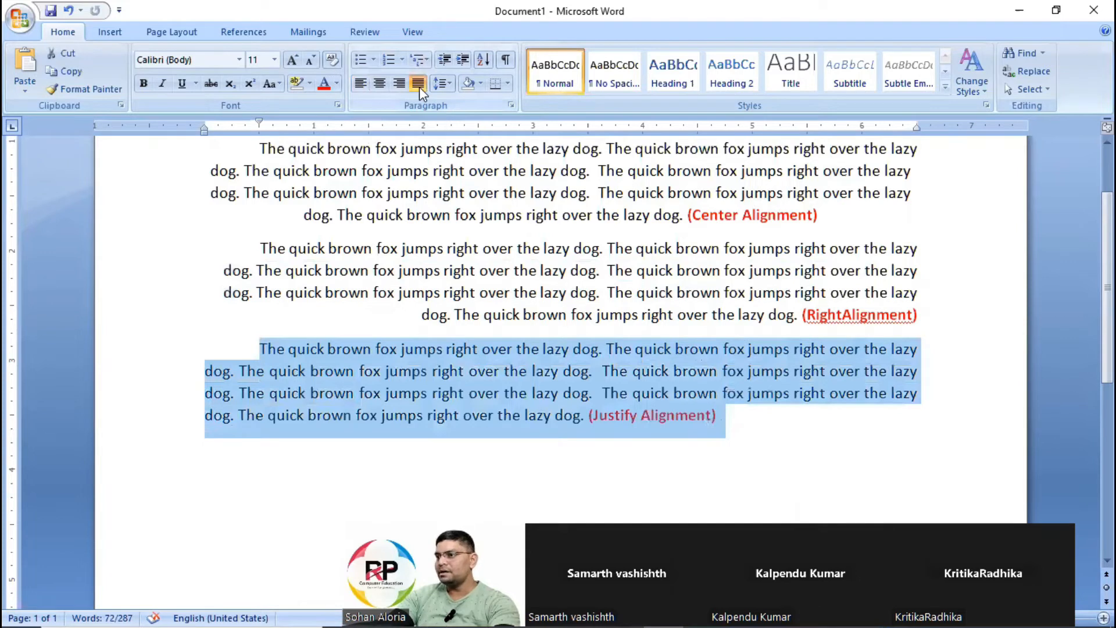
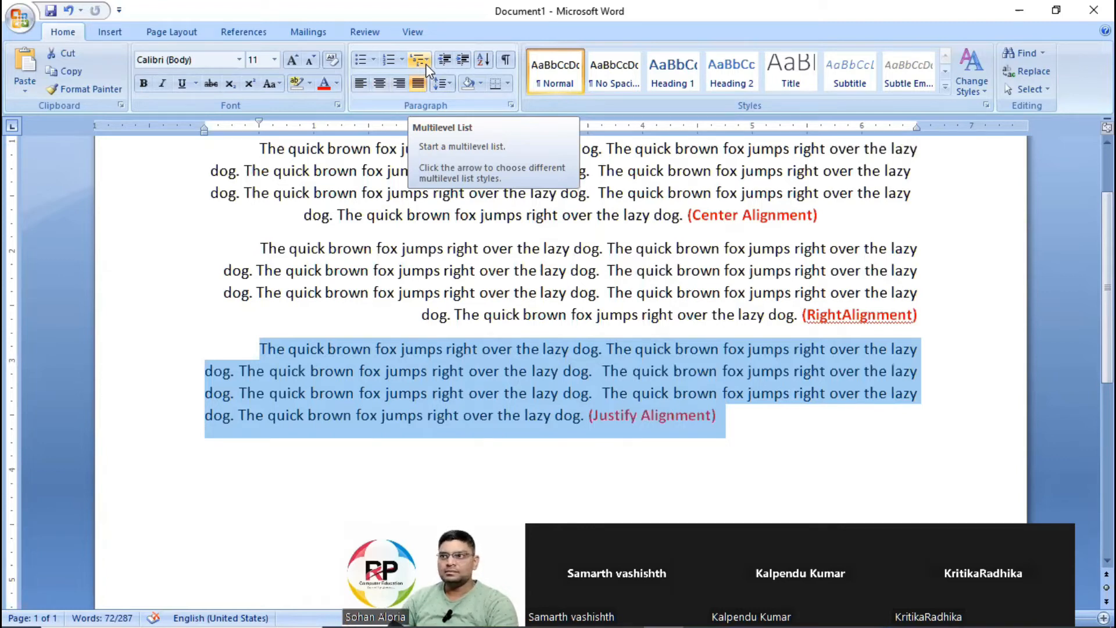
Check which alignment setting is active for the left-aligned, centered and right-aligned paragraphs, and review the justified one.
scroll(514, 255, "up", 2)
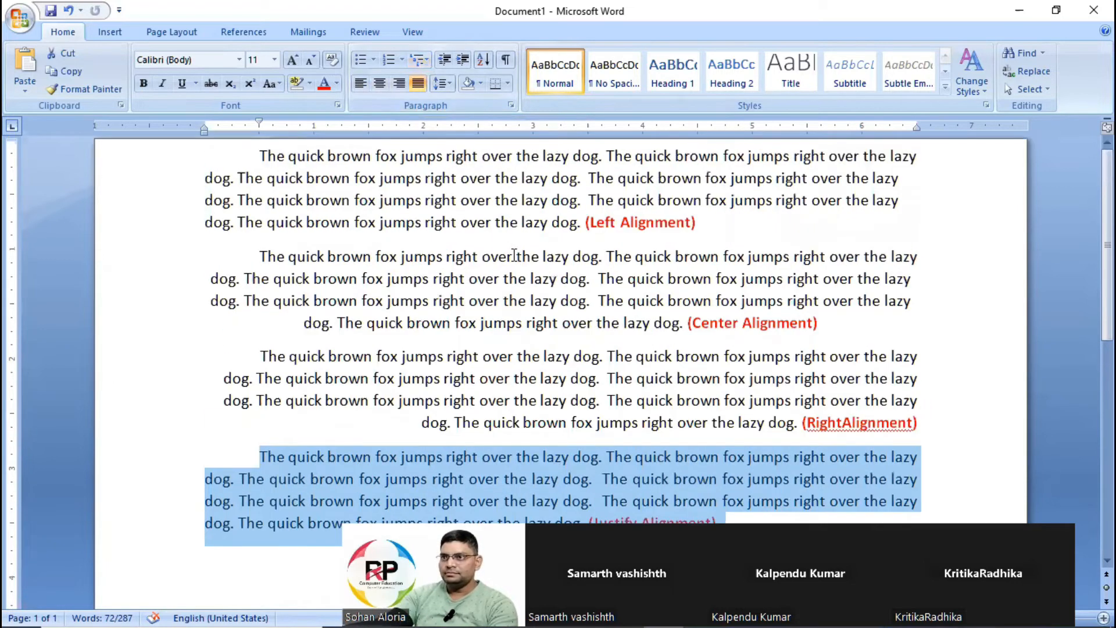
left_click(750, 221)
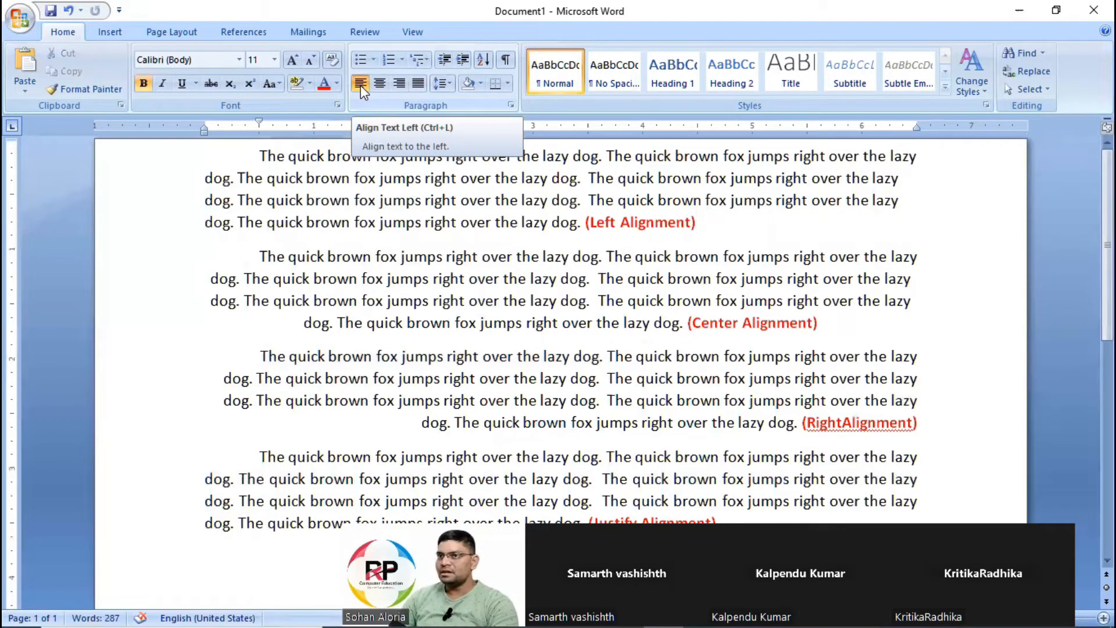
left_click(739, 323)
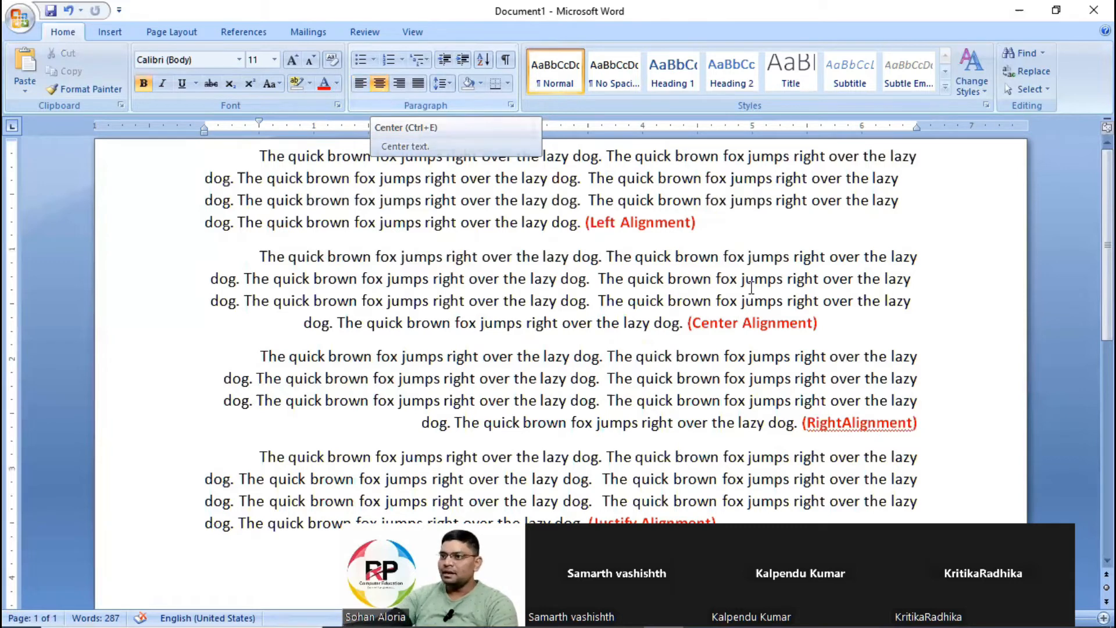
left_click(823, 400)
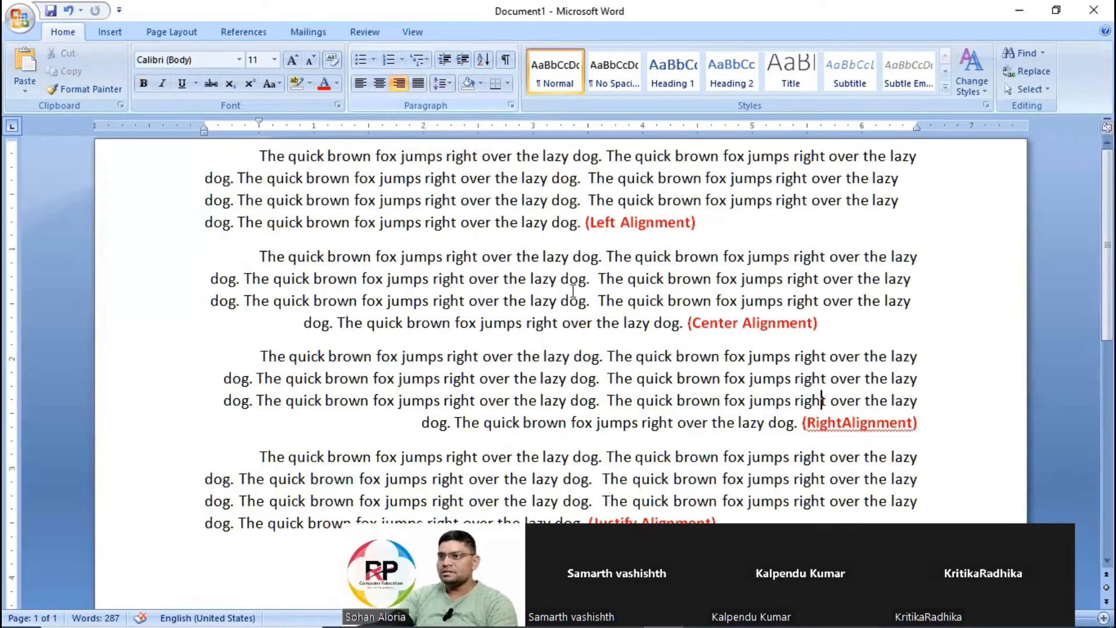
scroll(520, 417, "down", 1)
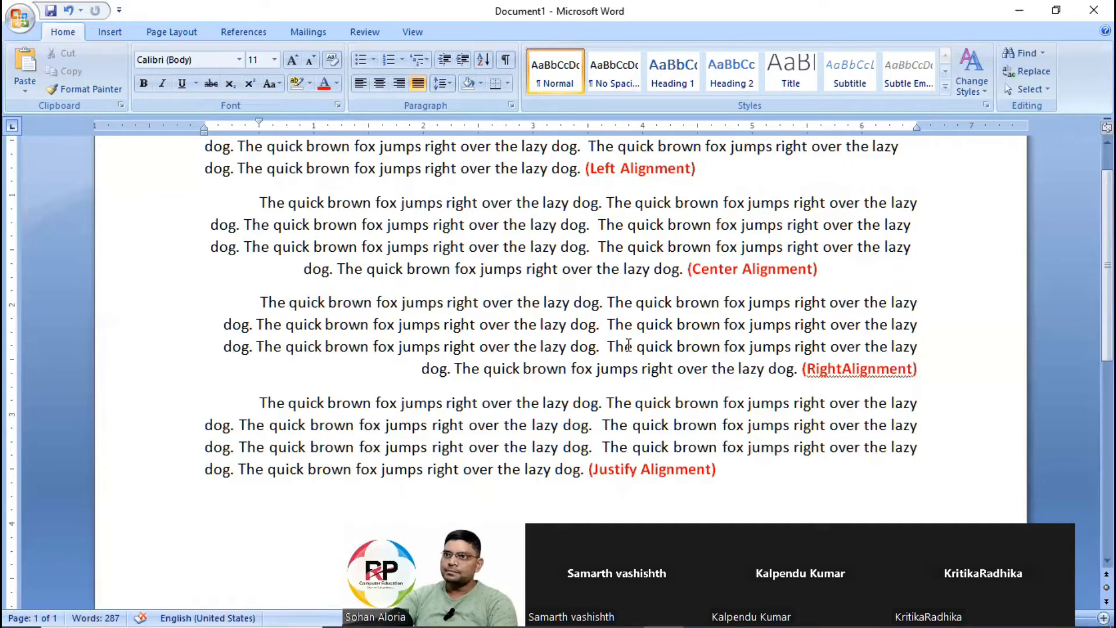
scroll(709, 327, "down", 2)
scroll(518, 316, "up", 3)
left_click(338, 279)
scroll(587, 332, "down", 2)
key("ctrl+a")
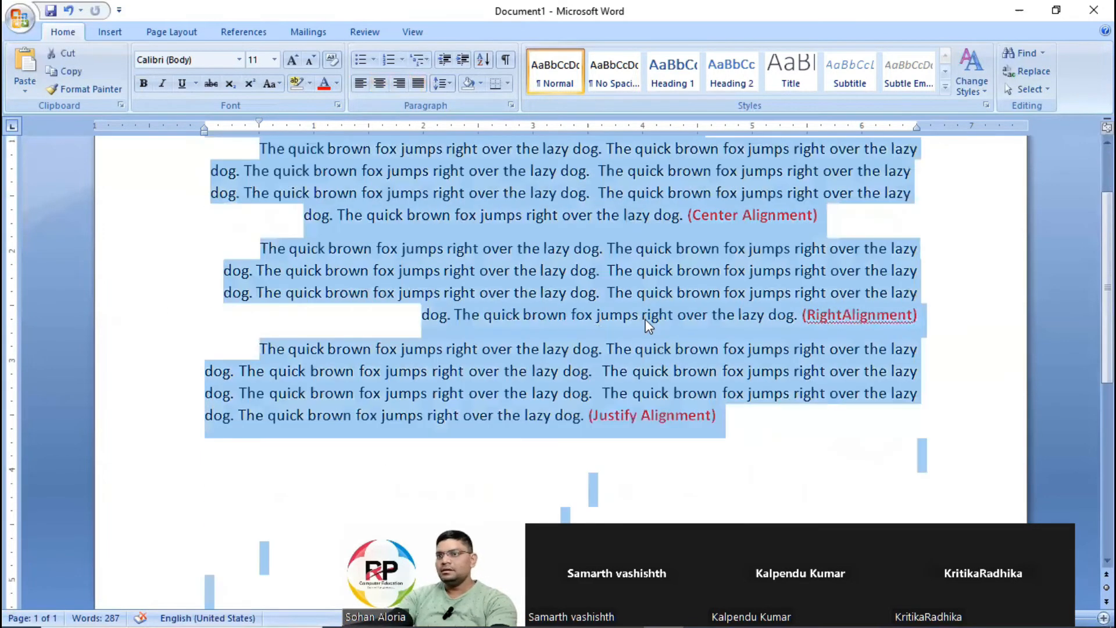
scroll(641, 394, "up", 2)
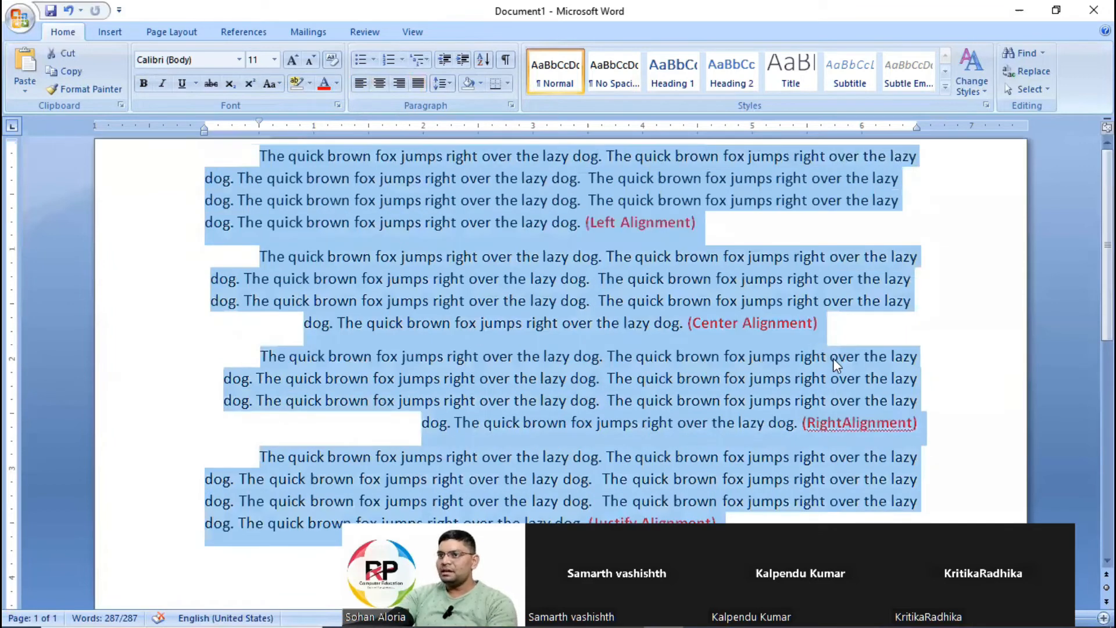
scroll(832, 358, "down", 3)
left_click(808, 379)
scroll(808, 379, "up", 2)
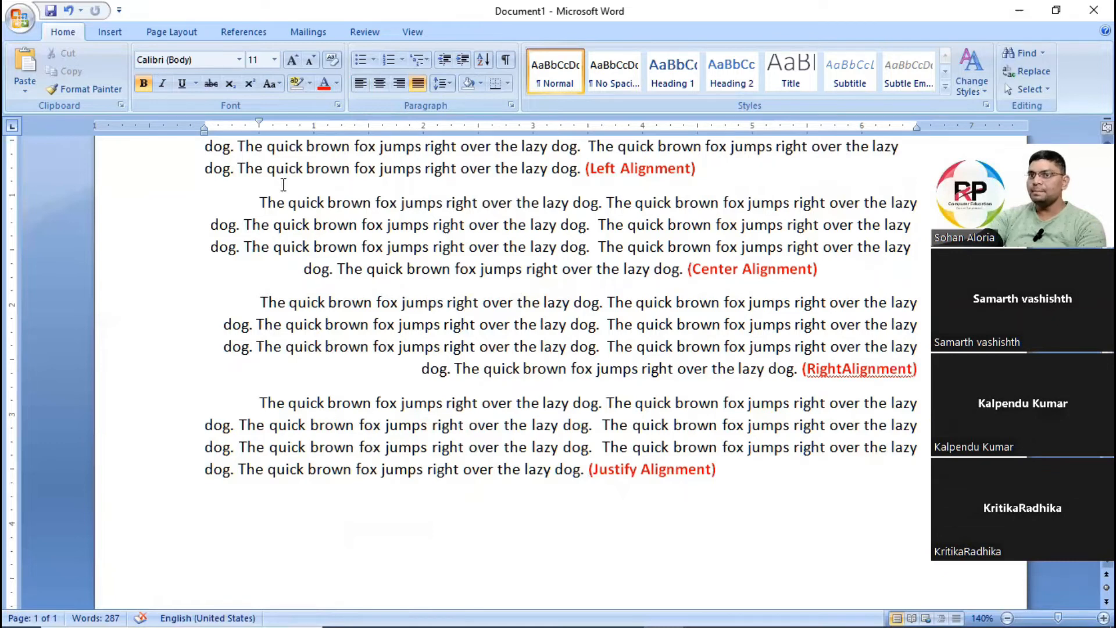
key("ctrl+Home")
key("ctrl+a")
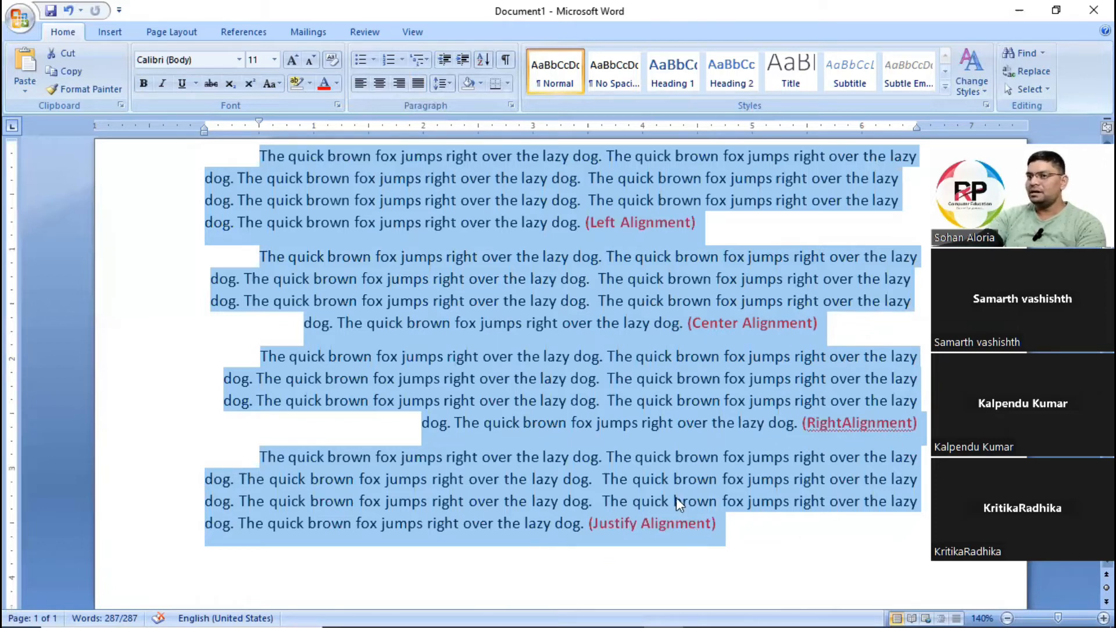
key("Delete")
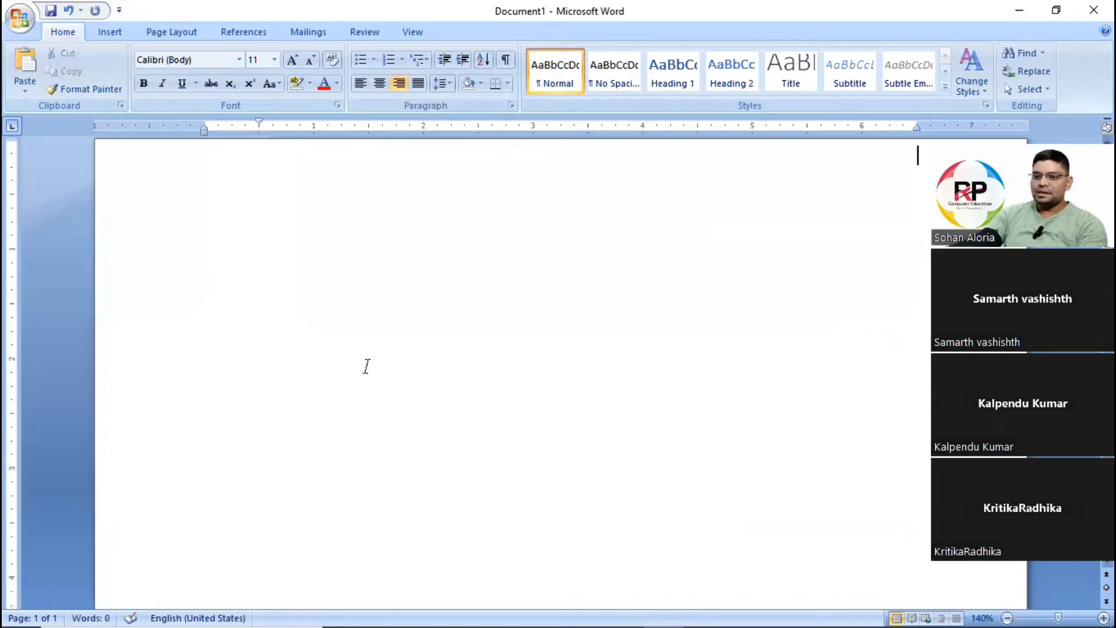
key("ctrl+l")
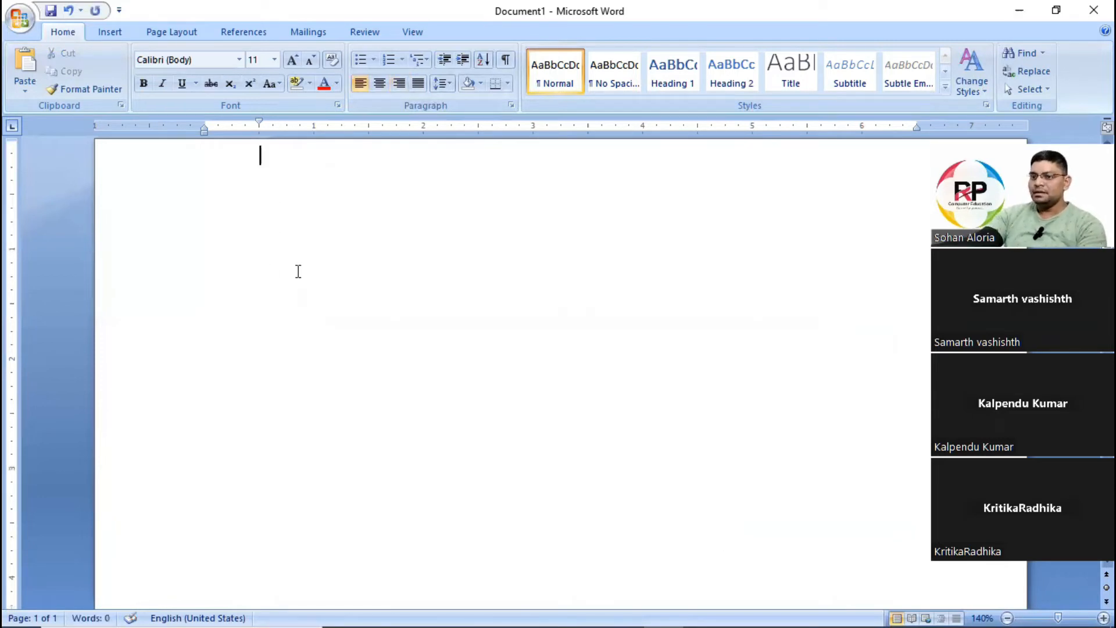
key("BackSpace")
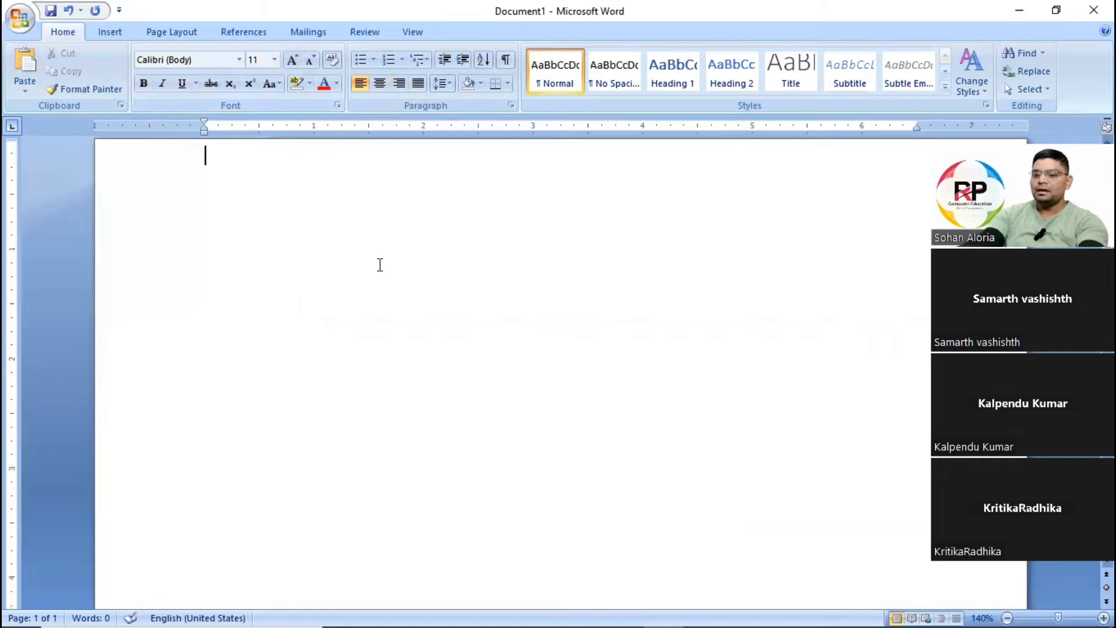
key("ctrl+z")
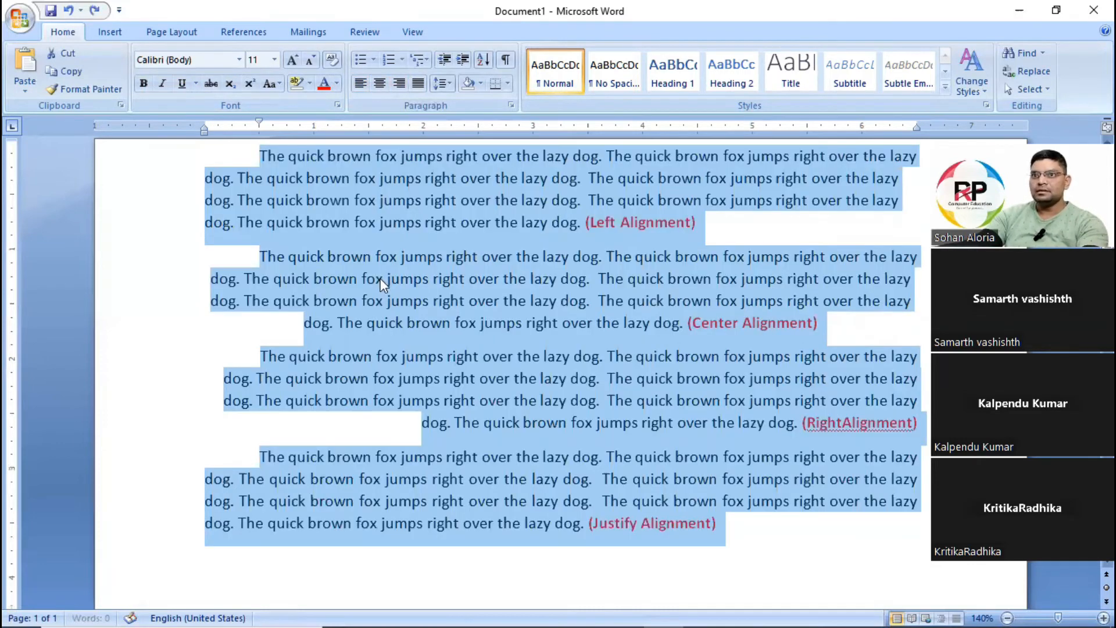
Delete everything after the document's first sentence and remove that sentence's first-line indent.
left_click(599, 158)
left_click_drag(610, 157, 731, 534)
key("Delete")
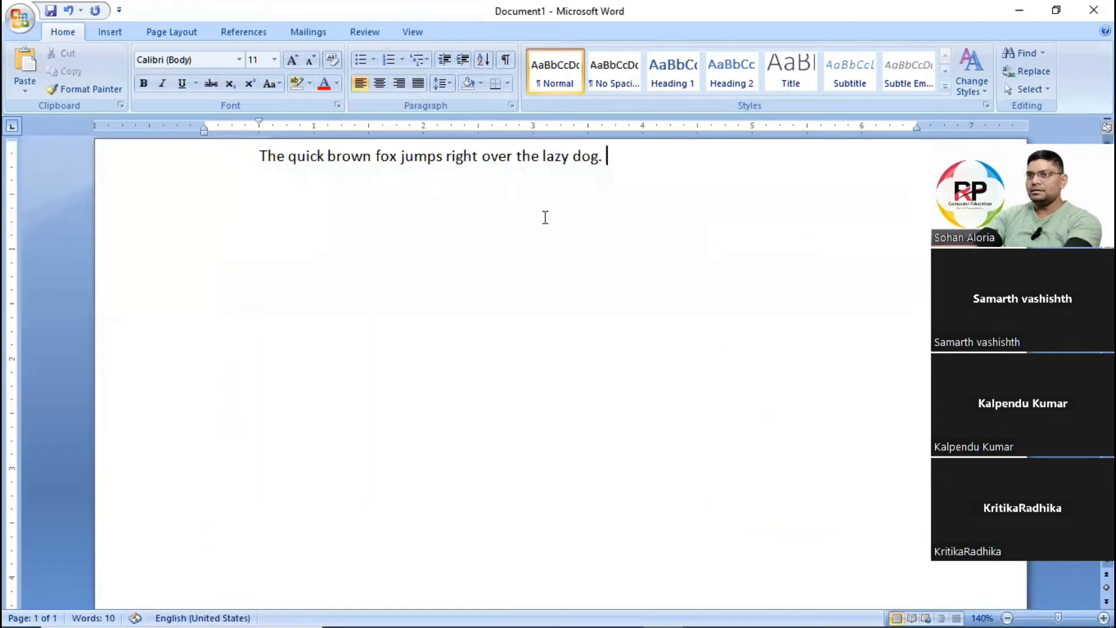
left_click(268, 157)
key("BackSpace")
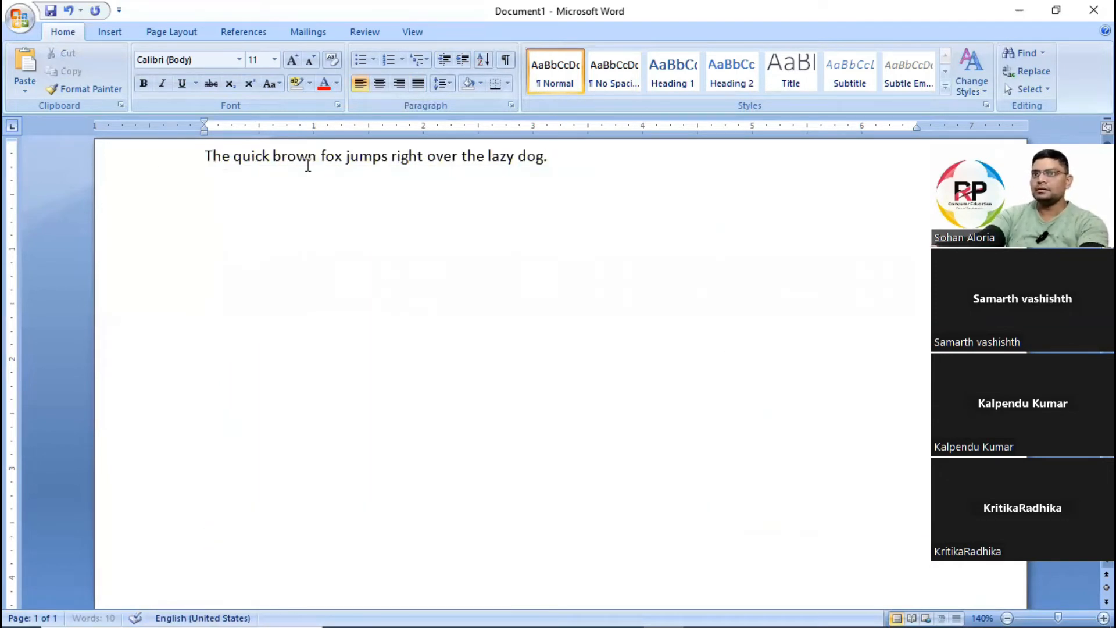
scroll(486, 292, "up", 5, "ctrl")
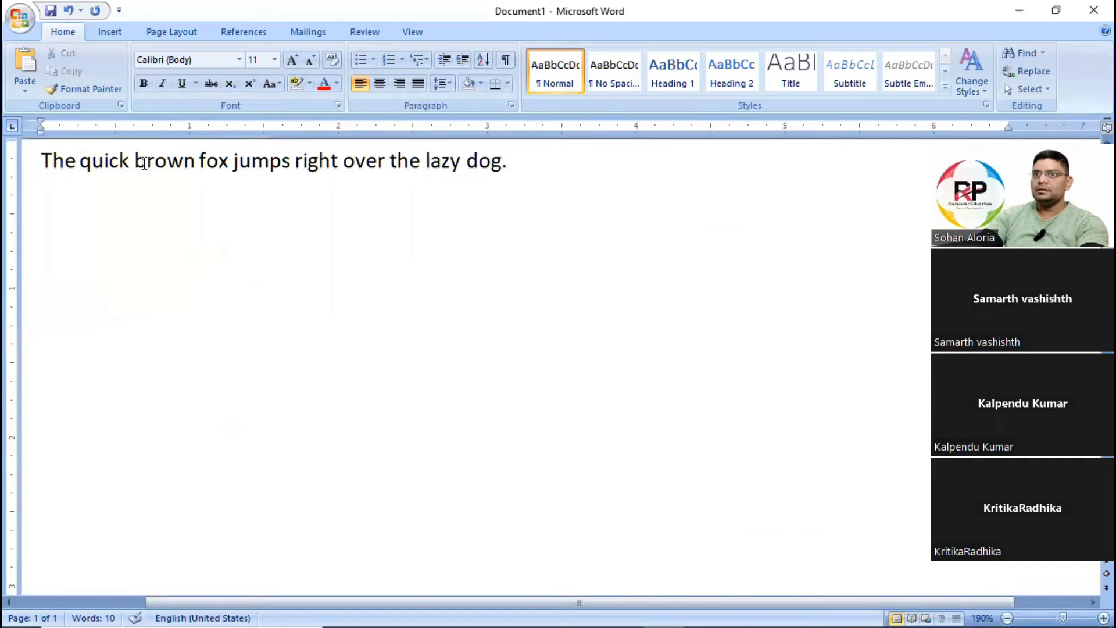
left_click(337, 106)
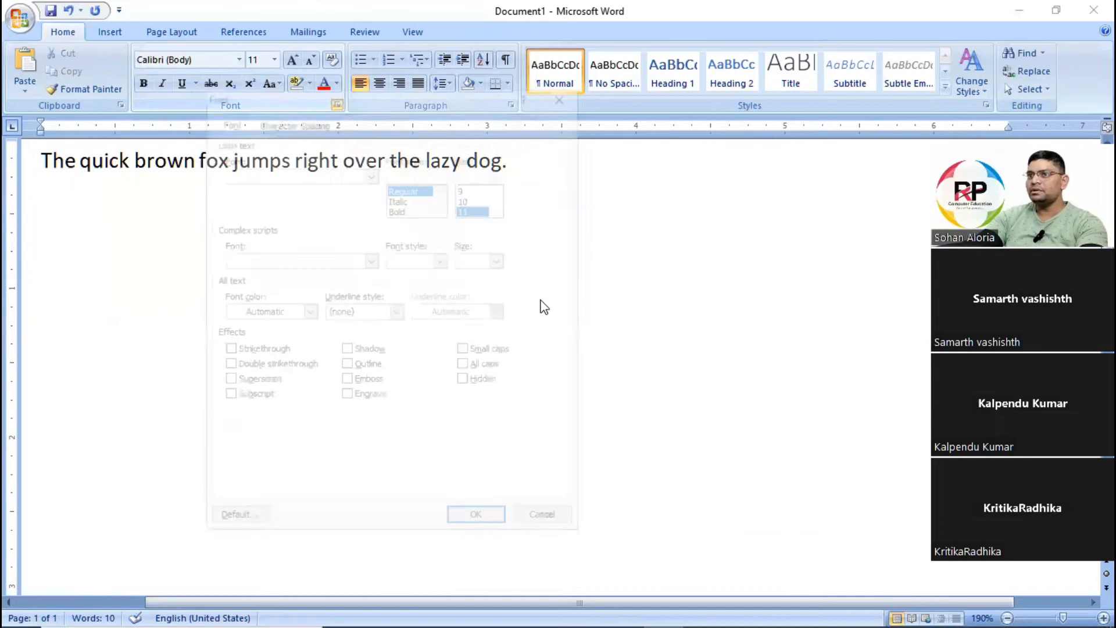
left_click_drag(403, 99, 416, 99)
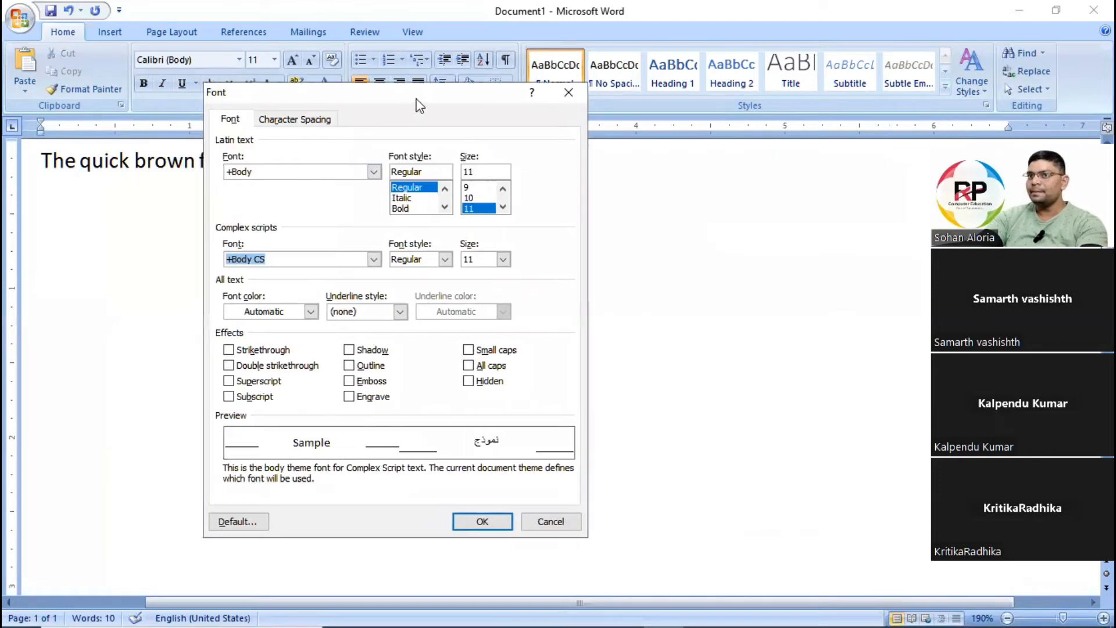
left_click_drag(708, 113, 706, 109)
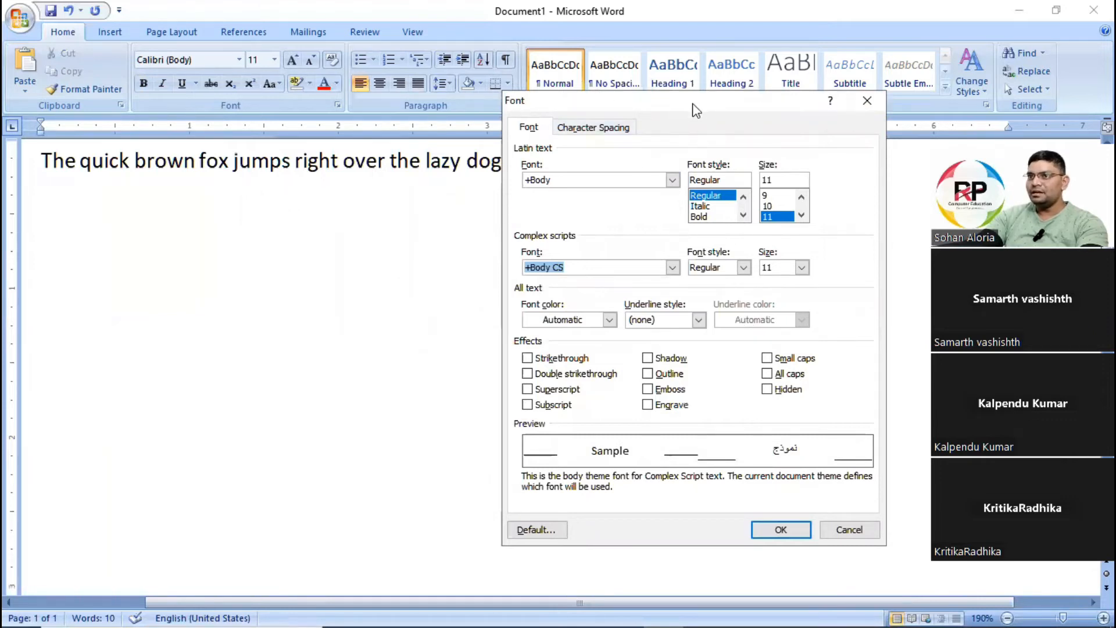
left_click_drag(694, 105, 601, 110)
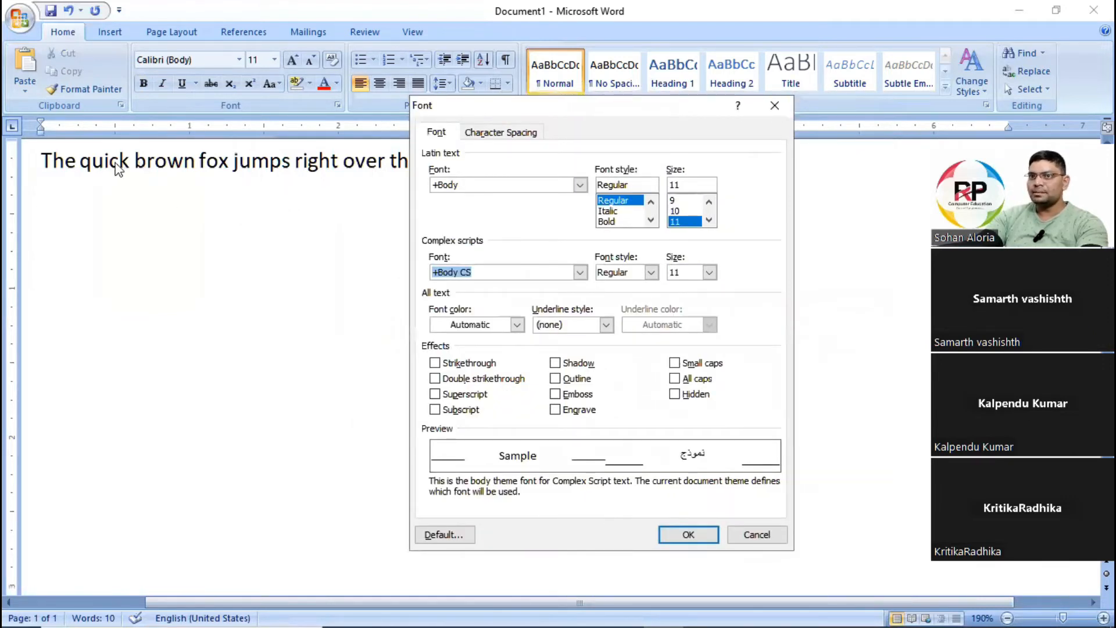
key("Escape")
Set the font of the whole sentence to Bahnschrift Light Condensed through the Font dialog.
left_click_drag(42, 159, 493, 125)
key("ctrl+c")
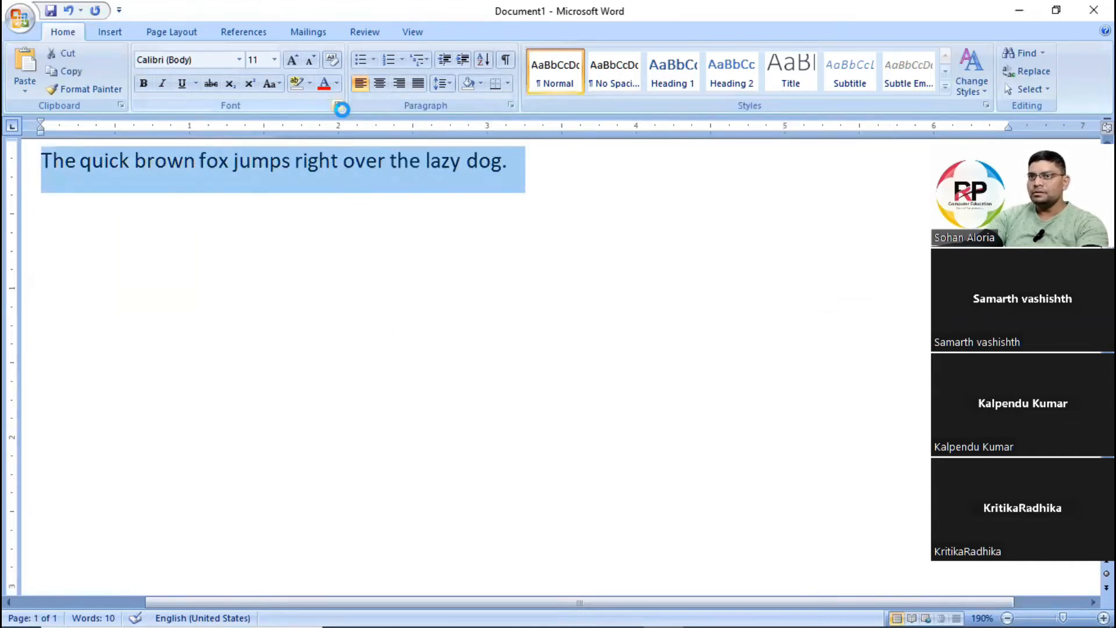
left_click(337, 104)
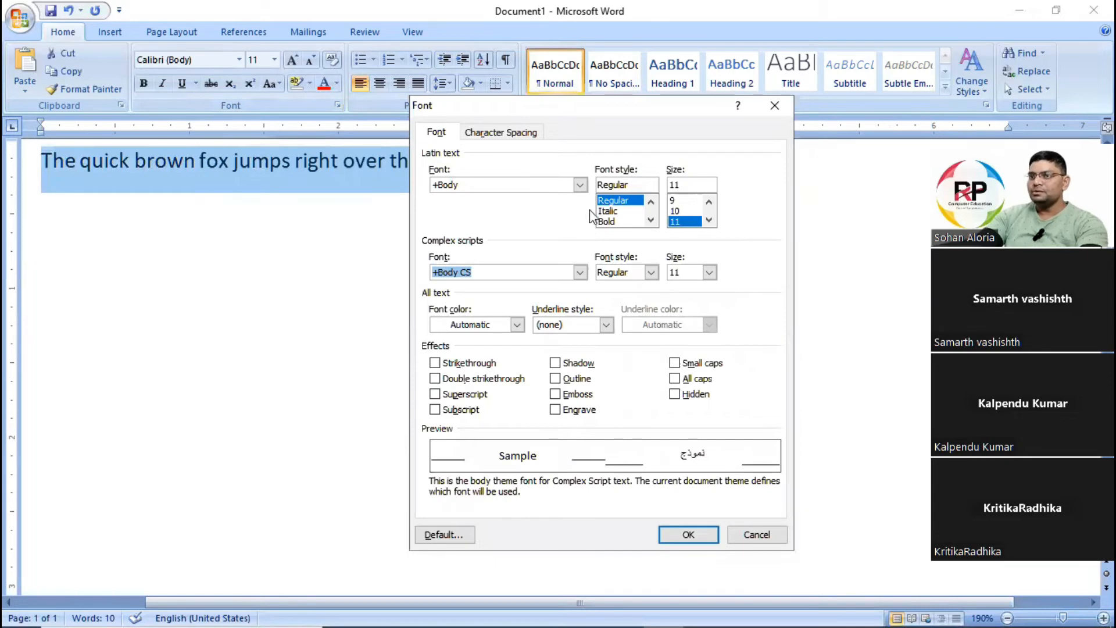
left_click(579, 185)
scroll(503, 239, "down", 3)
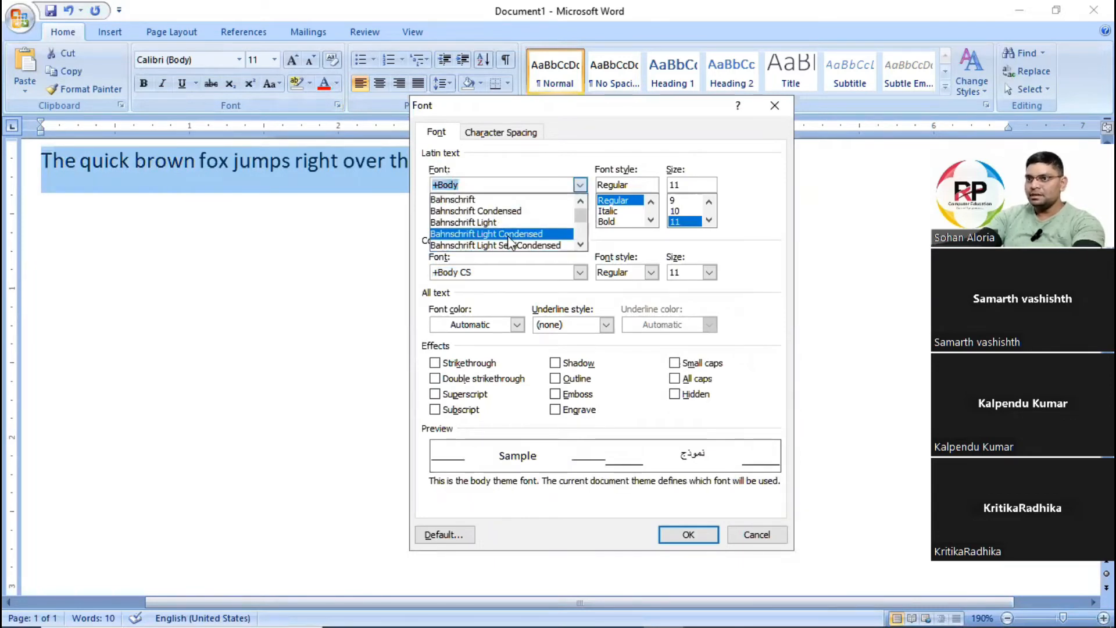
left_click(505, 234)
left_click(680, 535)
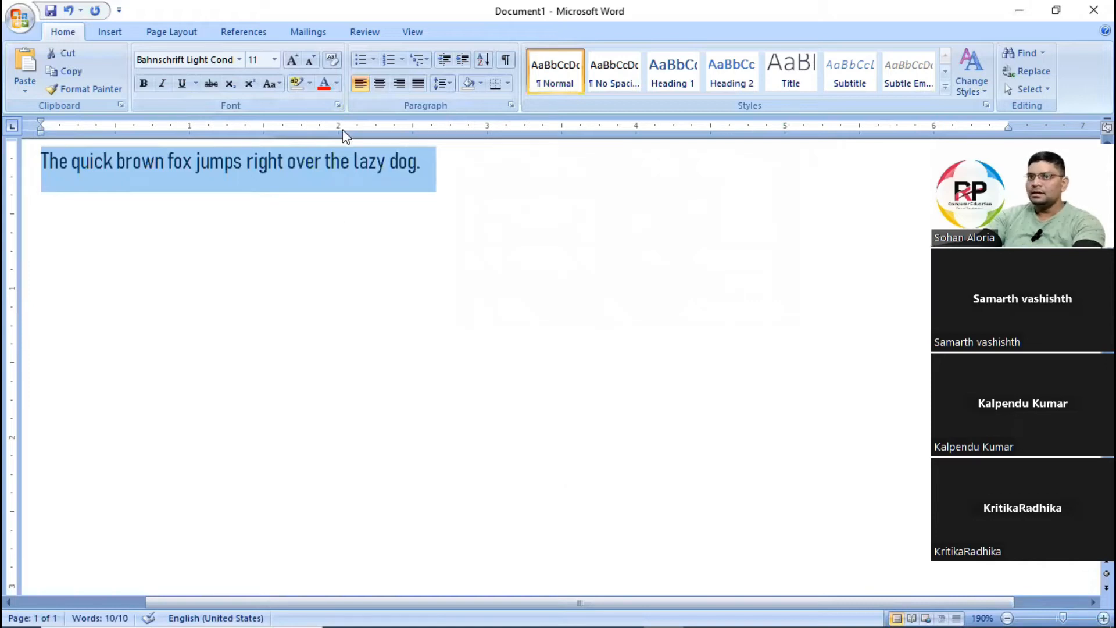
Browse the Font dialog's list of Latin fonts, close it without changes and undo the sentence's font change.
left_click(338, 106)
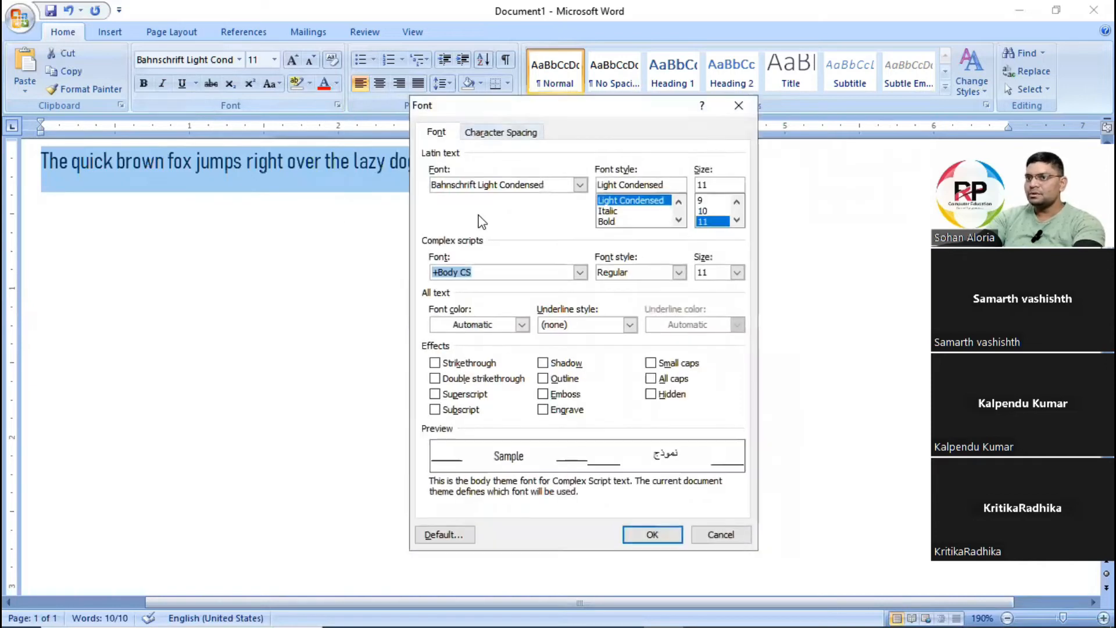
left_click(580, 185)
scroll(485, 238, "down", 3)
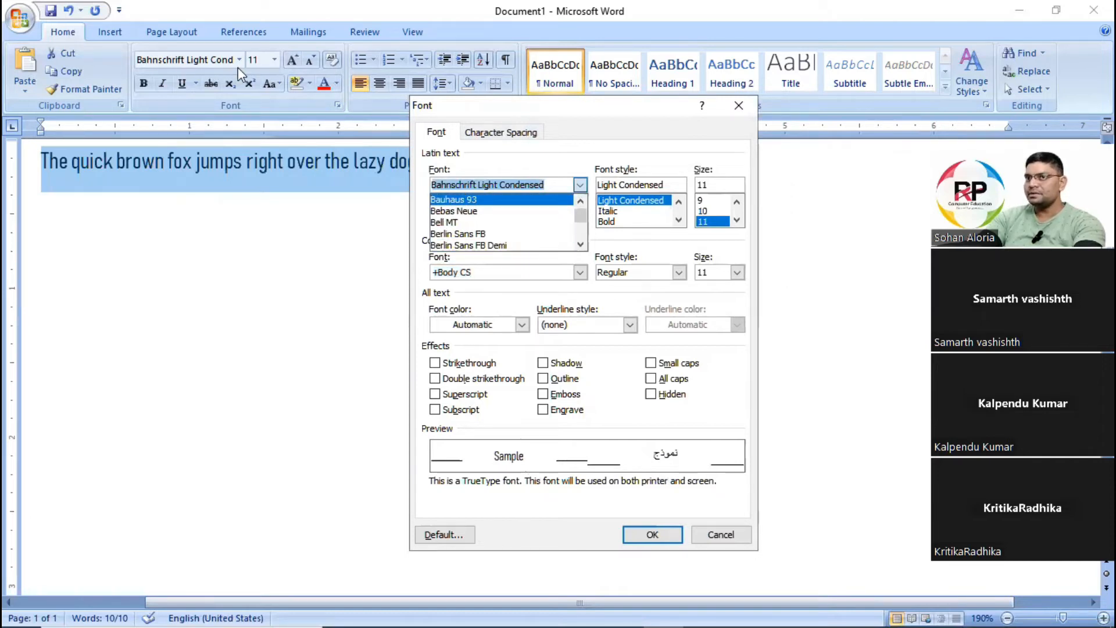
left_click_drag(582, 213, 584, 239)
scroll(459, 238, "up", 10)
scroll(468, 238, "up", 3)
scroll(463, 216, "up", 8)
scroll(464, 209, "up", 6)
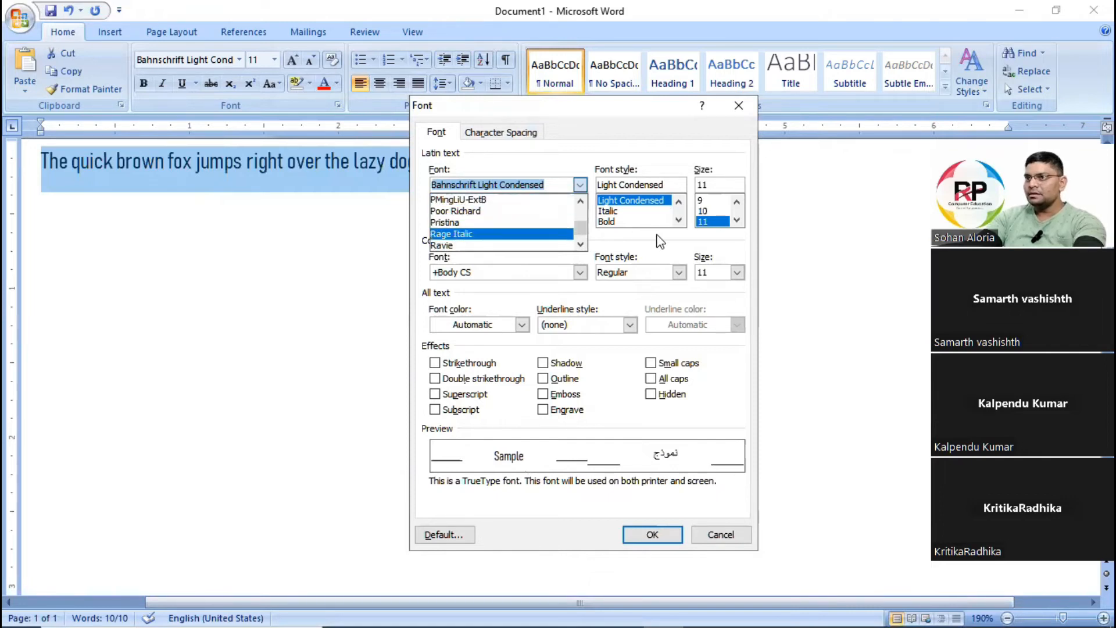
key("Escape")
key("Escape")
key("ctrl+z")
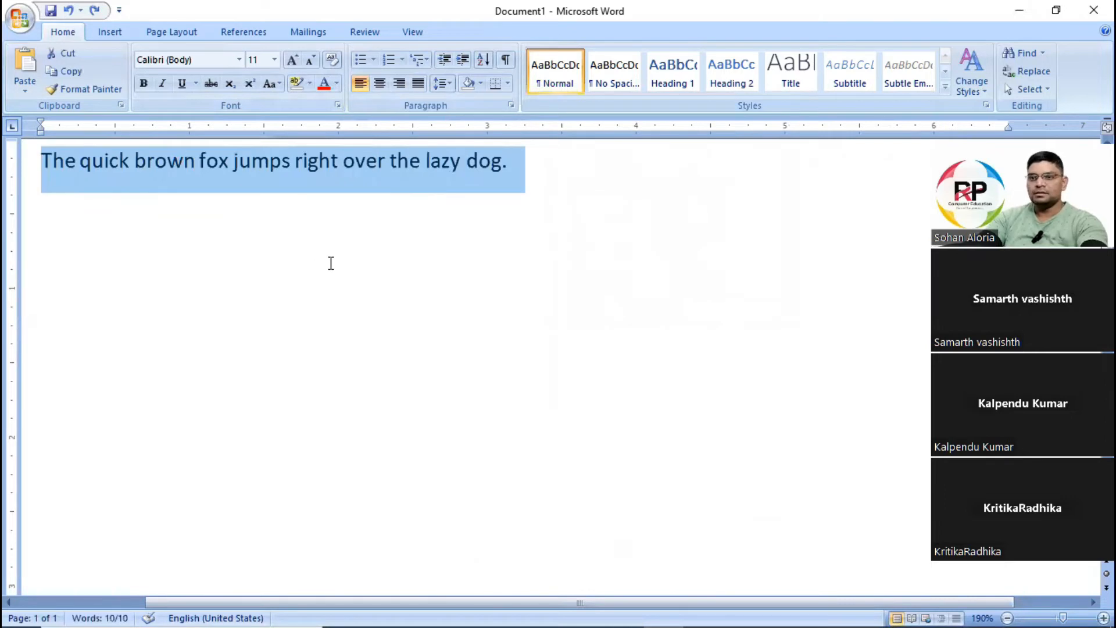
Paste a copy of the sentence "The quick brown fox jumps right over the lazy dog." on a new line below it.
left_click(563, 157)
key("Return")
key("ctrl+v")
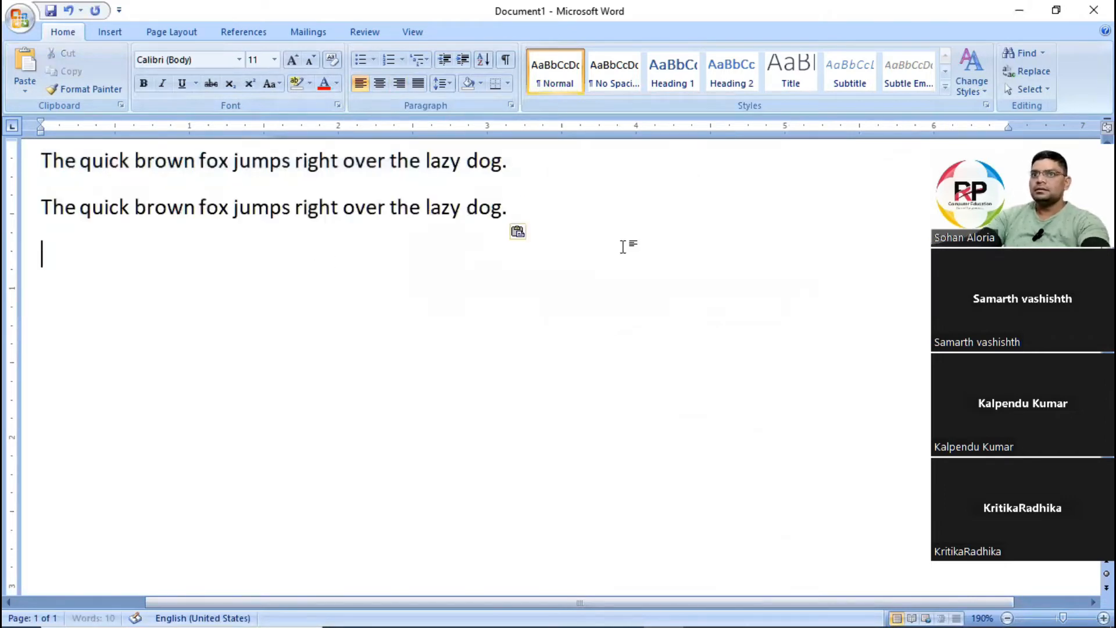
Set the font of the second sentence to Comic Sans MS through the Font dialog.
left_click(41, 207)
left_click(506, 216, "shift")
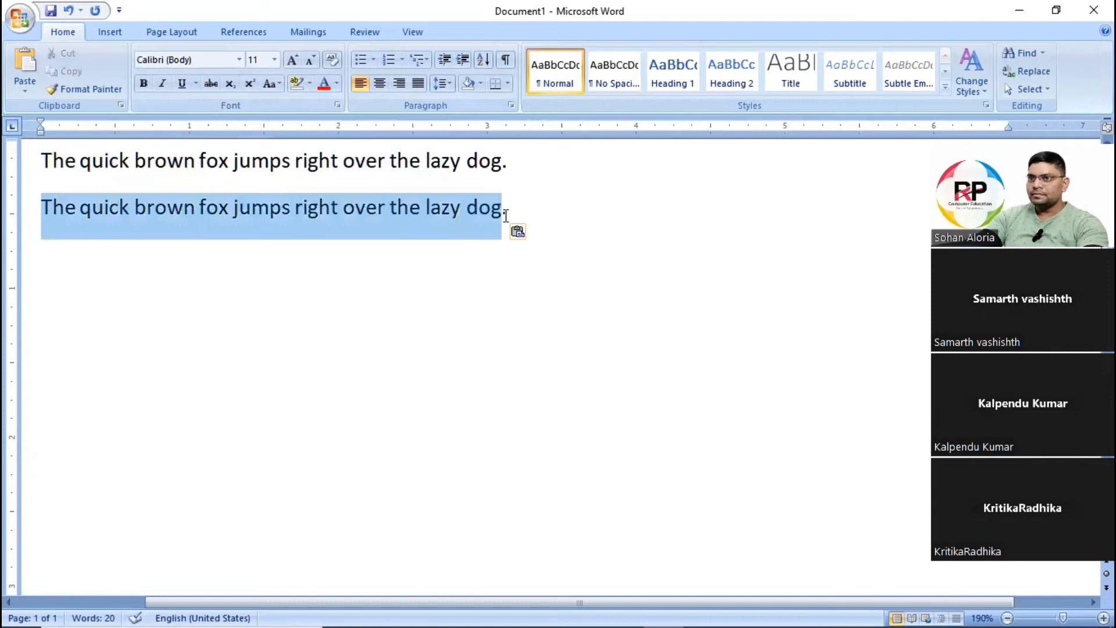
left_click(520, 211, "shift")
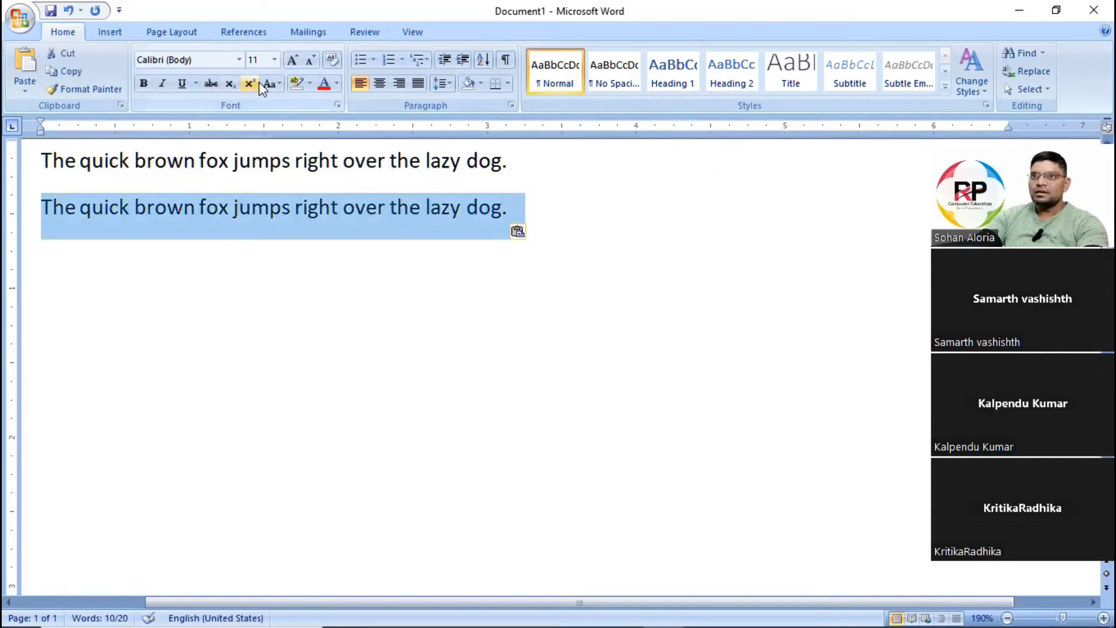
left_click(337, 105)
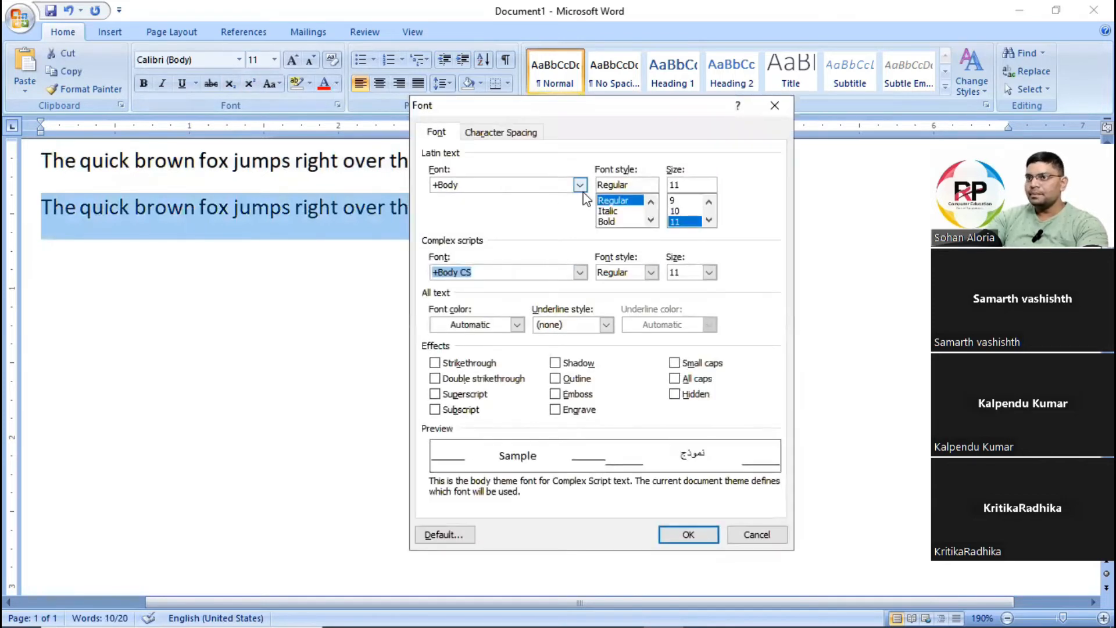
left_click(580, 185)
scroll(518, 239, "down", 10)
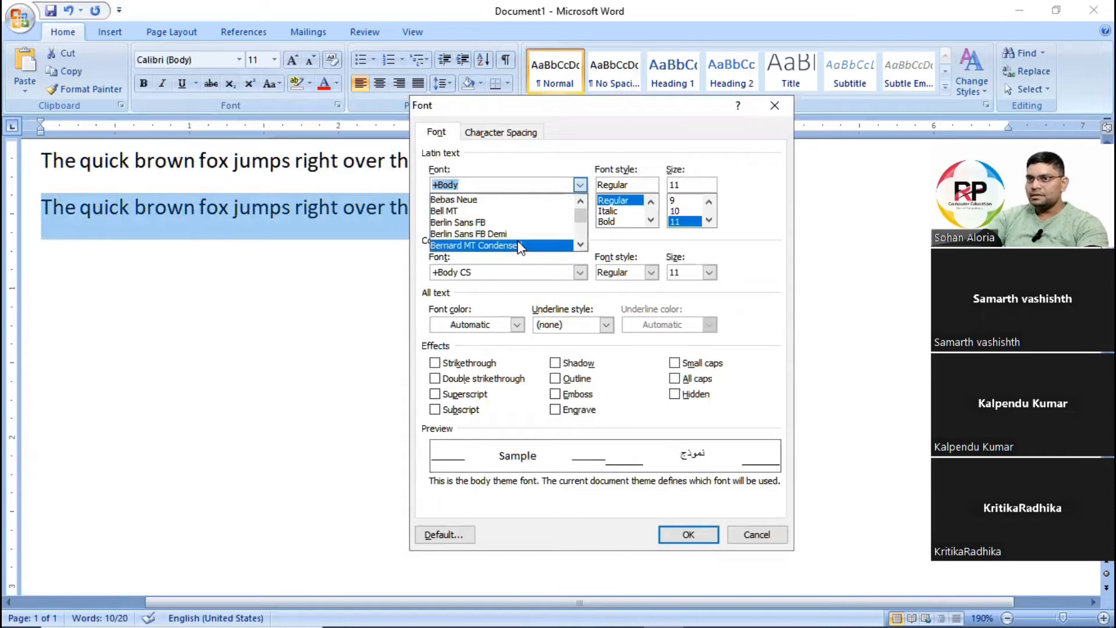
scroll(518, 244, "down", 3)
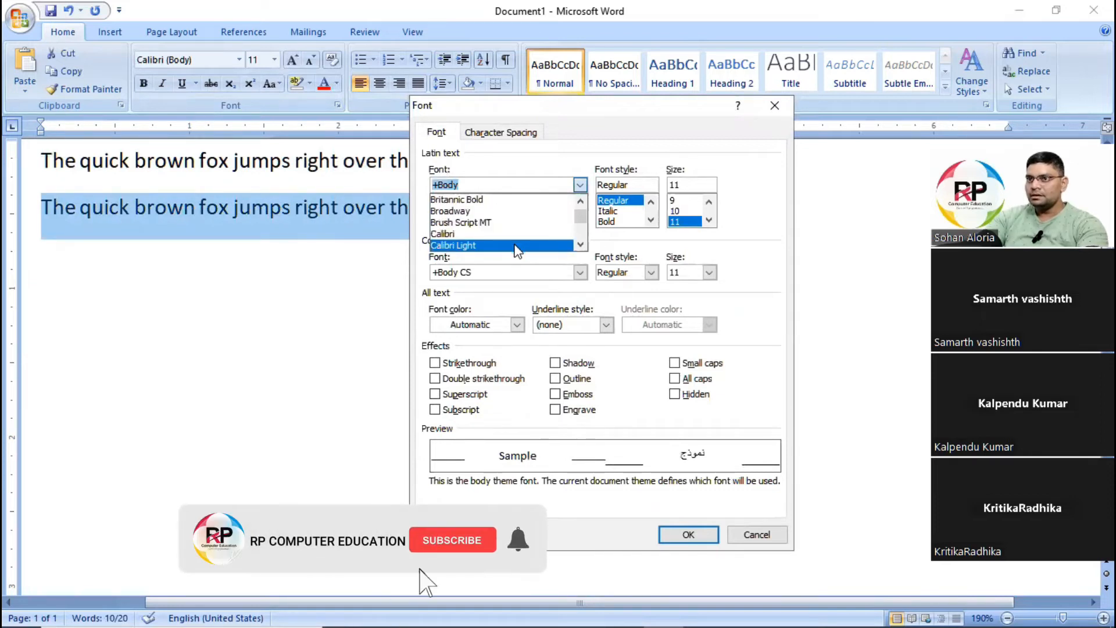
scroll(510, 247, "down", 3)
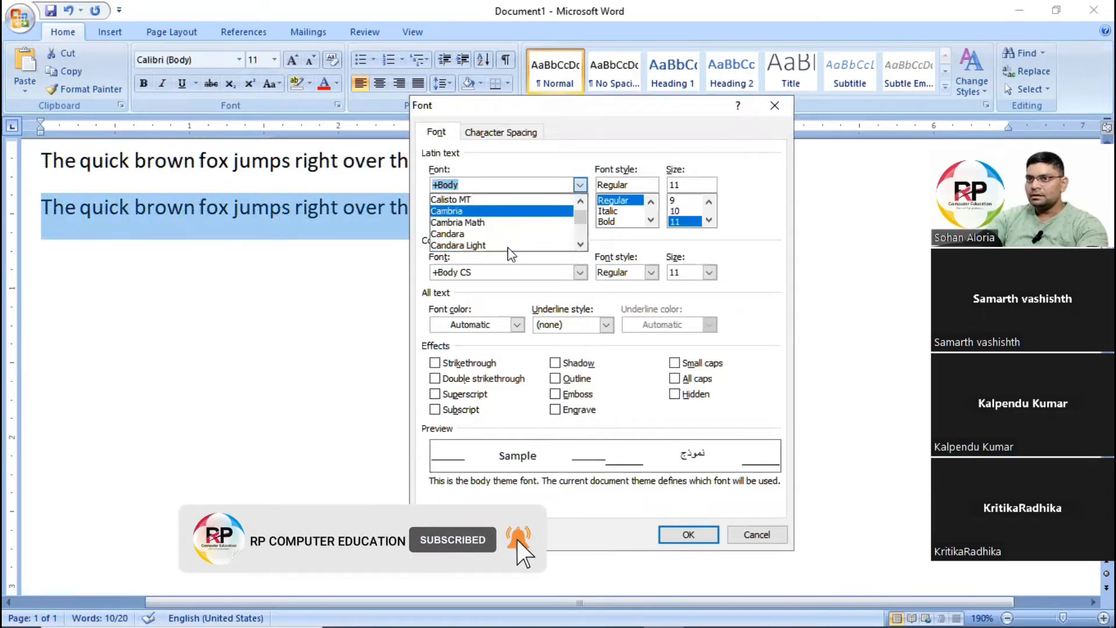
scroll(510, 247, "down", 2)
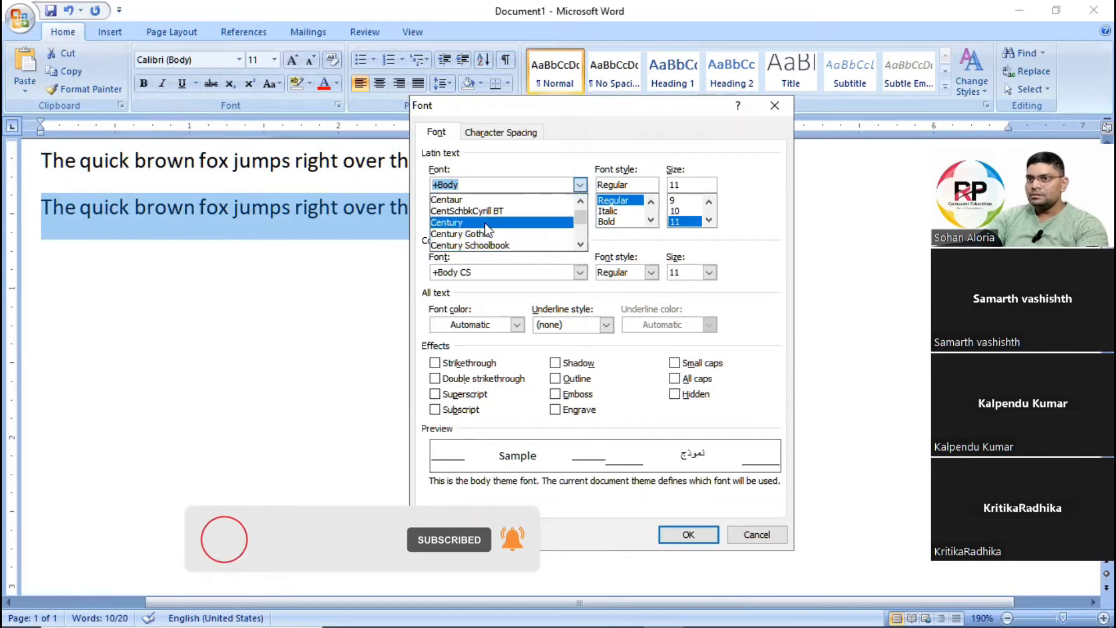
scroll(498, 233, "down", 4)
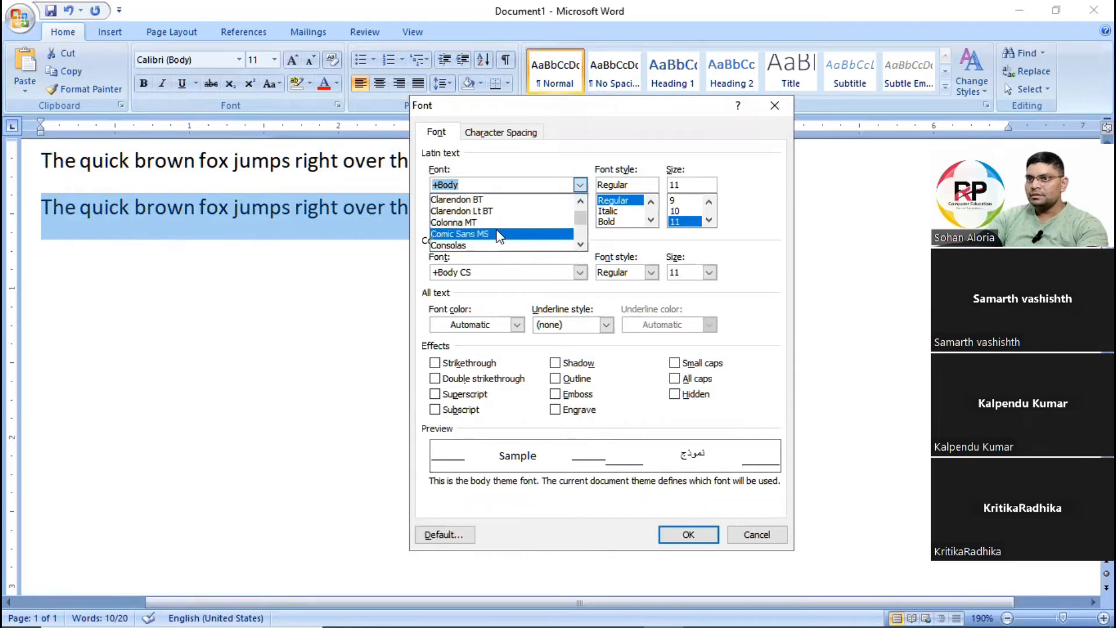
left_click(499, 234)
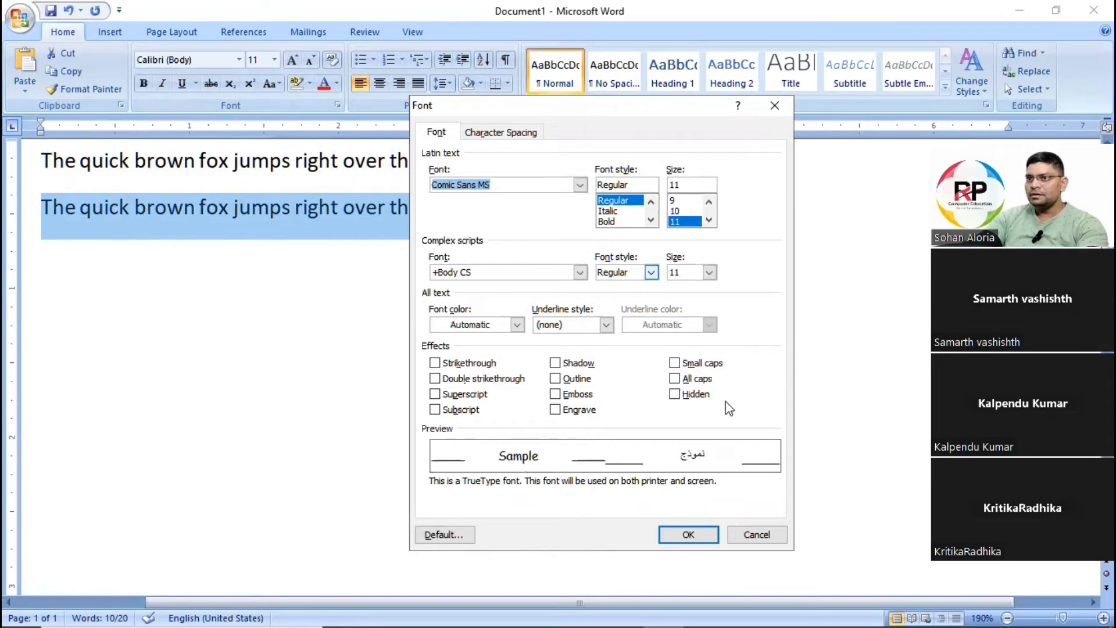
left_click(688, 534)
left_click(301, 279)
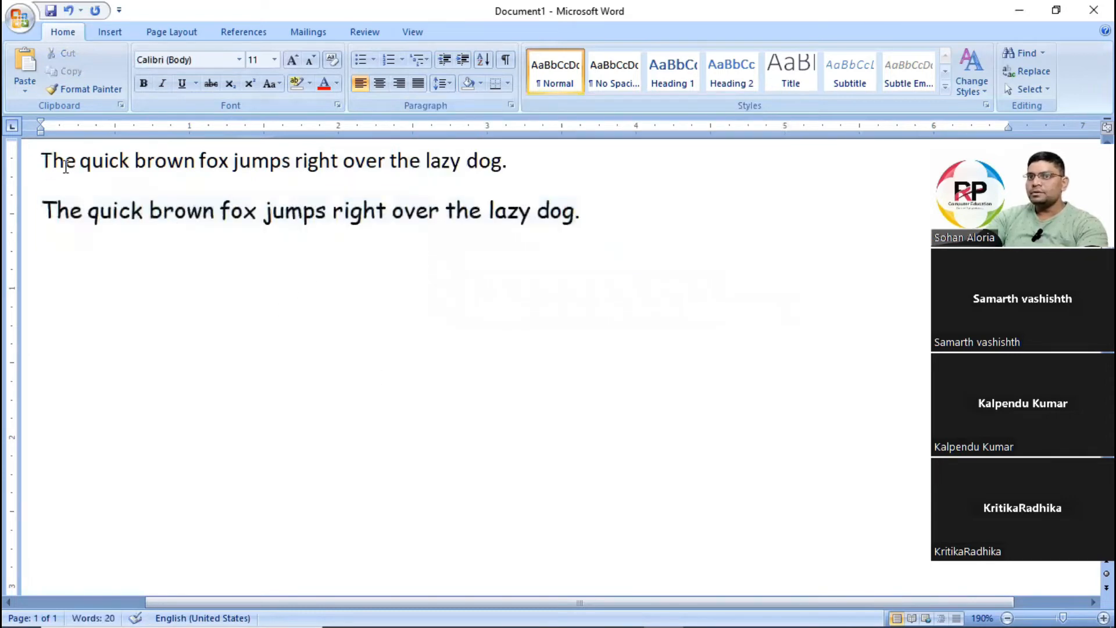
Compare the fonts of the first and second sentences.
left_click_drag(66, 166, 449, 169)
left_click_drag(98, 216, 576, 214)
left_click_drag(84, 162, 388, 166)
left_click(164, 210)
left_click(231, 162)
left_click(141, 210)
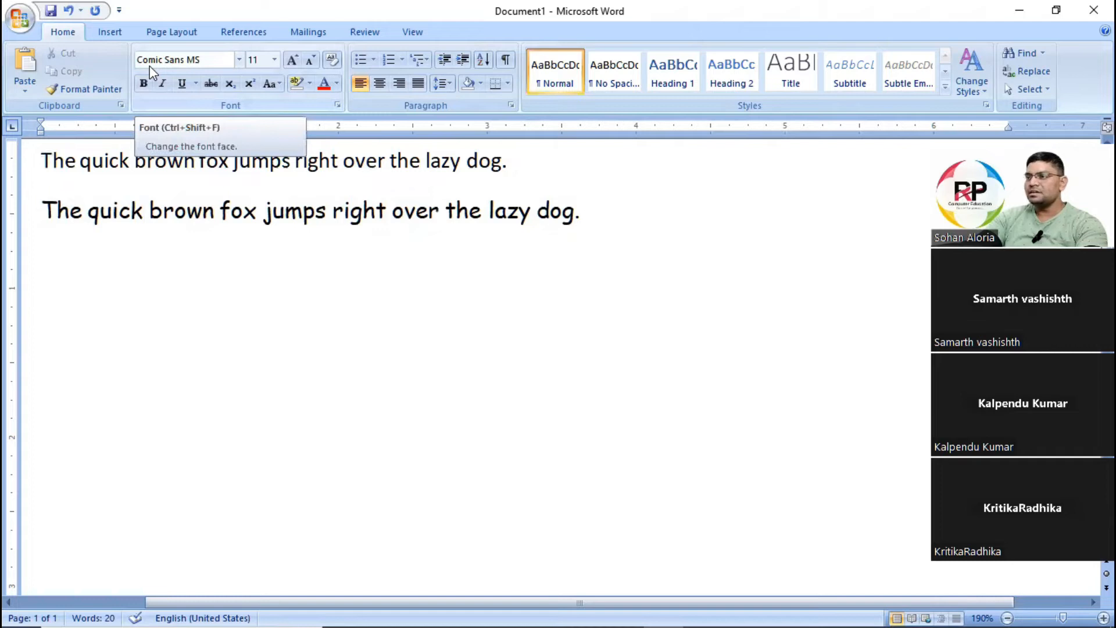
Open the Font dialog for the whole second sentence and review the available Latin font styles.
left_click_drag(42, 209, 445, 212)
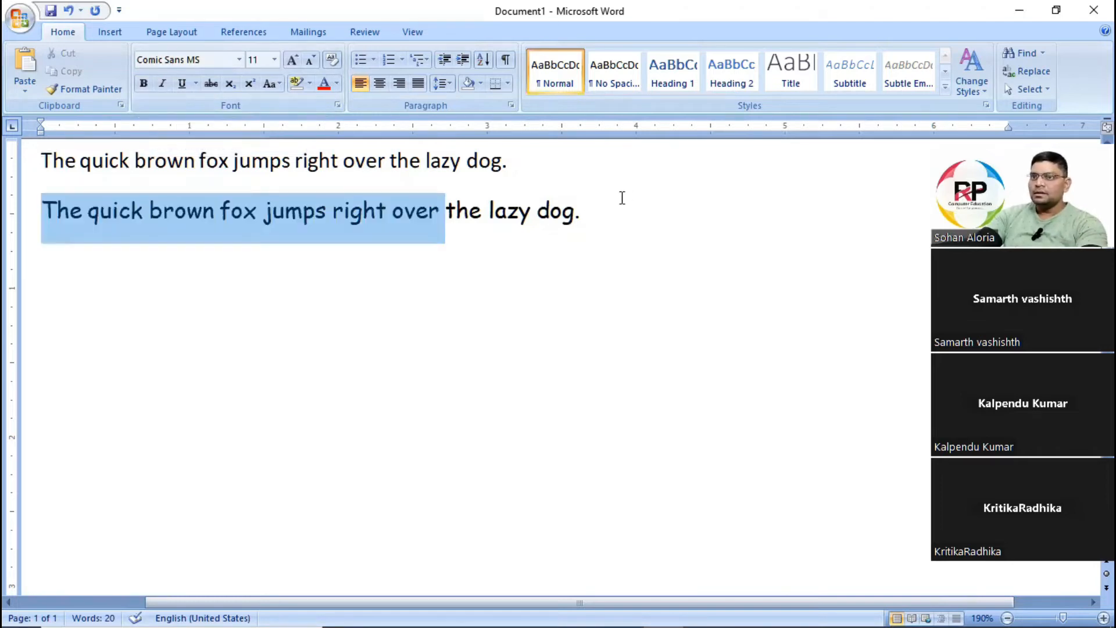
left_click_drag(622, 197, 623, 199)
left_click(337, 106)
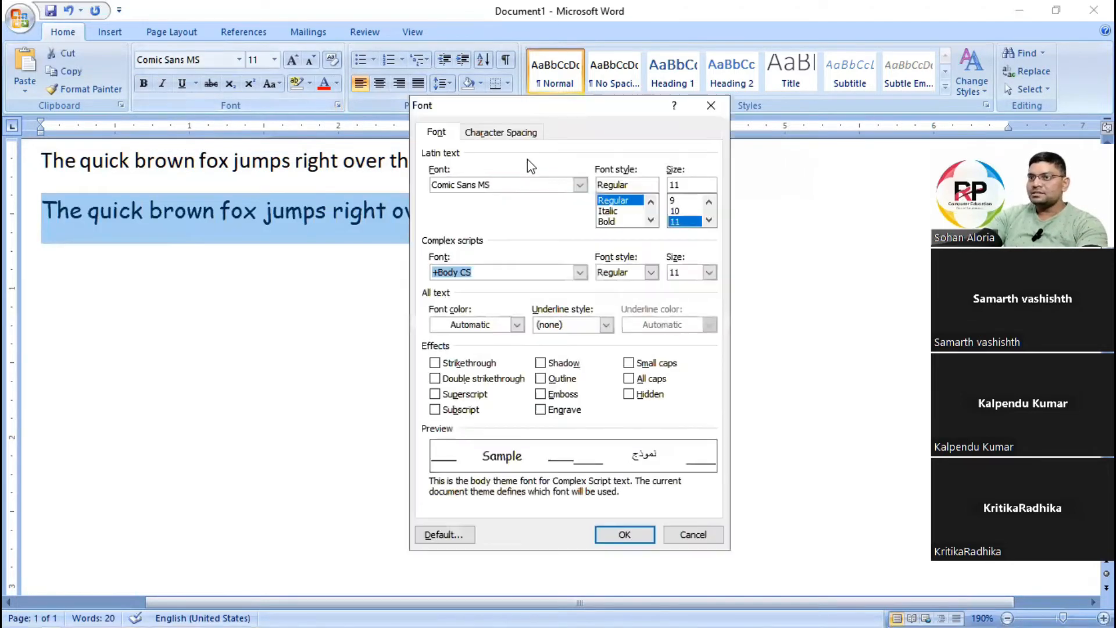
left_click_drag(582, 103, 717, 136)
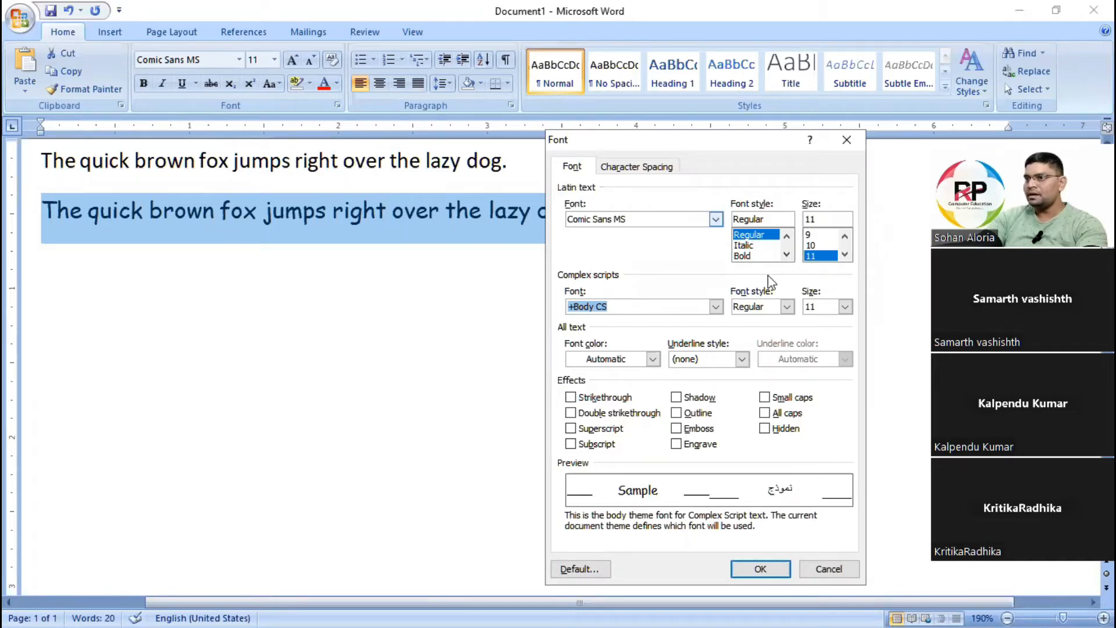
left_click(786, 254)
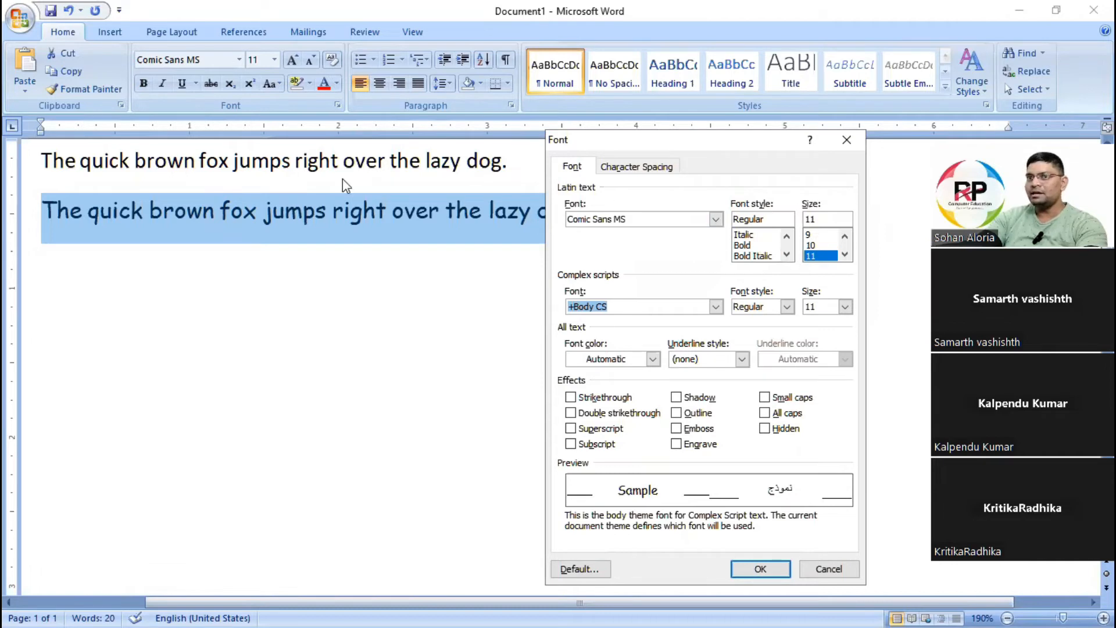
left_click(787, 235)
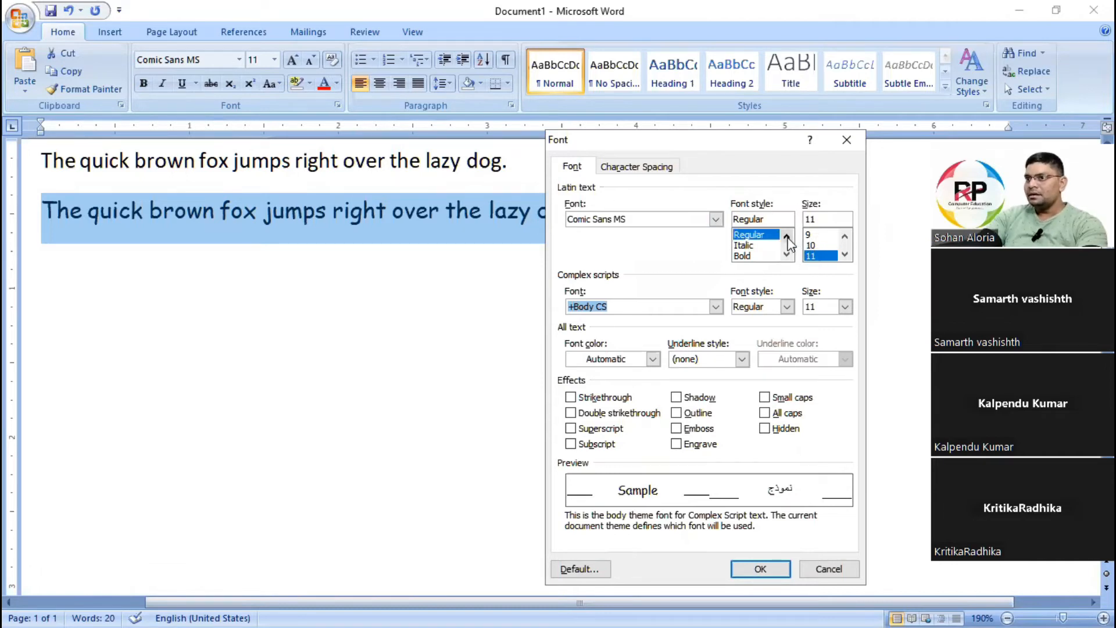
left_click(787, 254)
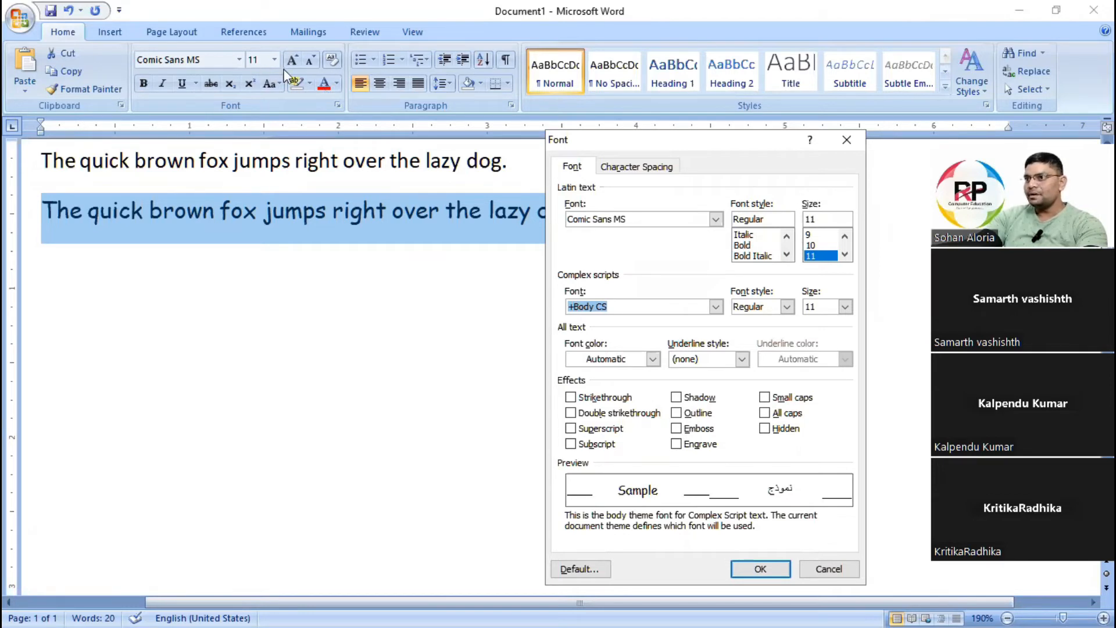
Set the second sentence's font size to 24 and apply the Strikethrough effect through the Font dialog.
left_click(845, 255)
left_click(845, 254)
left_click(845, 254)
left_click(845, 254)
left_click(845, 254)
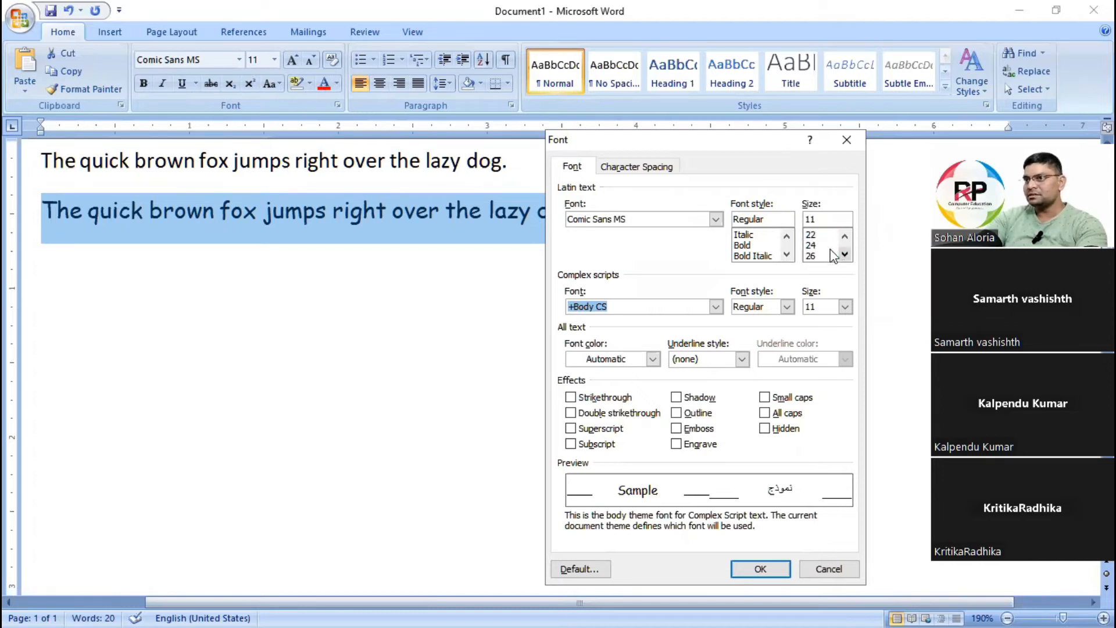
left_click(826, 245)
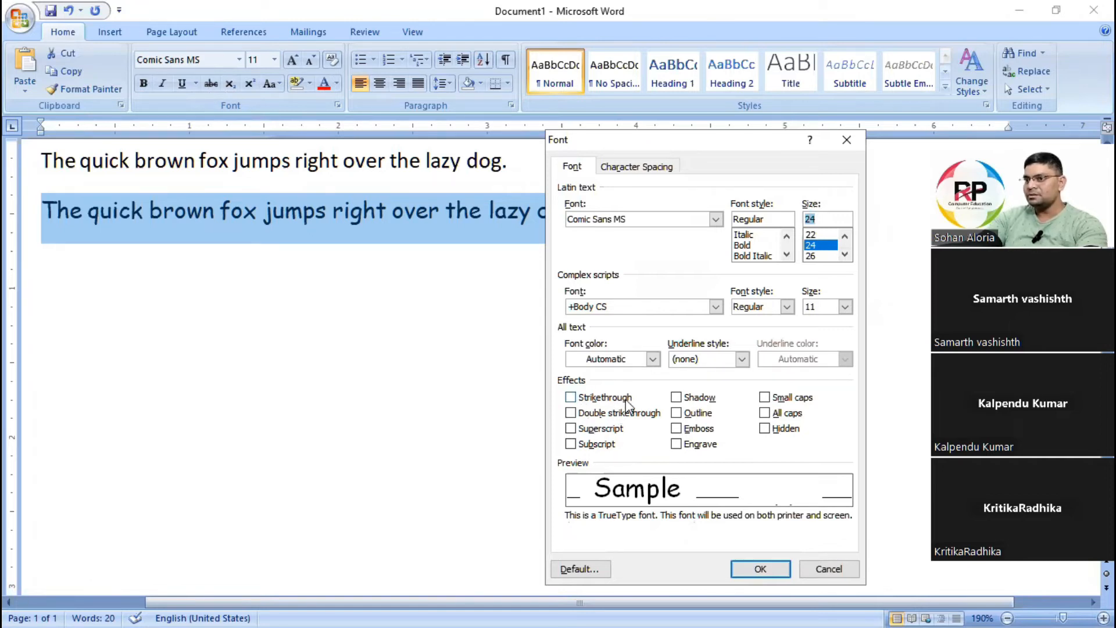
left_click(570, 398)
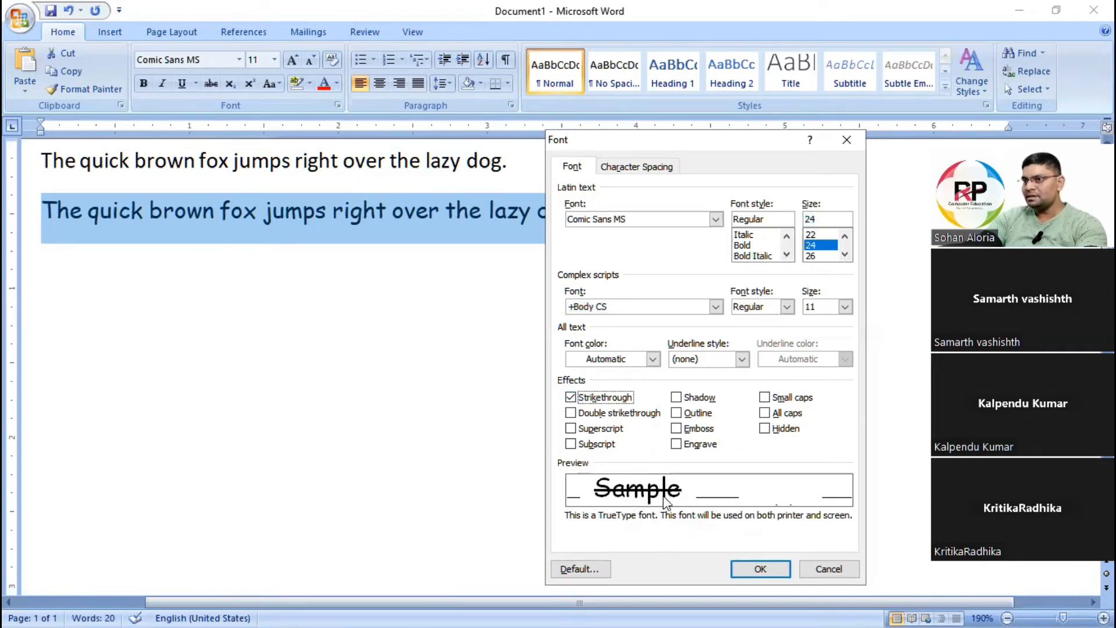
left_click(763, 569)
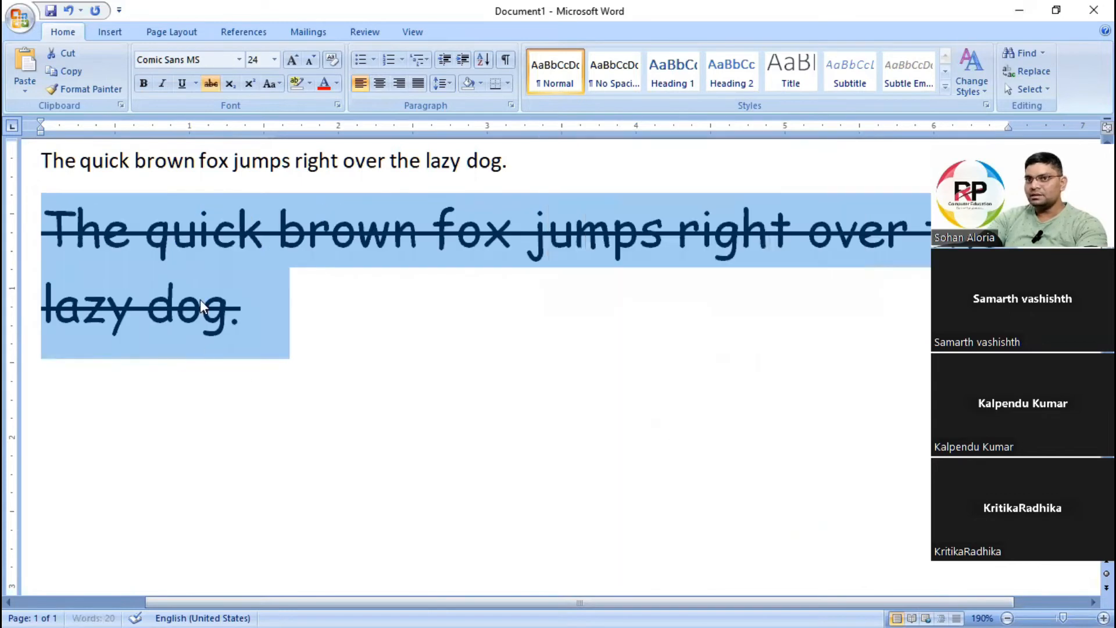
left_click(455, 359)
Shrink the struck-through second sentence to font size 18.
triple_click(341, 324)
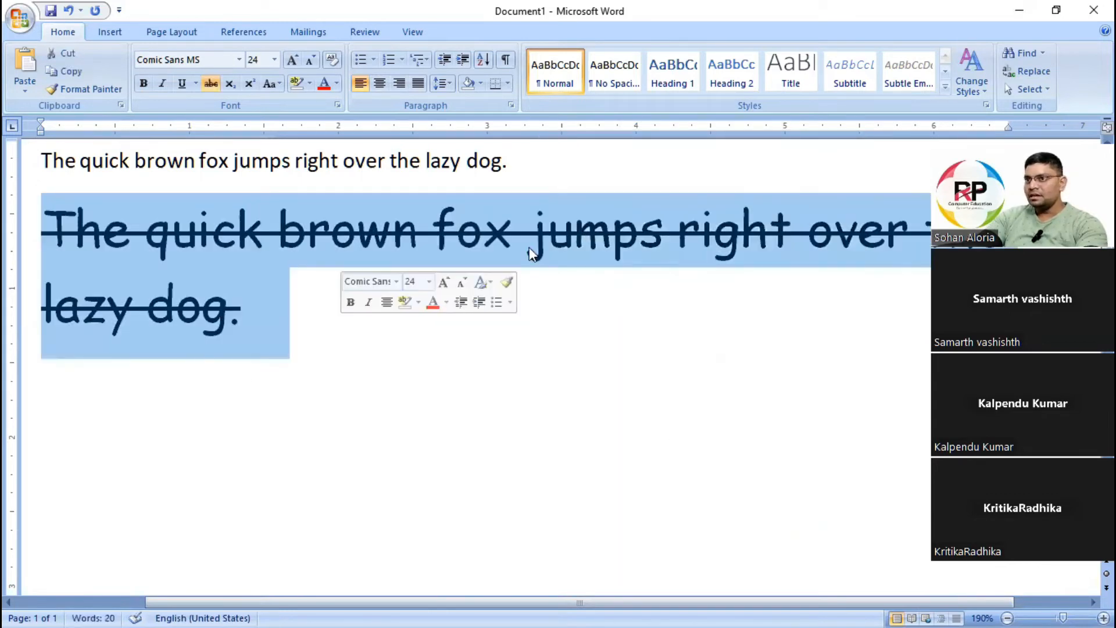
left_click(310, 59)
left_click(310, 59)
left_click(310, 60)
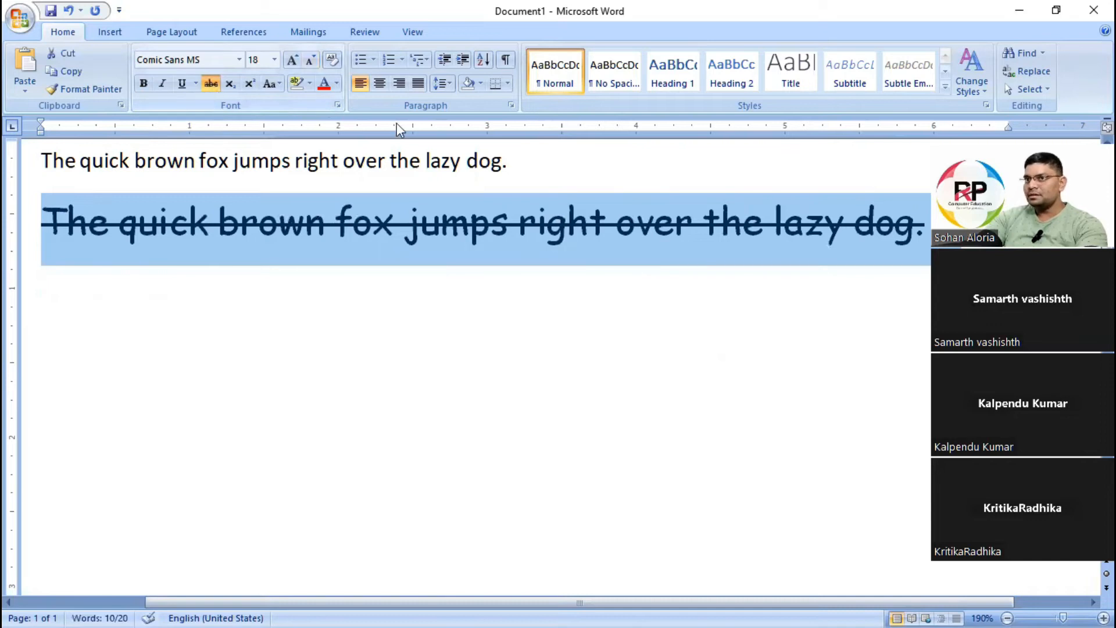
Replace the second sentence's Strikethrough effect with Double strikethrough in the Font dialog.
left_click(337, 105)
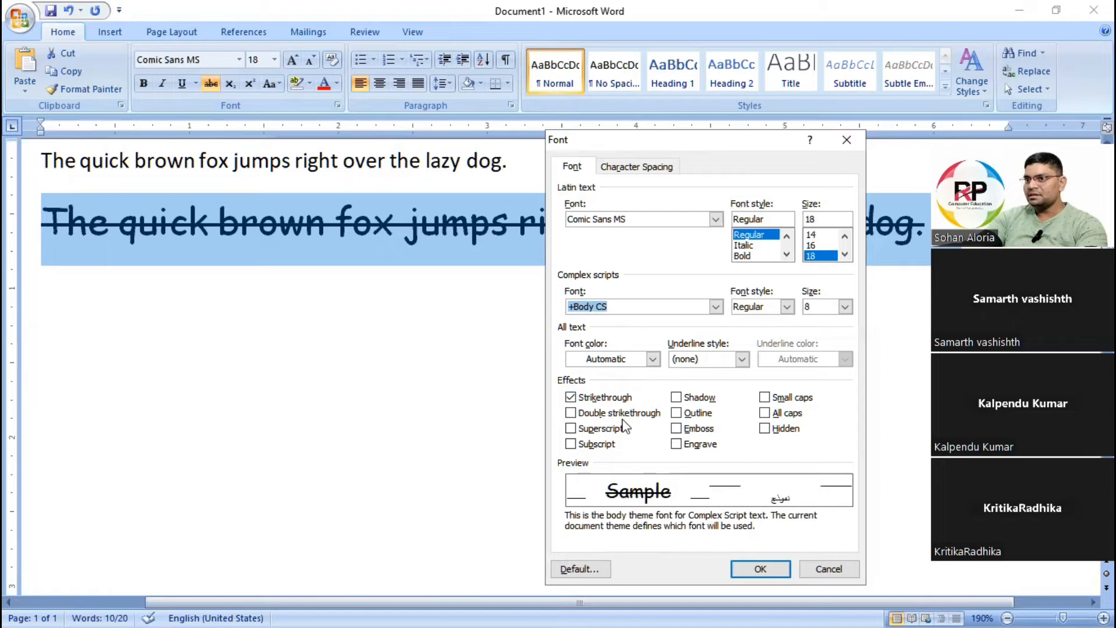
left_click(571, 398)
left_click(571, 414)
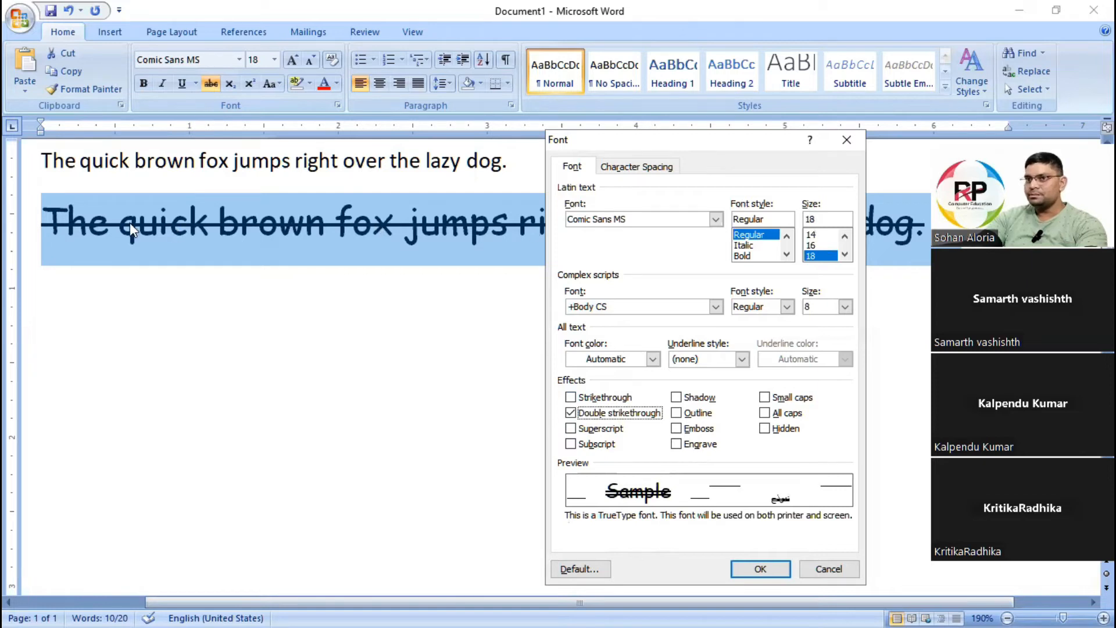
left_click(768, 570)
left_click(386, 287)
scroll(632, 235, "up", 6)
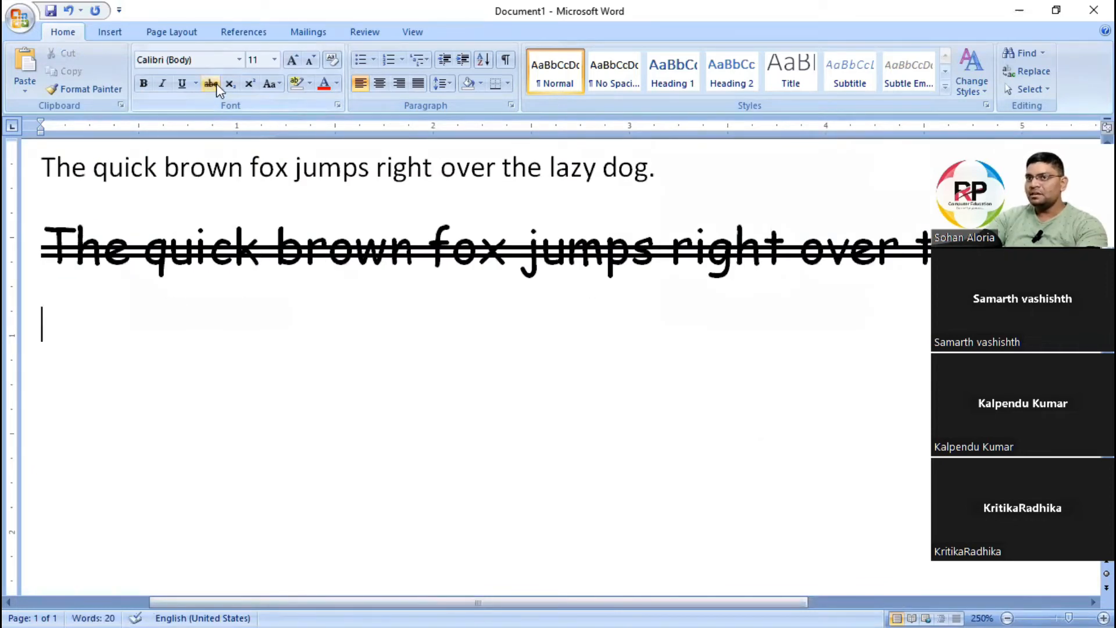
left_click(75, 250)
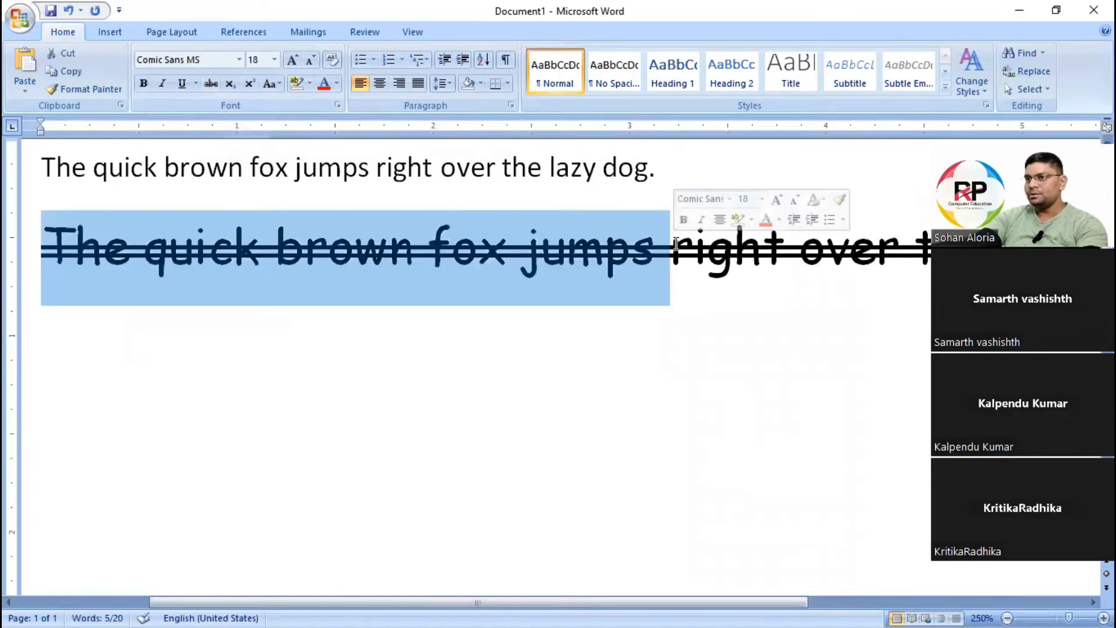
left_click(373, 337)
key("Up")
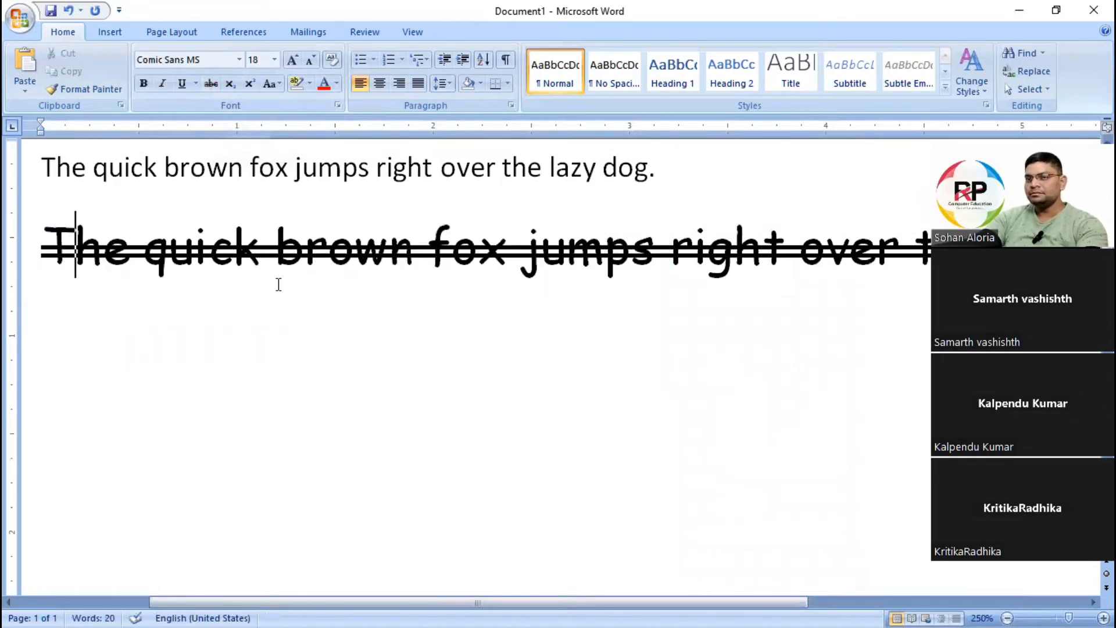
Shrink the double-struck second sentence to font size 14.
scroll(277, 282, "down", 4)
left_click_drag(32, 229, 871, 249)
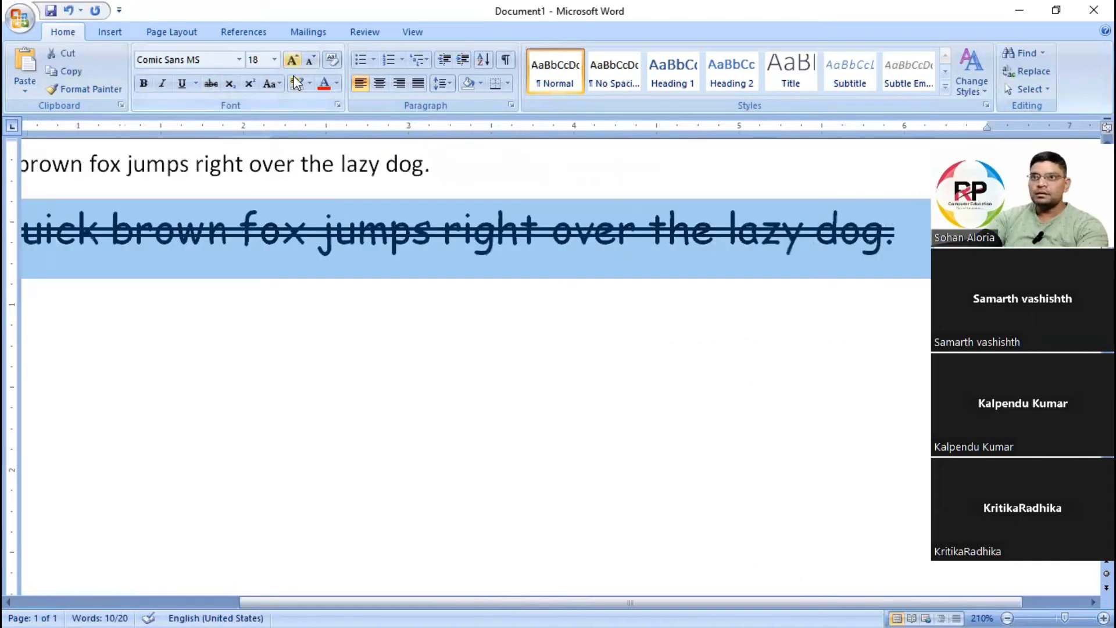
left_click(310, 60)
left_click(310, 60)
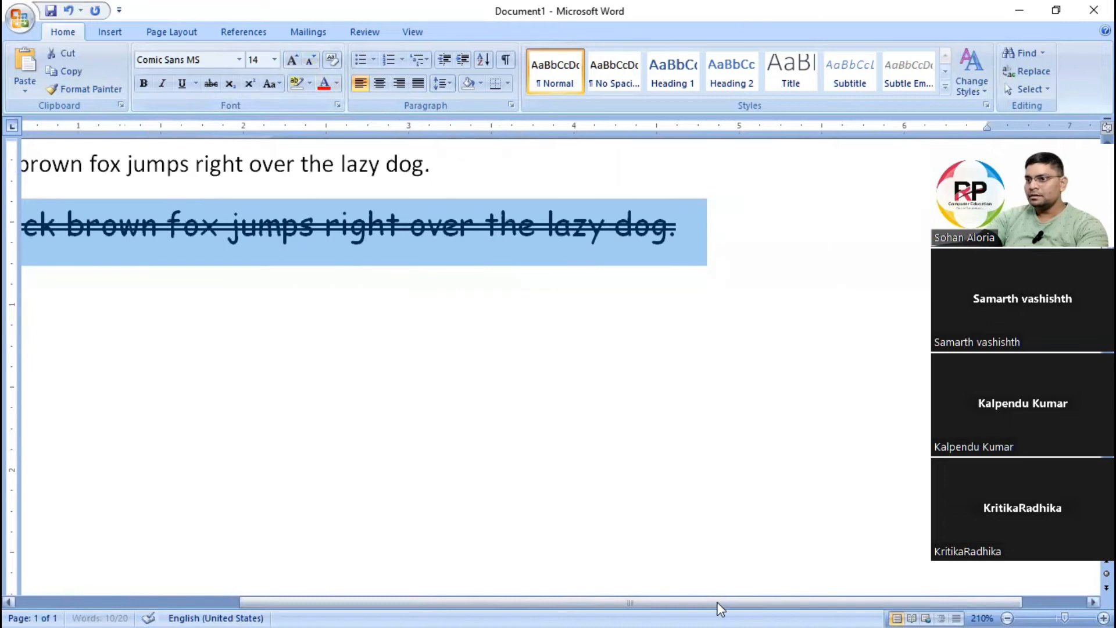
left_click_drag(717, 602, 368, 577)
scroll(491, 238, "up", 2, "ctrl")
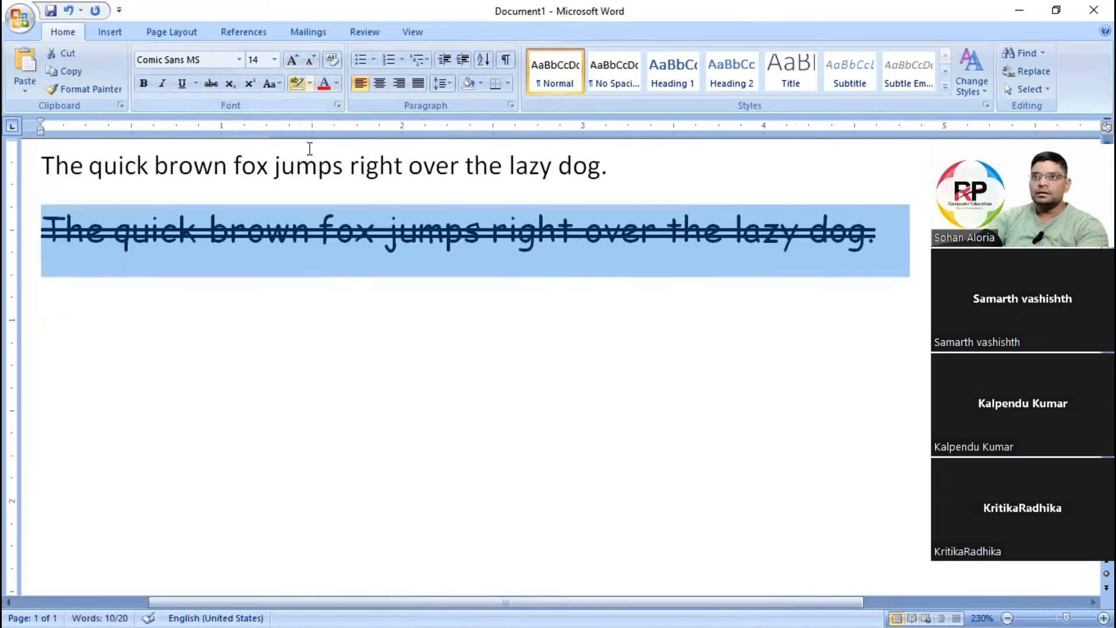
left_click(337, 105)
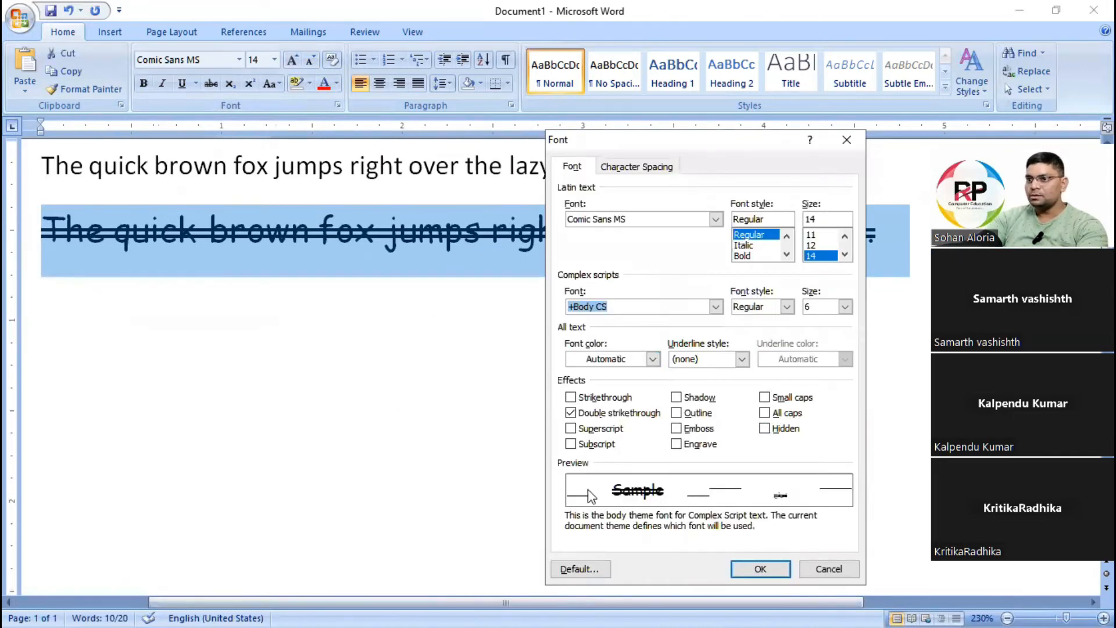
left_click(587, 413)
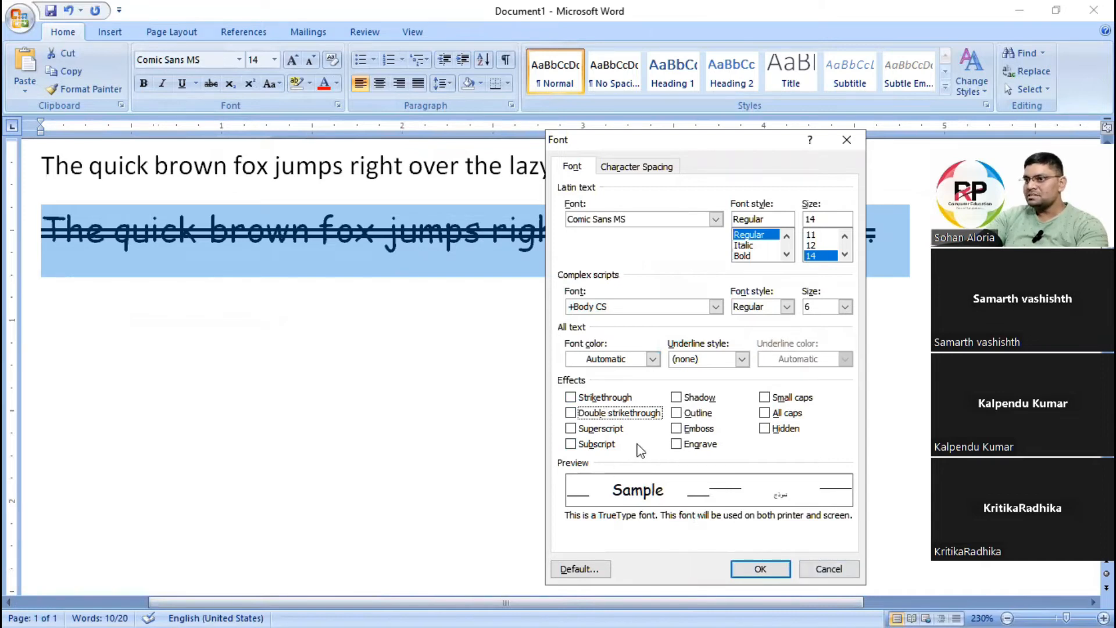
left_click(828, 569)
left_click(228, 236)
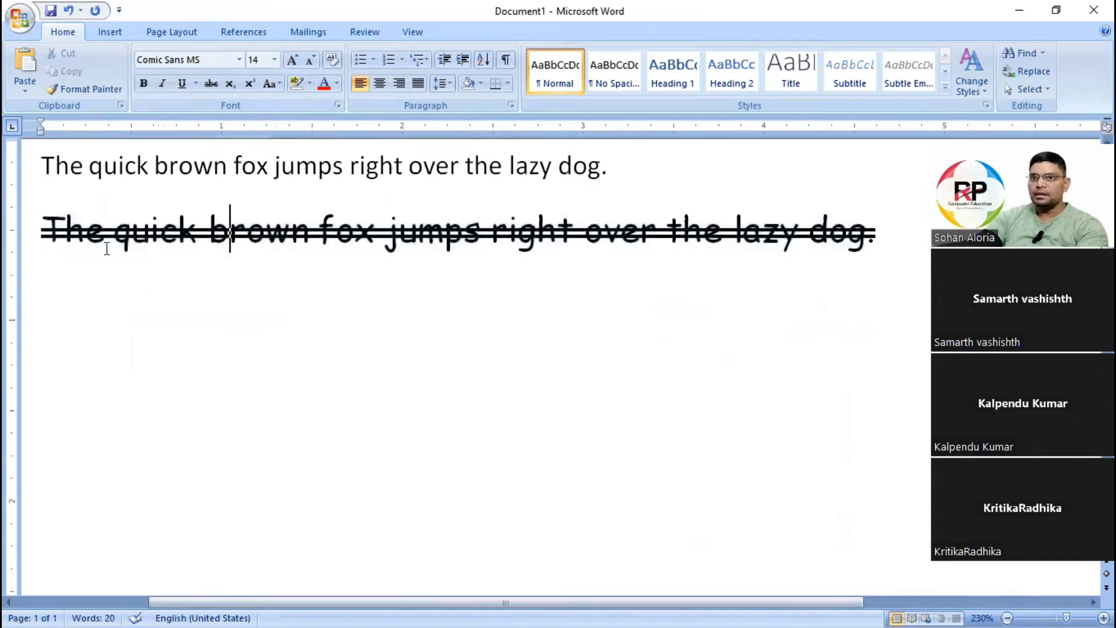
Delete the double-struck second sentence and left-align an empty line below the remaining sentence.
left_click_drag(39, 230, 907, 232)
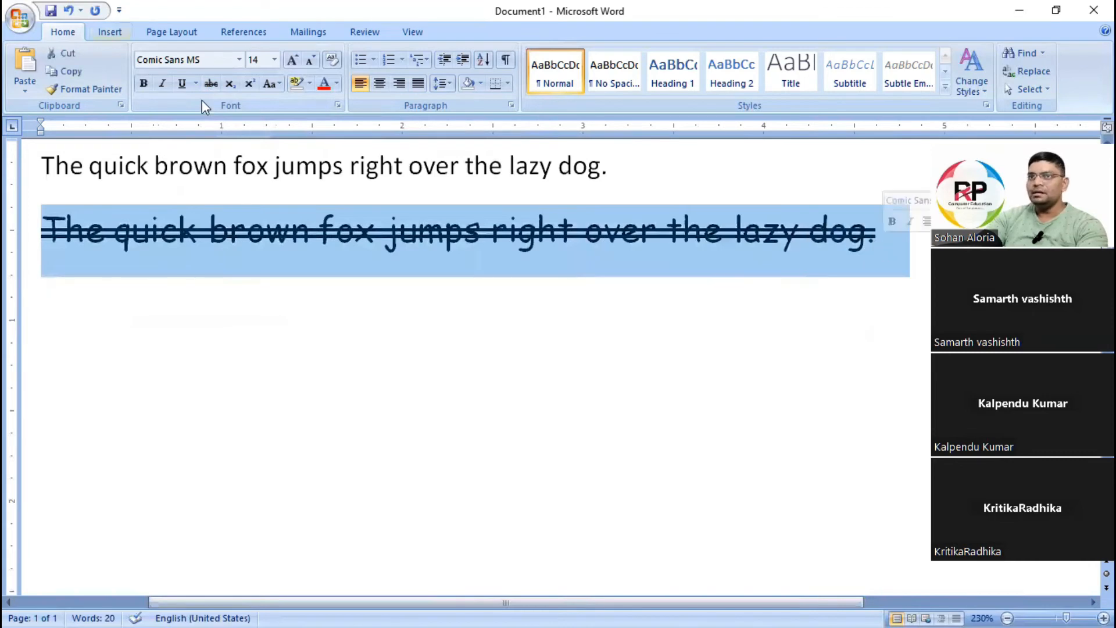
key("Delete")
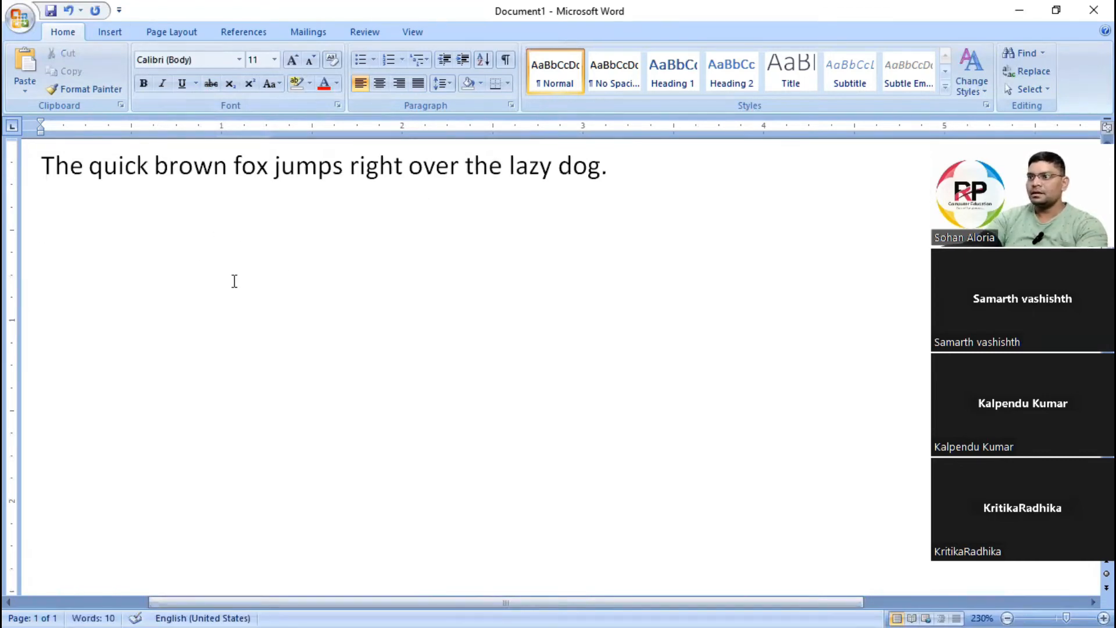
key("ctrl+r")
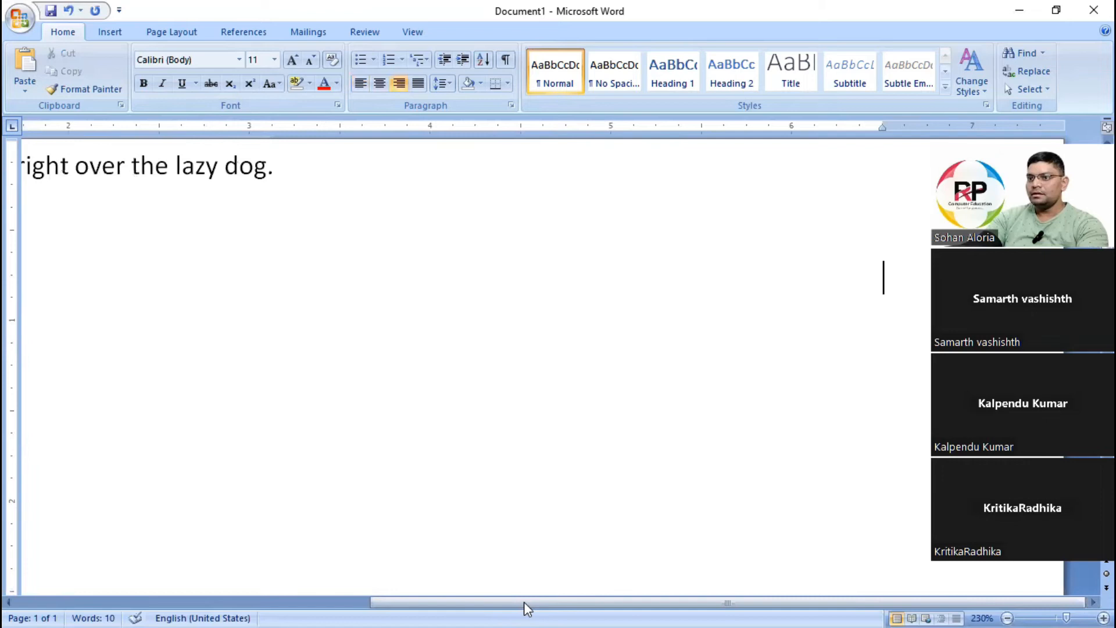
left_click_drag(528, 601, 259, 574)
key("ctrl+e")
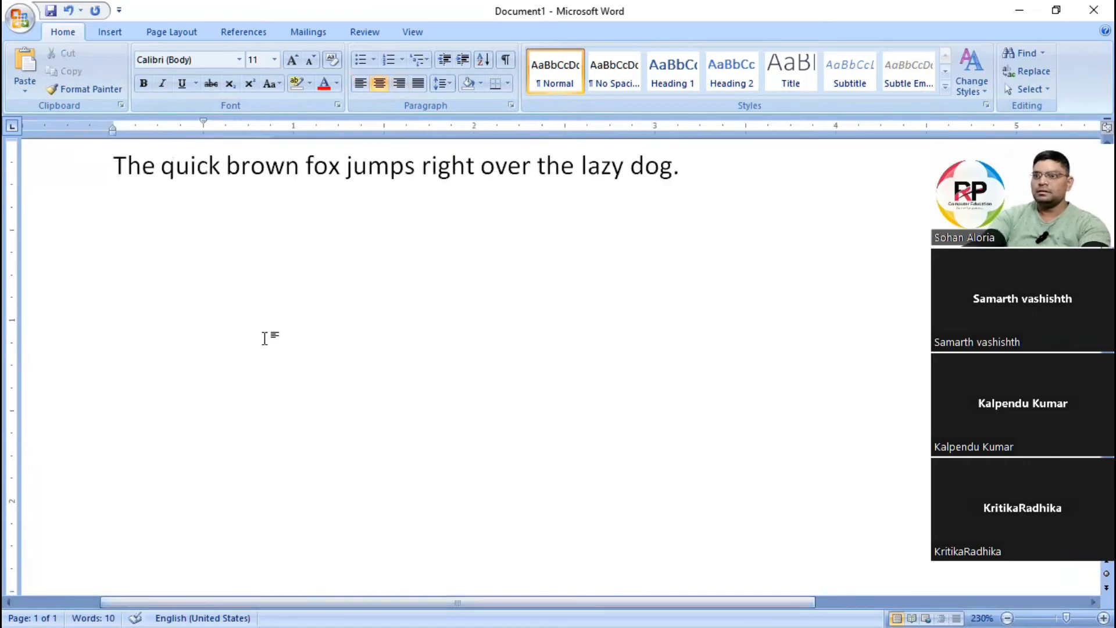
key("ctrl+l")
key("BackSpace")
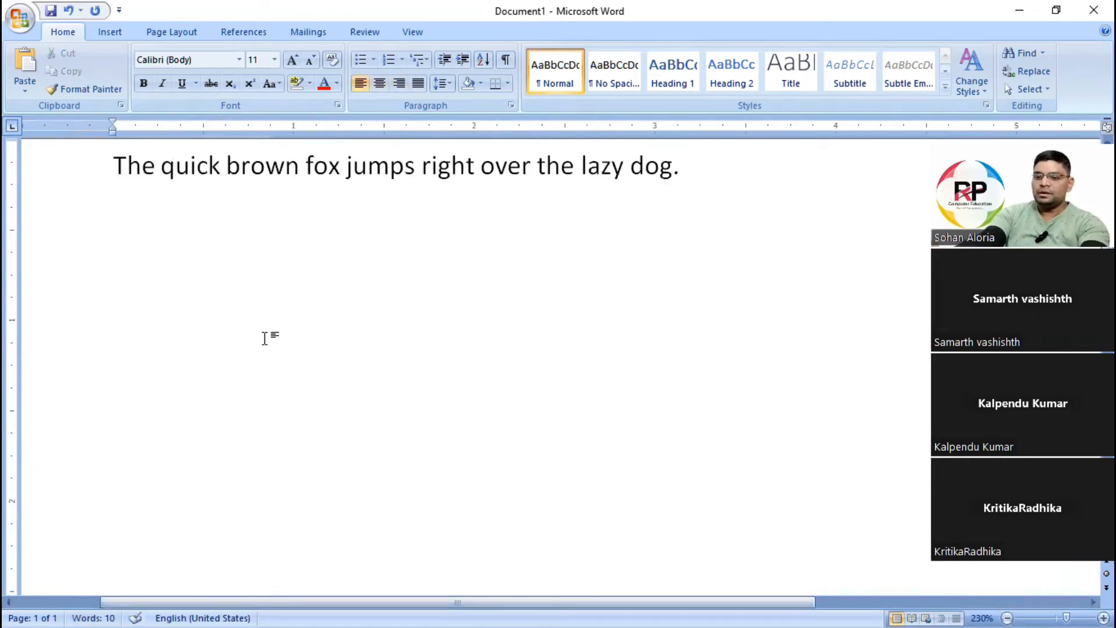
Enter the word Shadow on the empty line below the sentence.
type("R")
key("BackSpace")
type("Shas")
key("BackSpace")
type("dow")
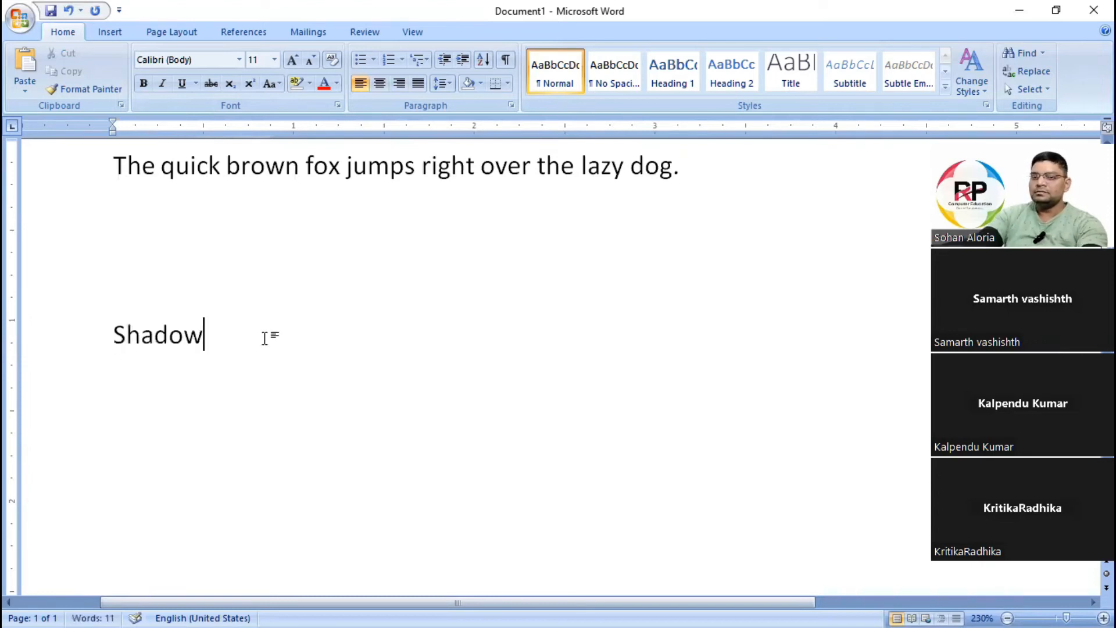
Make the word Shadow bold and enlarge it to font size 48.
left_click_drag(115, 337, 203, 336)
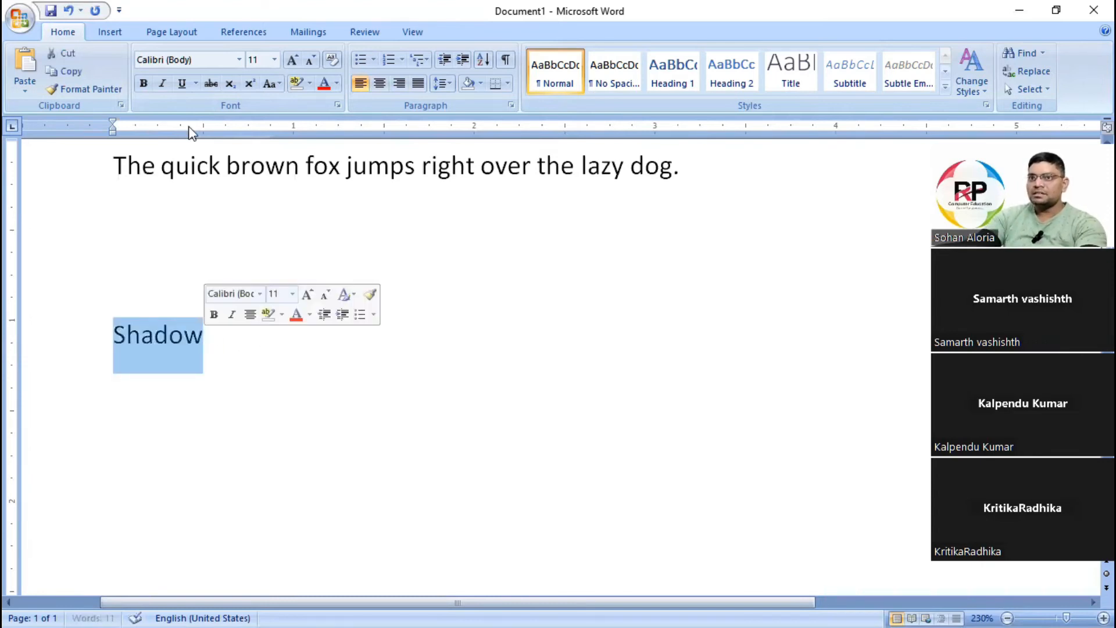
left_click(143, 83)
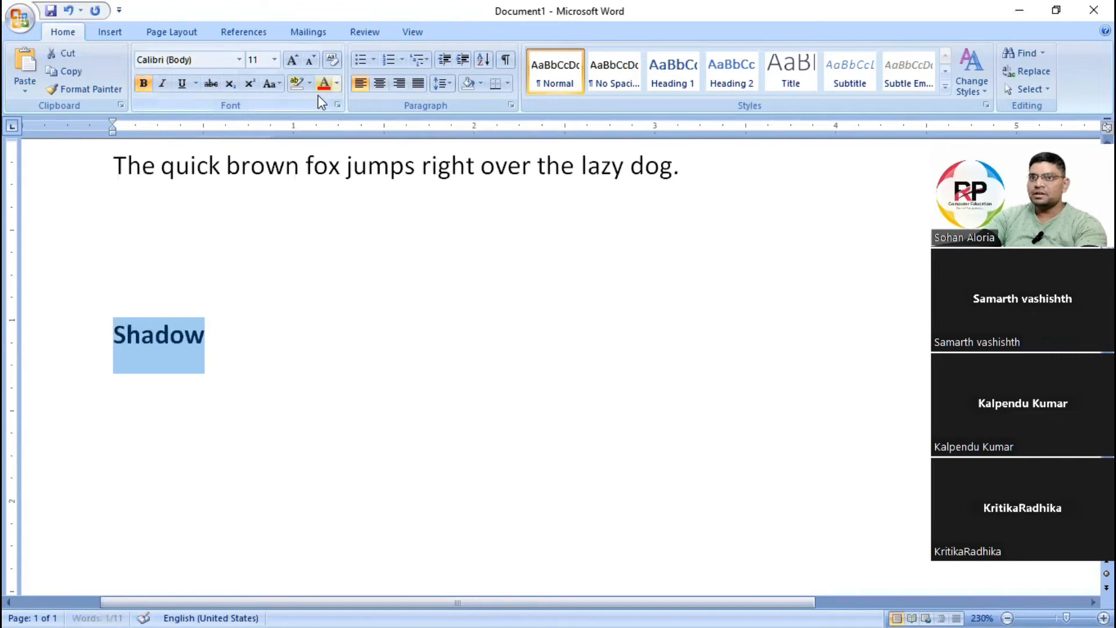
left_click(290, 59)
left_click(290, 60)
left_click(291, 60)
left_click(291, 60)
left_click(291, 60)
left_click(290, 60)
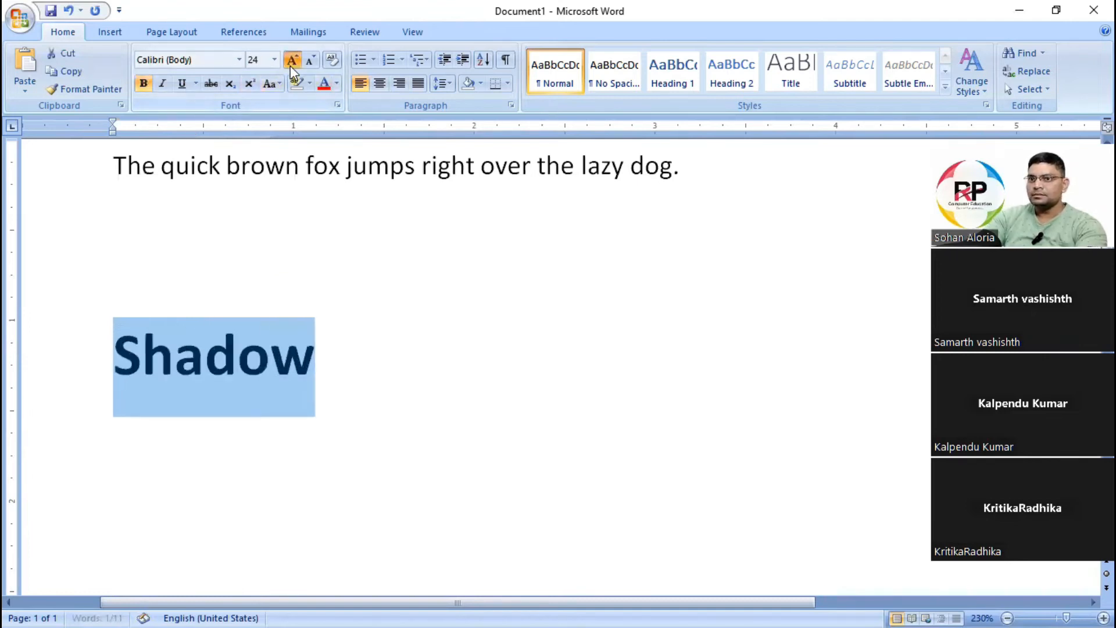
left_click(291, 60)
left_click(290, 60)
left_click(291, 64)
scroll(544, 340, "down", 1)
left_click(553, 330)
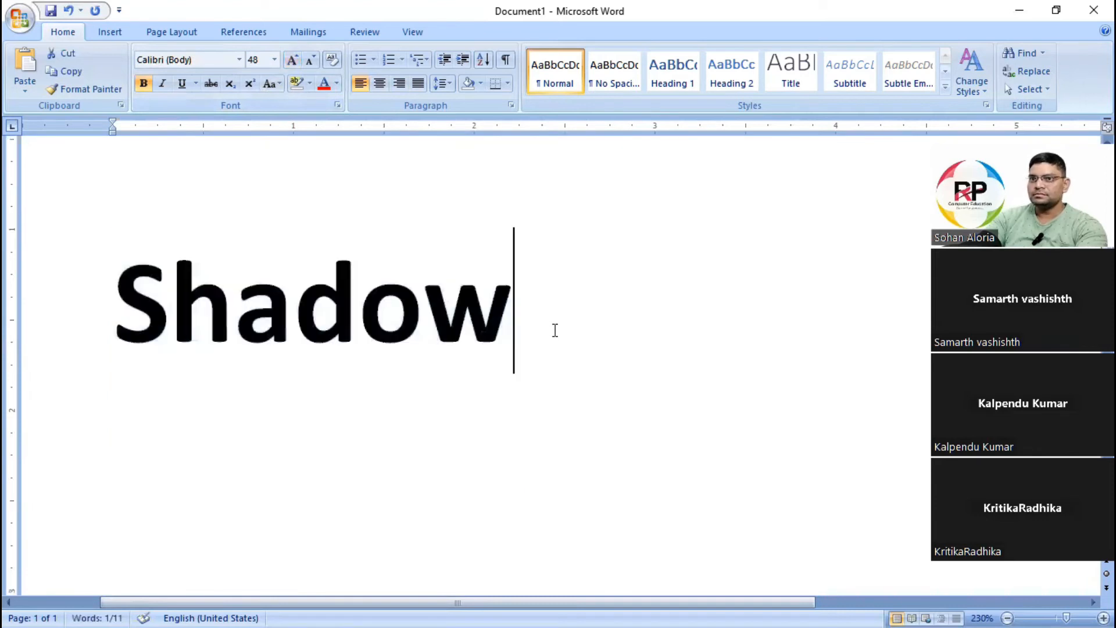
left_click_drag(131, 304, 511, 317)
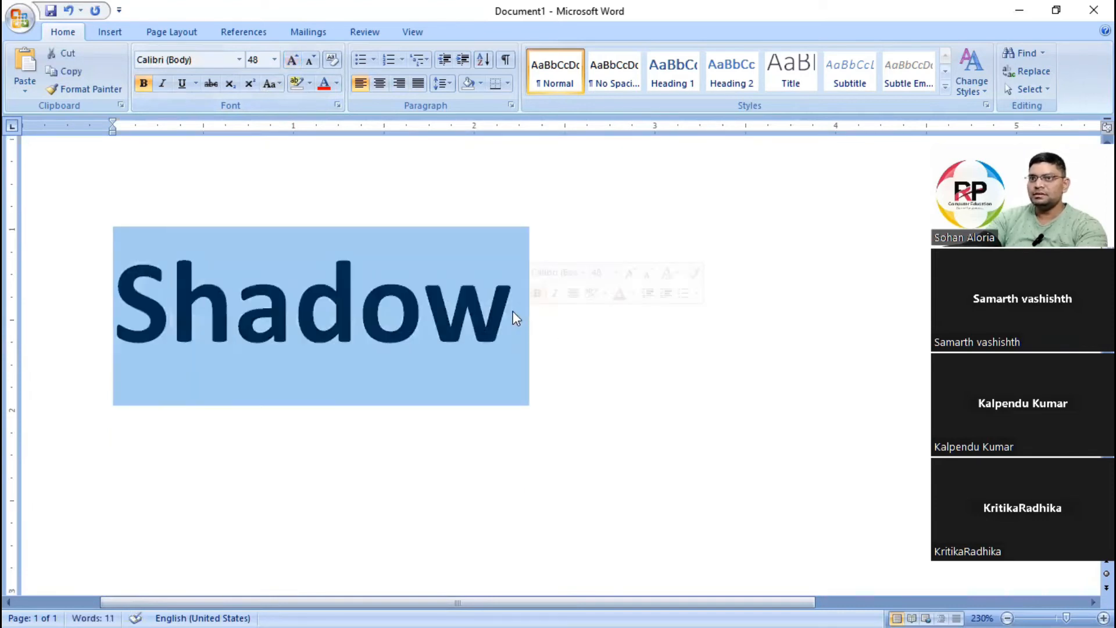
left_click(338, 106)
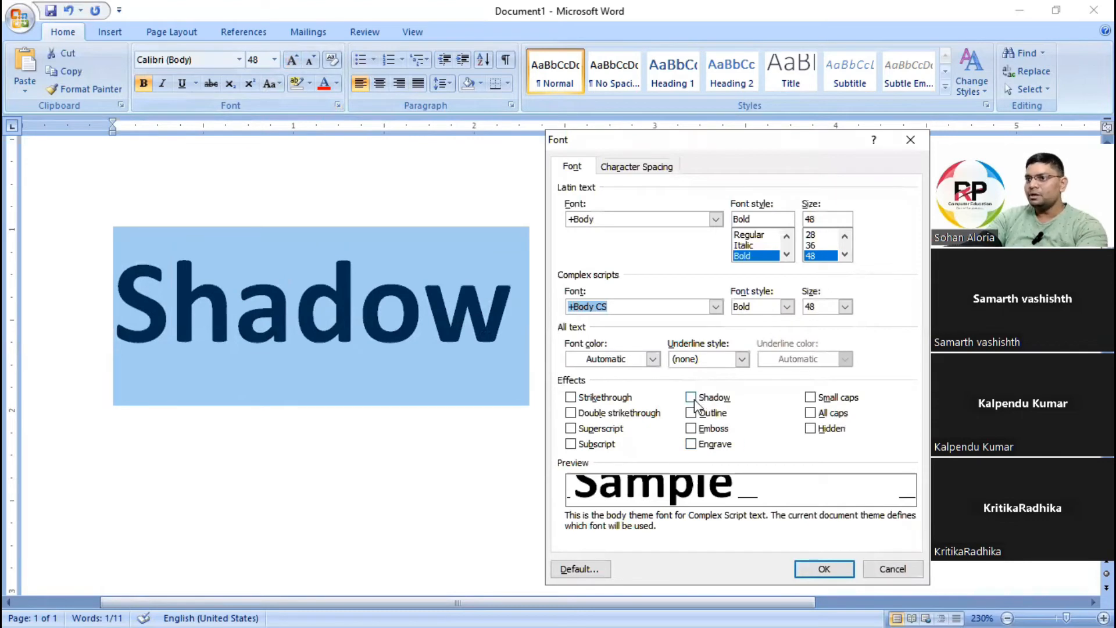
left_click(910, 140)
left_click(235, 325)
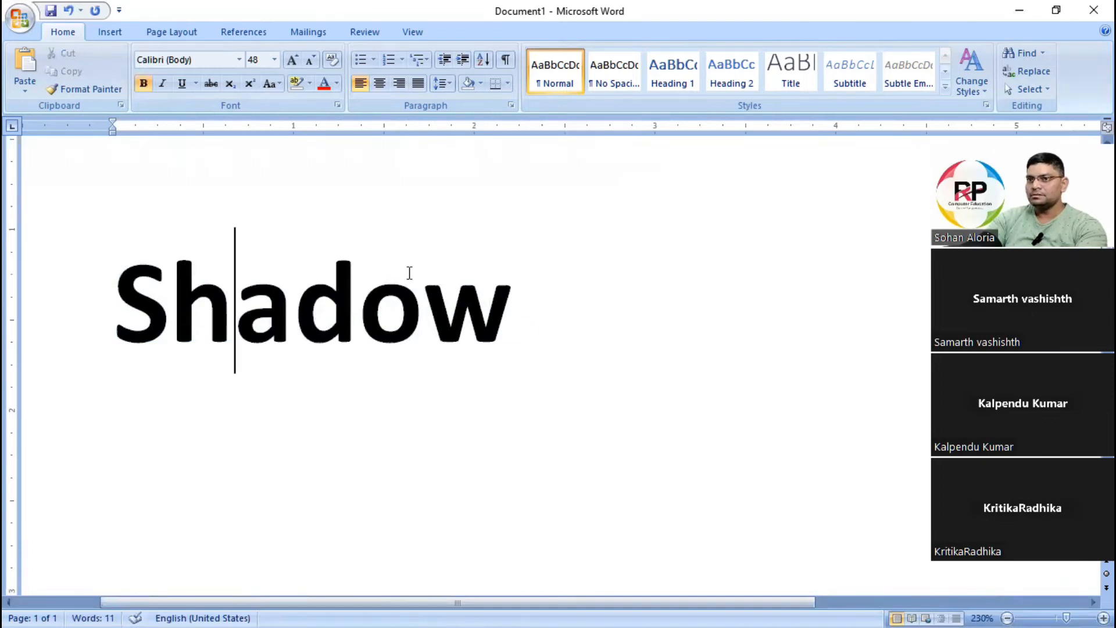
Apply the Shadow effect to the bold word Shadow through the Font dialog.
left_click_drag(227, 312, 511, 317)
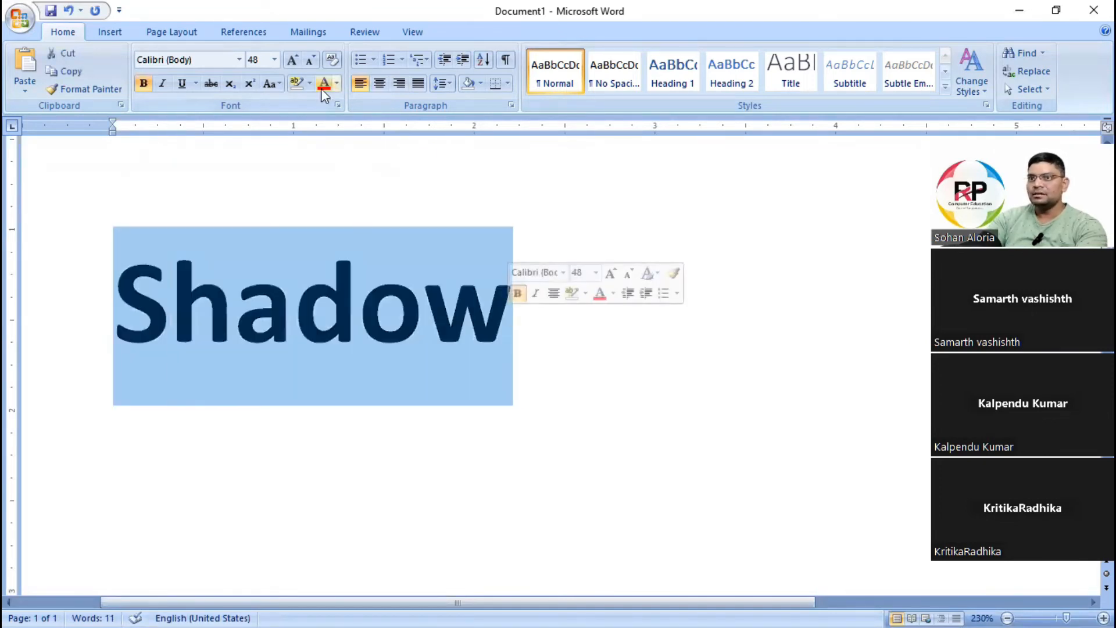
left_click(338, 106)
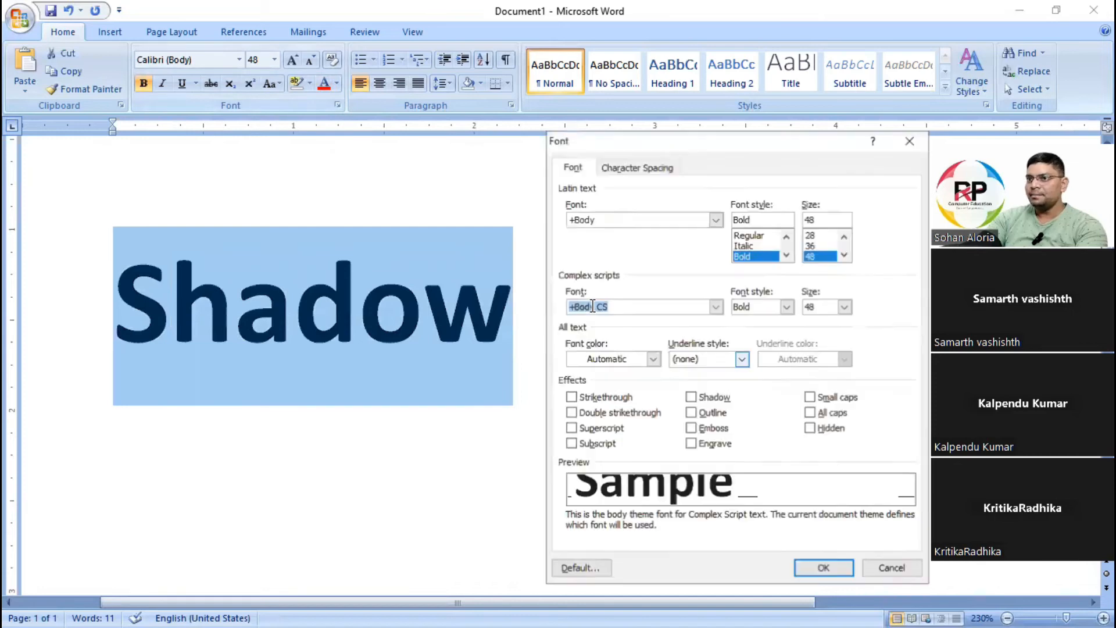
left_click(710, 397)
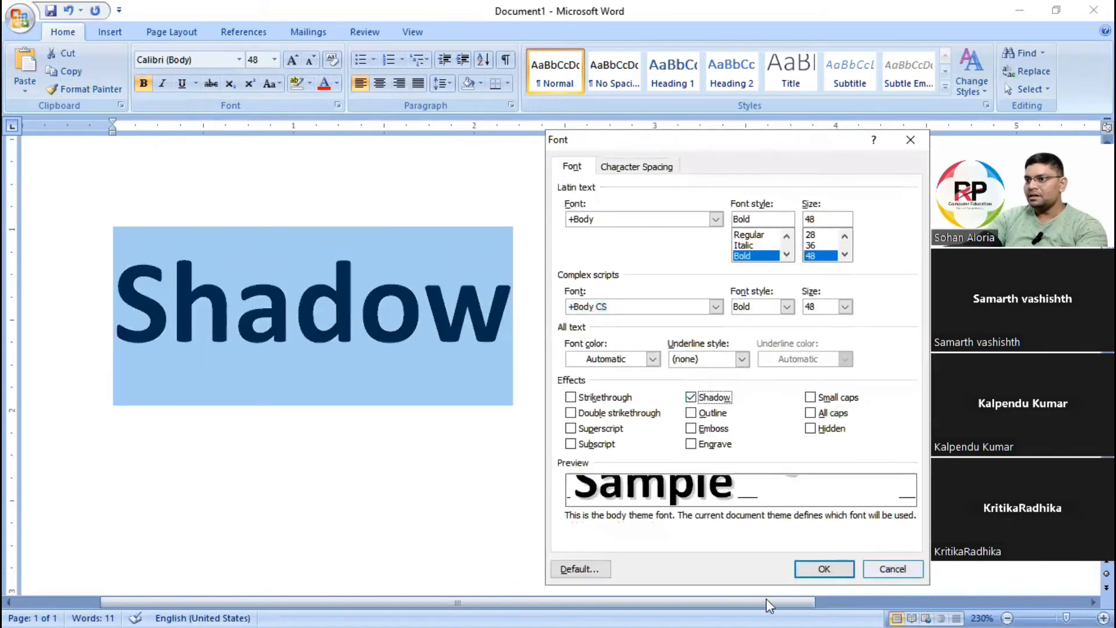
left_click(824, 569)
left_click(580, 429)
scroll(468, 366, "up", 3)
scroll(481, 367, "up", 4)
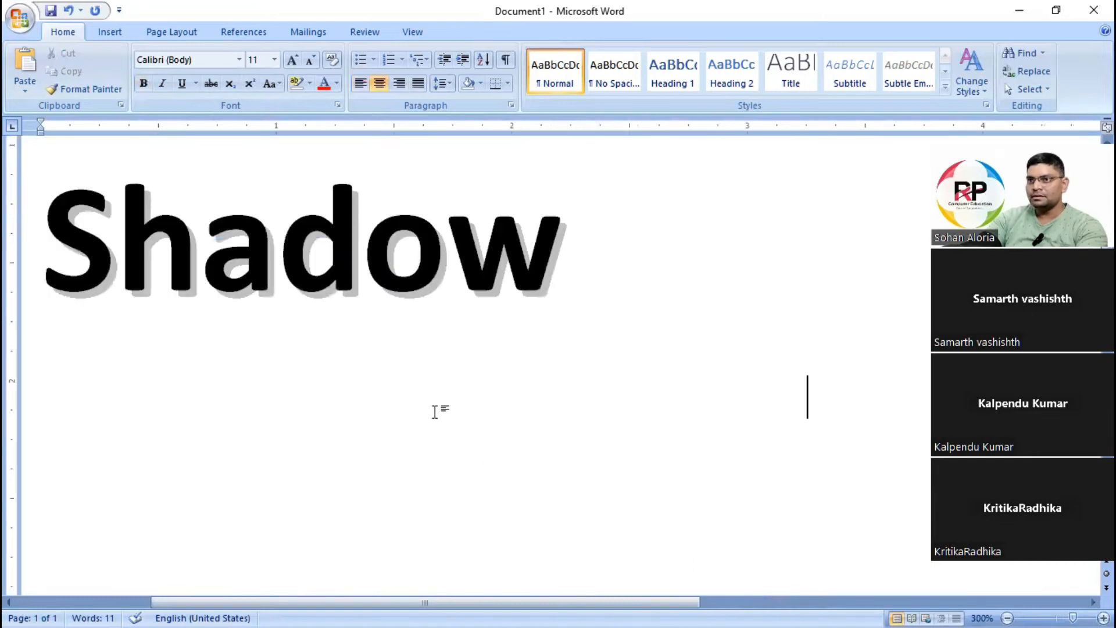
left_click_drag(558, 599, 529, 599)
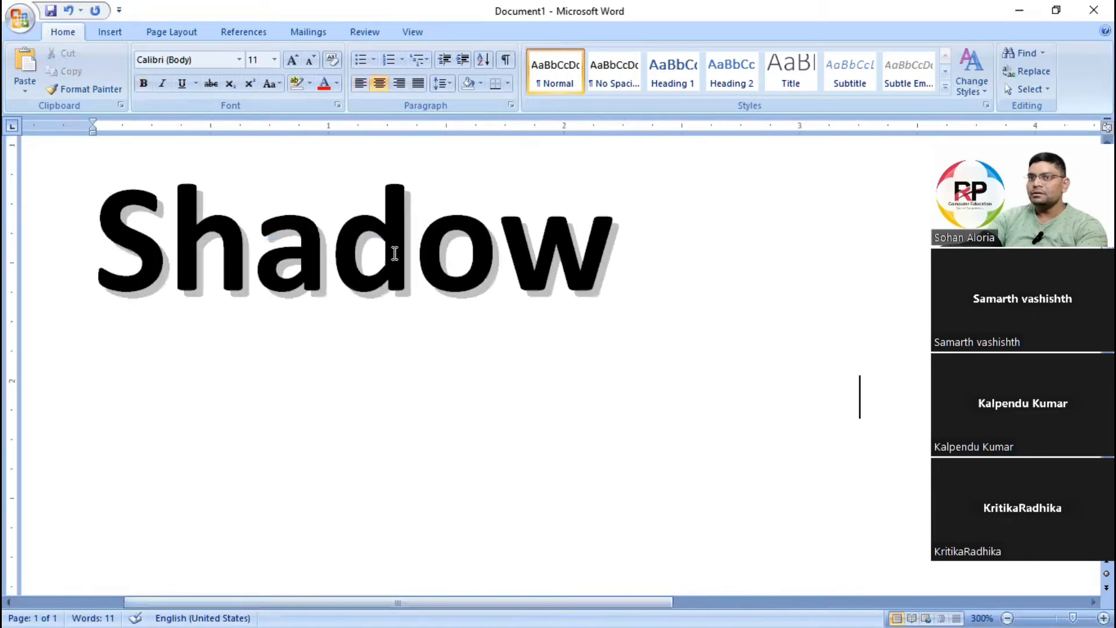
Remove the Shadow effect from the word Shadow through the Font dialog.
left_click_drag(99, 250, 637, 256)
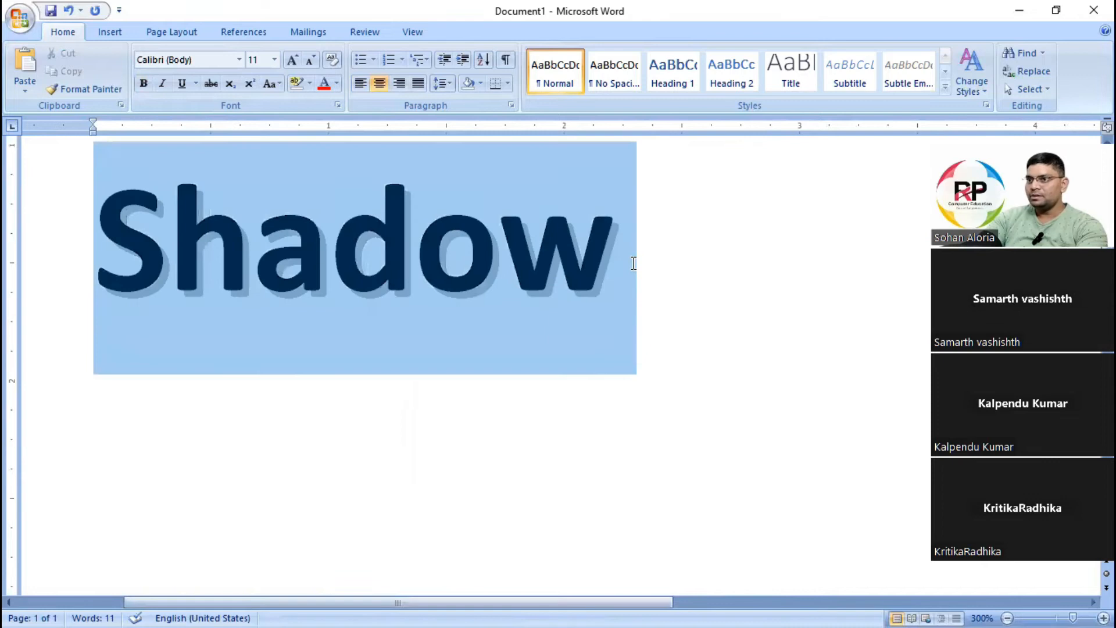
left_click(337, 105)
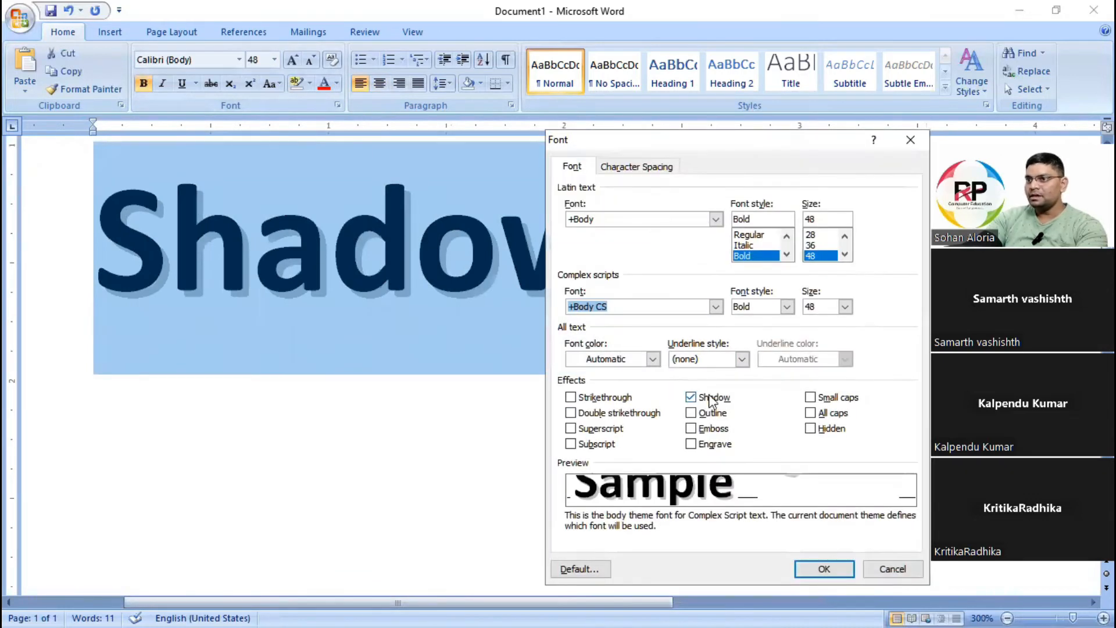
left_click(824, 569)
left_click(498, 355)
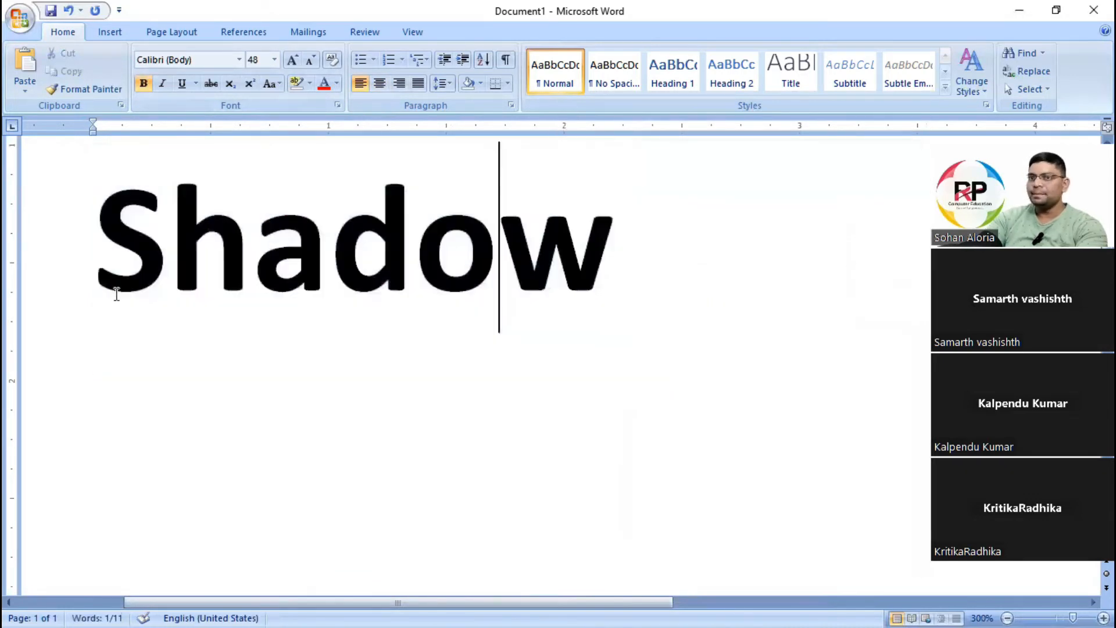
Reapply the Shadow effect to the plain bold word Shadow in the Font dialog.
left_click_drag(102, 253, 618, 286)
key("ctrl+c")
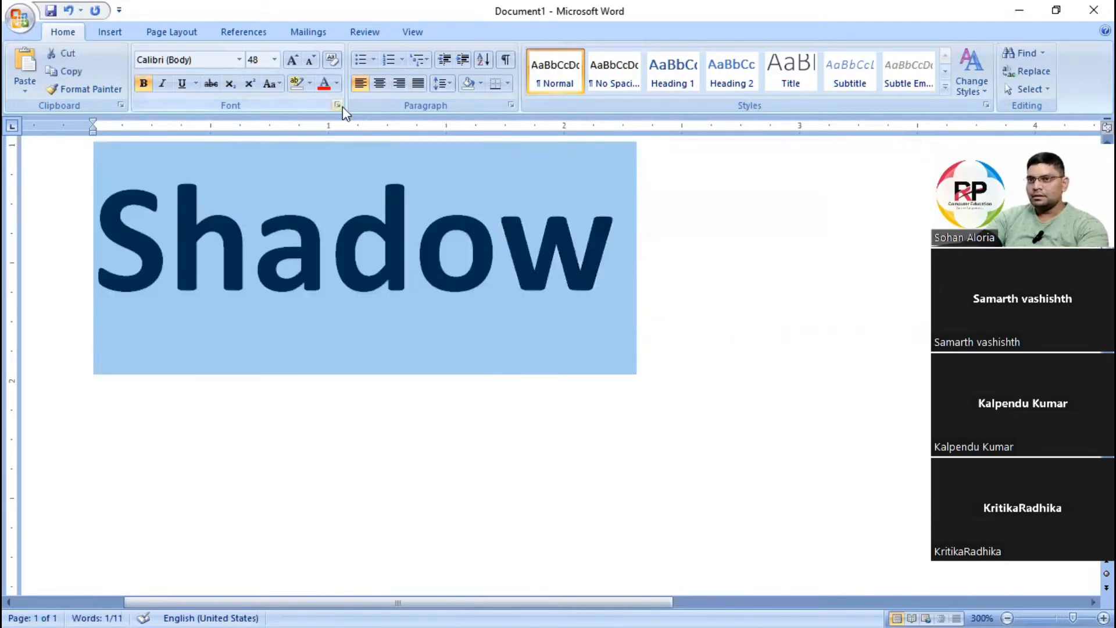
key("ctrl+d")
left_click(698, 396)
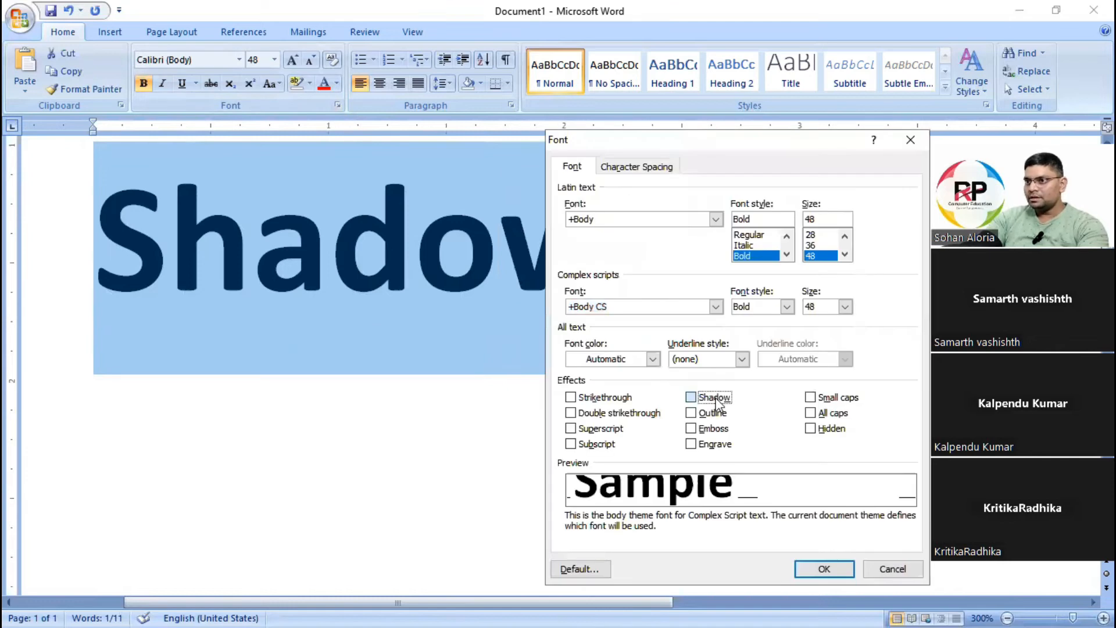
left_click(822, 568)
Paste a plain copy of the word Shadow on a new line below the shadowed one.
left_click(630, 289)
key("Return")
key("ctrl+v")
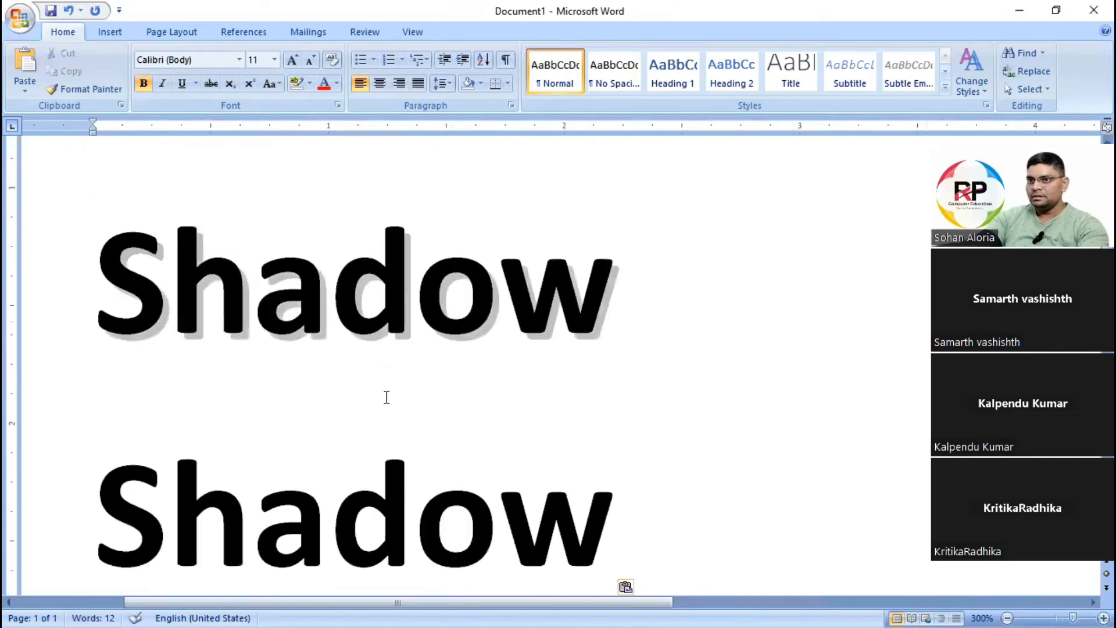
Try the Outline effect on the pasted word Shadow through the Font dialog.
triple_click(186, 395)
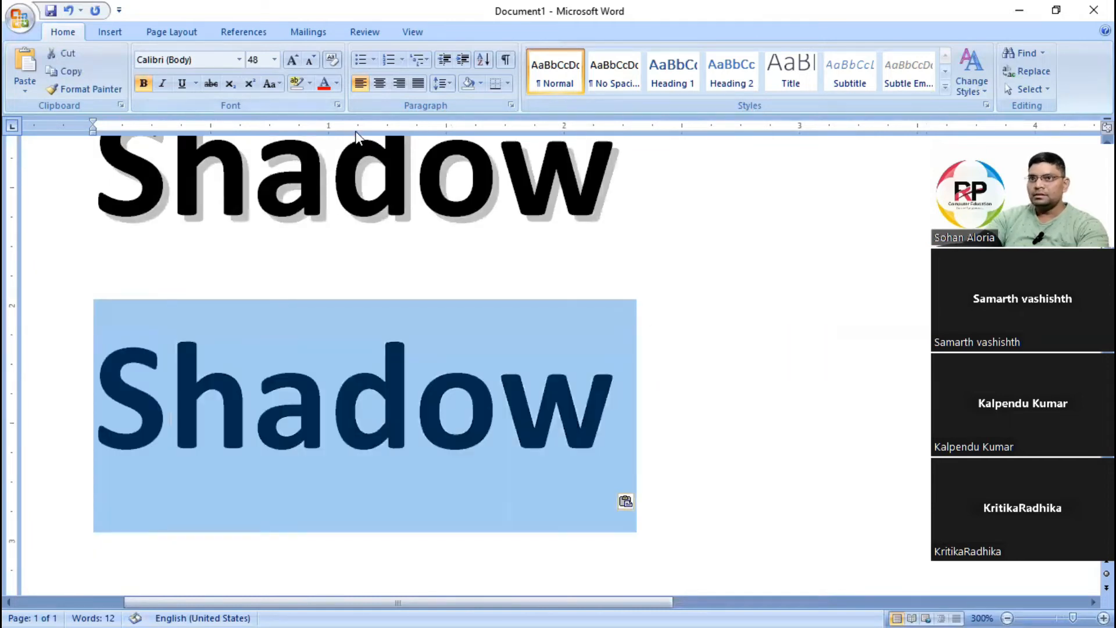
left_click(338, 104)
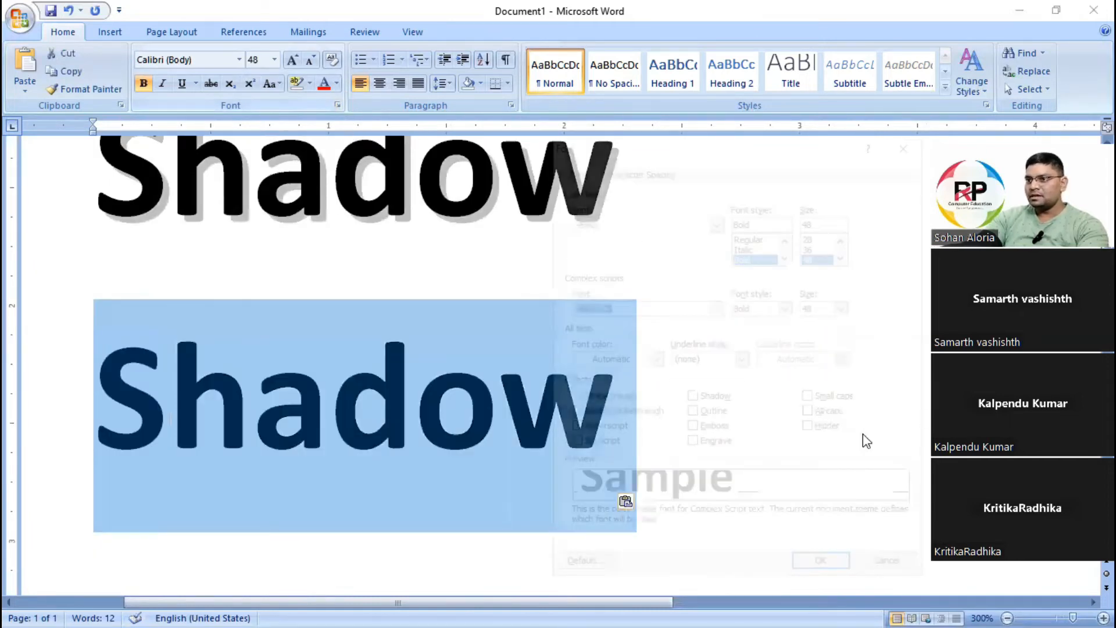
left_click(714, 415)
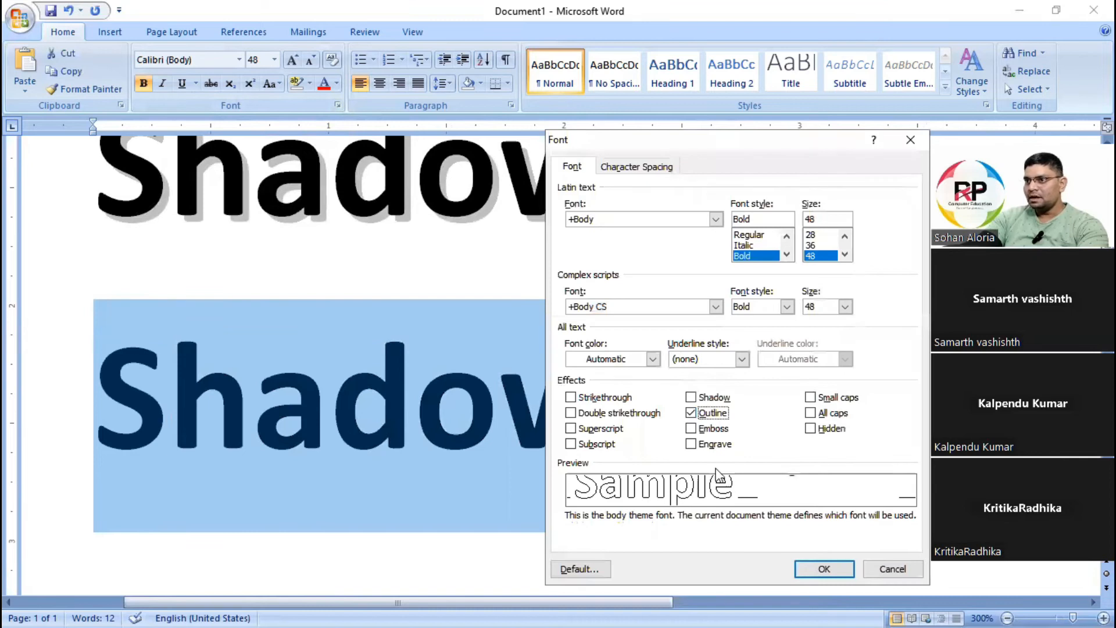
left_click(820, 570)
left_click(633, 454)
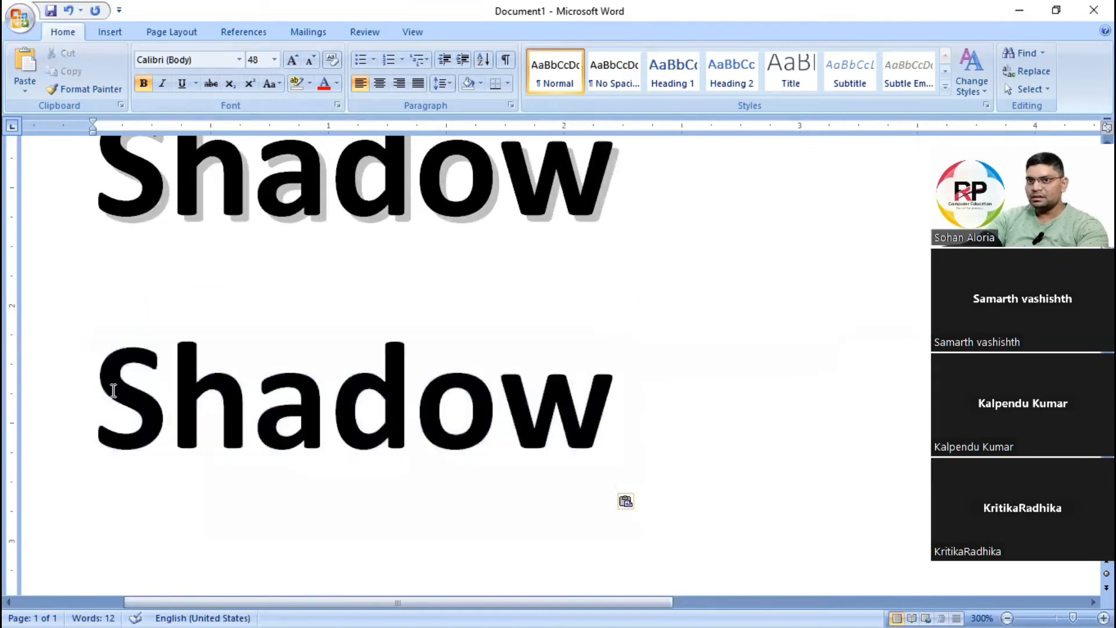
Duplicate the plain bold word Shadow onto the line below it.
left_click_drag(113, 390, 643, 386)
key("ctrl+c")
scroll(454, 362, "down", 3)
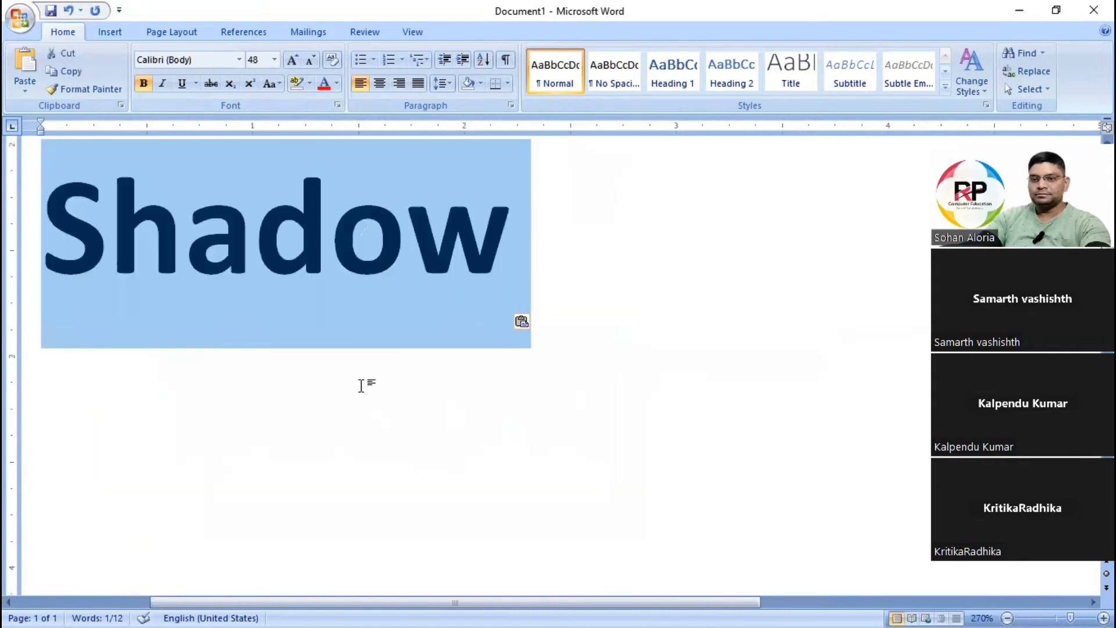
left_click(267, 382)
key("ctrl+v")
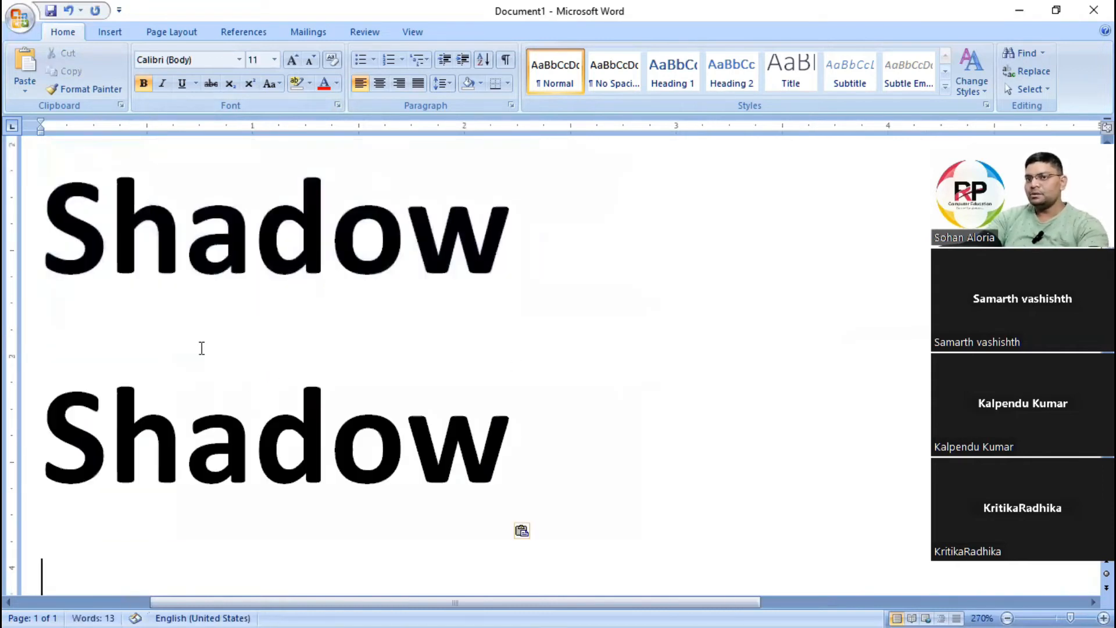
scroll(324, 386, "down", 2)
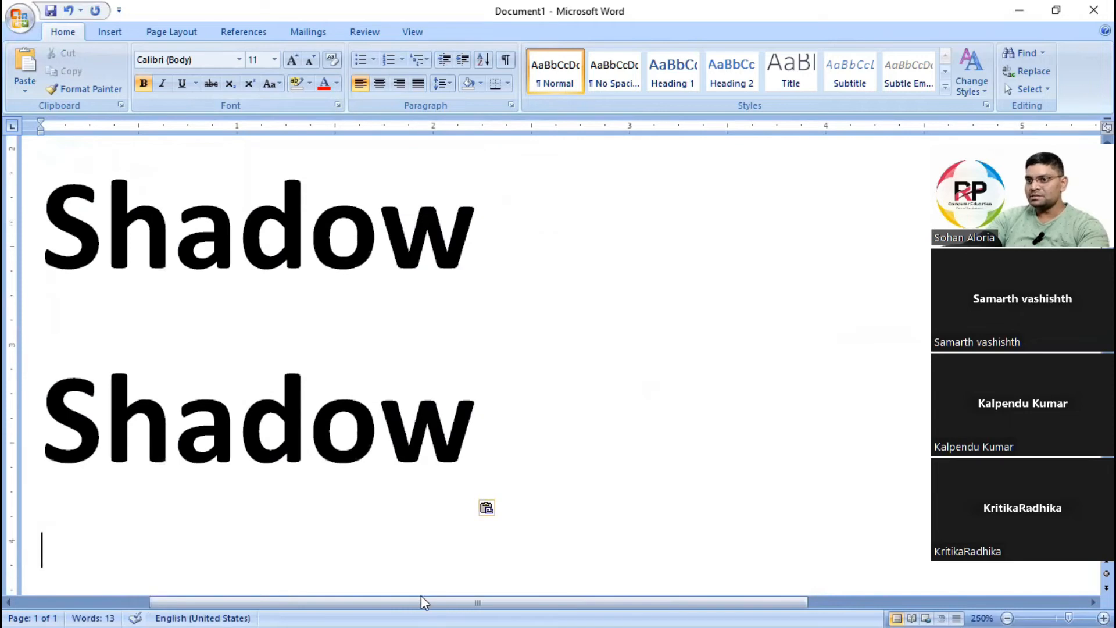
left_click_drag(399, 605, 369, 602)
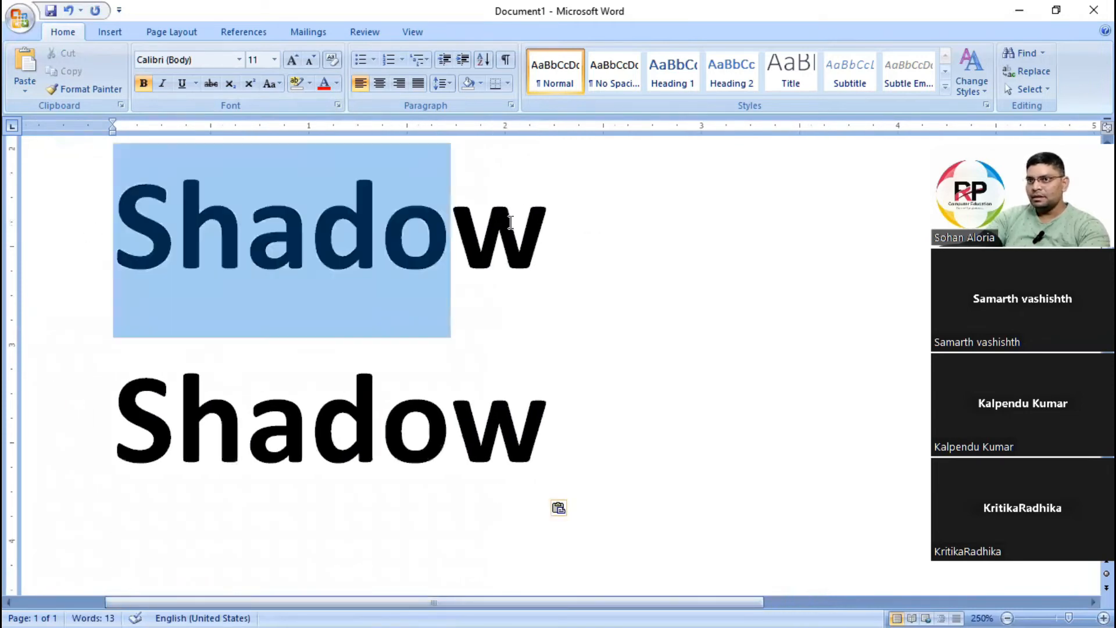
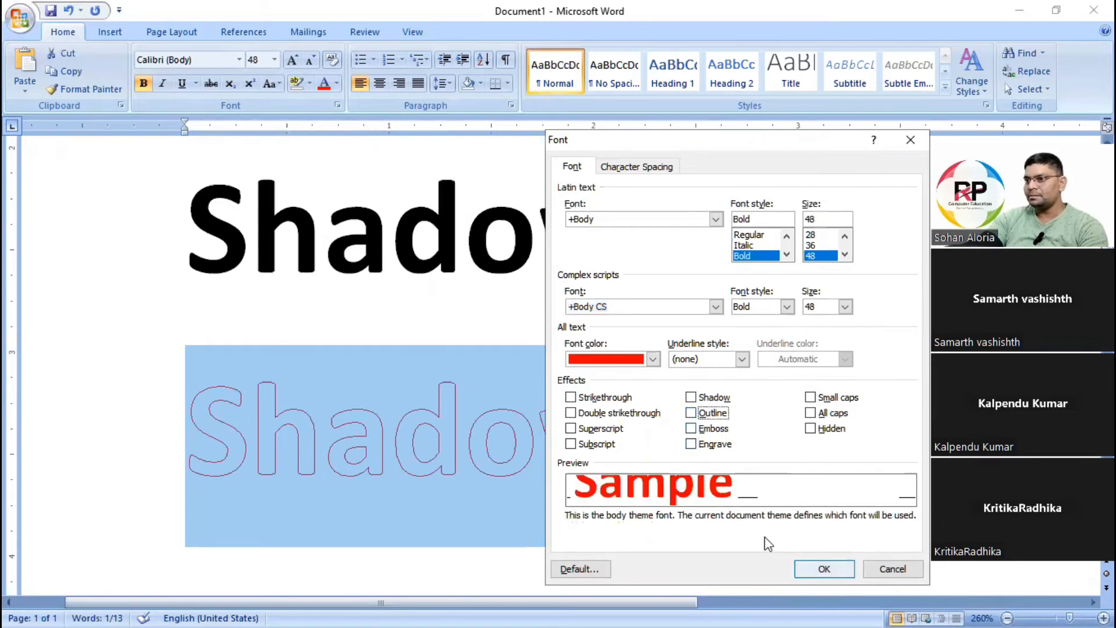
Remove the Outline effect from the red word Shadow.
left_click(821, 569)
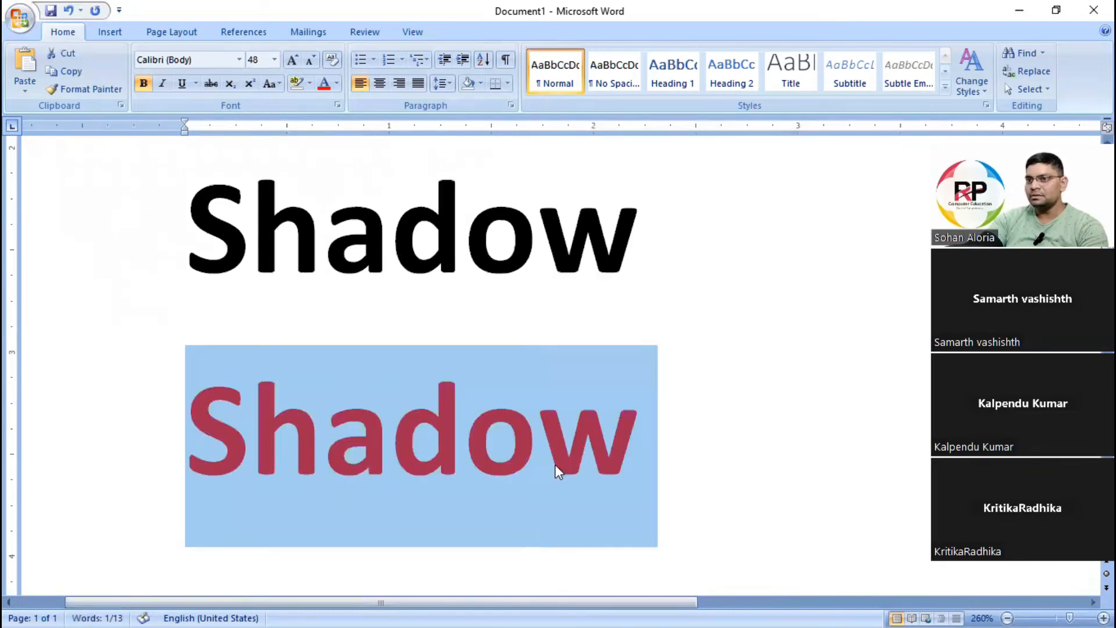
left_click(556, 465)
Reapply the Outline effect to the red word Shadow through the Font dialog.
left_click_drag(187, 433, 634, 435)
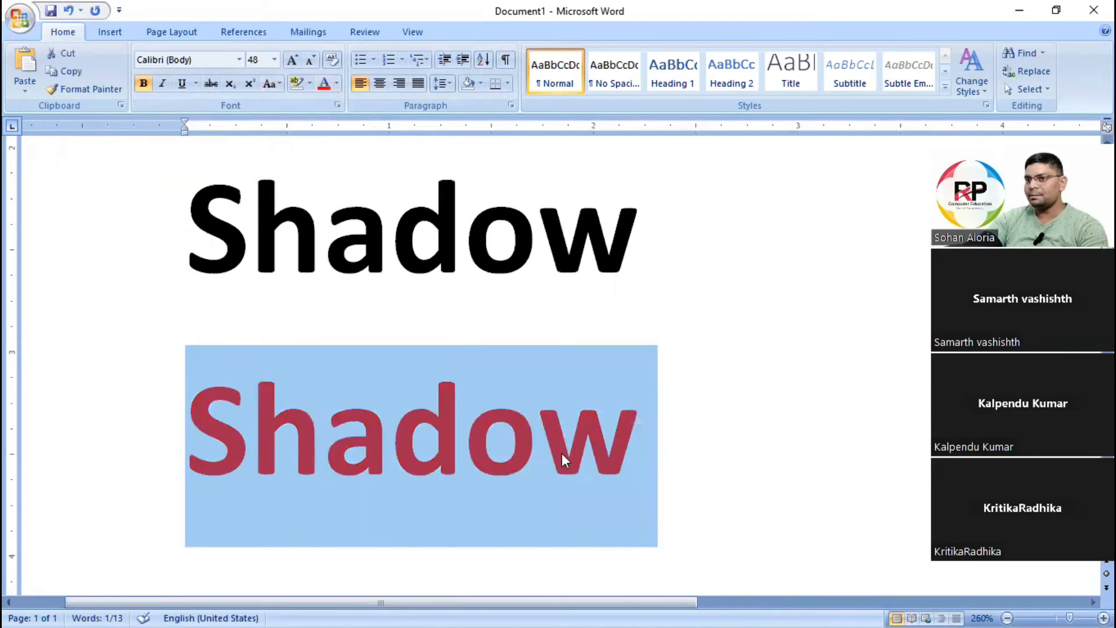
left_click(337, 105)
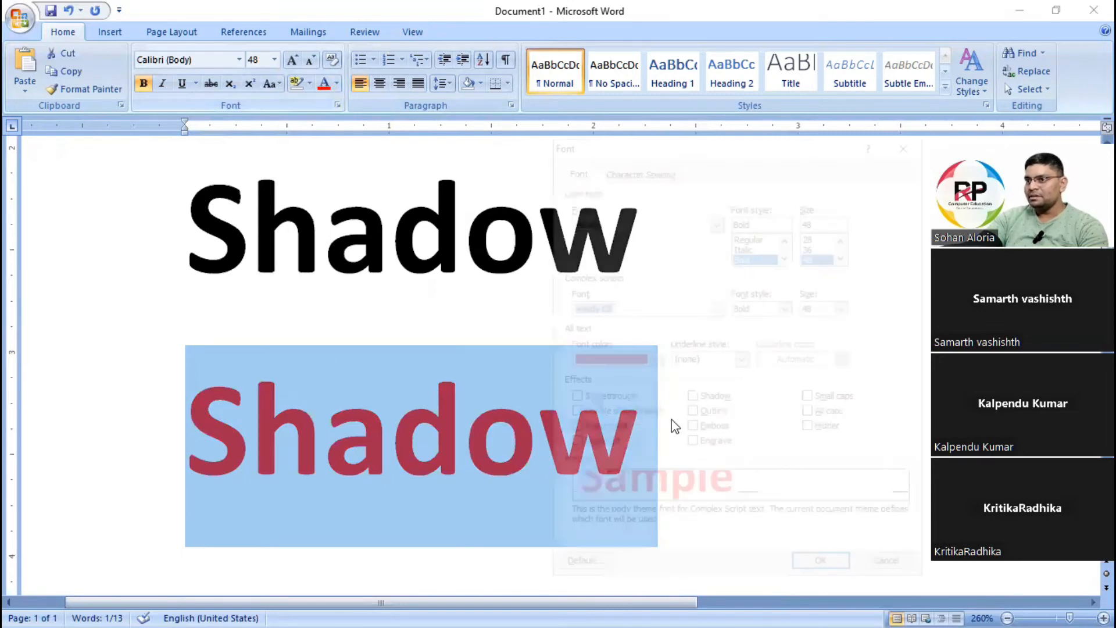
left_click(693, 411)
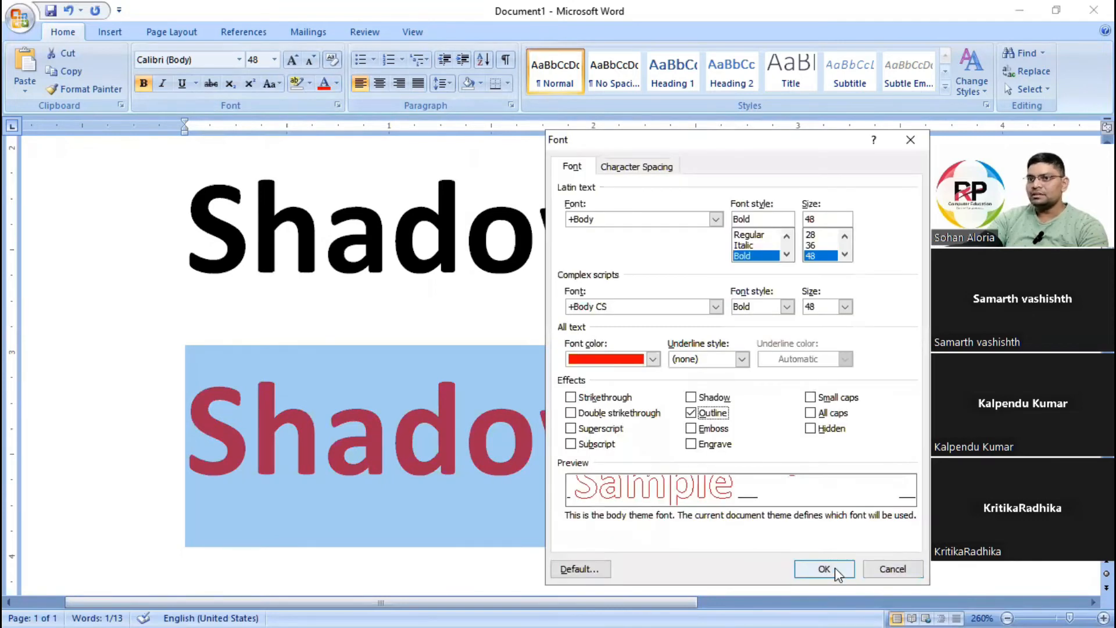
left_click(835, 568)
left_click(747, 431)
left_click_drag(219, 444, 654, 439)
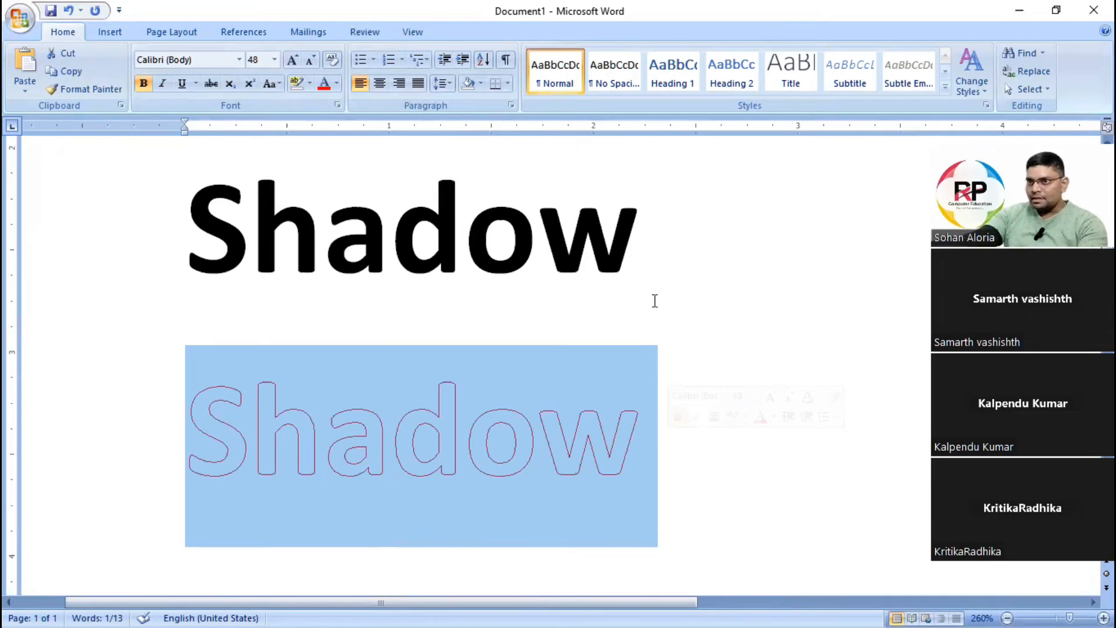
Compare the shadowed, plain bold and red outlined copies of the word Shadow.
left_click(656, 320)
scroll(656, 322, "down", 1)
scroll(415, 332, "up", 2)
scroll(418, 334, "down", 1)
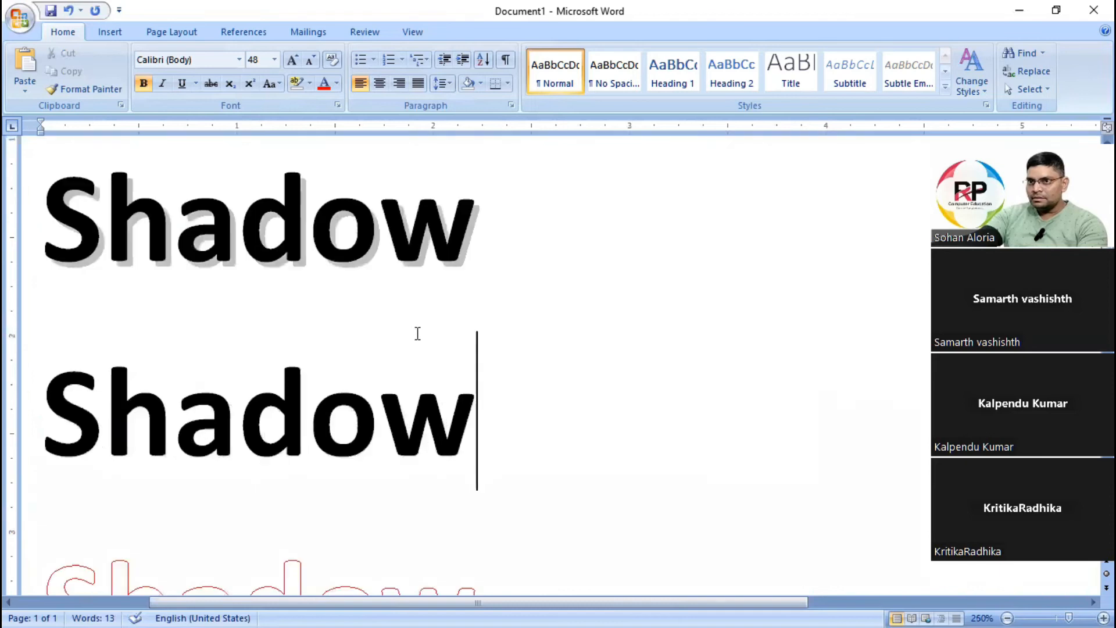
left_click_drag(44, 227, 306, 243)
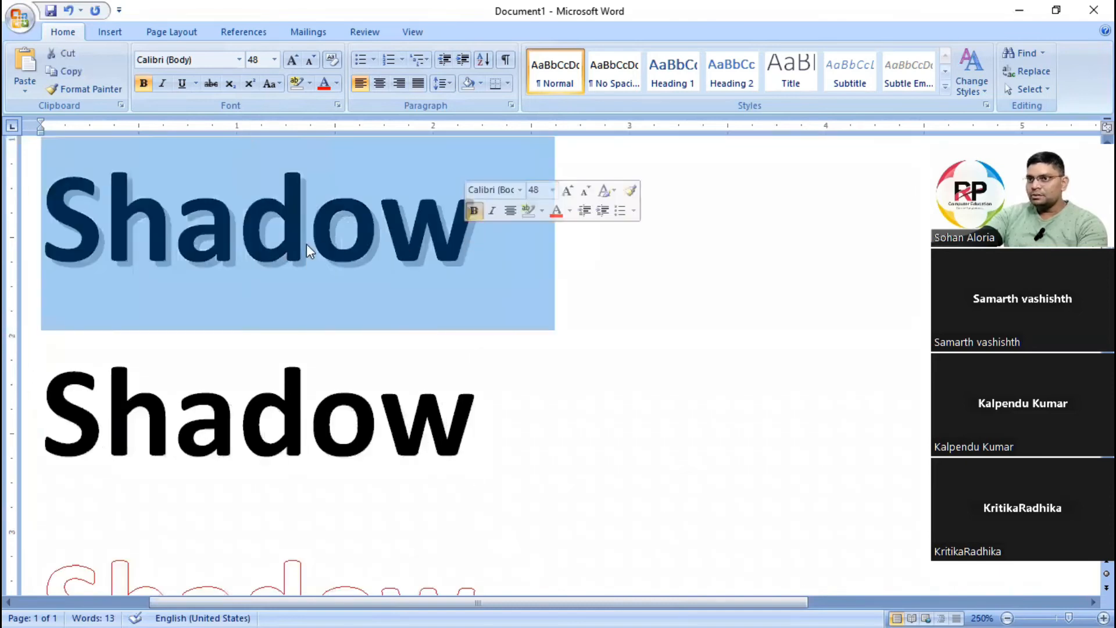
scroll(420, 354, "up", 3)
scroll(428, 331, "down", 3)
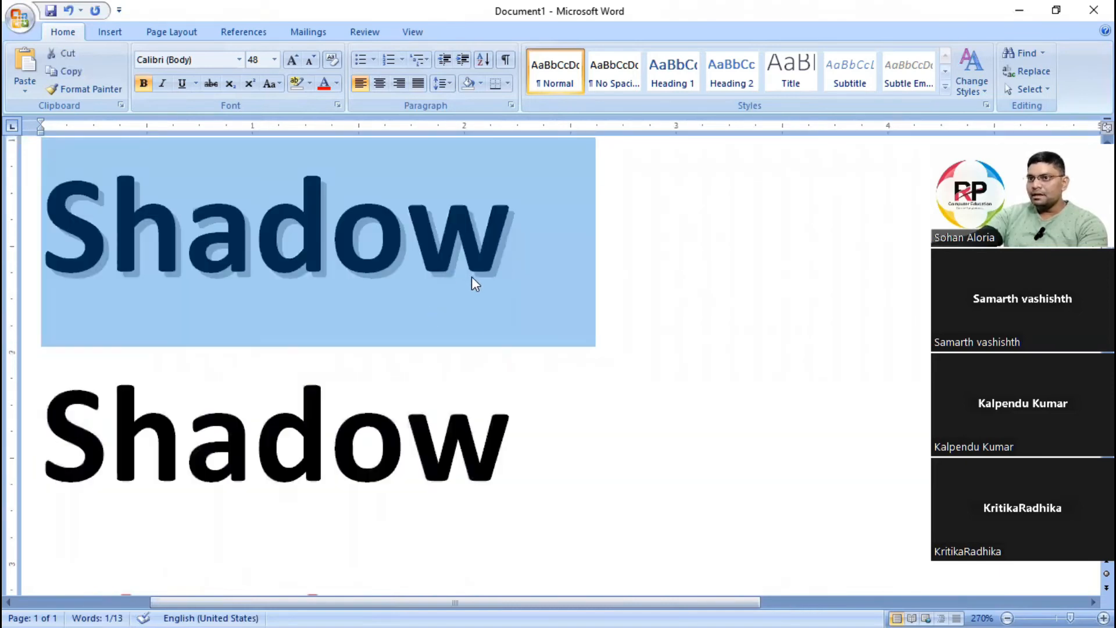
scroll(407, 349, "down", 3)
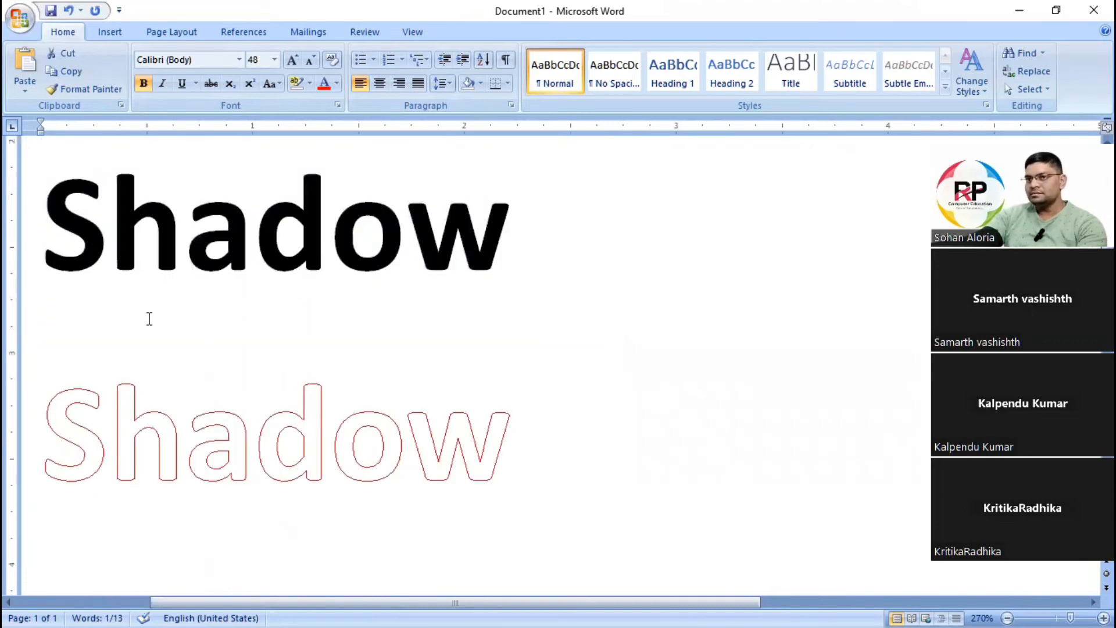
scroll(150, 319, "up", 2)
left_click_drag(553, 602, 474, 602)
scroll(480, 490, "up", 3)
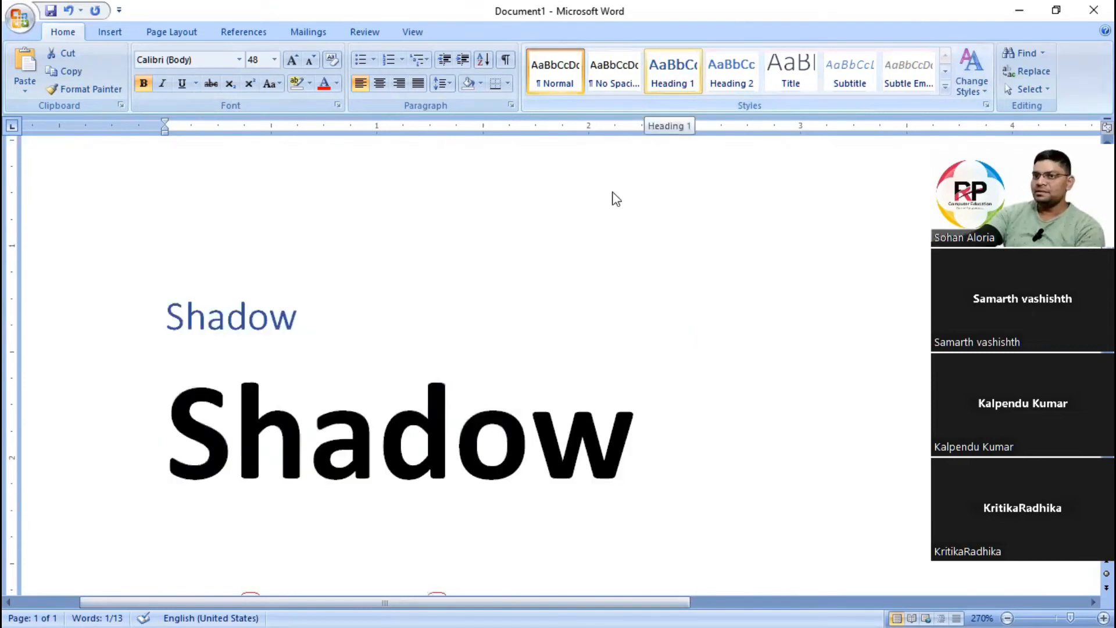
left_click(797, 501)
scroll(578, 435, "down", 5)
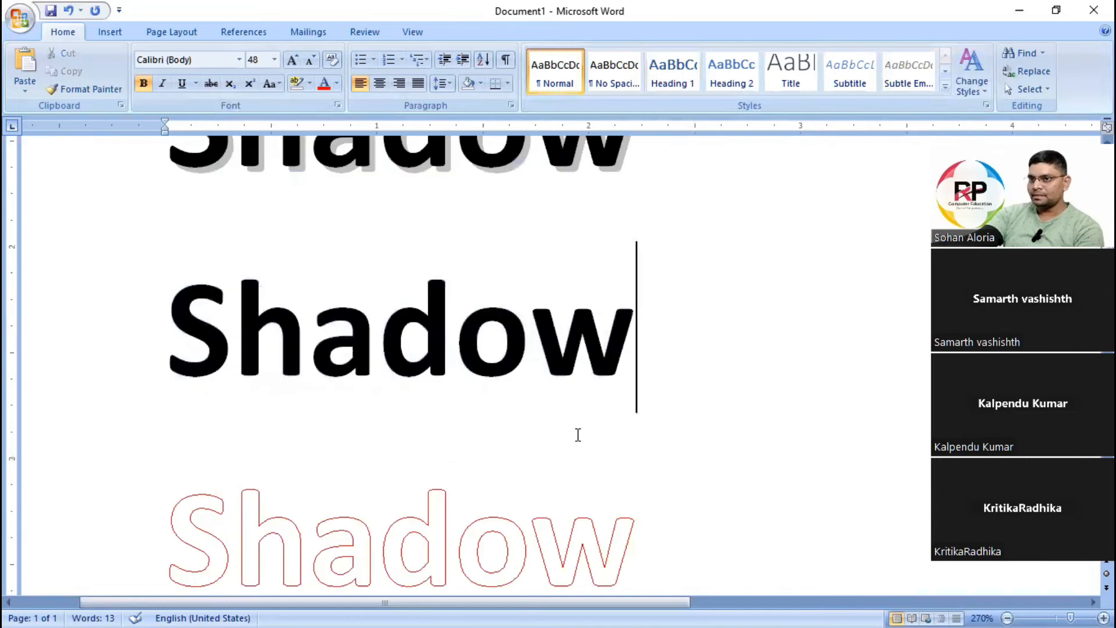
Paste a plain bold copy of the word Shadow on the line below the red outlined one.
left_click_drag(176, 435, 705, 445)
key("ctrl+c")
scroll(705, 445, "down", 3)
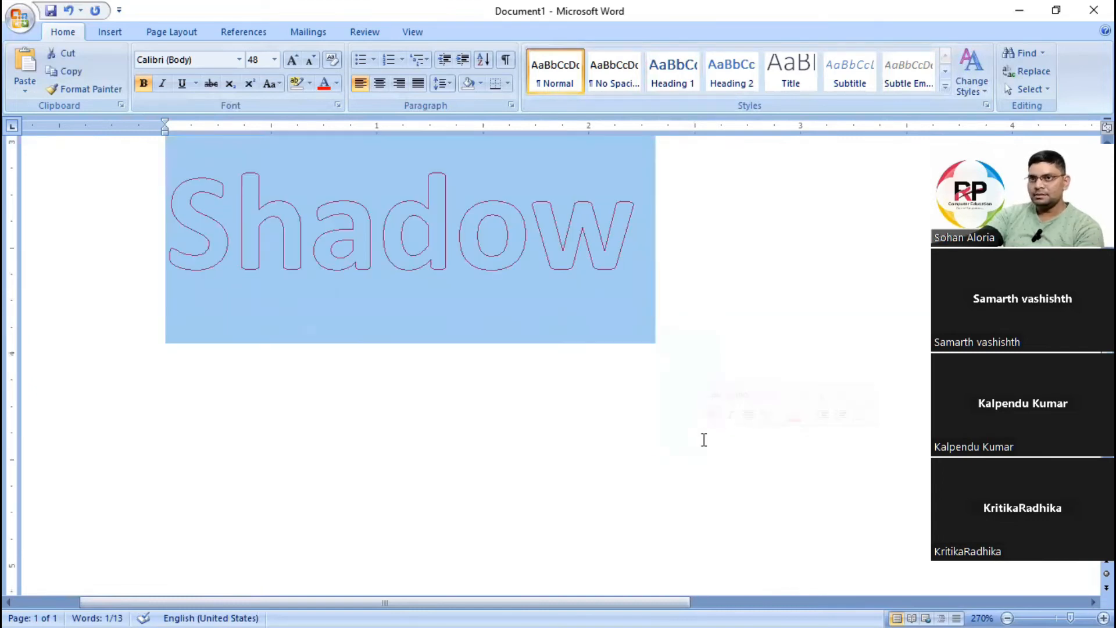
left_click(477, 352)
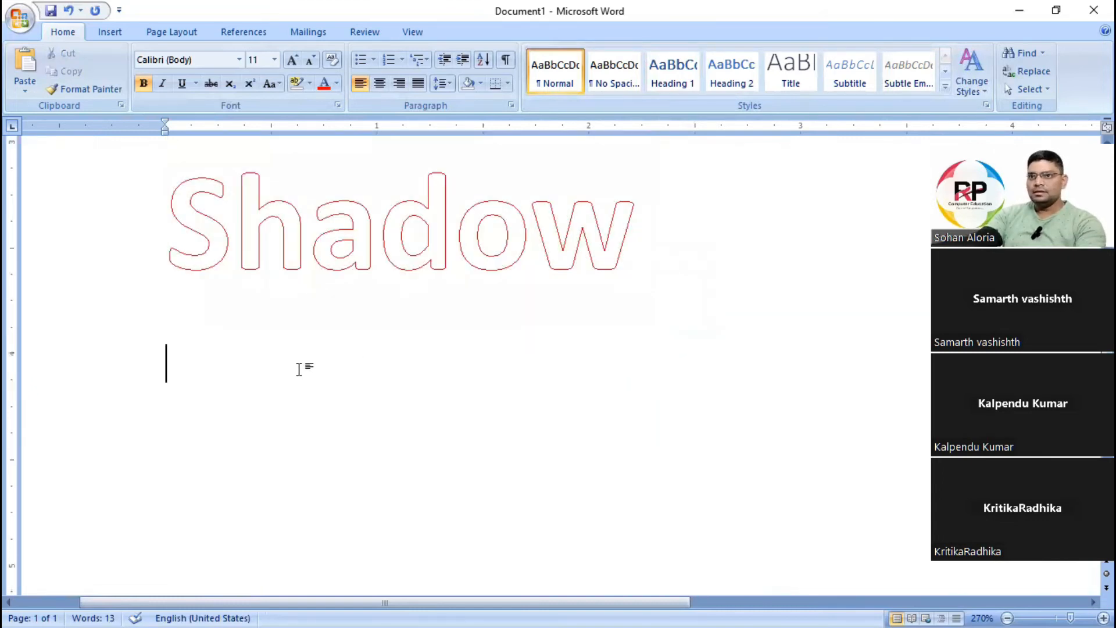
key("ctrl+v")
Apply the Emboss effect to the pasted word Shadow through the Font dialog.
left_click_drag(187, 427, 625, 446)
left_click(337, 106)
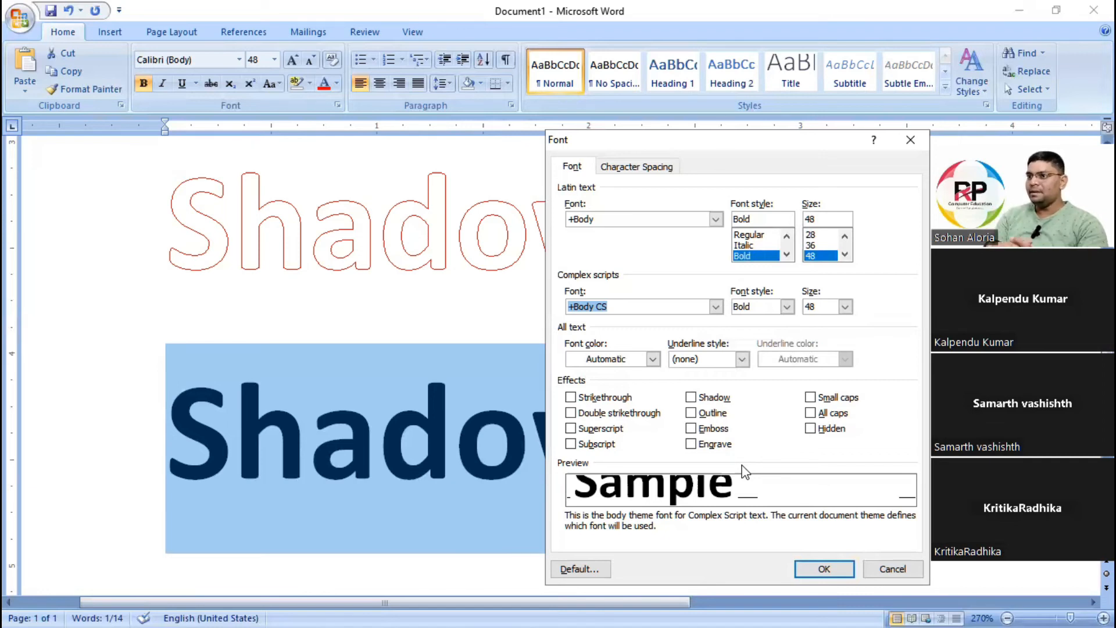
left_click(713, 430)
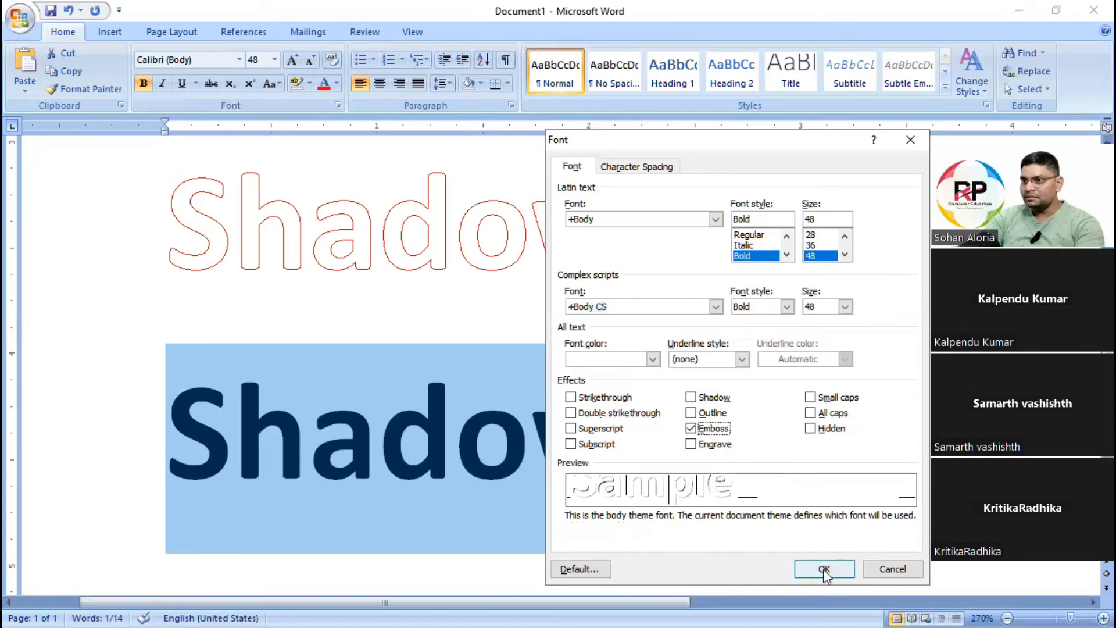
left_click(825, 569)
left_click(570, 494)
Compare the embossed word Shadow with the other effect samples above it.
scroll(346, 472, "up", 3)
scroll(346, 472, "up", 11)
scroll(159, 312, "up", 1)
scroll(296, 365, "down", 12)
scroll(340, 454, "down", 3)
left_click_drag(432, 602, 372, 602)
scroll(381, 433, "down", 1)
scroll(384, 445, "down", 1)
scroll(302, 454, "up", 4)
scroll(329, 454, "down", 3)
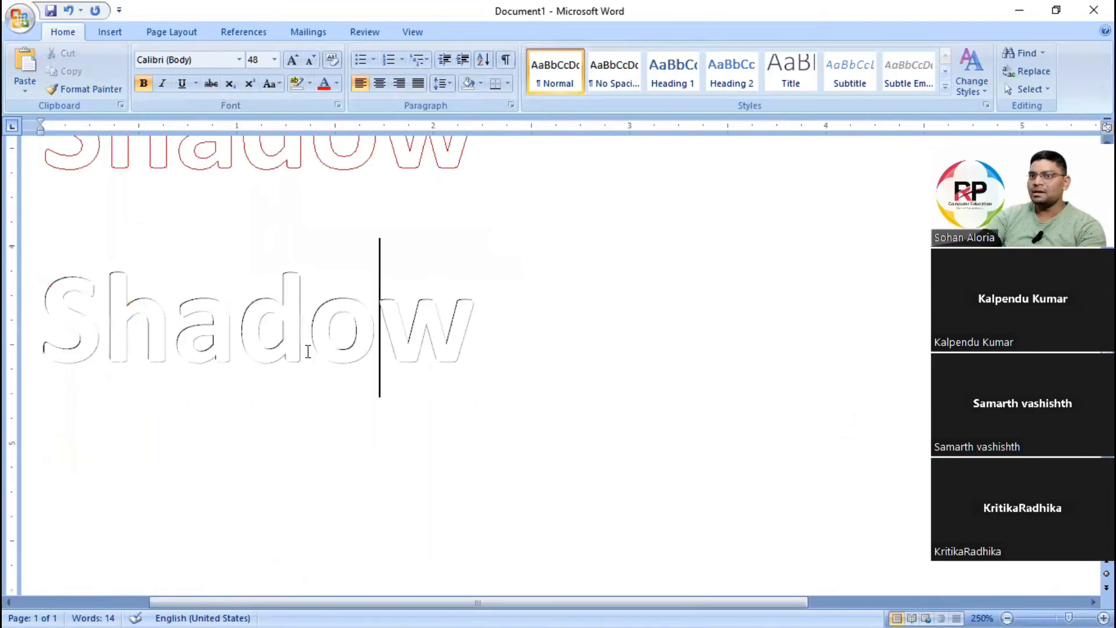
Duplicate the plain bold word Shadow onto a new line below the embossed one.
scroll(308, 351, "up", 1)
left_click_drag(58, 235, 491, 349)
scroll(79, 294, "up", 3)
left_click(65, 299)
left_click(534, 302, "shift")
key("ctrl+c")
scroll(396, 407, "down", 5)
left_click(547, 263)
key("Return")
key("ctrl+v")
Apply the Engrave effect to the newly pasted word Shadow through the Font dialog.
left_click(61, 414)
left_click(498, 397, "shift")
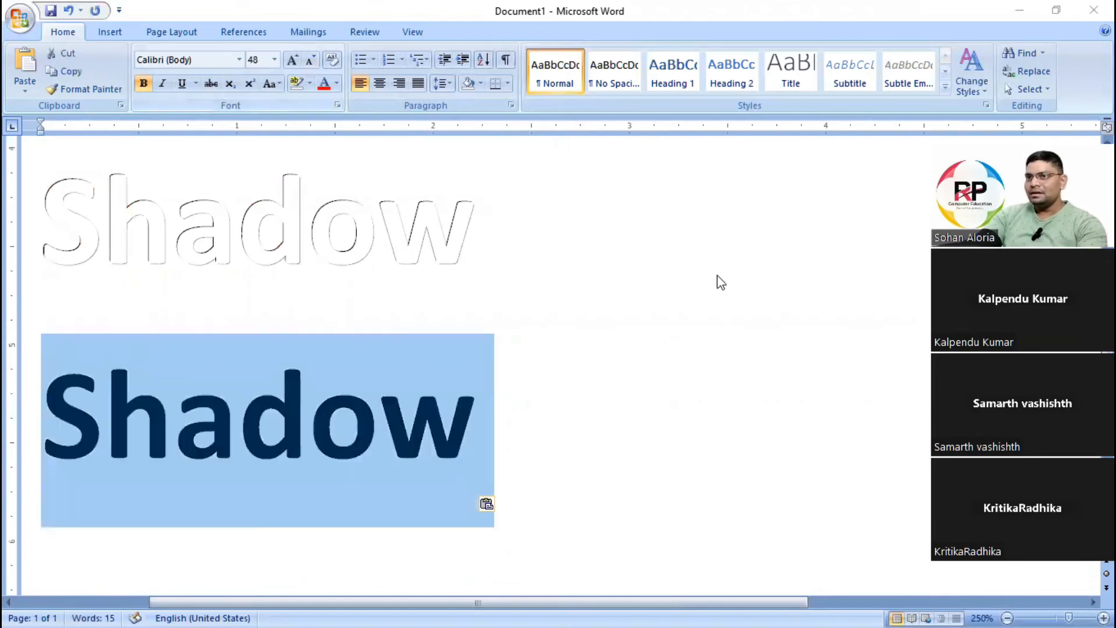
key("ctrl+d")
left_click(710, 446)
left_click(818, 566)
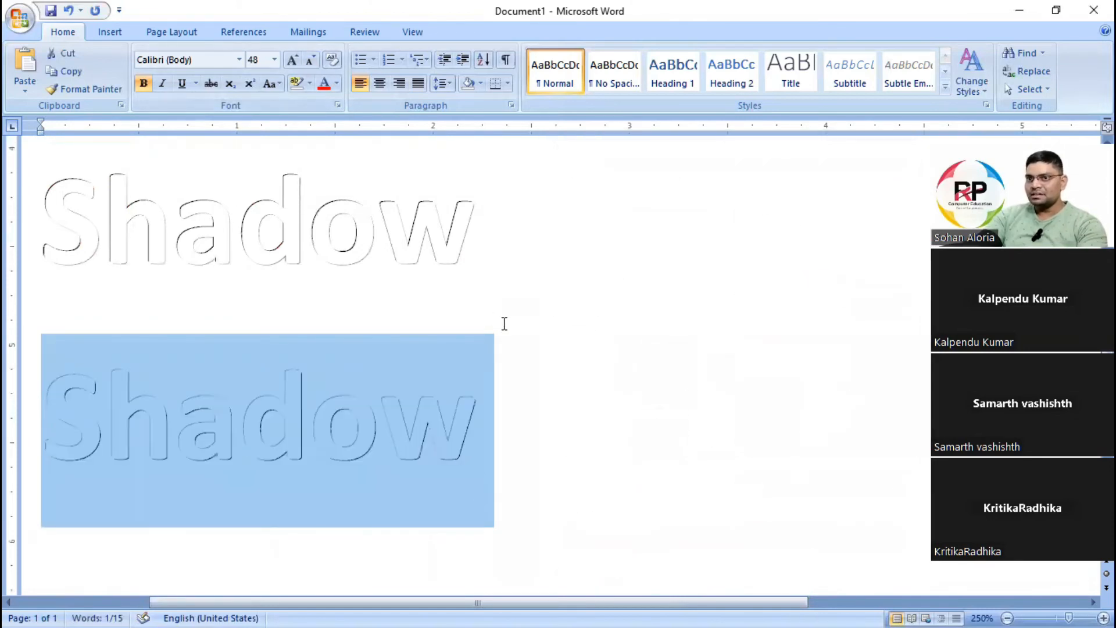
left_click(505, 324)
Check which Font dialog effect is set on the upper of the two embossed and engraved words.
scroll(240, 306, "up", 4)
scroll(217, 317, "up", 2)
left_click_drag(143, 267, 573, 250)
left_click(298, 285)
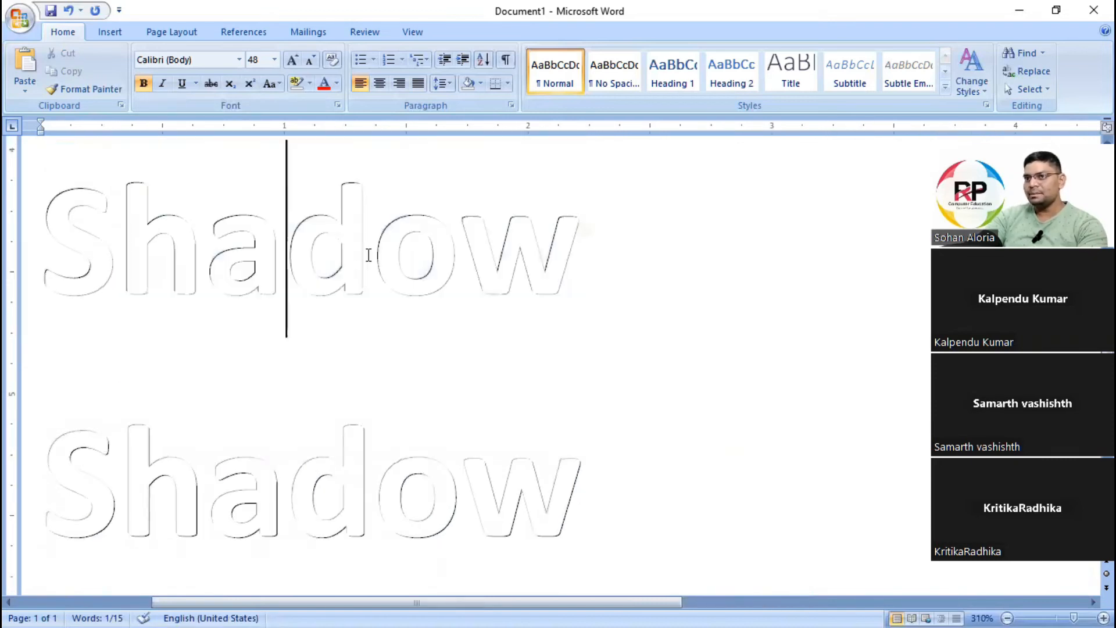
triple_click(536, 250)
left_click(337, 105)
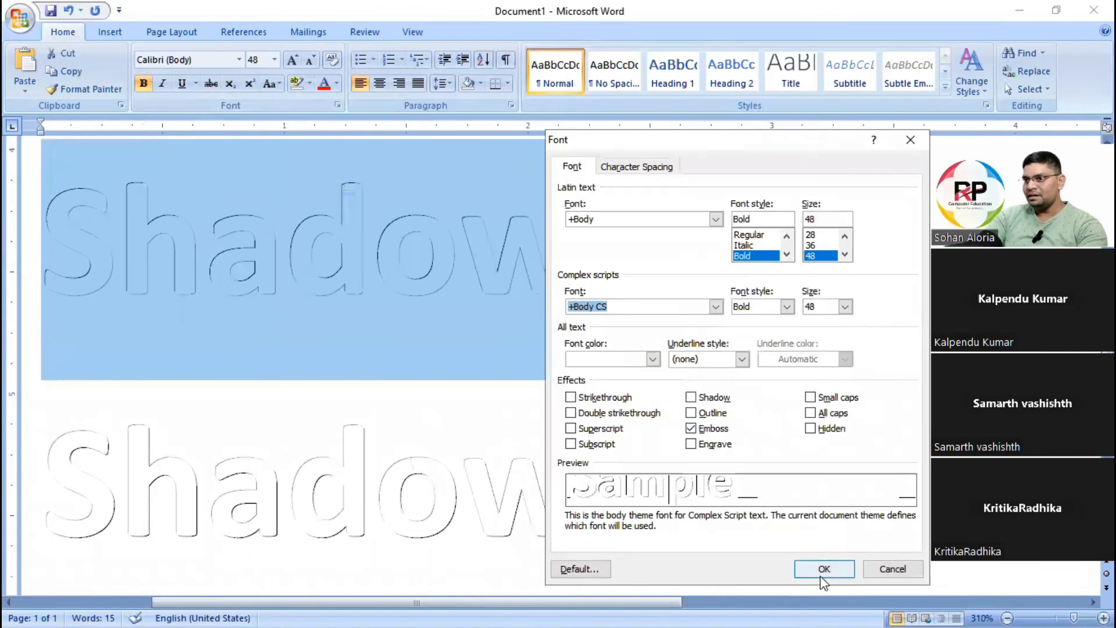
left_click(824, 568)
Check which Font dialog effect is set on the last word Shadow.
left_click(204, 474)
left_click_drag(55, 469, 550, 483)
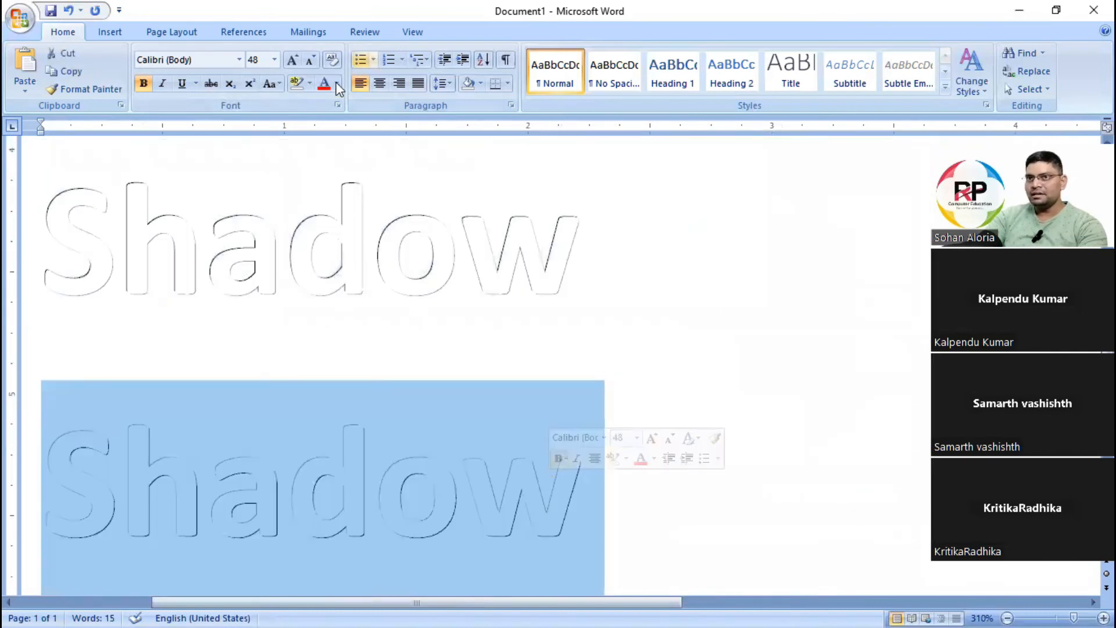
left_click(337, 105)
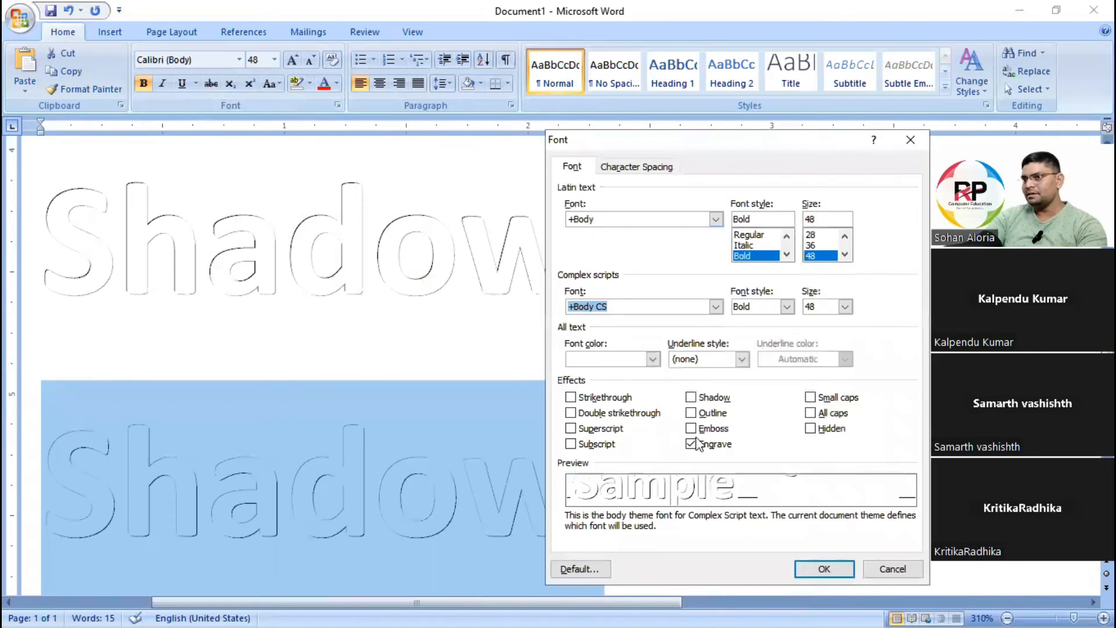
left_click(826, 565)
left_click(588, 292)
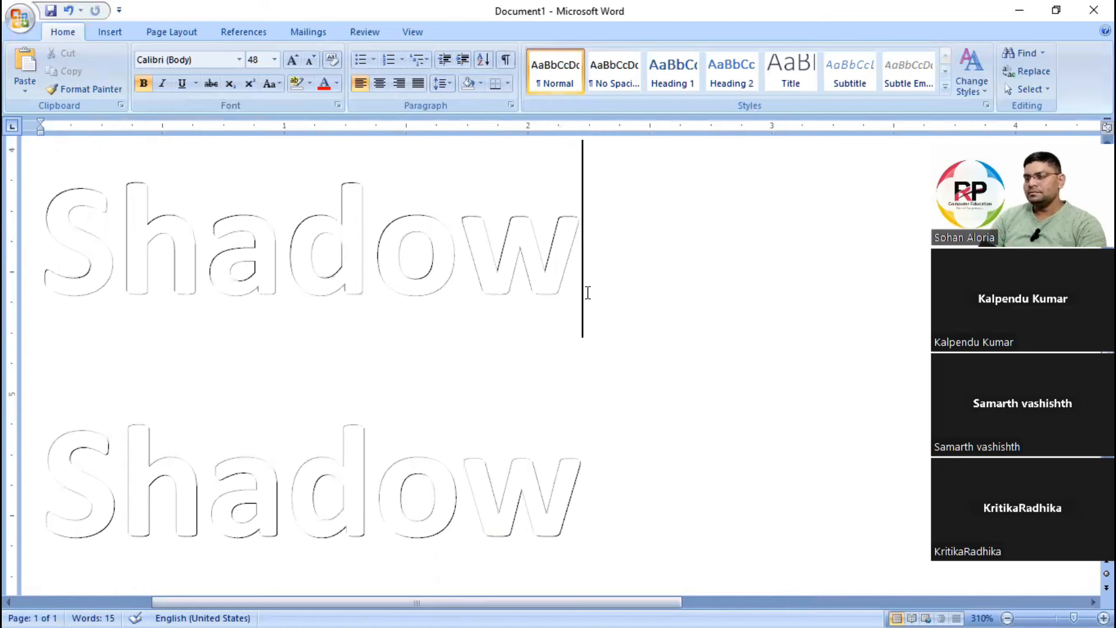
Delete the engraved copy of the word Shadow below the embossed one.
scroll(395, 218, "down", 1)
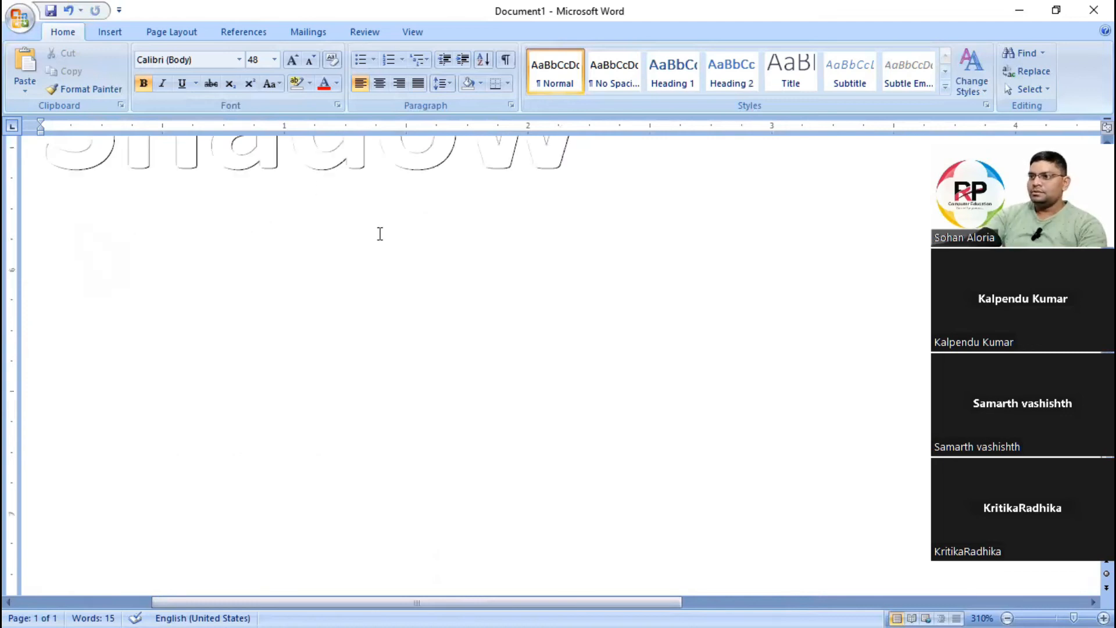
scroll(413, 326, "up", 2)
scroll(454, 326, "down", 2)
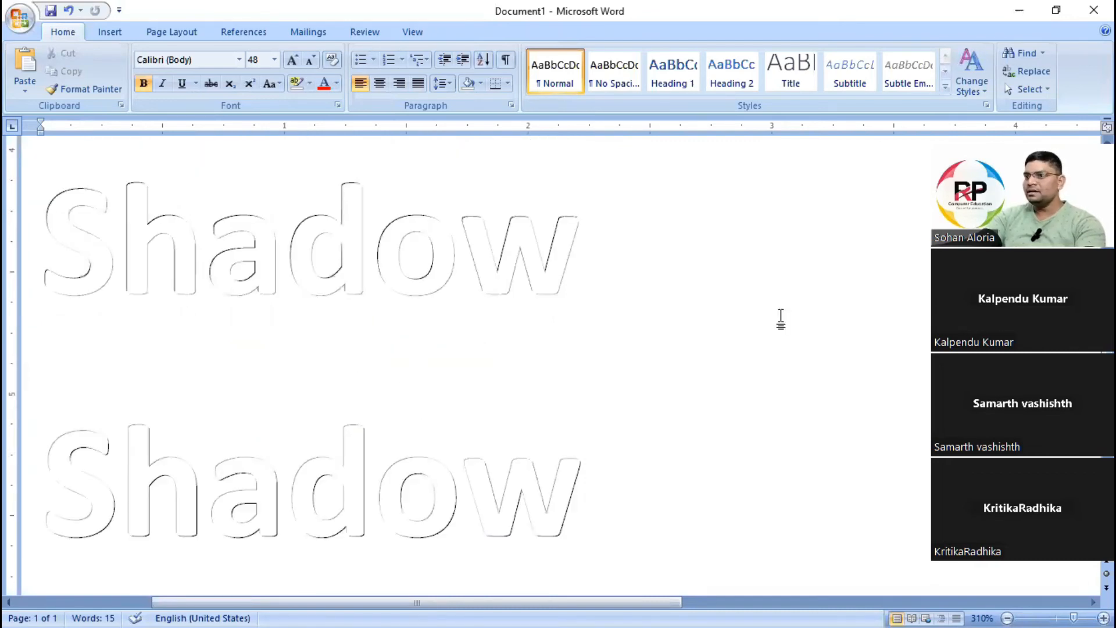
key("ctrl+a")
scroll(563, 349, "down", 3, "ctrl")
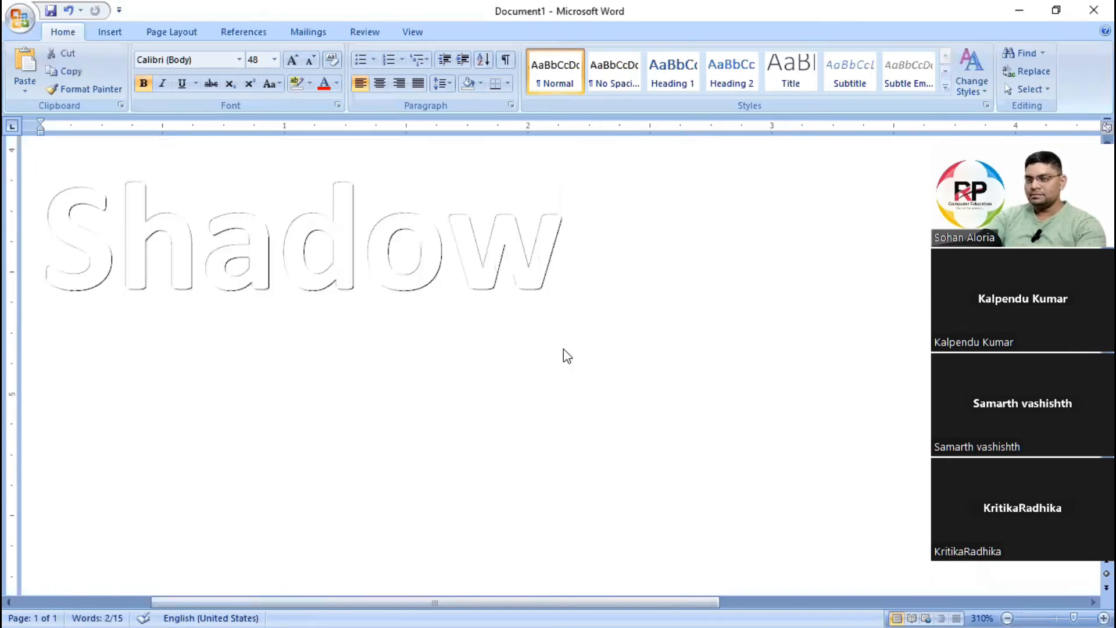
scroll(337, 321, "up", 3)
scroll(346, 331, "down", 3)
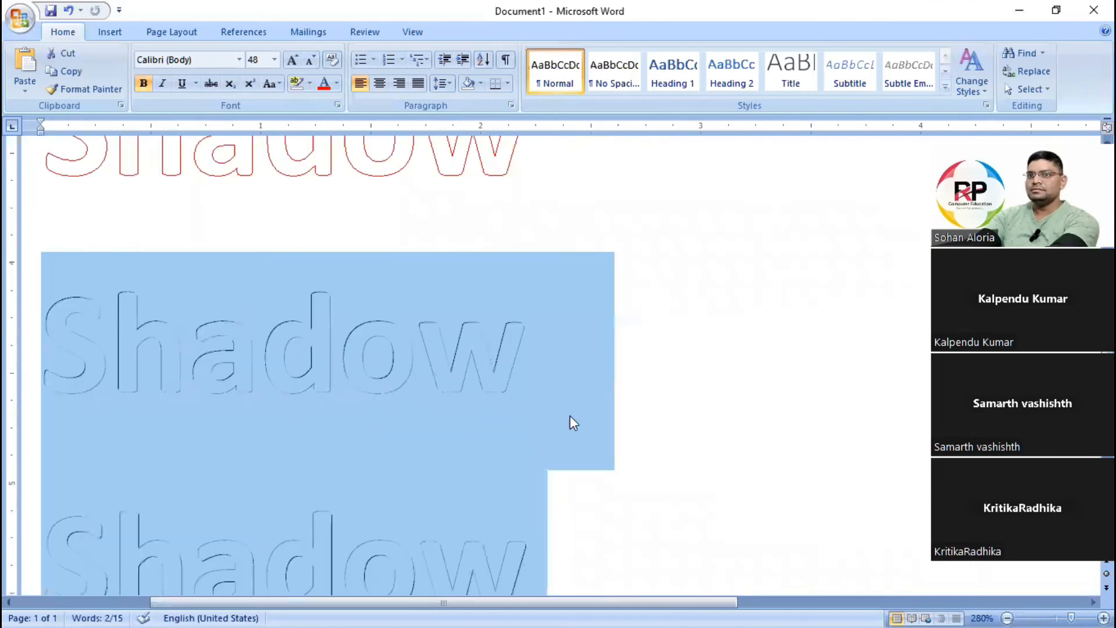
left_click(581, 460)
scroll(578, 455, "down", 2)
left_click_drag(527, 366, 29, 355)
key("BackSpace")
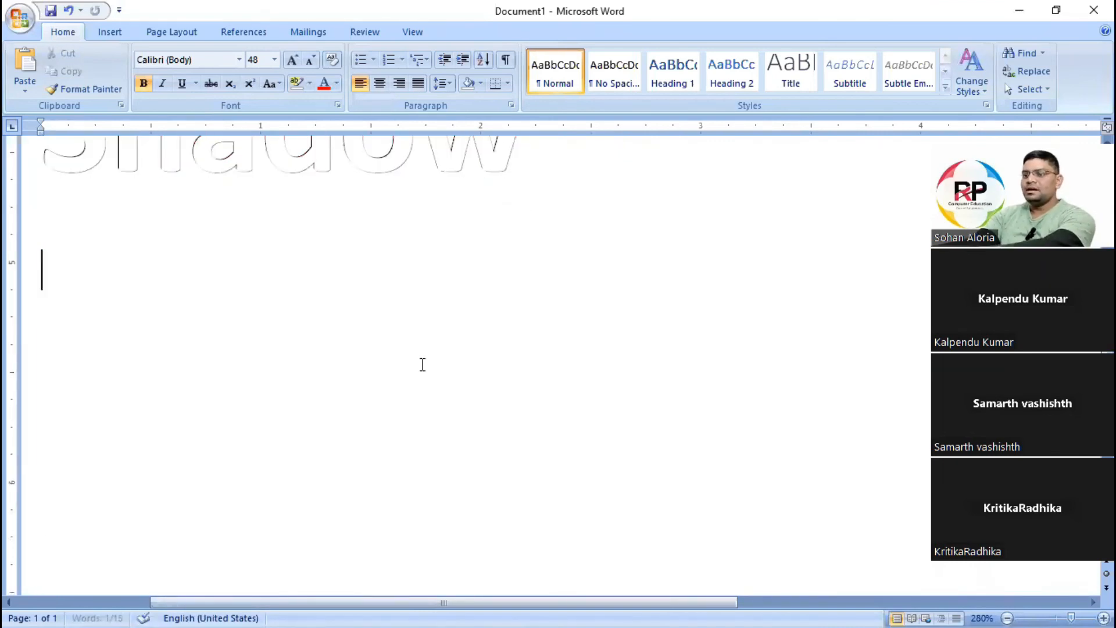
scroll(361, 341, "up", 3)
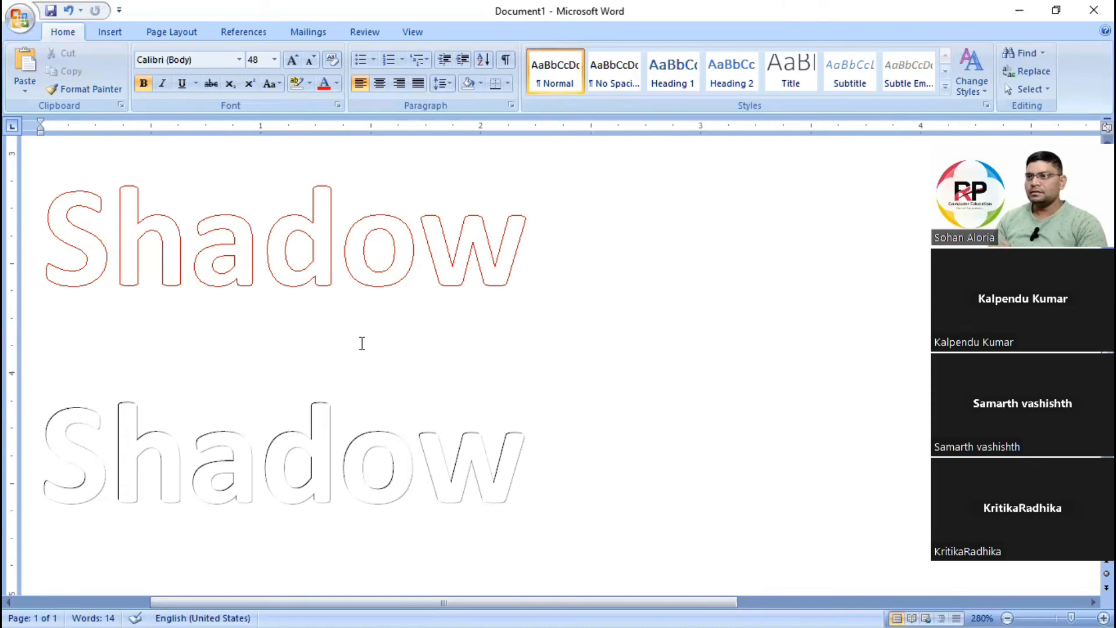
Review the outlined and embossed copies of the word Shadow.
scroll(362, 343, "down", 3)
left_click(469, 429)
scroll(470, 429, "up", 3)
scroll(558, 369, "up", 5)
scroll(414, 378, "down", 4)
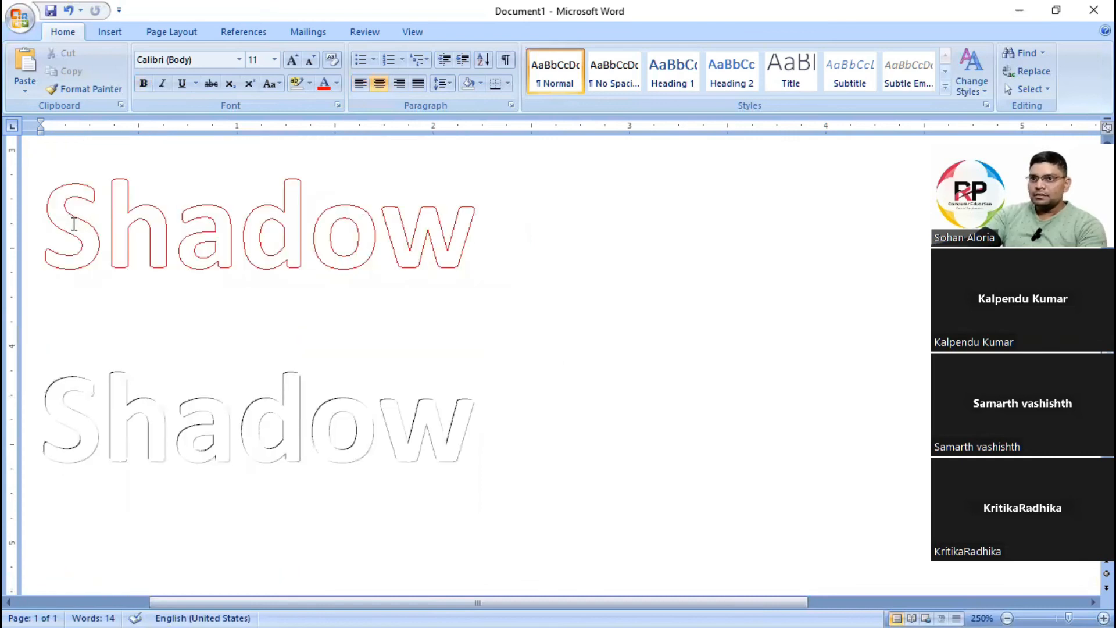
left_click_drag(74, 224, 549, 240)
left_click(506, 494)
scroll(500, 360, "down", 4)
scroll(507, 245, "up", 2)
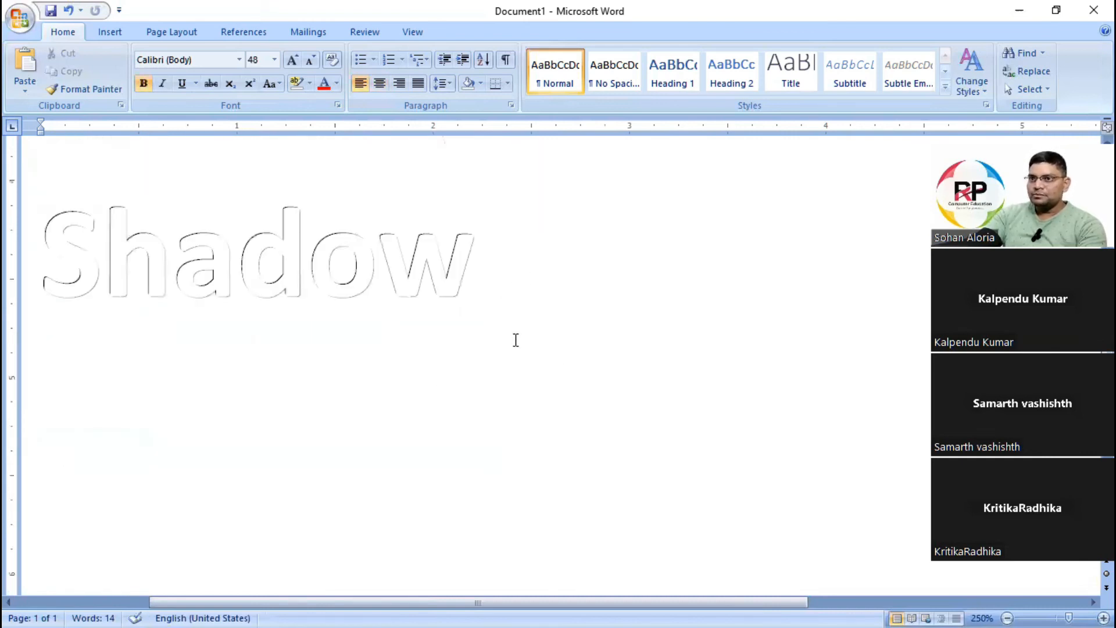
Duplicate the plain bold word Shadow onto a separate line further below the embossed one.
scroll(516, 340, "up", 3)
left_click_drag(50, 256, 486, 264)
key("ctrl+c")
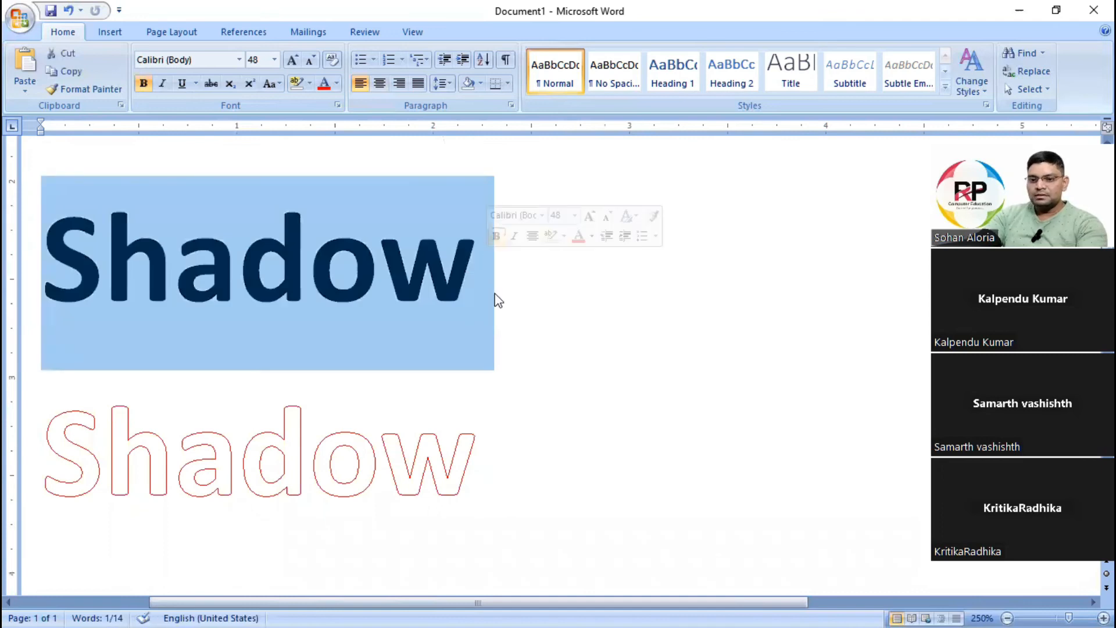
scroll(384, 436, "down", 4)
left_click(377, 451)
left_click(561, 237)
key("Return")
key("Return")
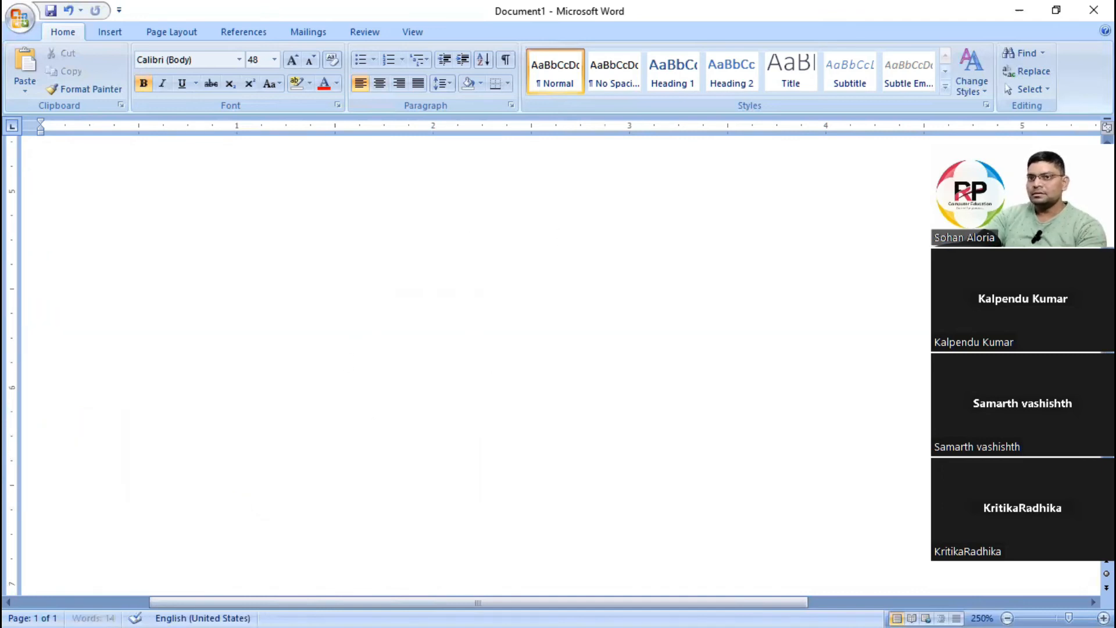
key("ctrl+v")
Try the Small caps effect on the pasted plain word Shadow in the Font dialog.
double_click(460, 269)
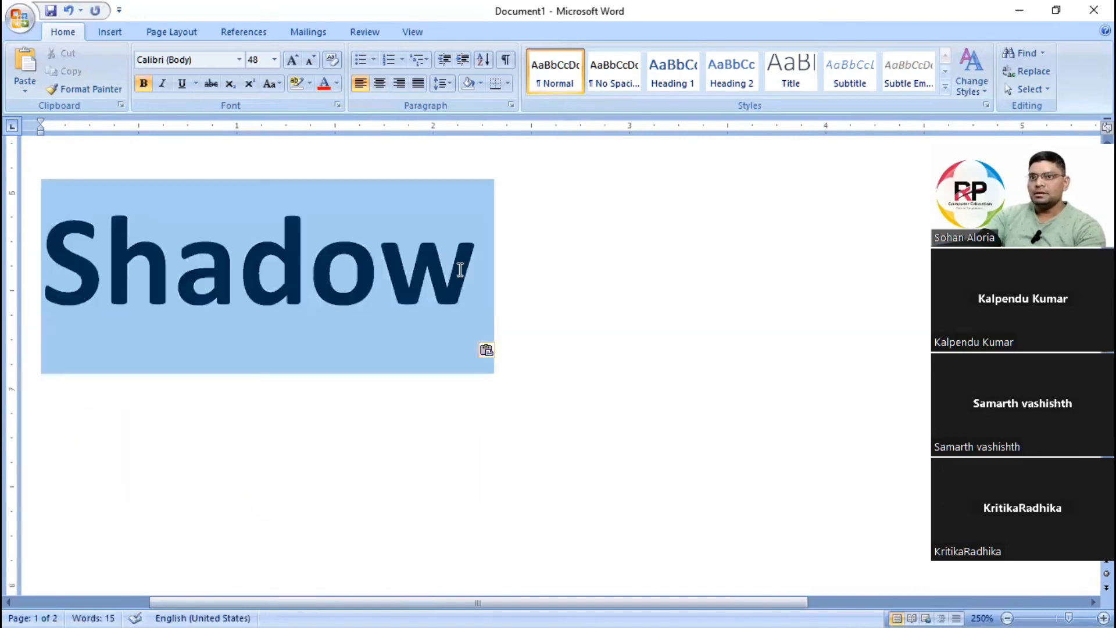
left_click(337, 105)
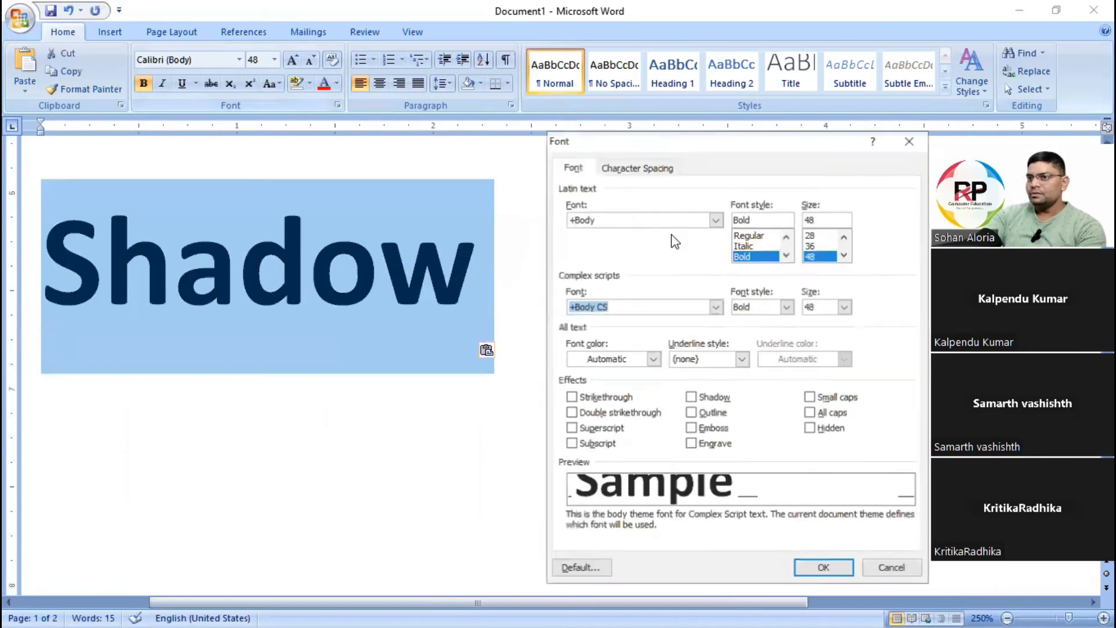
left_click(831, 402)
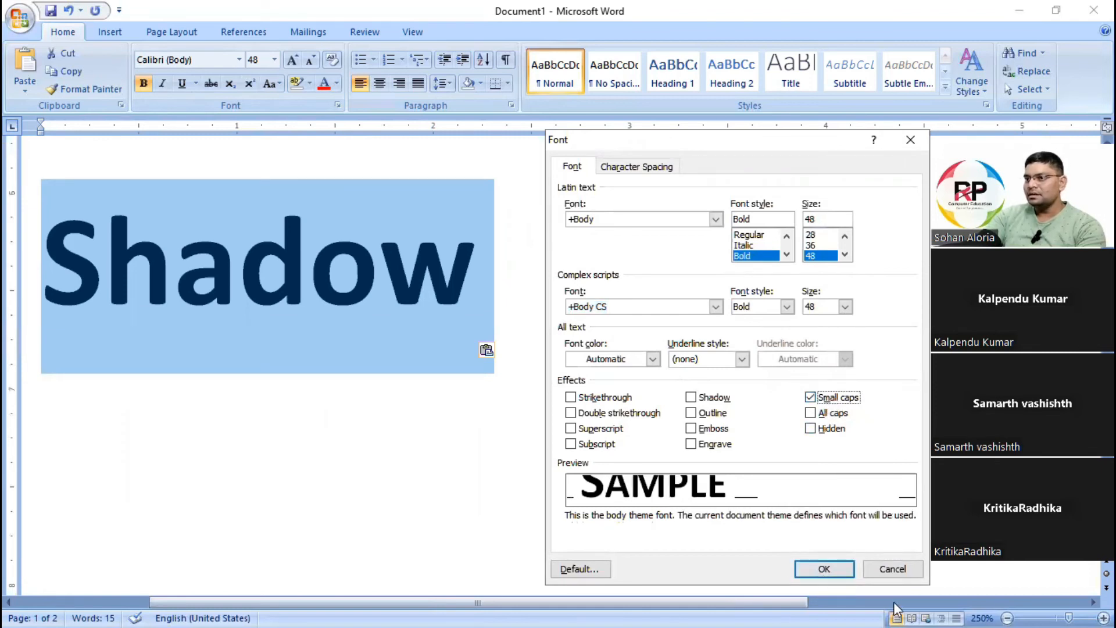
left_click(893, 569)
left_click(743, 478)
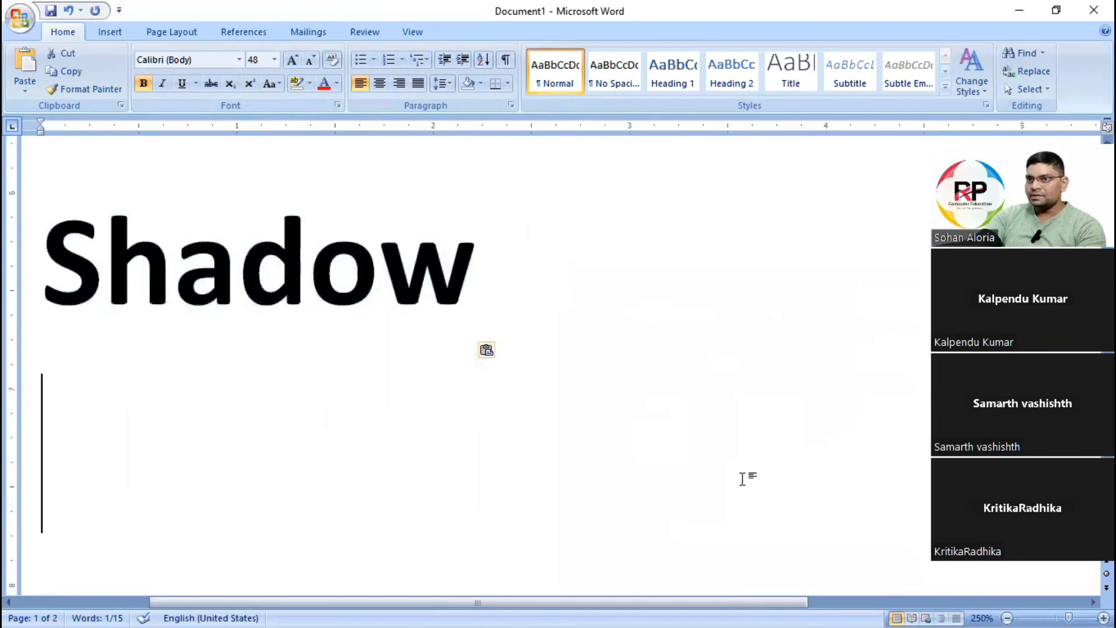
Place the insertion point at the end of the pasted plain word Shadow.
left_click(24, 281)
left_click(529, 282)
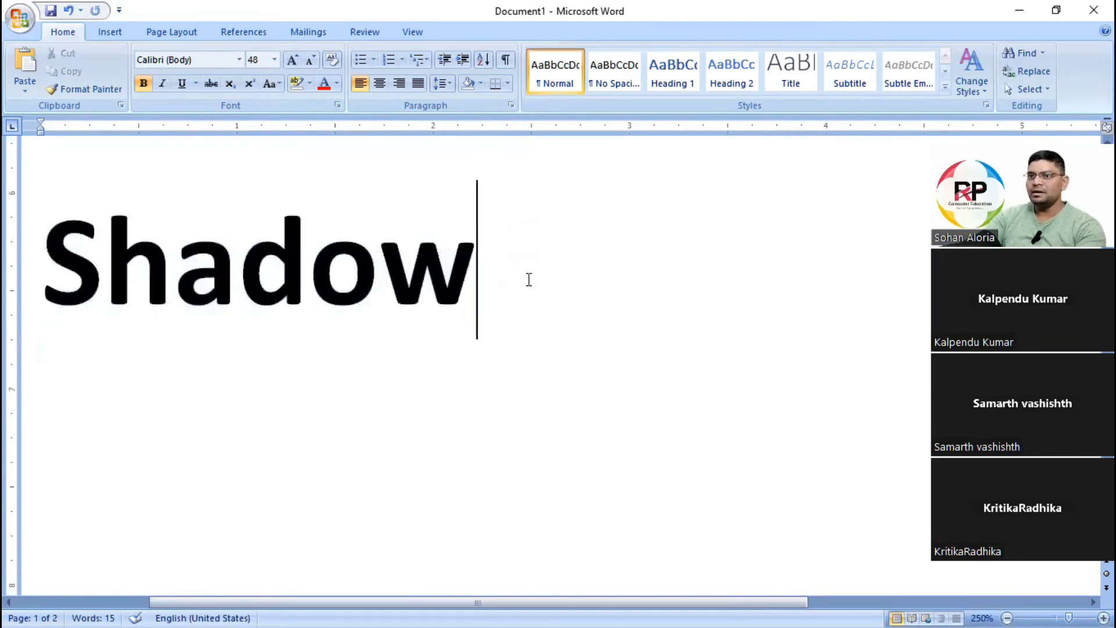